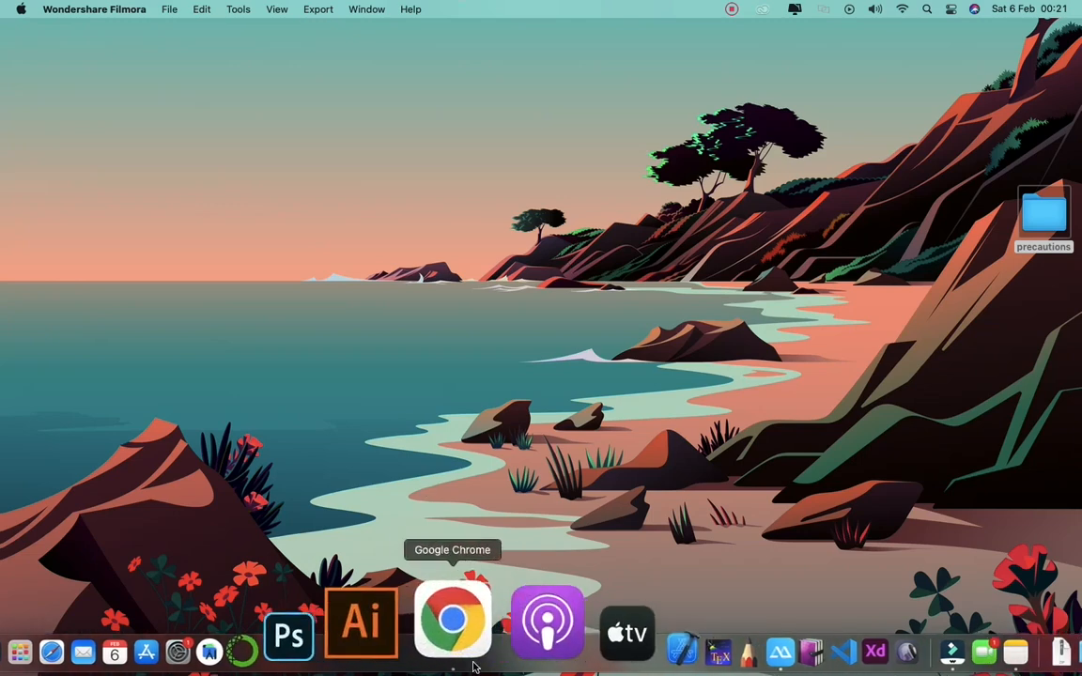
- Switch to Google Chrome and make its window full screen
{"action": "left_click", "coordinate": [450, 618]}
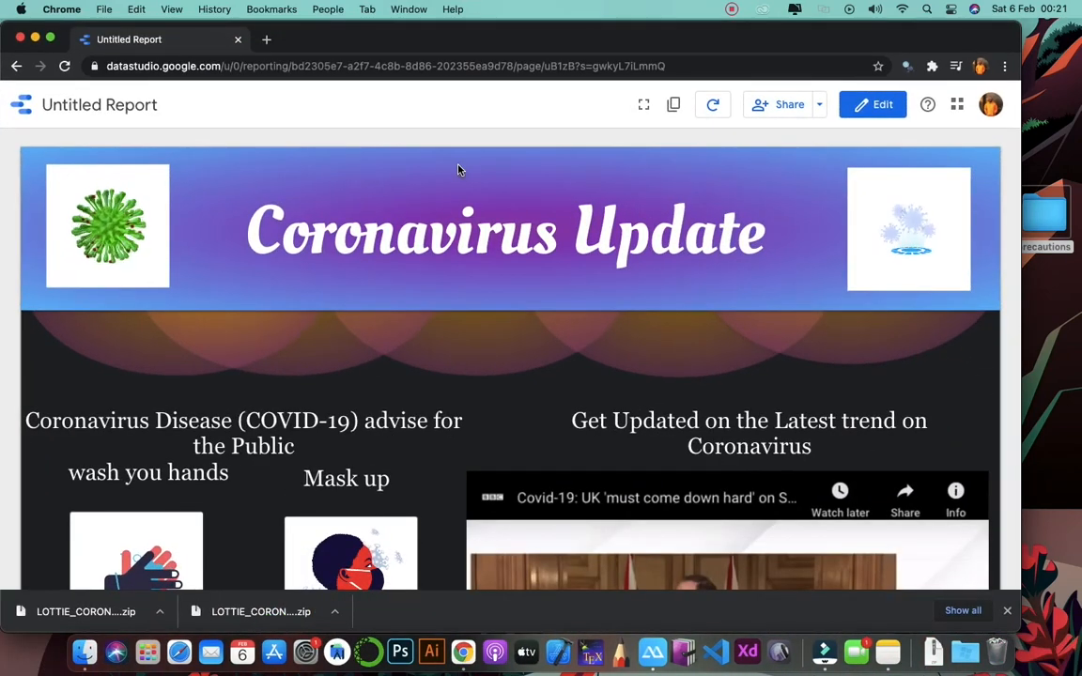
{"action": "left_click", "coordinate": [52, 39]}
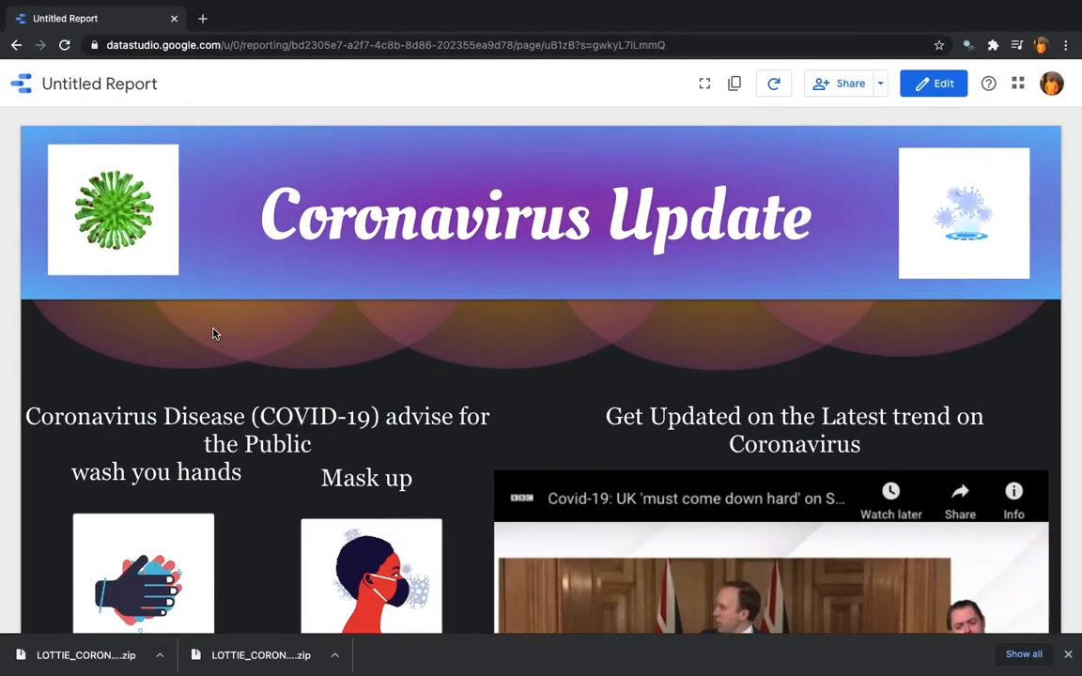
- Review the Coronavirus Update report's public advice section, briefly playing and pausing the embedded news video
{"action": "scroll", "coordinate": [212, 332], "scroll_direction": "down", "scroll_amount": 3}
{"action": "scroll", "coordinate": [212, 327], "scroll_direction": "down", "scroll_amount": 1}
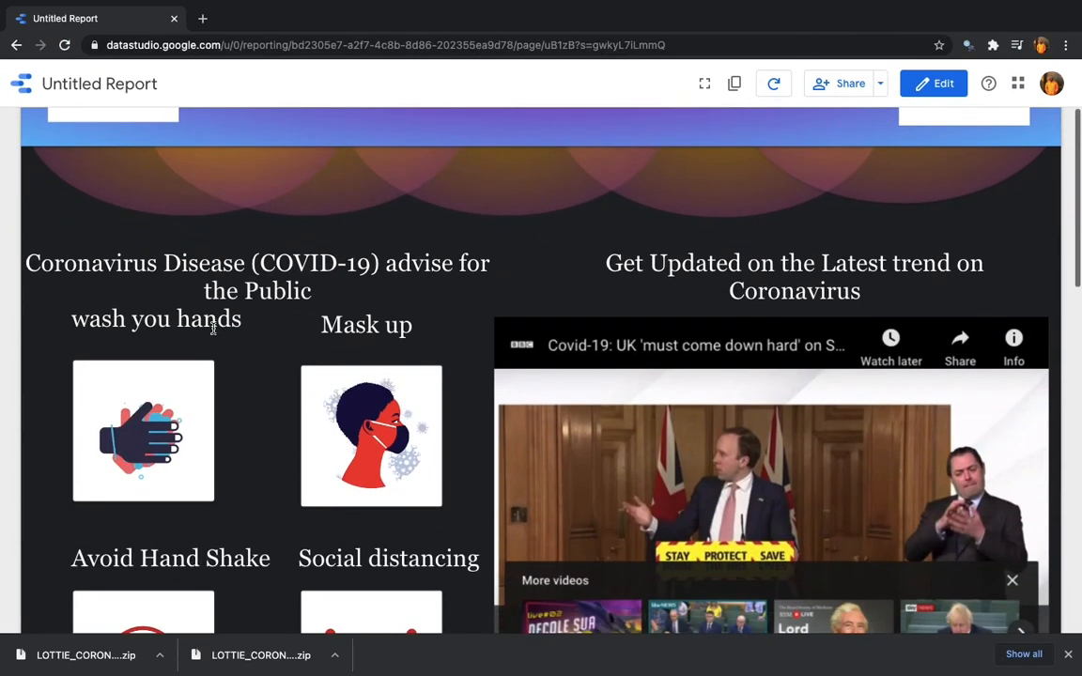
{"action": "scroll", "coordinate": [219, 496], "scroll_direction": "down", "scroll_amount": 1}
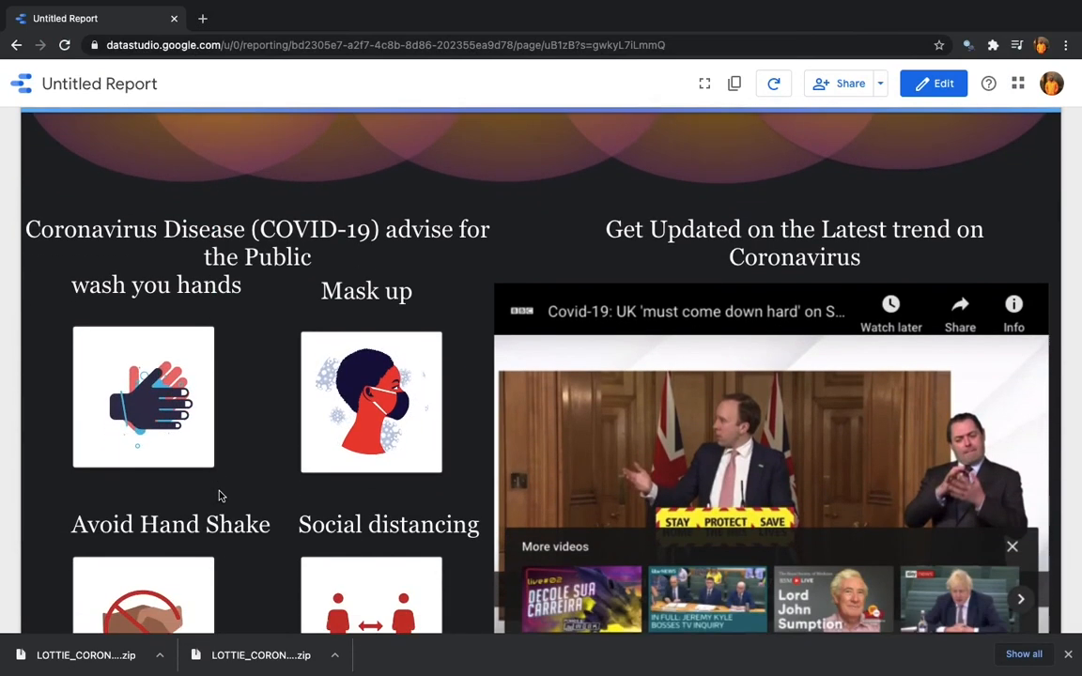
{"action": "scroll", "coordinate": [219, 496], "scroll_direction": "down", "scroll_amount": 1}
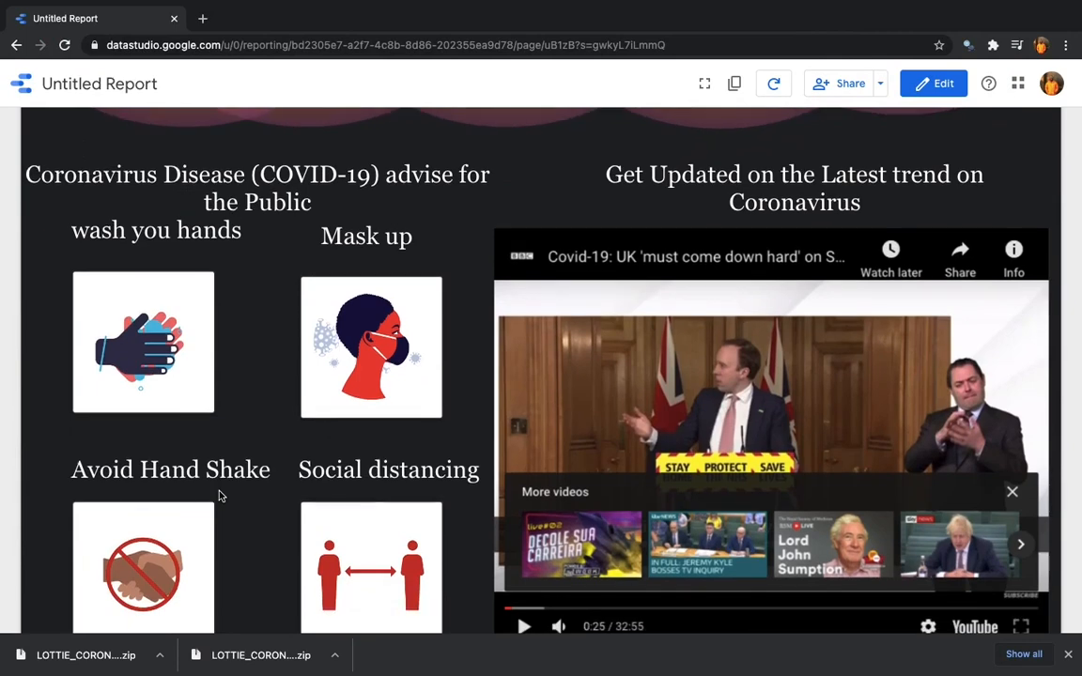
{"action": "scroll", "coordinate": [657, 453], "scroll_direction": "down", "scroll_amount": 1}
{"action": "scroll", "coordinate": [658, 452], "scroll_direction": "up", "scroll_amount": 1}
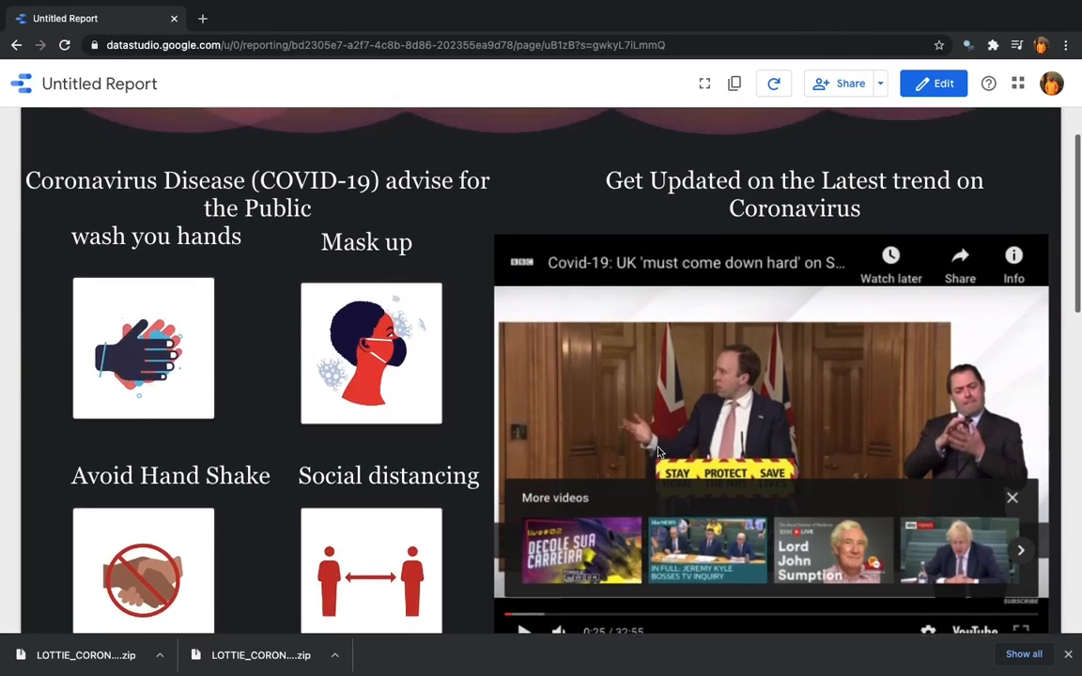
{"action": "scroll", "coordinate": [658, 453], "scroll_direction": "down", "scroll_amount": 1}
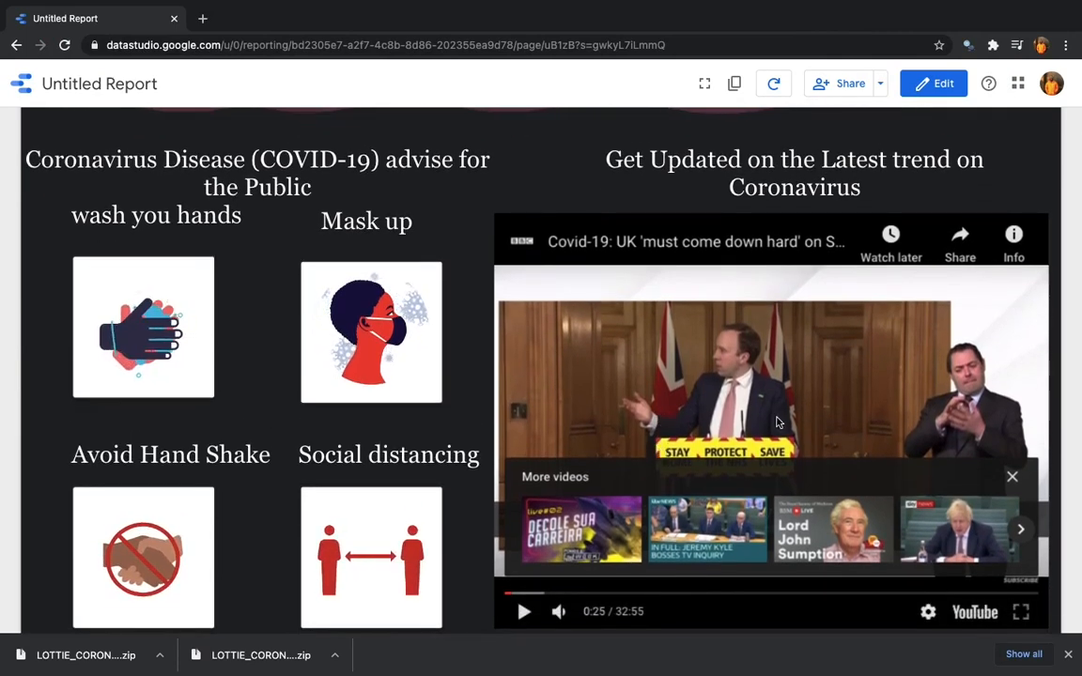
{"action": "left_click", "coordinate": [659, 453]}
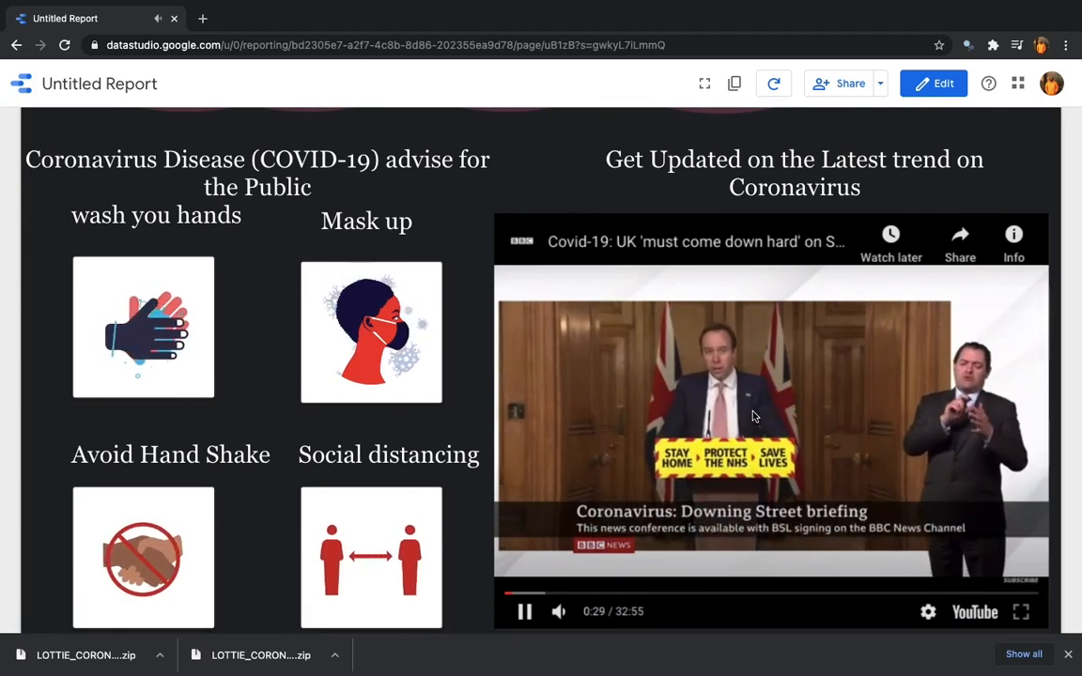
{"action": "left_click", "coordinate": [751, 435]}
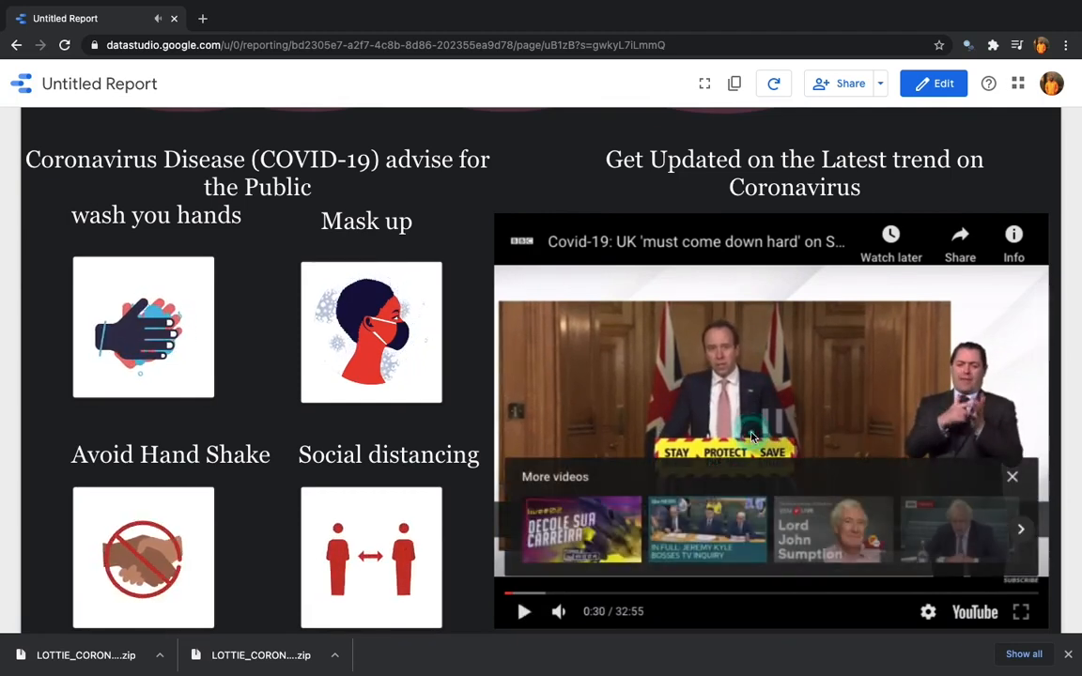
- Examine the report's case scorecards, bubble map, treemap and the three charts beneath them
{"action": "scroll", "coordinate": [751, 435], "scroll_direction": "down", "scroll_amount": 4}
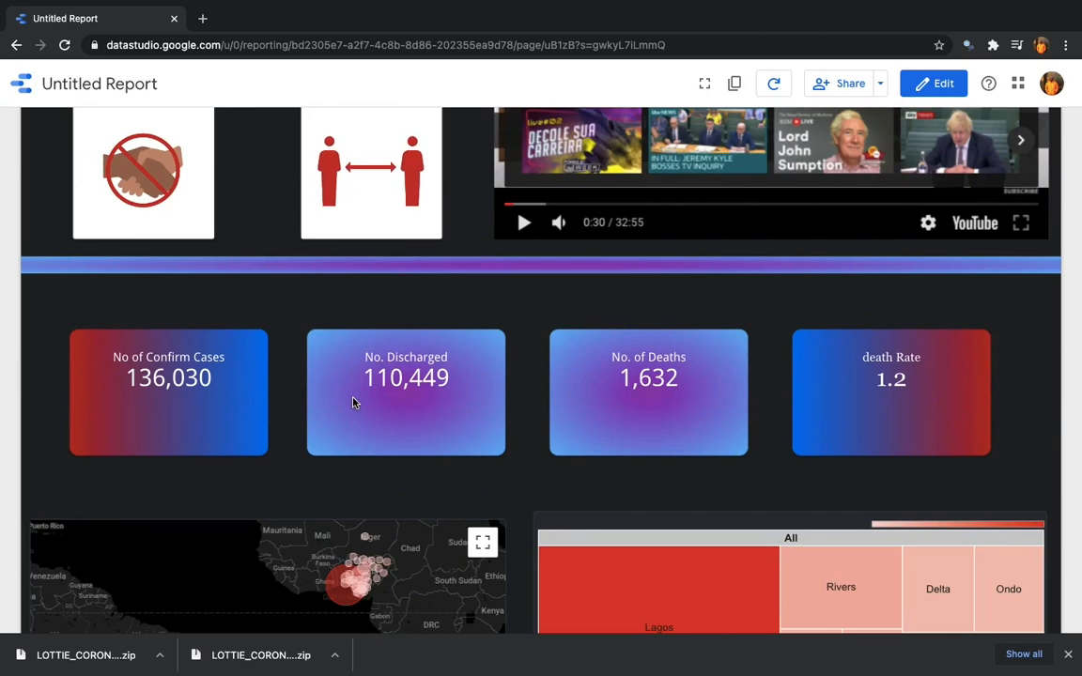
{"action": "scroll", "coordinate": [507, 549], "scroll_direction": "down", "scroll_amount": 2}
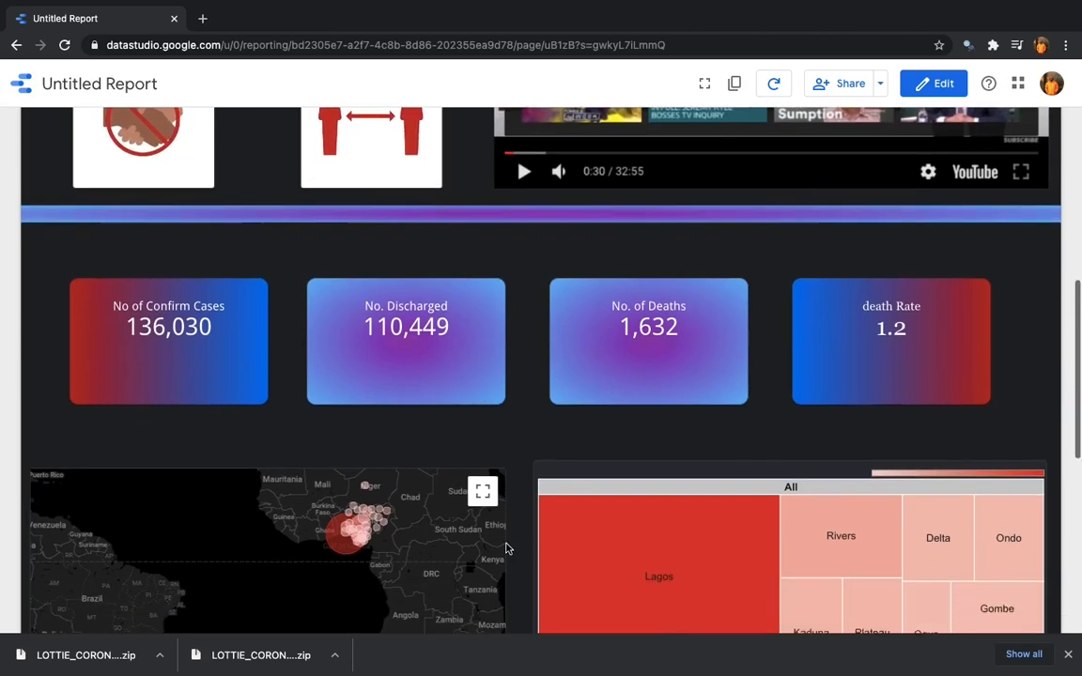
{"action": "scroll", "coordinate": [508, 548], "scroll_direction": "down", "scroll_amount": 1}
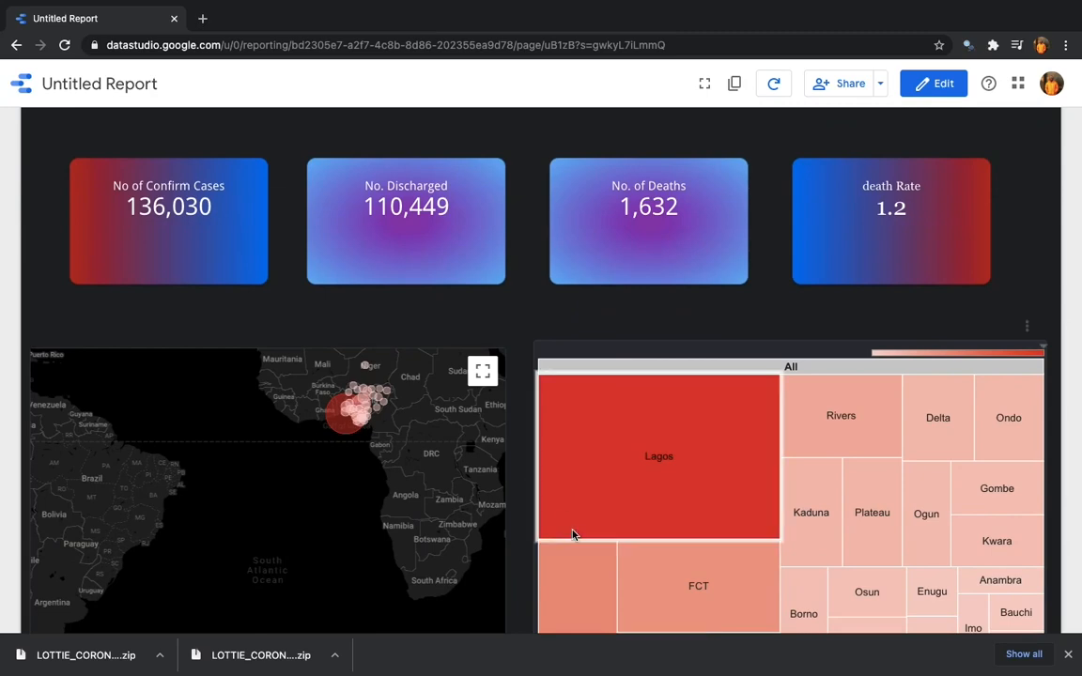
{"action": "scroll", "coordinate": [573, 345], "scroll_direction": "down", "scroll_amount": 5}
{"action": "scroll", "coordinate": [573, 345], "scroll_direction": "up", "scroll_amount": 1}
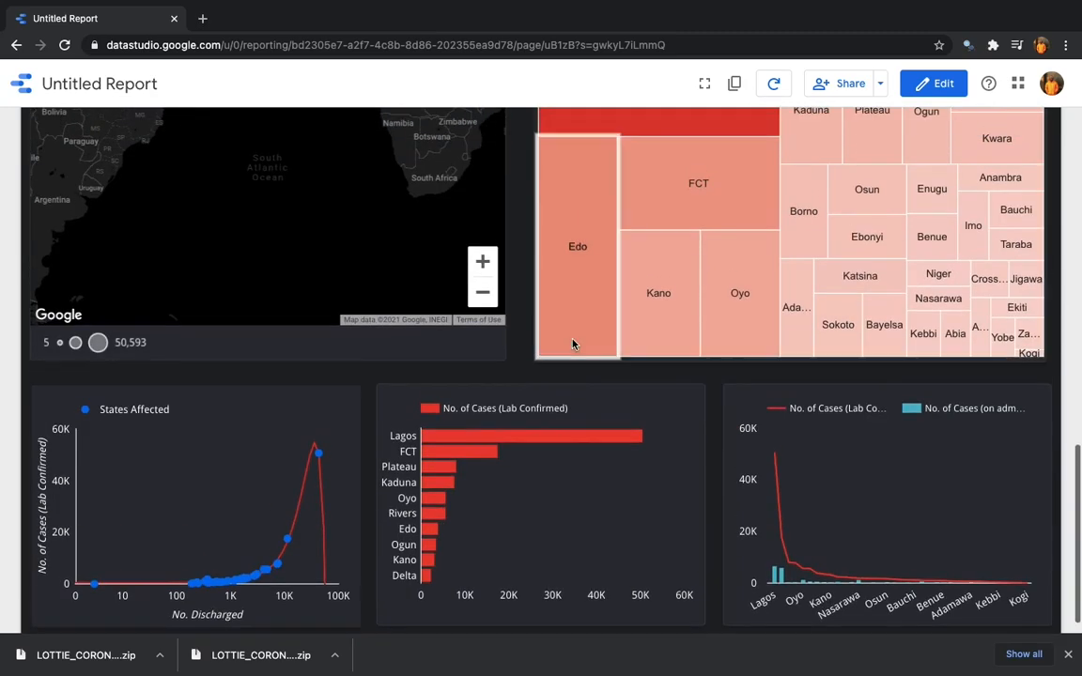
{"action": "scroll", "coordinate": [558, 435], "scroll_direction": "up", "scroll_amount": 10}
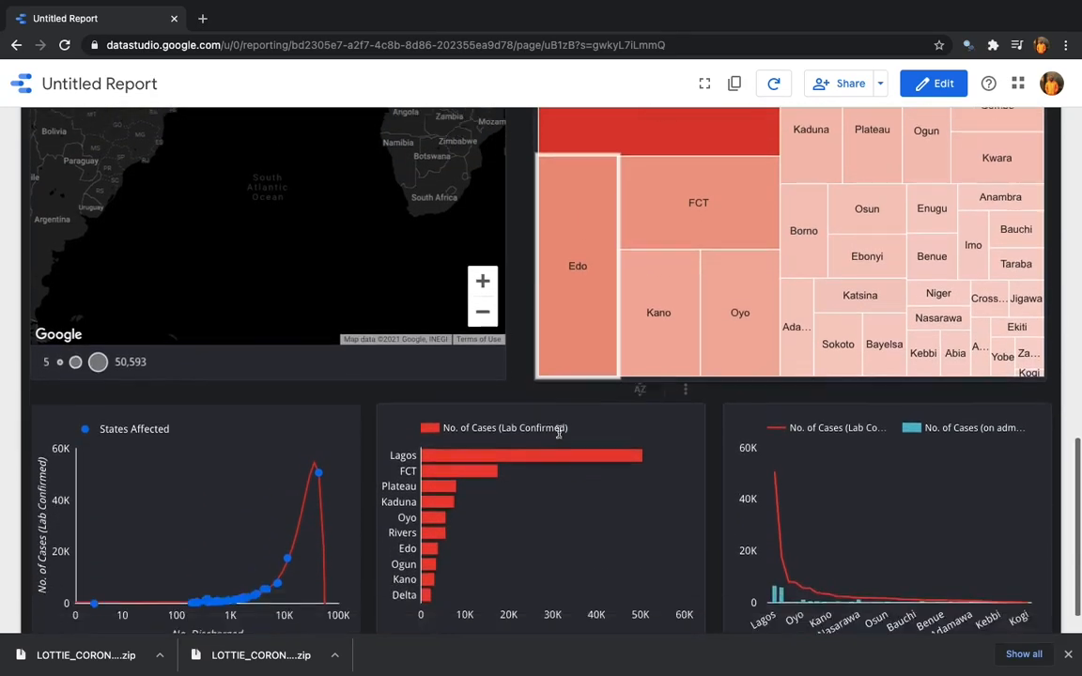
{"action": "scroll", "coordinate": [559, 436], "scroll_direction": "up", "scroll_amount": 2}
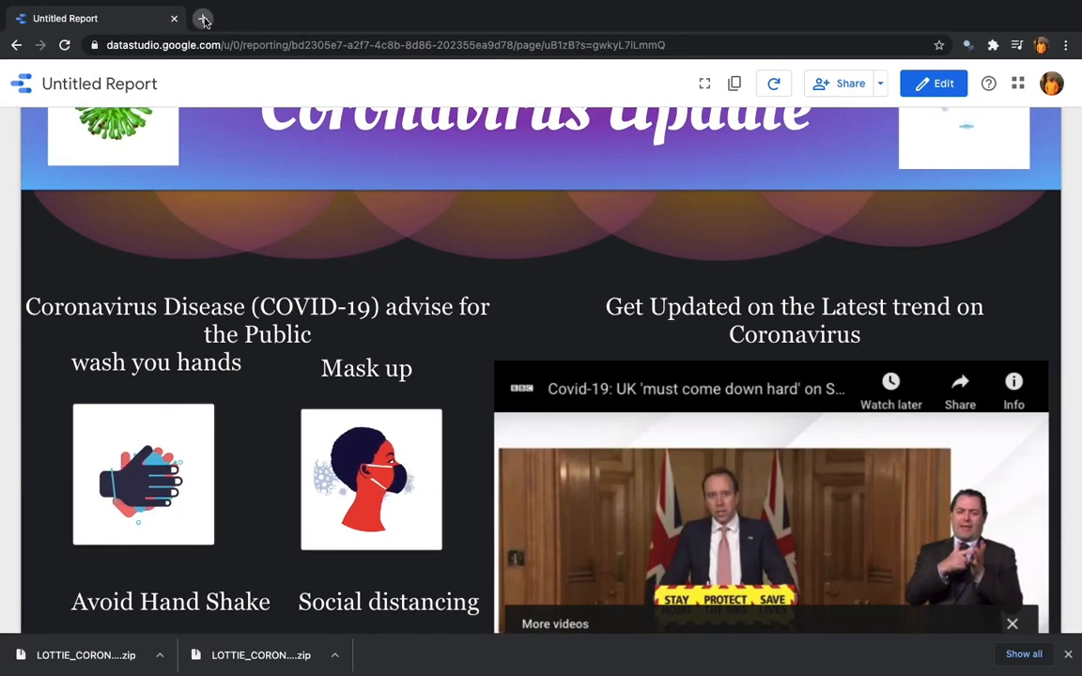
- Create a blank Google Sheets spreadsheet in a new browser tab through sheets.new
{"action": "left_click", "coordinate": [202, 18]}
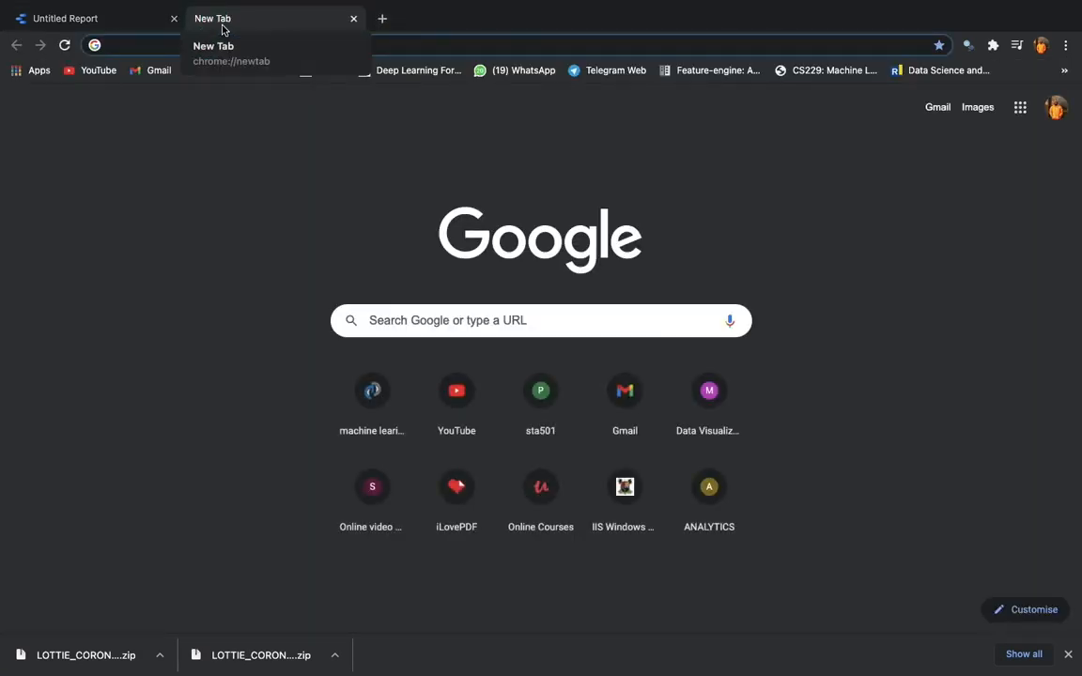
{"action": "type", "text": "SHEEts.new"}
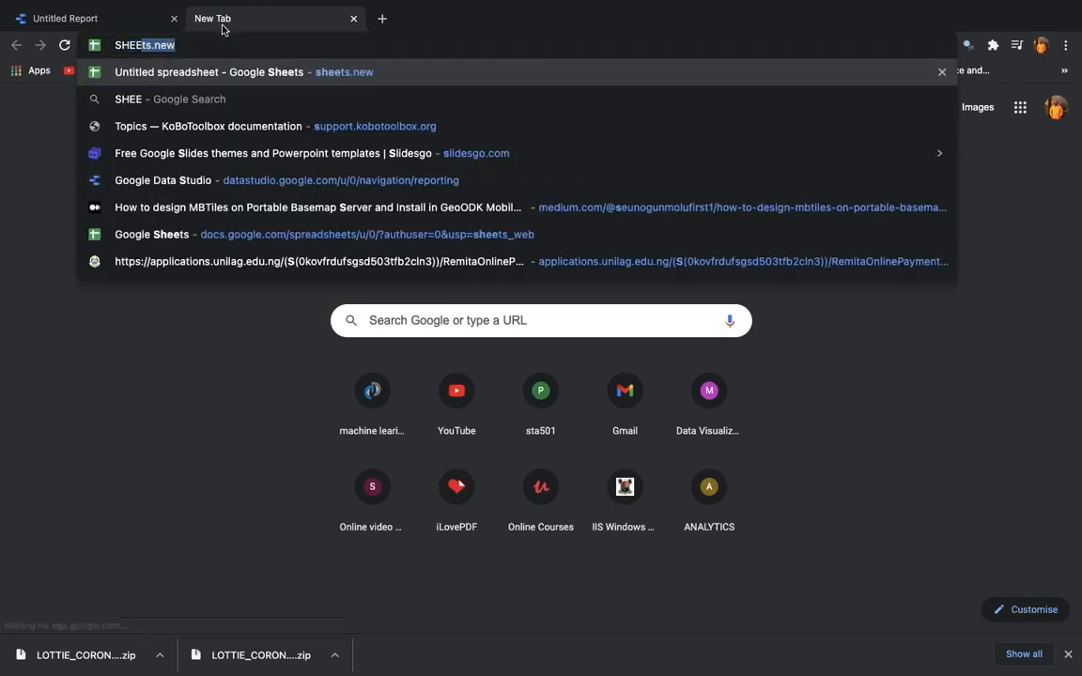
{"action": "key", "text": "Return"}
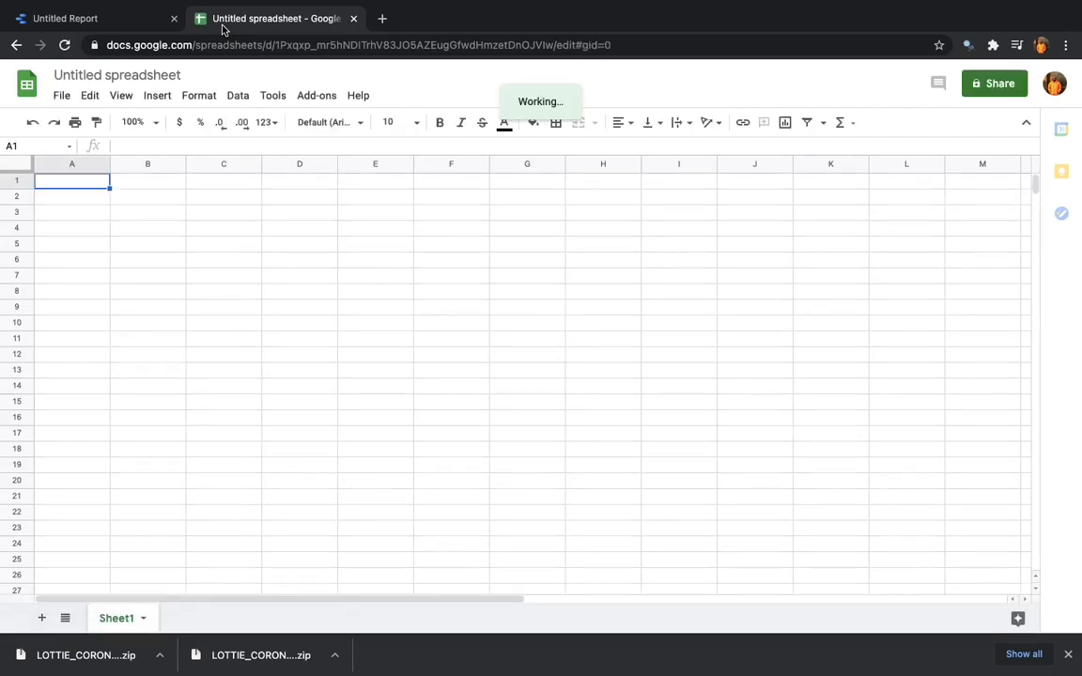
- Rename the spreadsheet as CORONAVIRUS UPDATE
{"action": "left_click", "coordinate": [128, 77]}
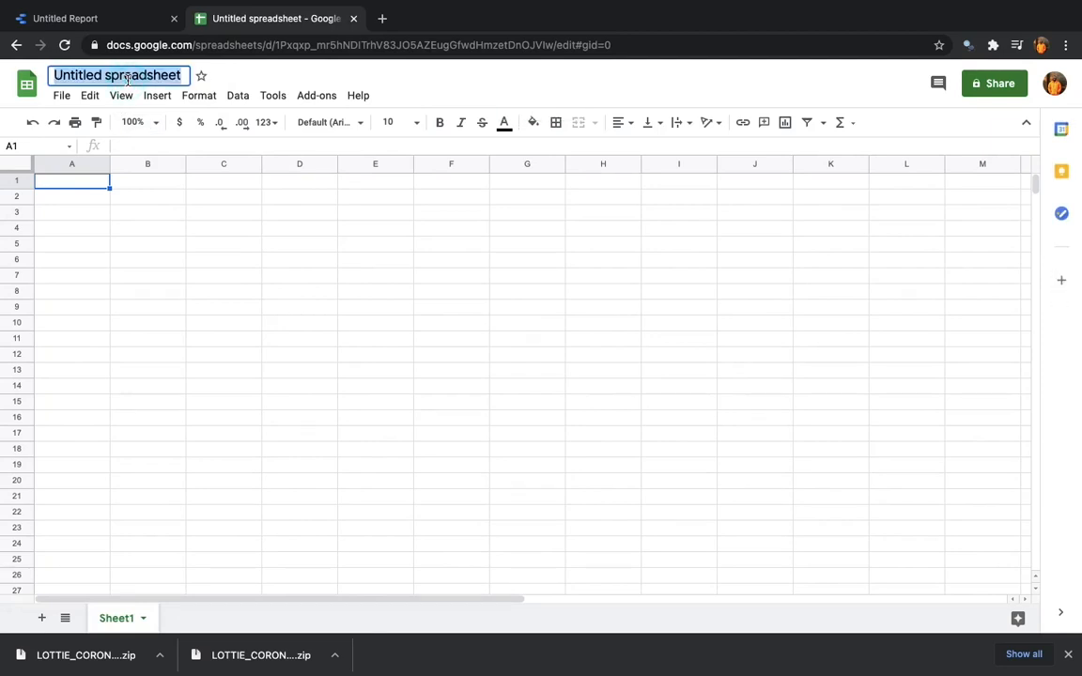
{"action": "type", "text": "C"}
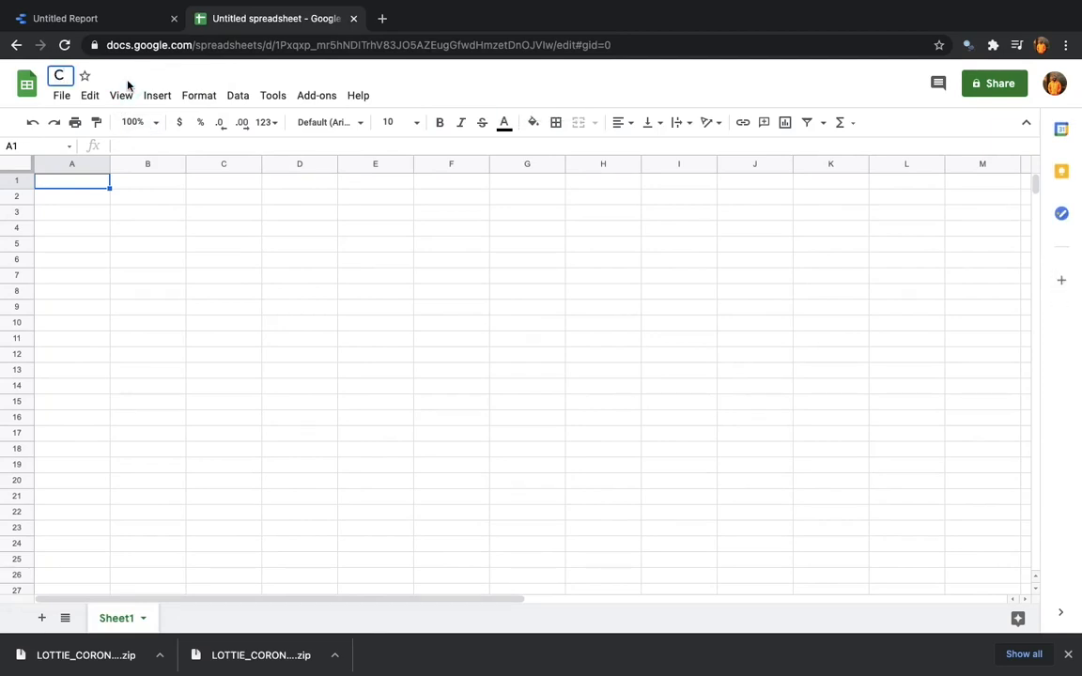
{"action": "type", "text": "ORONAVIRUS UPDATE"}
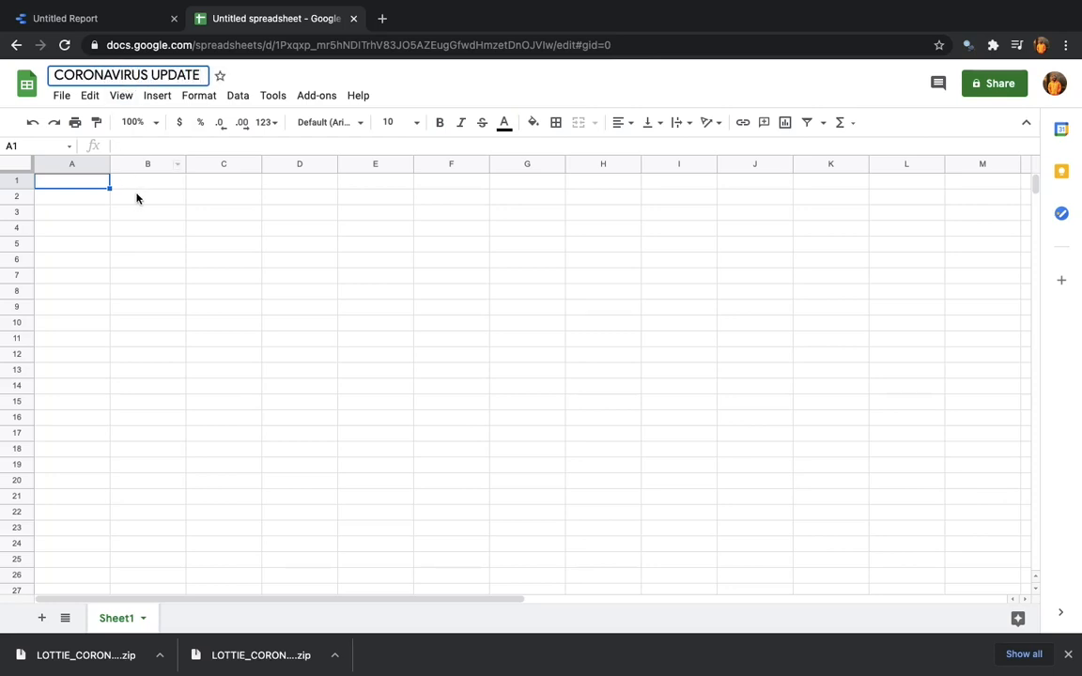
{"action": "left_click", "coordinate": [136, 198]}
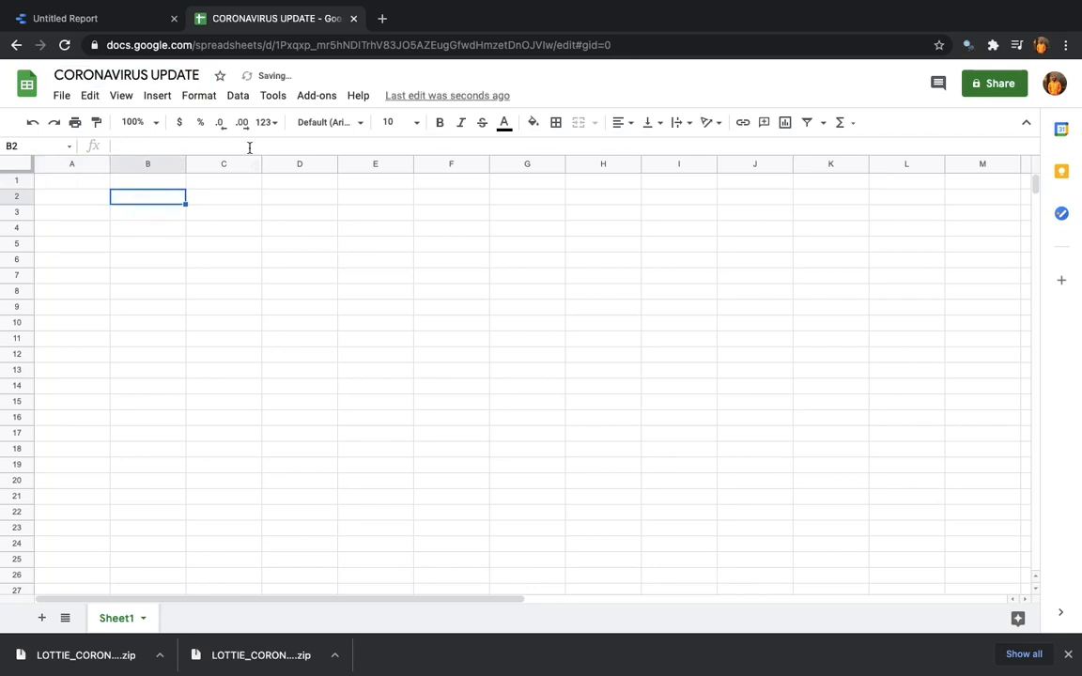
- Search Google for CORNAVIRUS UPDATE in another new browser tab
{"action": "key", "text": "ctrl+t"}
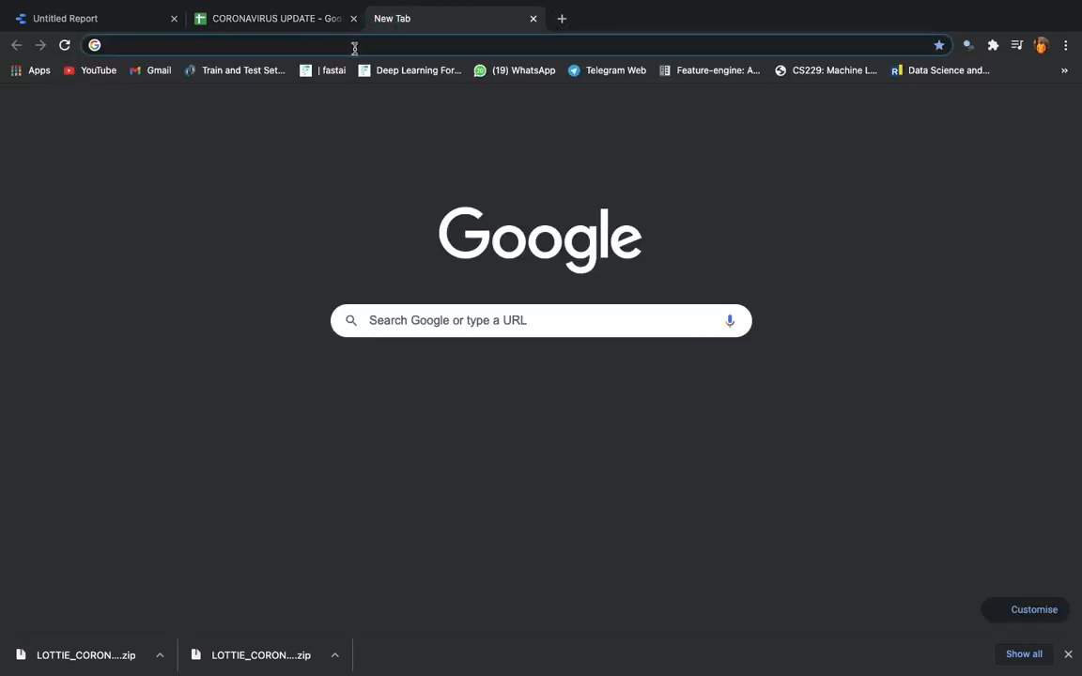
{"action": "left_click", "coordinate": [350, 45]}
{"action": "type", "text": "CO"}
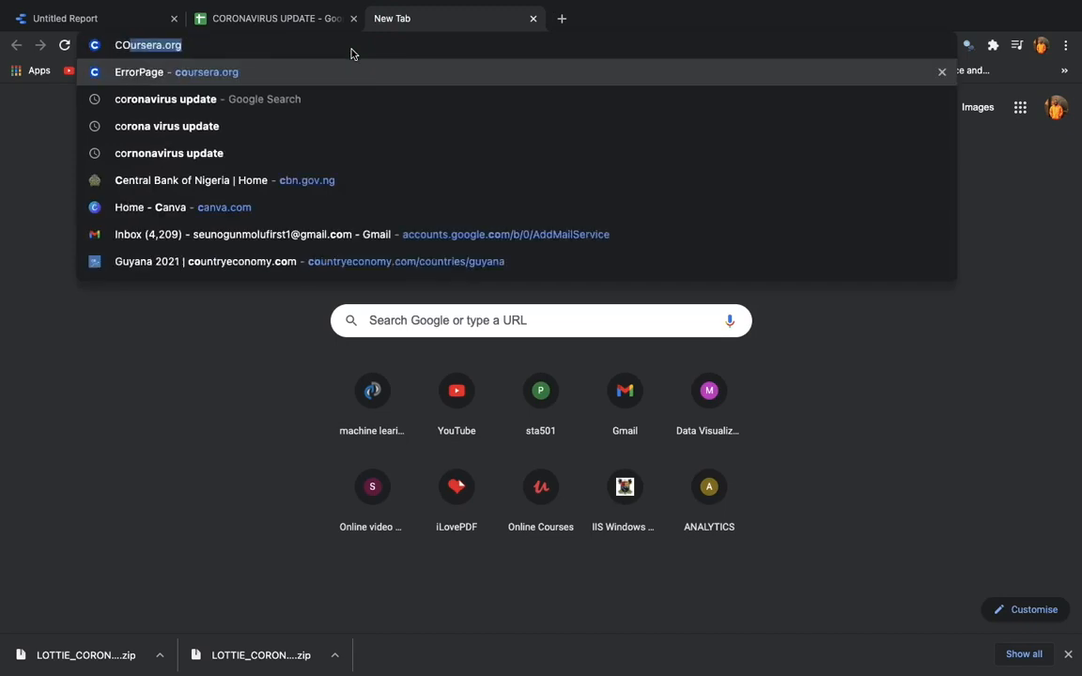
{"action": "type", "text": "RNAVIRUS "}
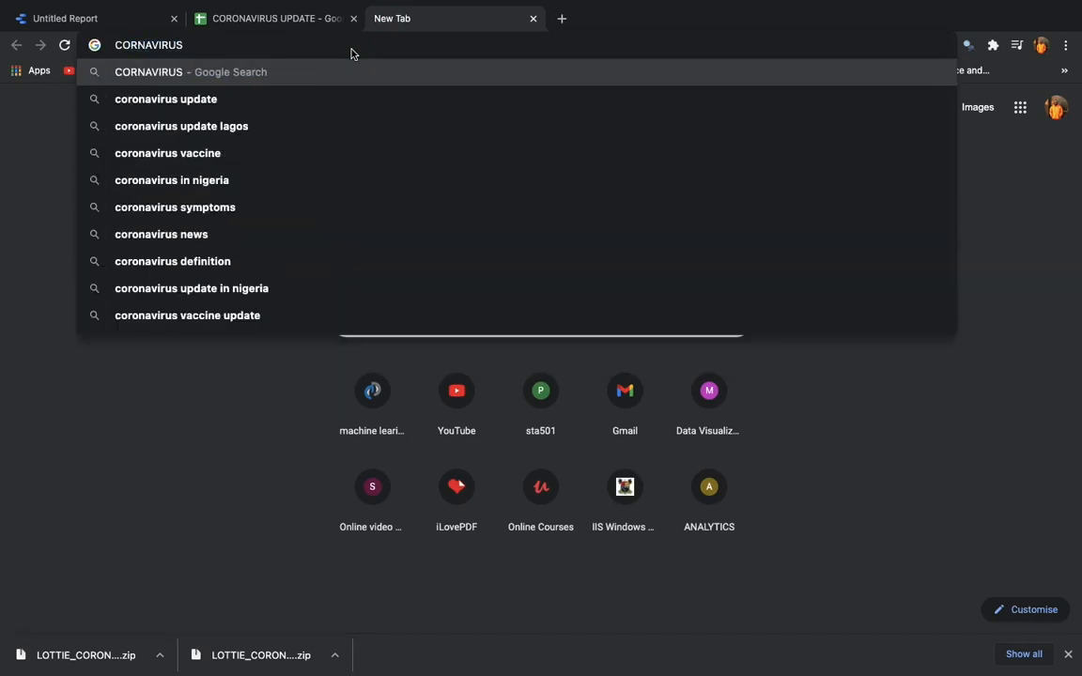
{"action": "type", "text": "UPDATE"}
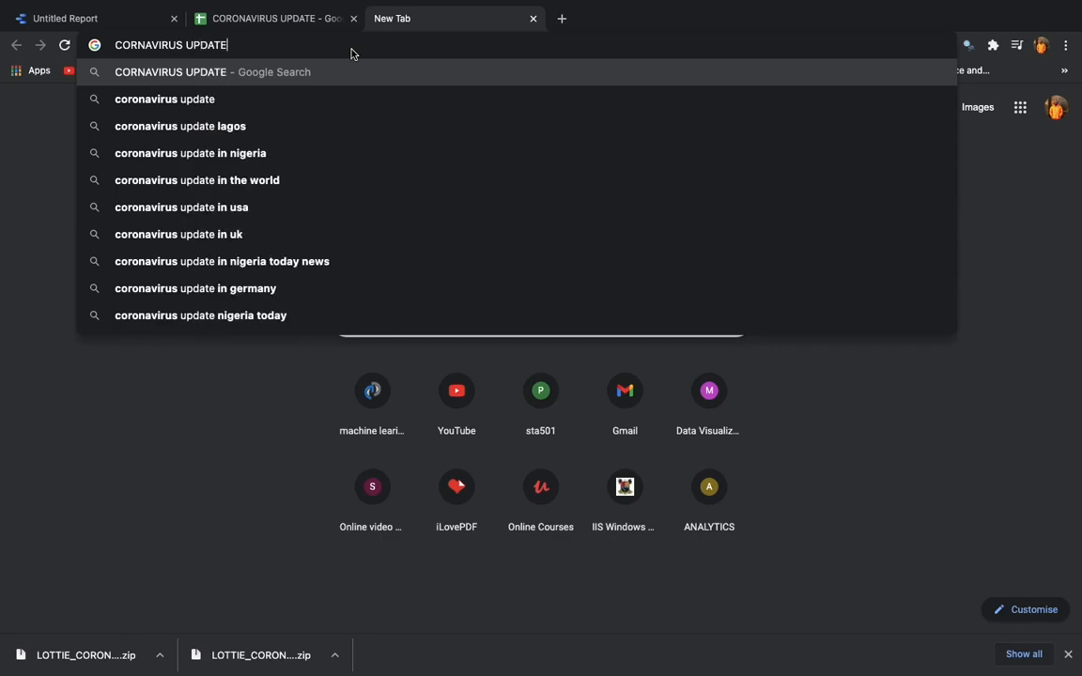
{"action": "key", "text": "Return"}
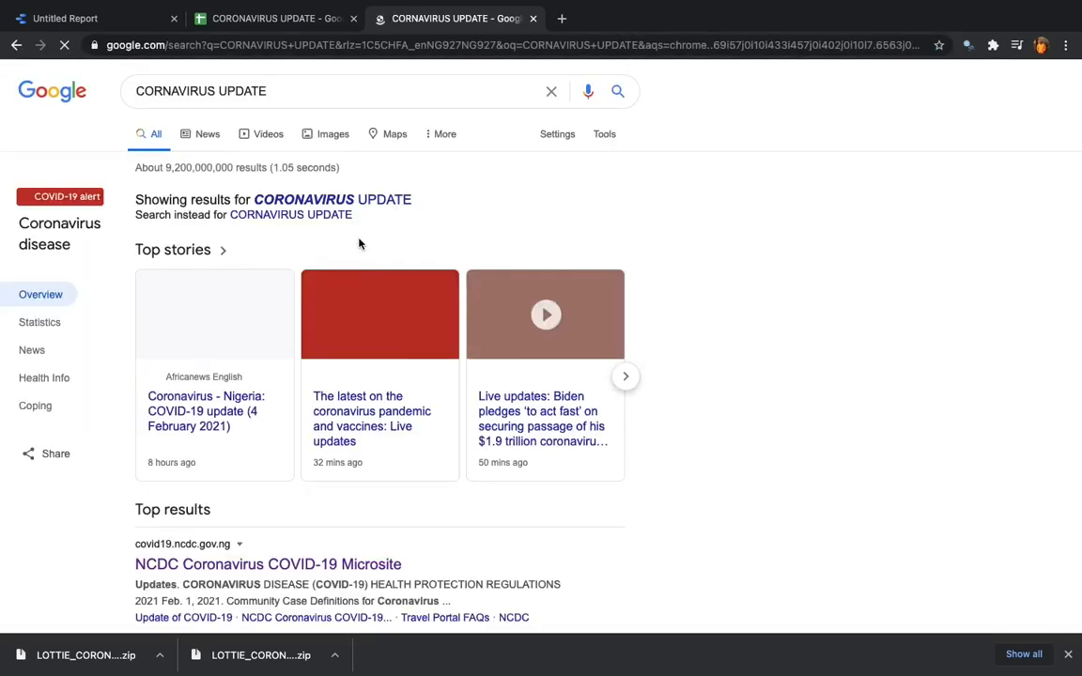
- Open the worldometers.info Coronavirus Update (Live) page from the search results
{"action": "scroll", "coordinate": [358, 244], "scroll_direction": "down", "scroll_amount": 5}
{"action": "scroll", "coordinate": [359, 244], "scroll_direction": "down", "scroll_amount": 1}
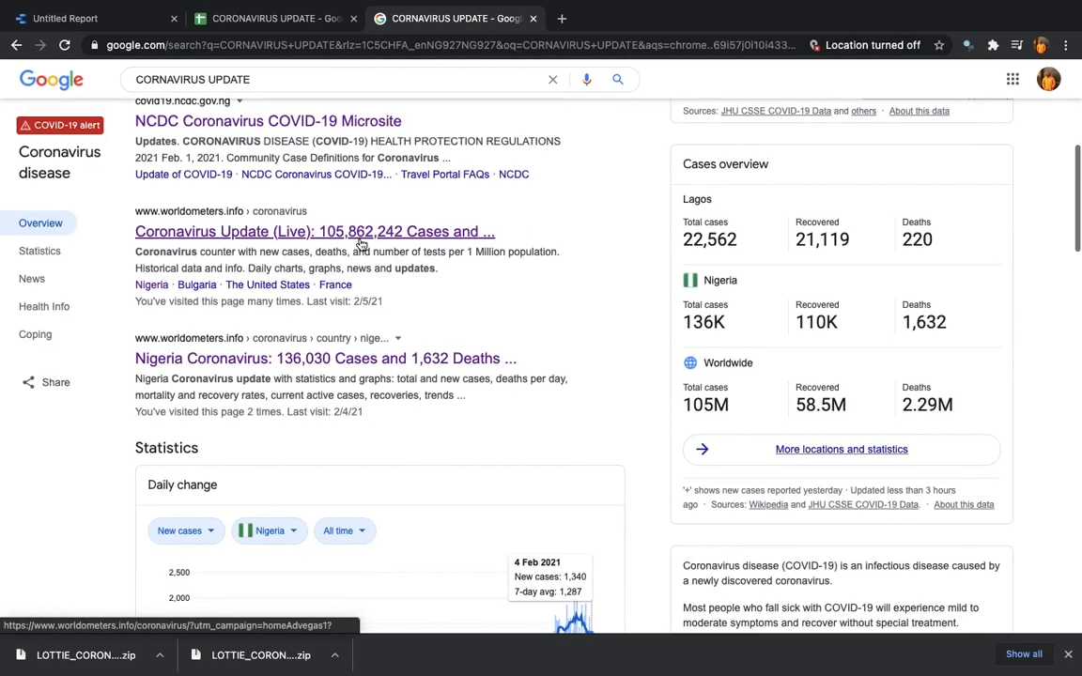
{"action": "scroll", "coordinate": [359, 242], "scroll_direction": "down", "scroll_amount": 1}
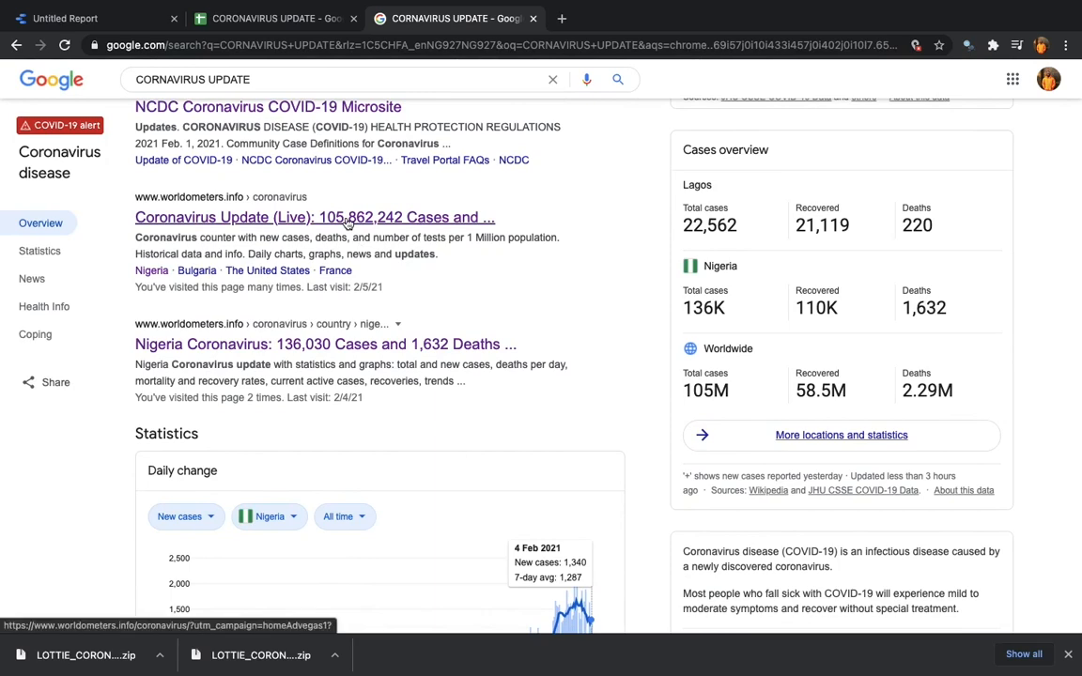
{"action": "left_click", "coordinate": [347, 222]}
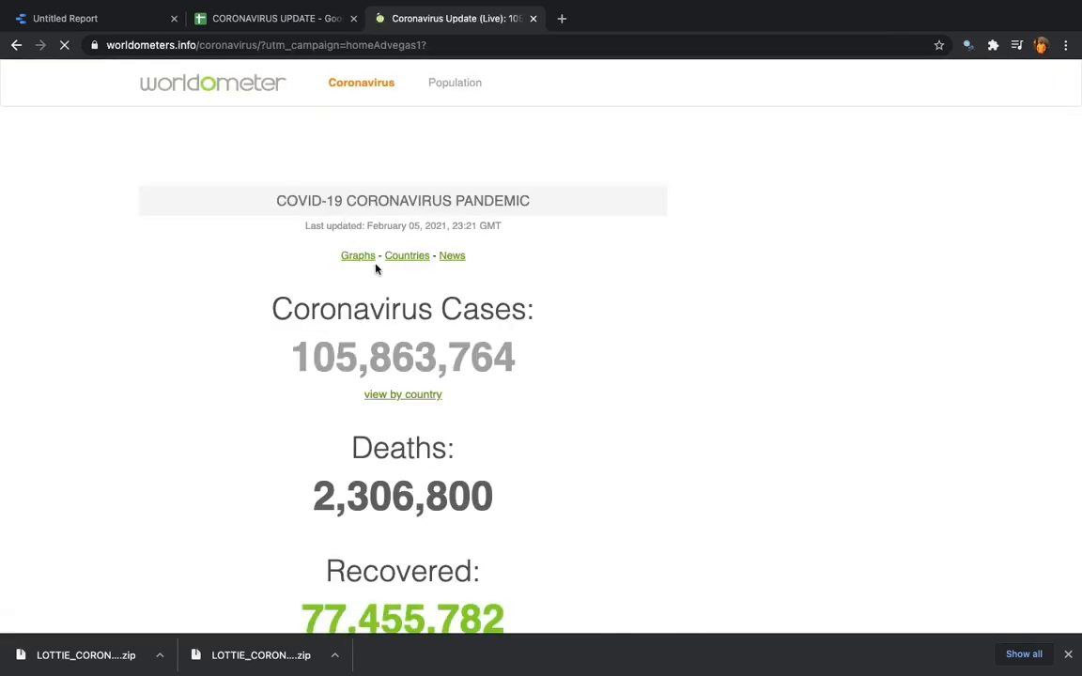
- Look through the Worldometer page for the table of coronavirus cases by country
{"action": "scroll", "coordinate": [380, 284], "scroll_direction": "down", "scroll_amount": 1}
{"action": "scroll", "coordinate": [380, 282], "scroll_direction": "down", "scroll_amount": 5}
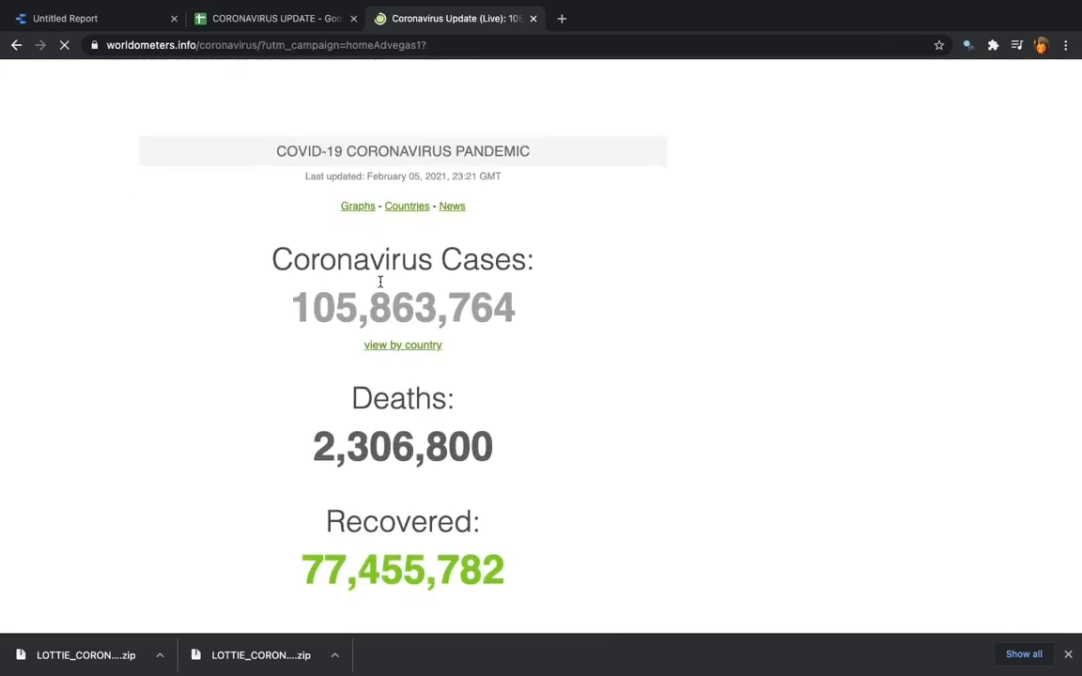
{"action": "scroll", "coordinate": [381, 281], "scroll_direction": "down", "scroll_amount": 6}
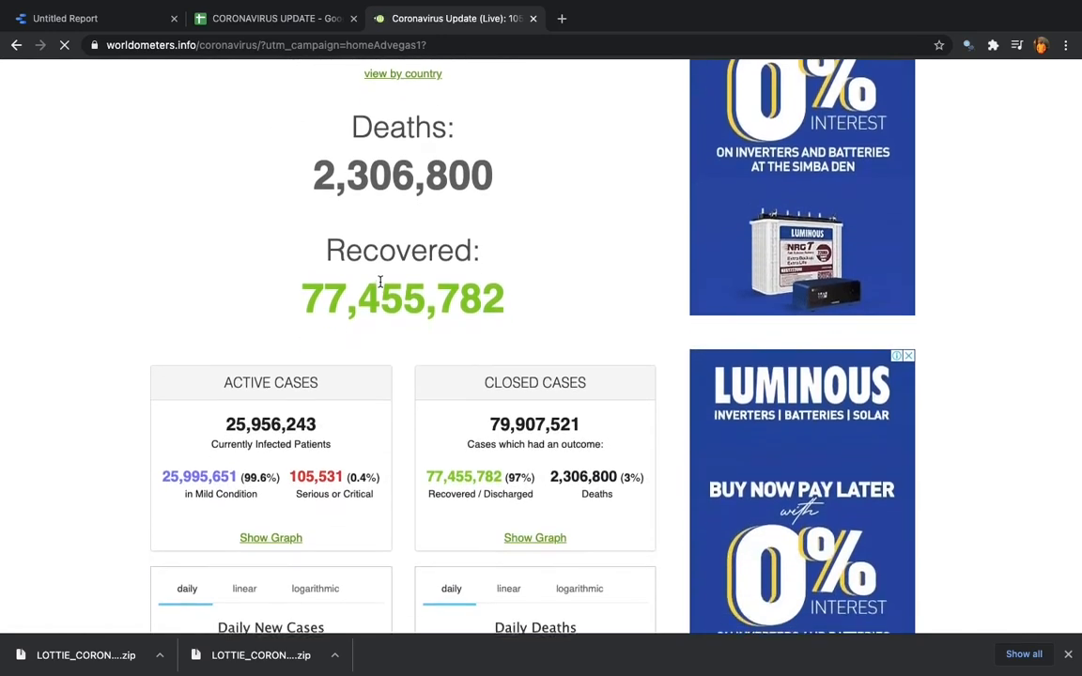
{"action": "scroll", "coordinate": [381, 282], "scroll_direction": "down", "scroll_amount": 20}
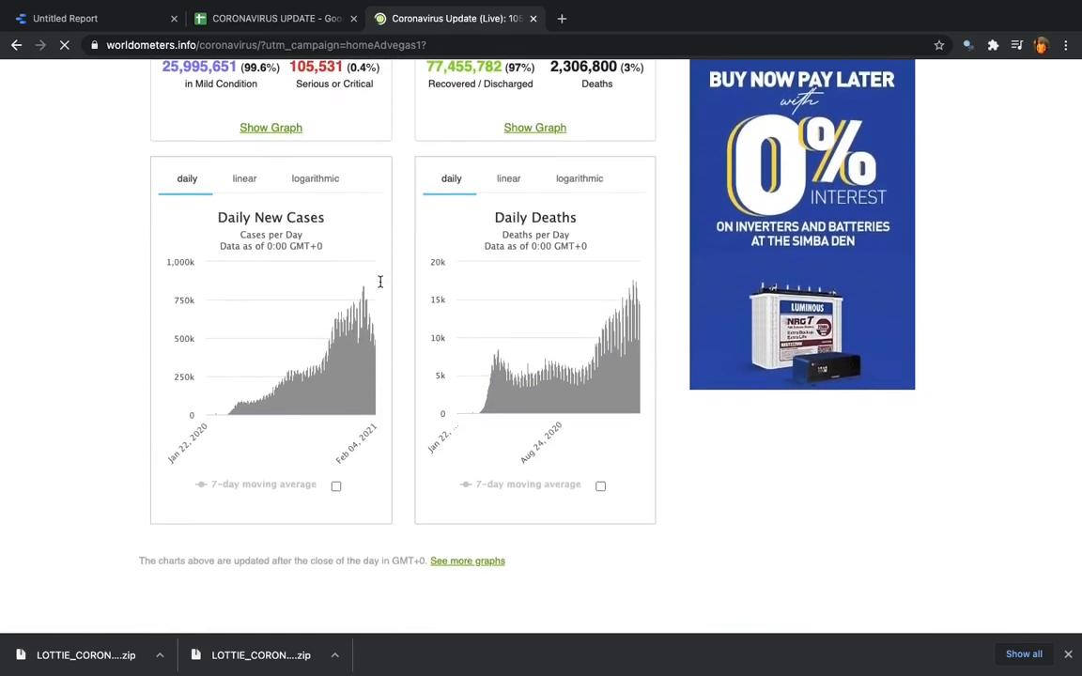
{"action": "scroll", "coordinate": [380, 282], "scroll_direction": "down", "scroll_amount": 20}
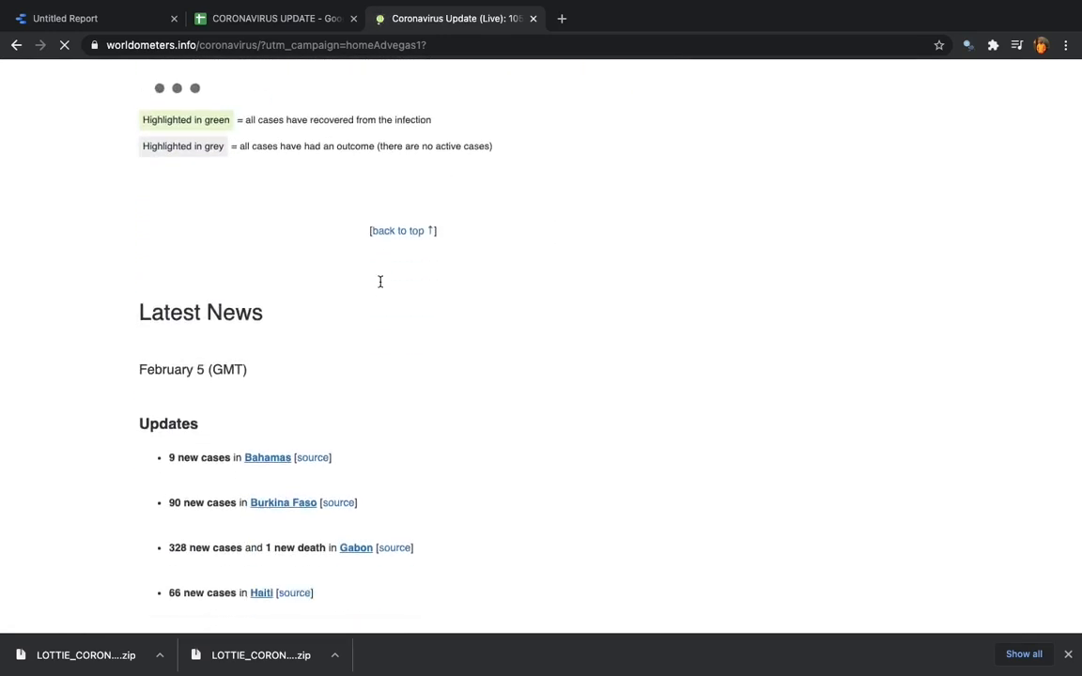
{"action": "scroll", "coordinate": [381, 282], "scroll_direction": "up", "scroll_amount": 20}
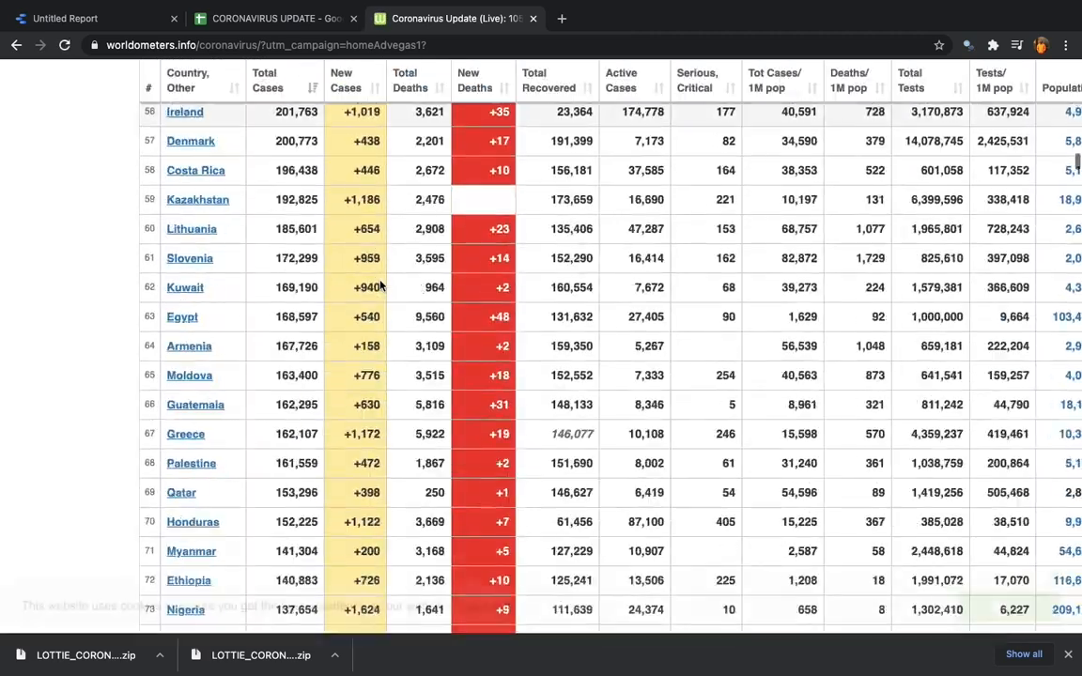
- Review the country rows of the Worldometer cases table and return to its header row
{"action": "scroll", "coordinate": [381, 285], "scroll_direction": "up", "scroll_amount": 2}
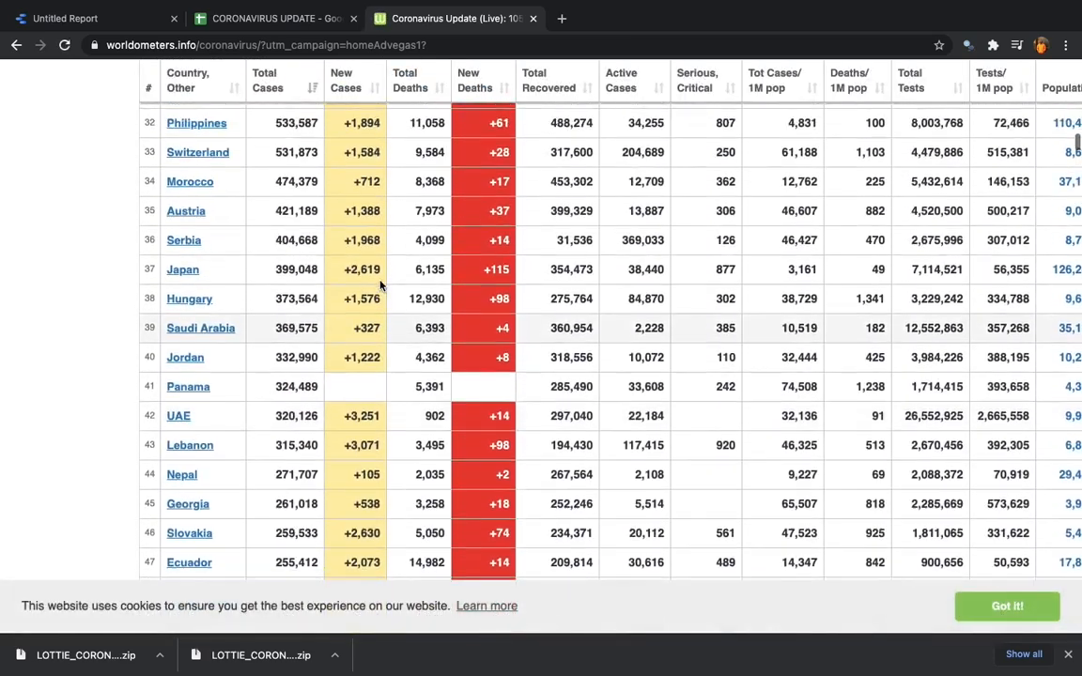
{"action": "scroll", "coordinate": [380, 284], "scroll_direction": "down", "scroll_amount": 2}
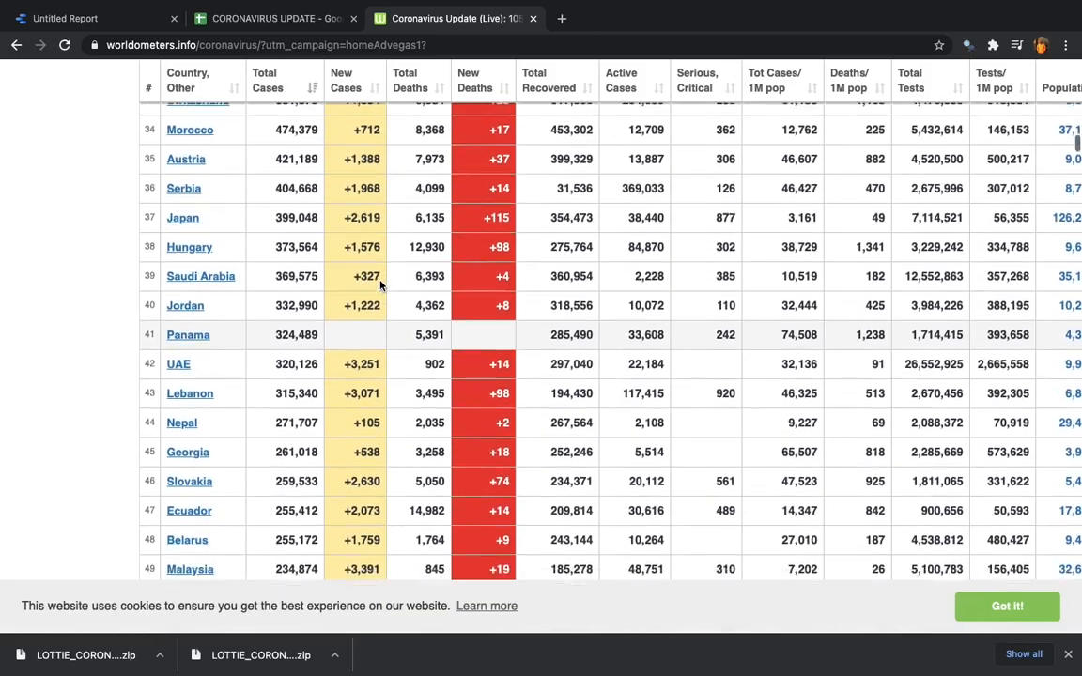
{"action": "scroll", "coordinate": [381, 285], "scroll_direction": "down", "scroll_amount": 3}
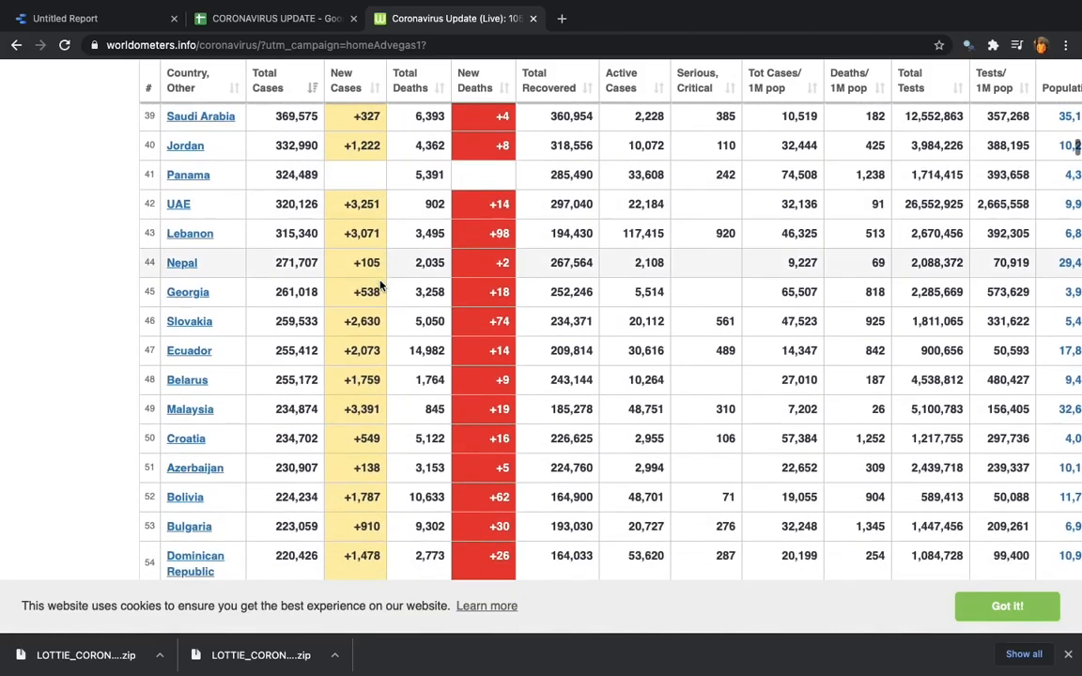
{"action": "scroll", "coordinate": [380, 284], "scroll_direction": "up", "scroll_amount": 8}
{"action": "scroll", "coordinate": [380, 285], "scroll_direction": "up", "scroll_amount": 10}
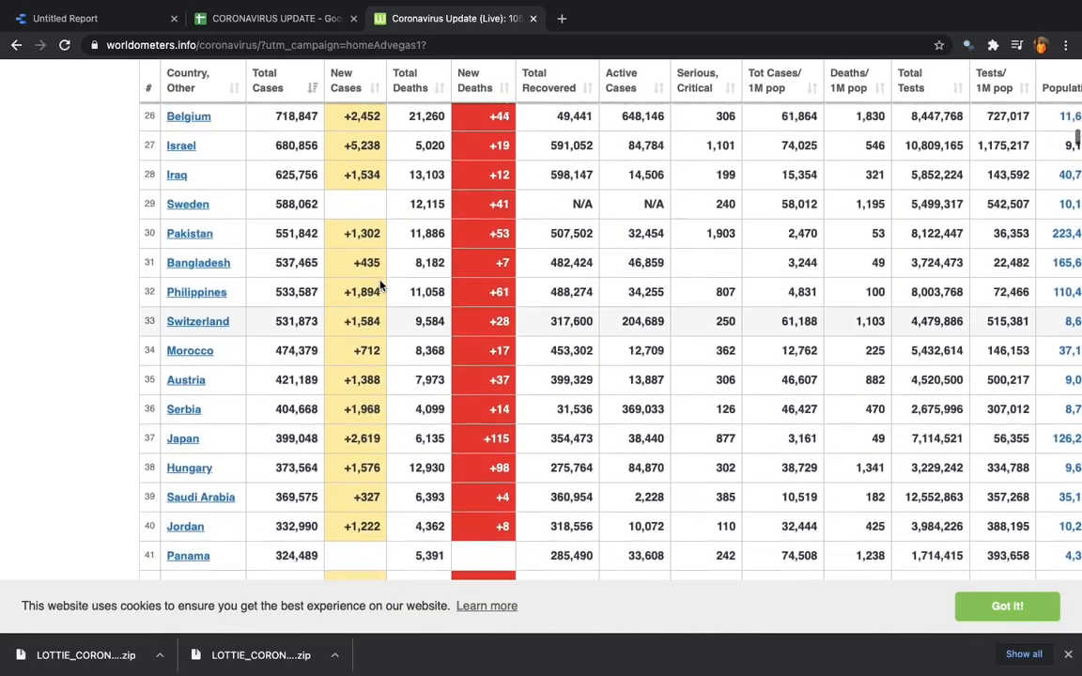
{"action": "scroll", "coordinate": [381, 284], "scroll_direction": "up", "scroll_amount": 15}
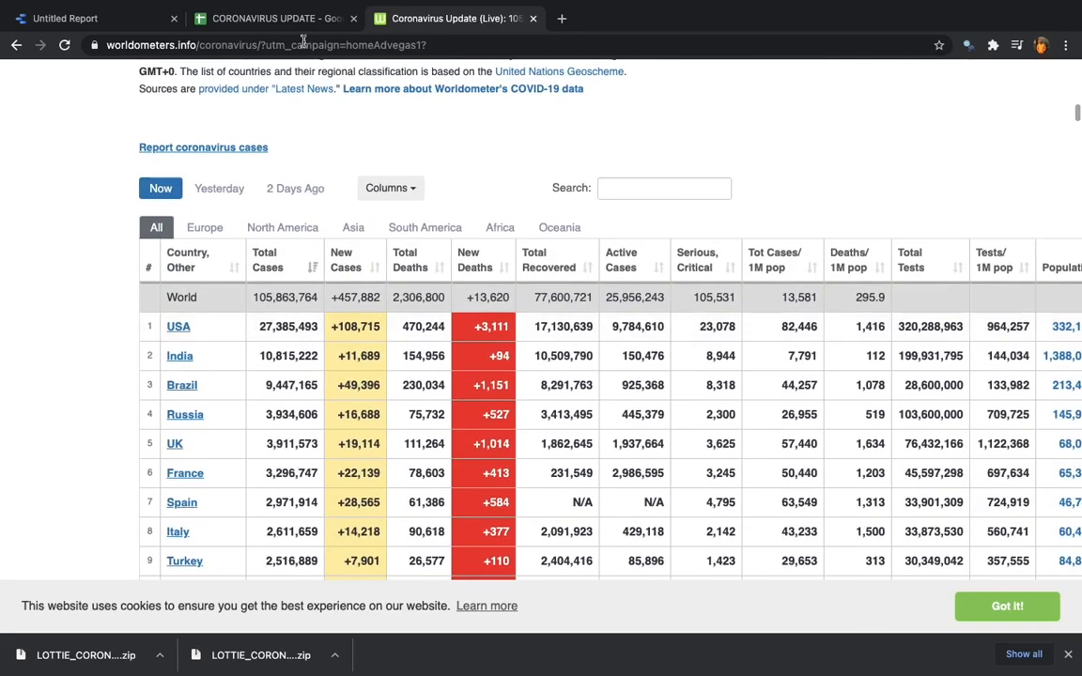
- Switch to the CORONAVIRUS UPDATE spreadsheet and begin an IMPORTHTML formula in cell A1, up to the opening quote of the URL
{"action": "left_click", "coordinate": [301, 19]}
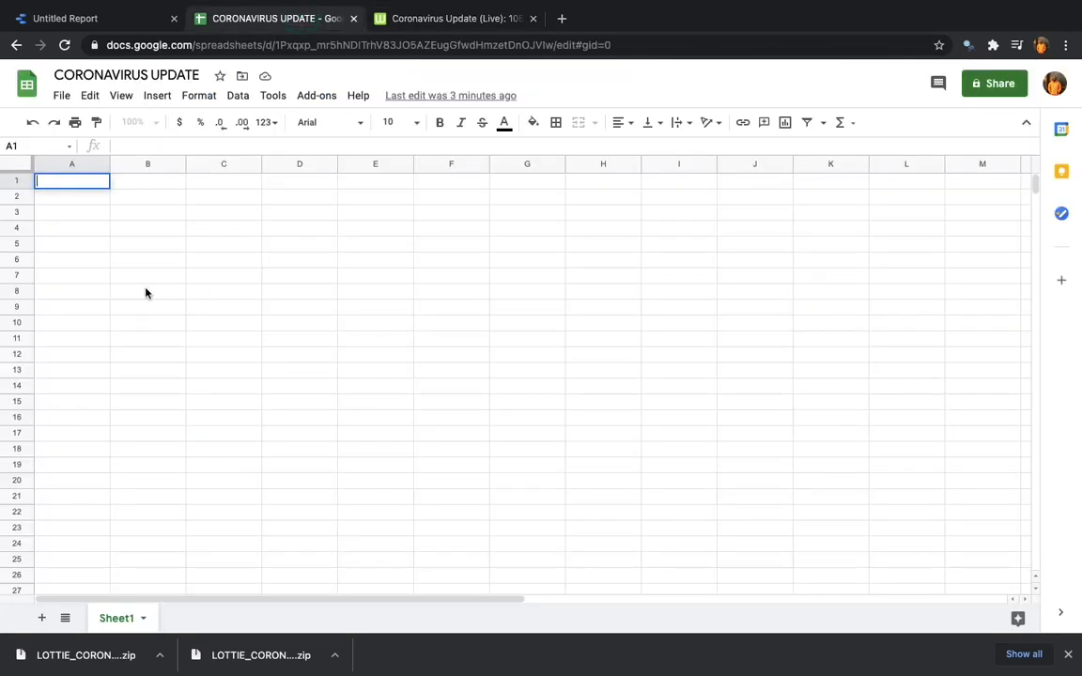
{"action": "type", "text": "=IMPOR"}
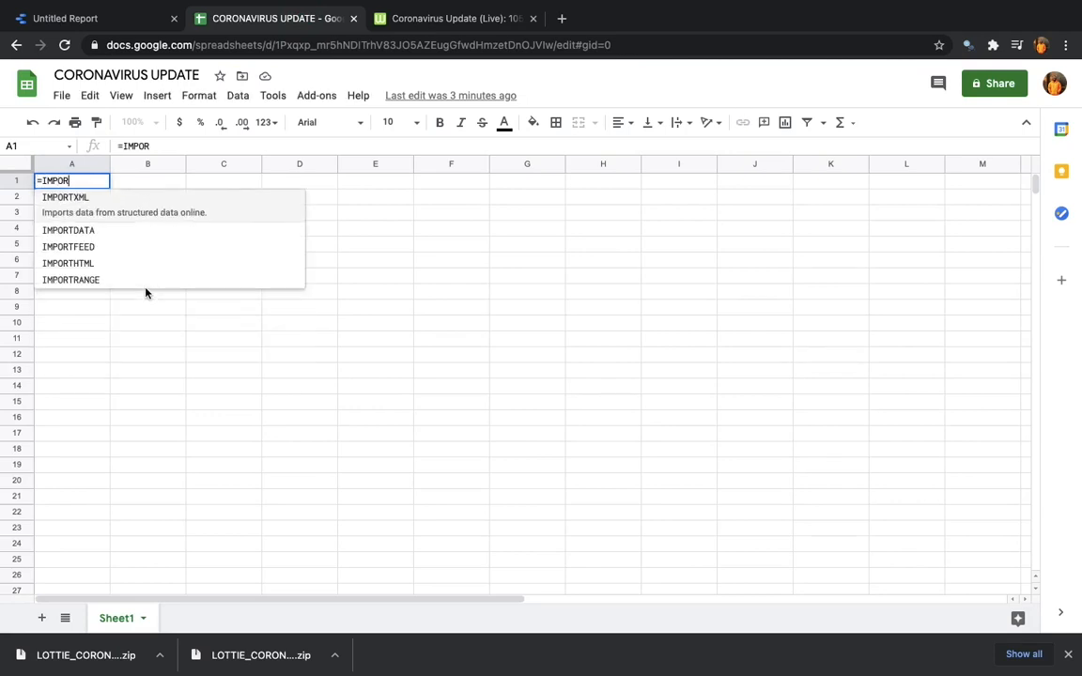
{"action": "type", "text": "THTM"}
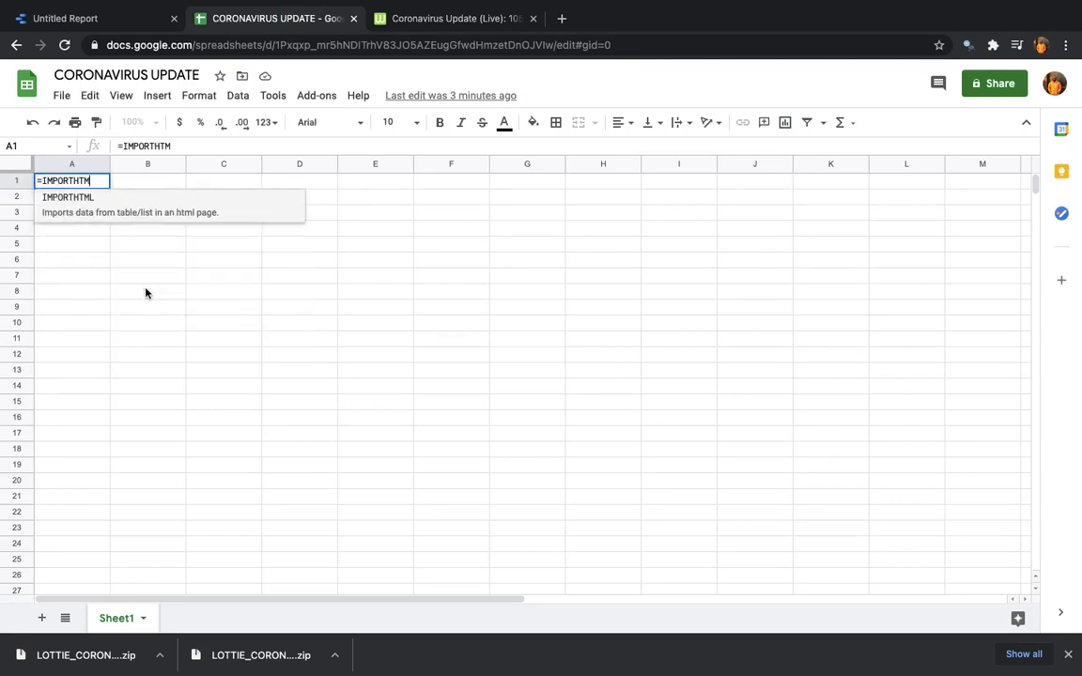
{"action": "type", "text": "L("}
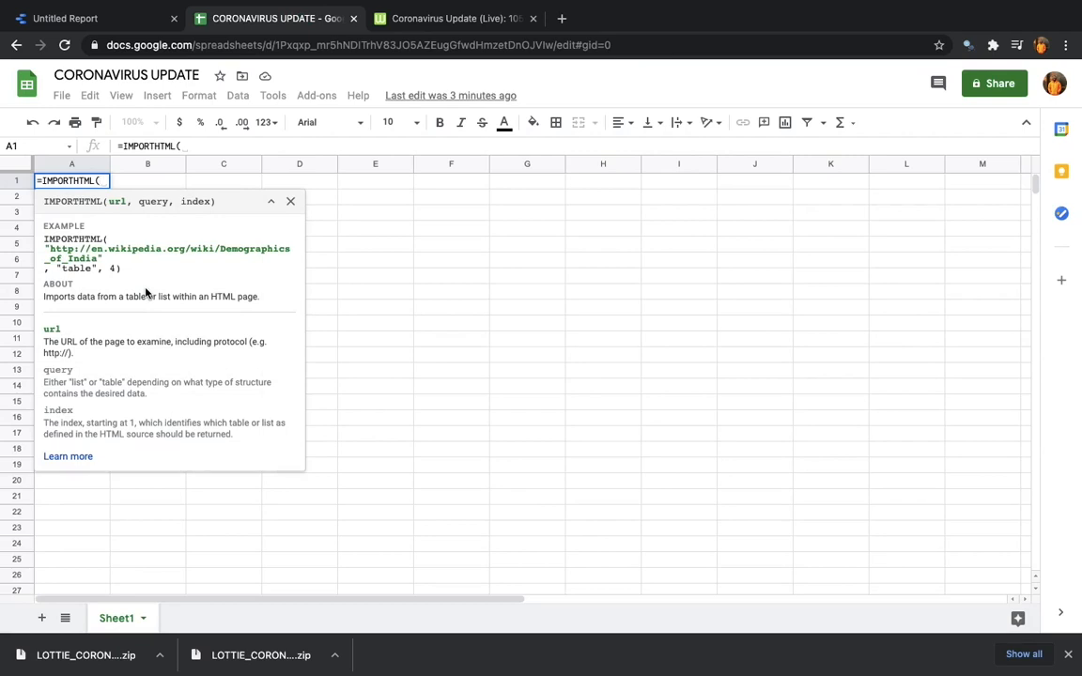
{"action": "type", "text": "\""}
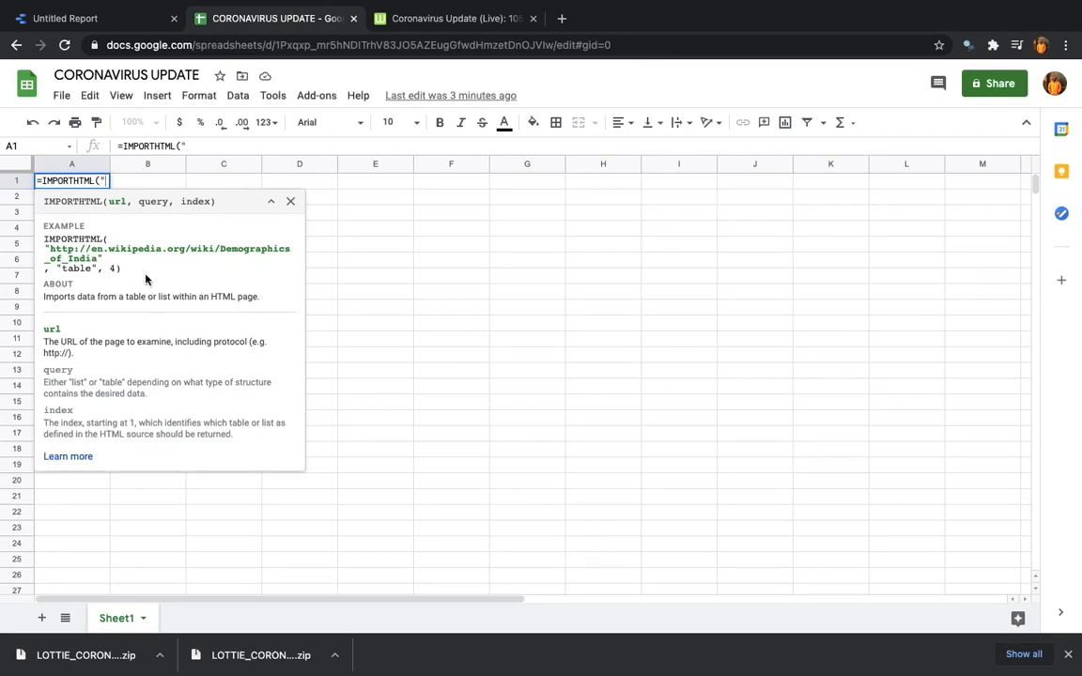
- Copy the address of the Worldometer coronavirus page into the IMPORTHTML formula as its URL argument
{"action": "mouse_move", "coordinate": [405, 24]}
{"action": "left_click", "coordinate": [420, 58]}
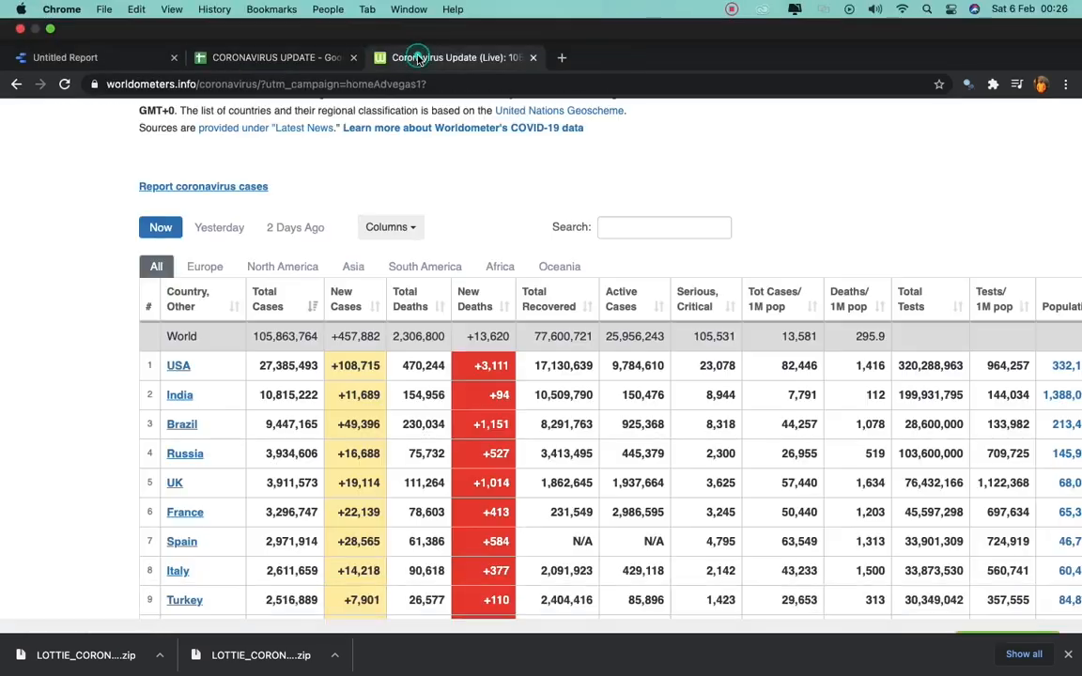
{"action": "left_click", "coordinate": [437, 85]}
{"action": "key", "text": "super+c"}
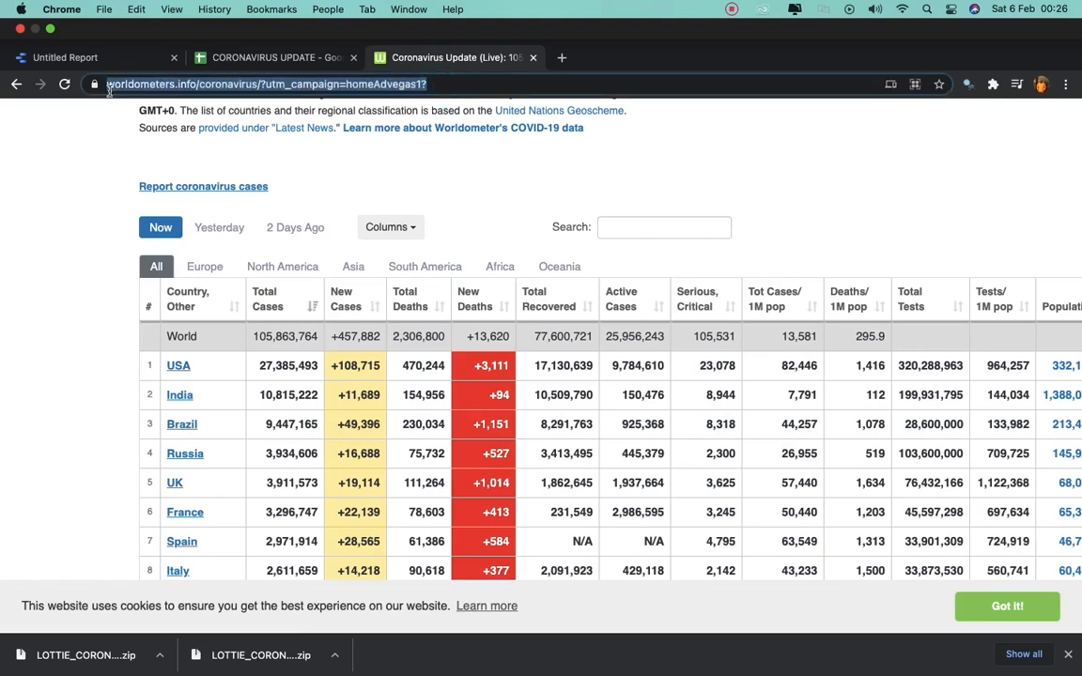
{"action": "left_click", "coordinate": [235, 62]}
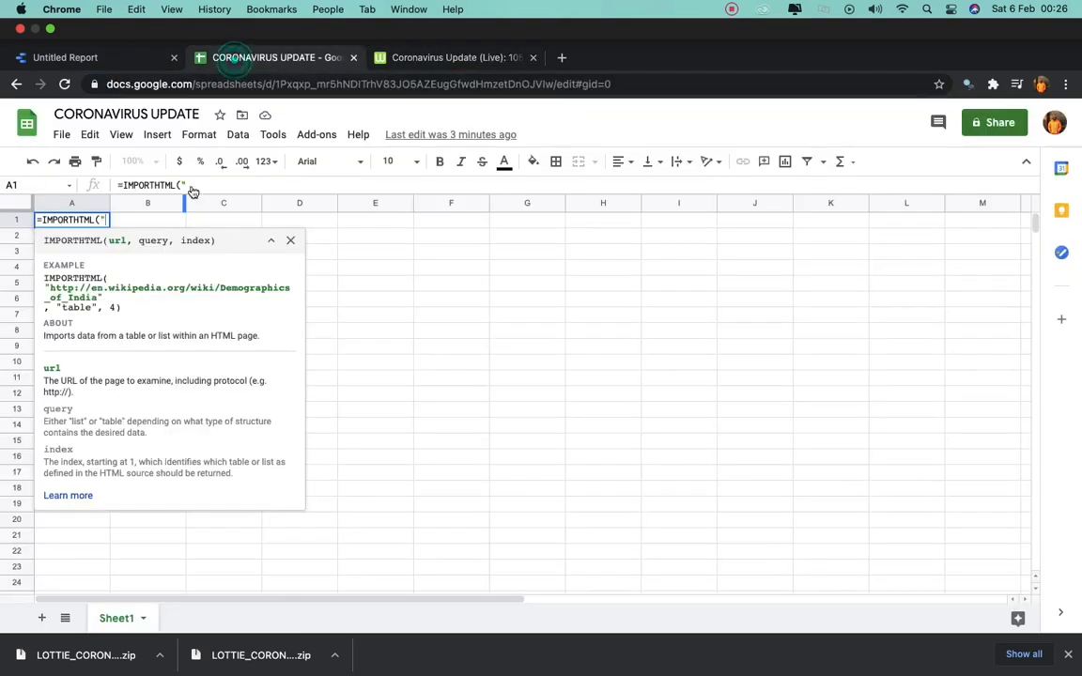
{"action": "key", "text": "super+v"}
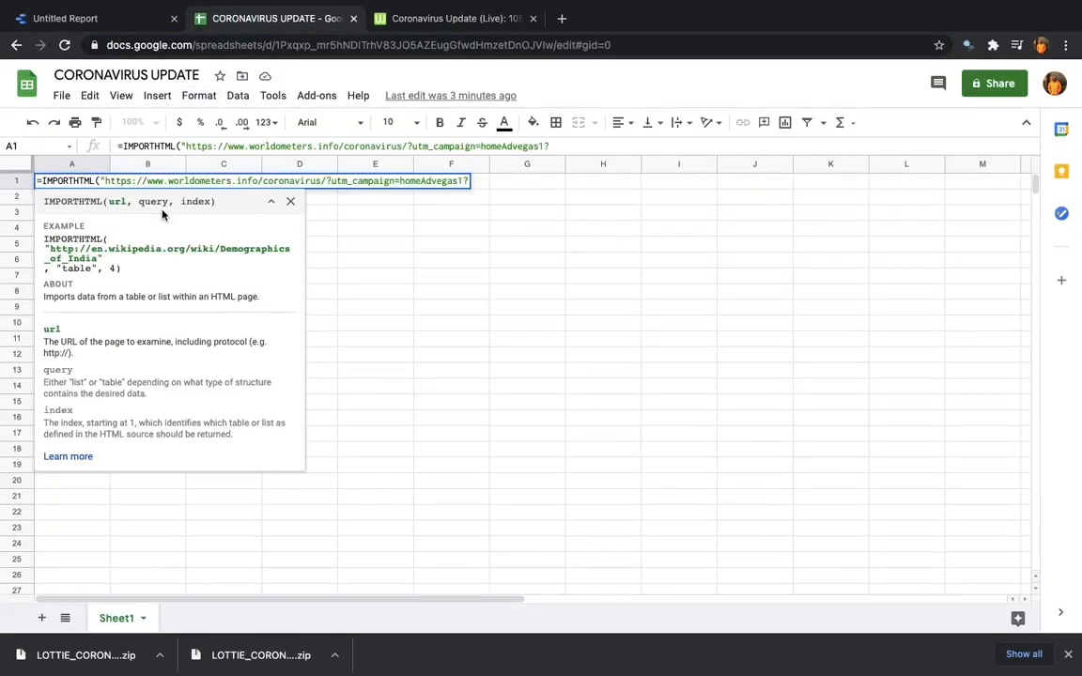
- Complete the IMPORTHTML formula with the query "TABLE" and index 1, and enter it in the cell
{"action": "type", "text": "\",\"TABLE"}
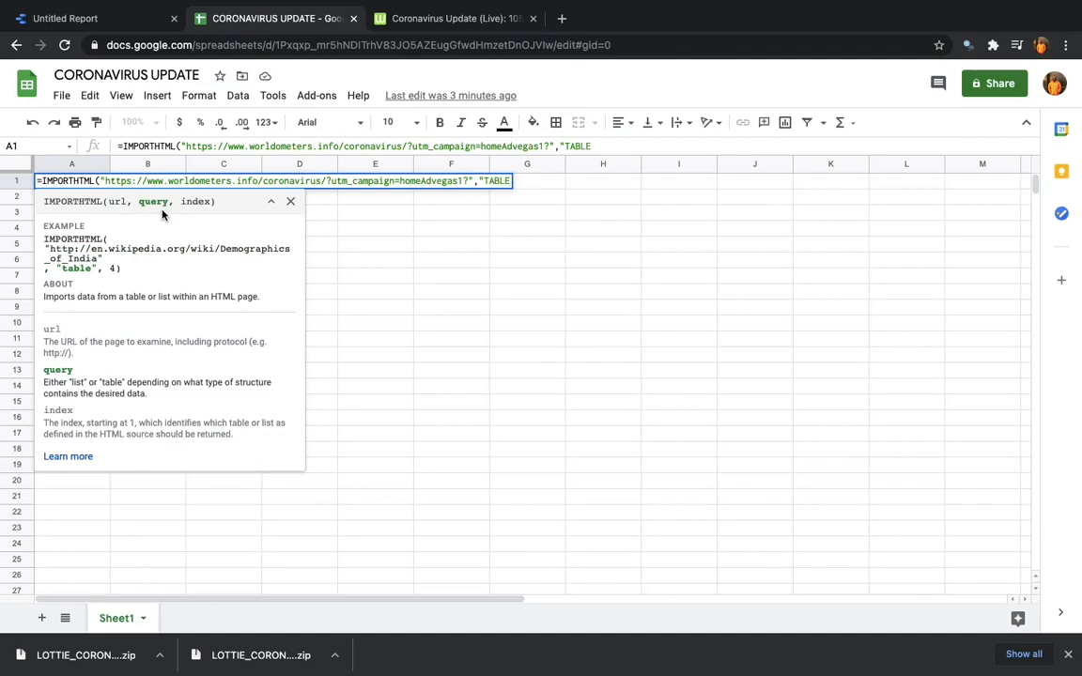
{"action": "type", "text": "\","}
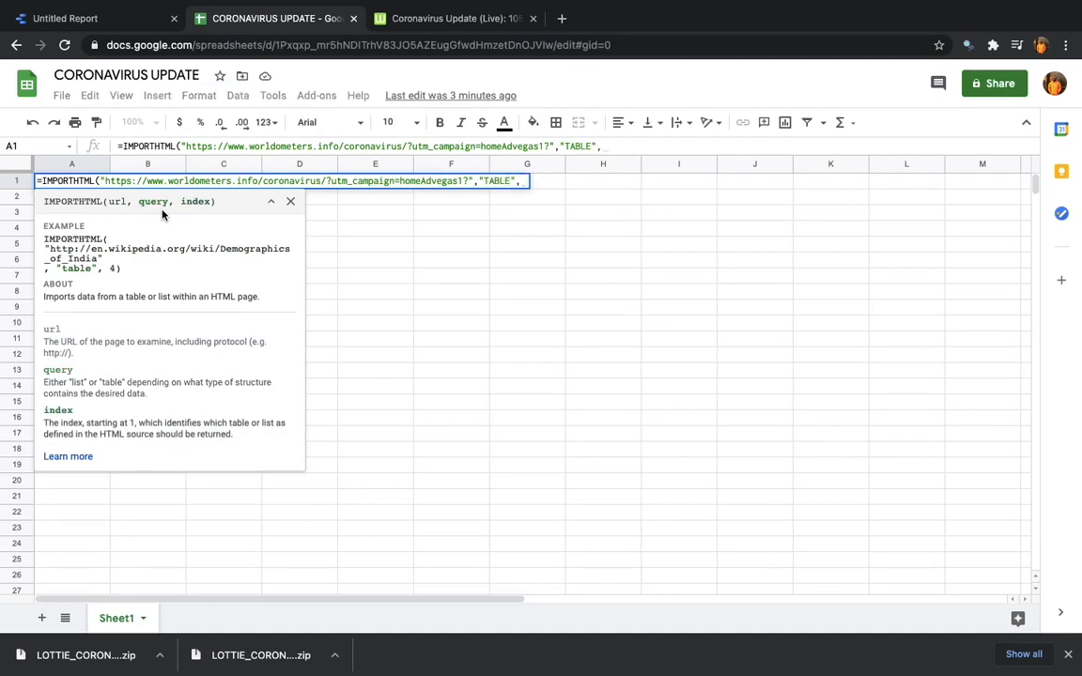
{"action": "type", "text": "1"}
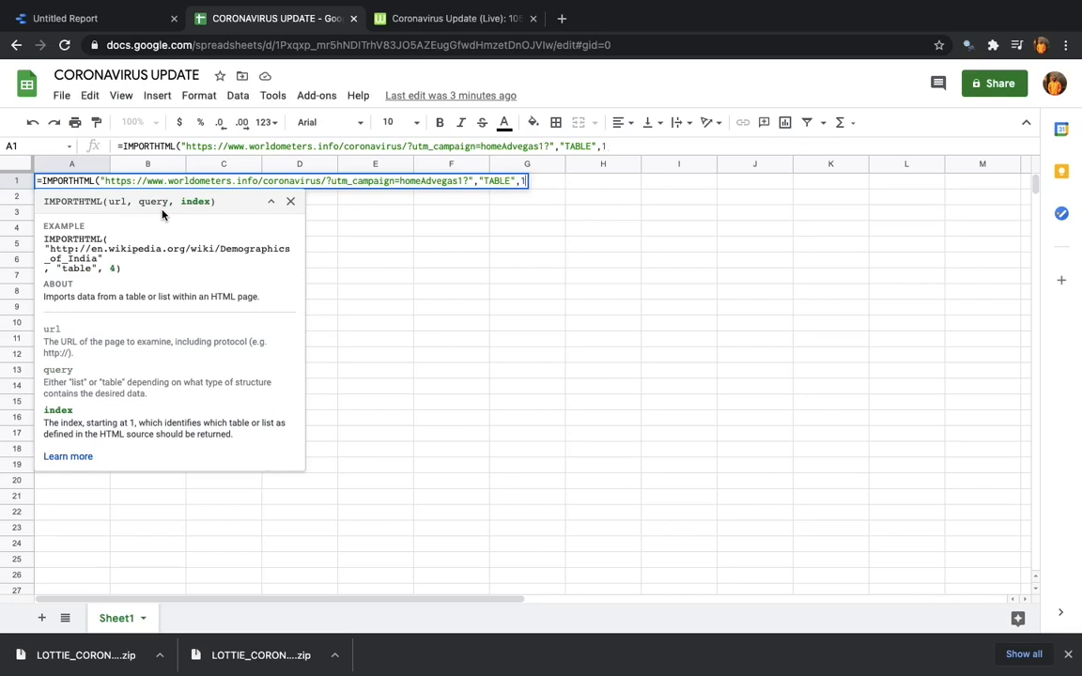
{"action": "type", "text": ")"}
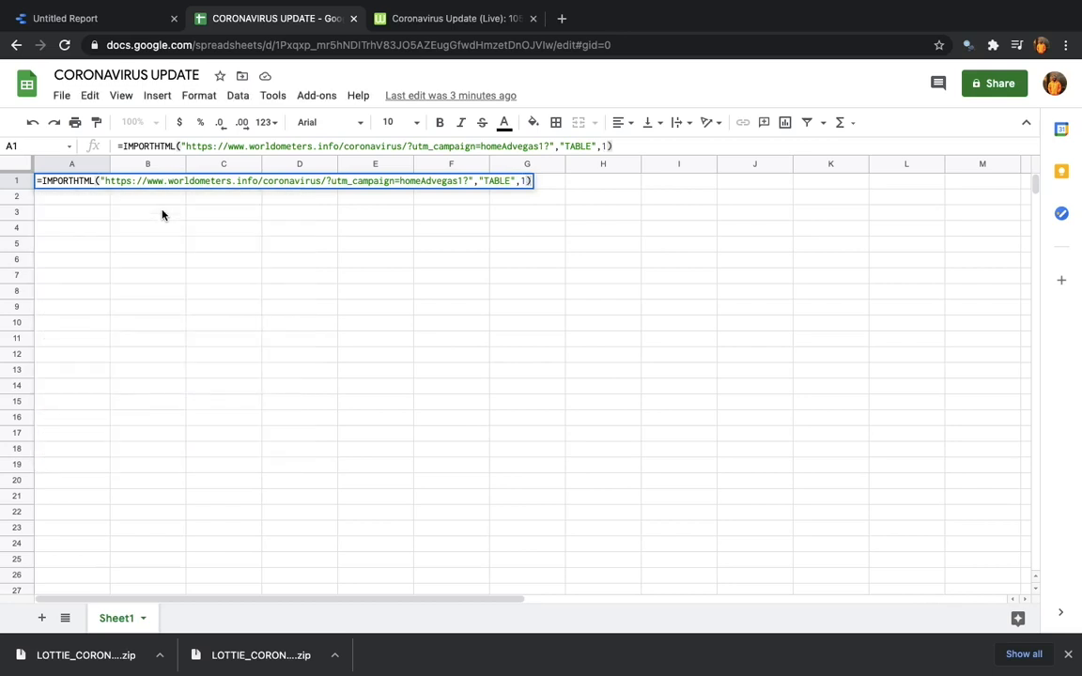
{"action": "key", "text": "Return"}
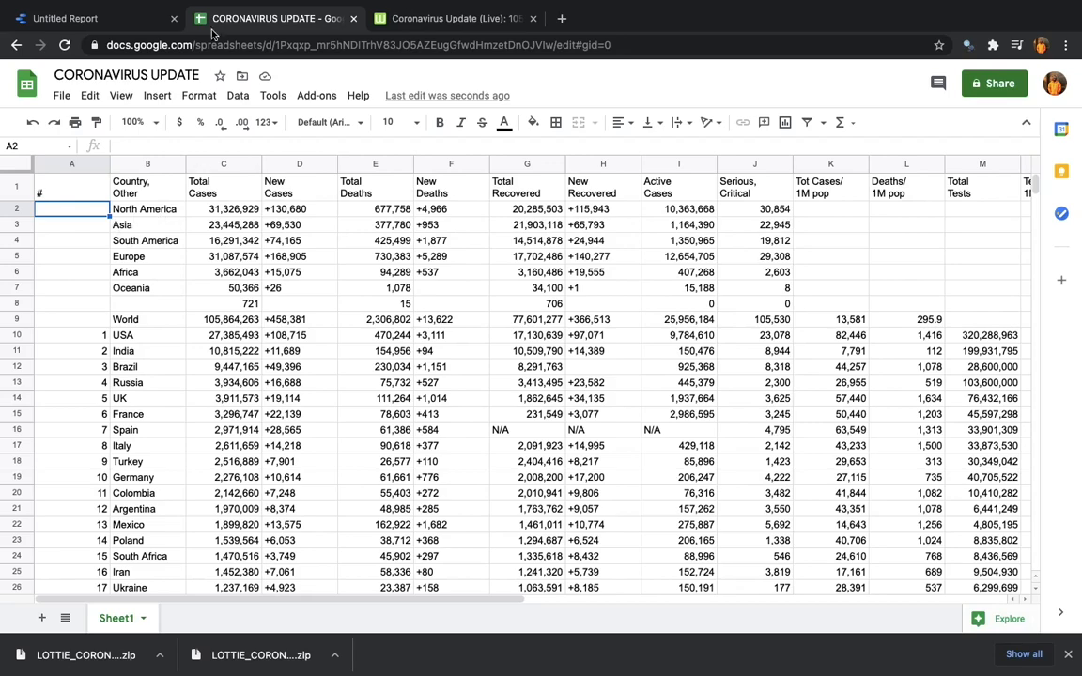
- Compare the Worldometer cases table with the data imported into the spreadsheet
{"action": "left_click", "coordinate": [405, 21]}
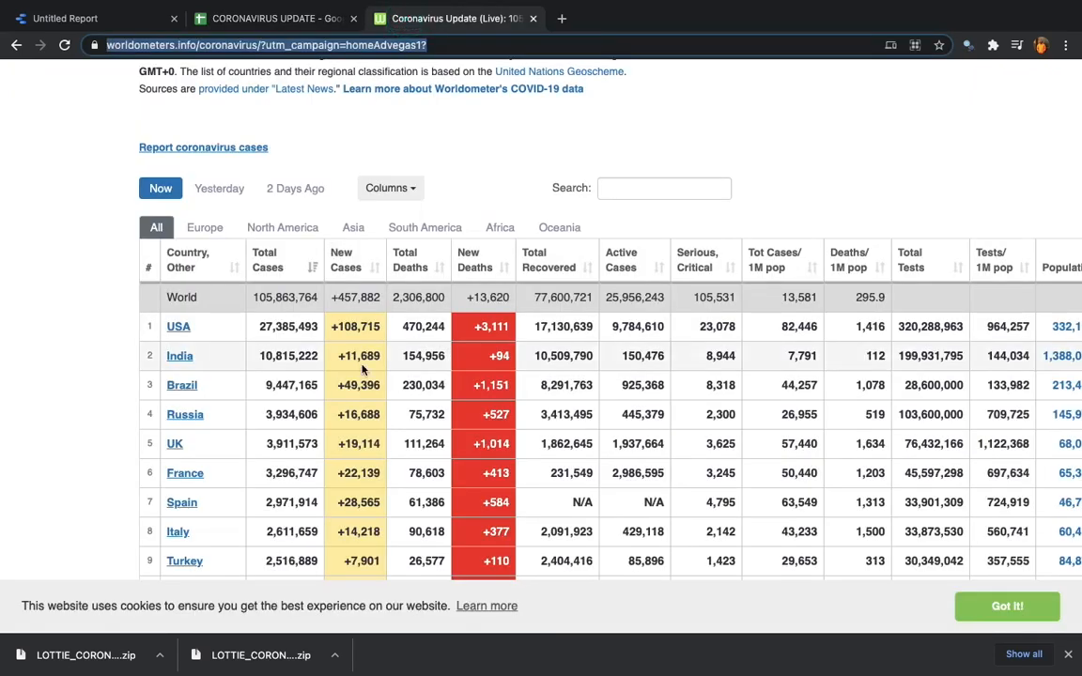
{"action": "scroll", "coordinate": [357, 366], "scroll_direction": "down", "scroll_amount": 3}
{"action": "scroll", "coordinate": [363, 369], "scroll_direction": "up", "scroll_amount": 1}
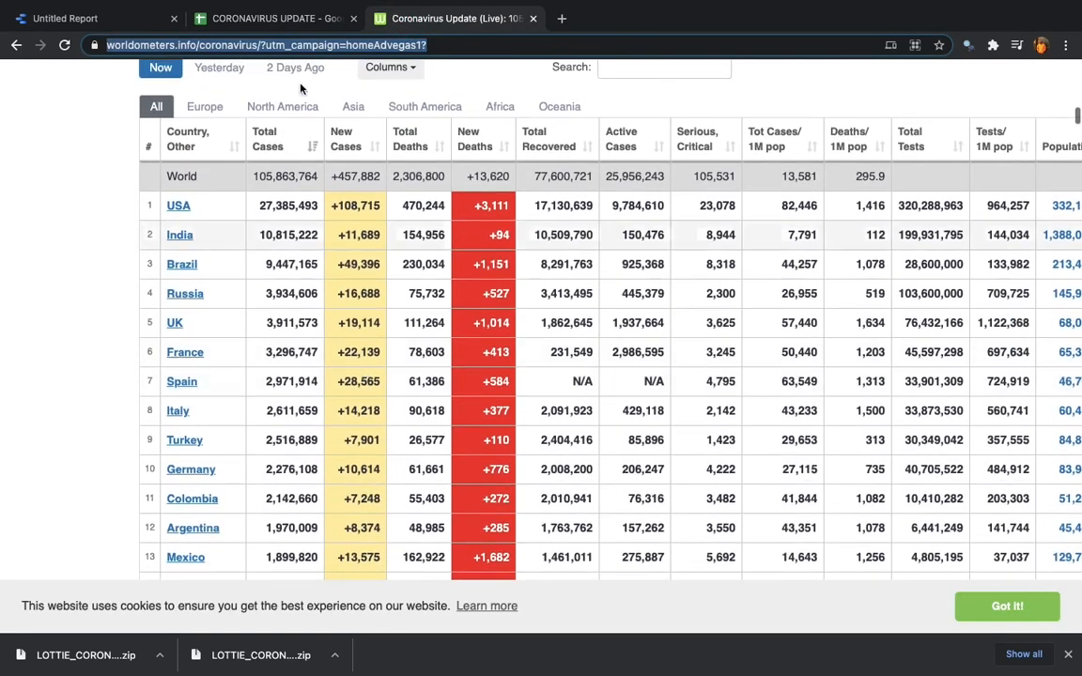
{"action": "left_click", "coordinate": [288, 25]}
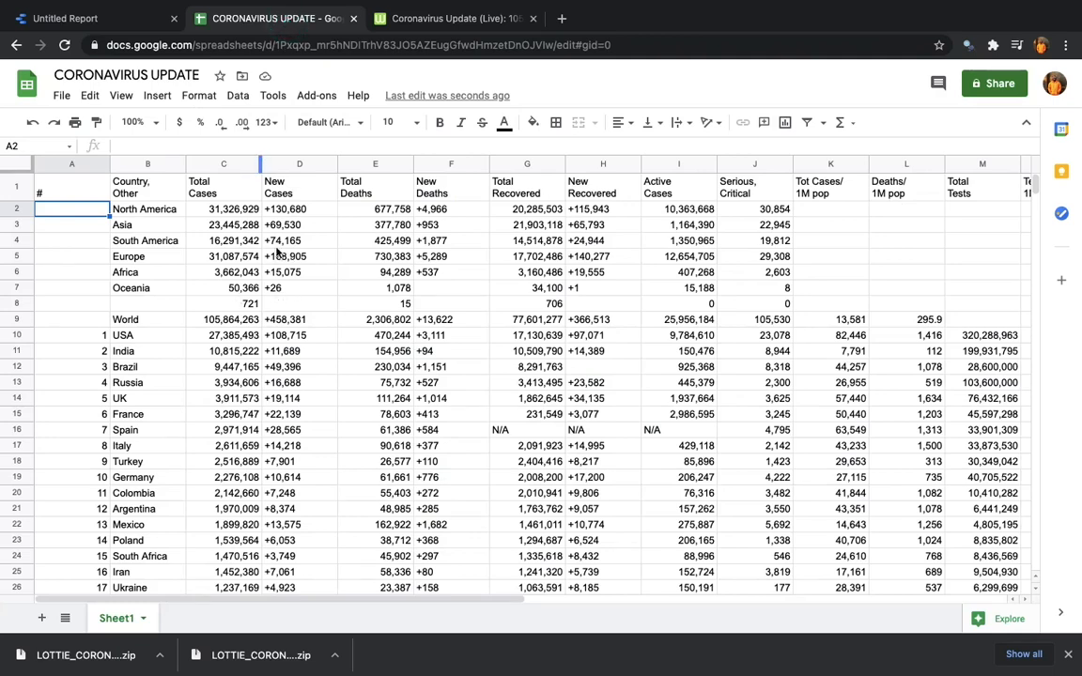
{"action": "scroll", "coordinate": [278, 260], "scroll_direction": "down", "scroll_amount": 1}
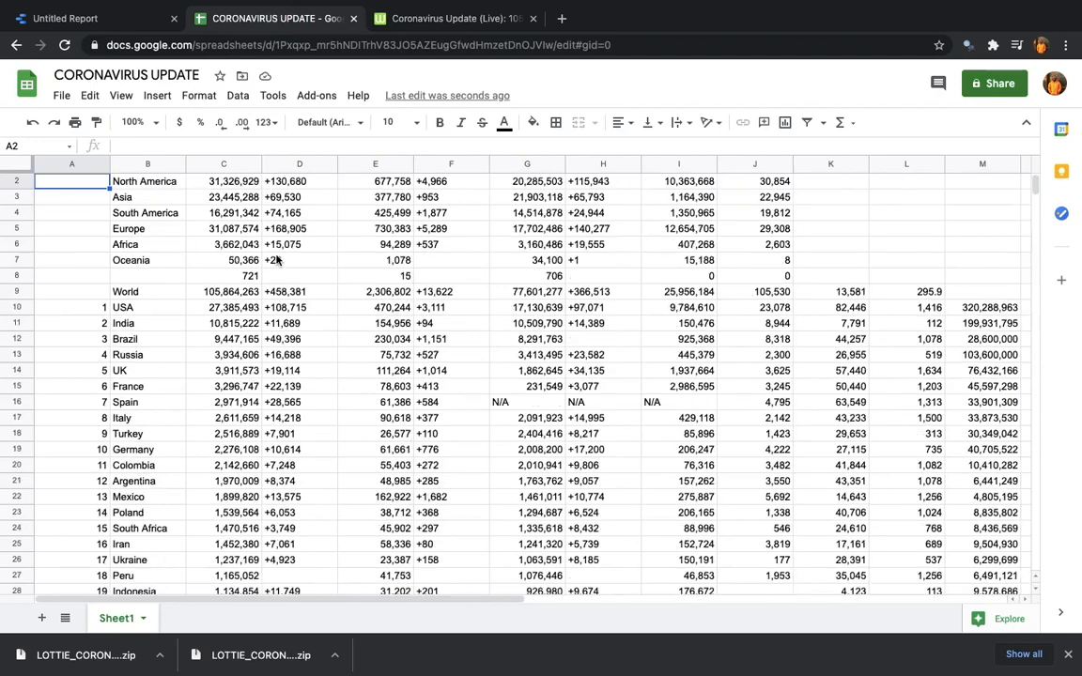
{"action": "scroll", "coordinate": [278, 260], "scroll_direction": "up", "scroll_amount": 1}
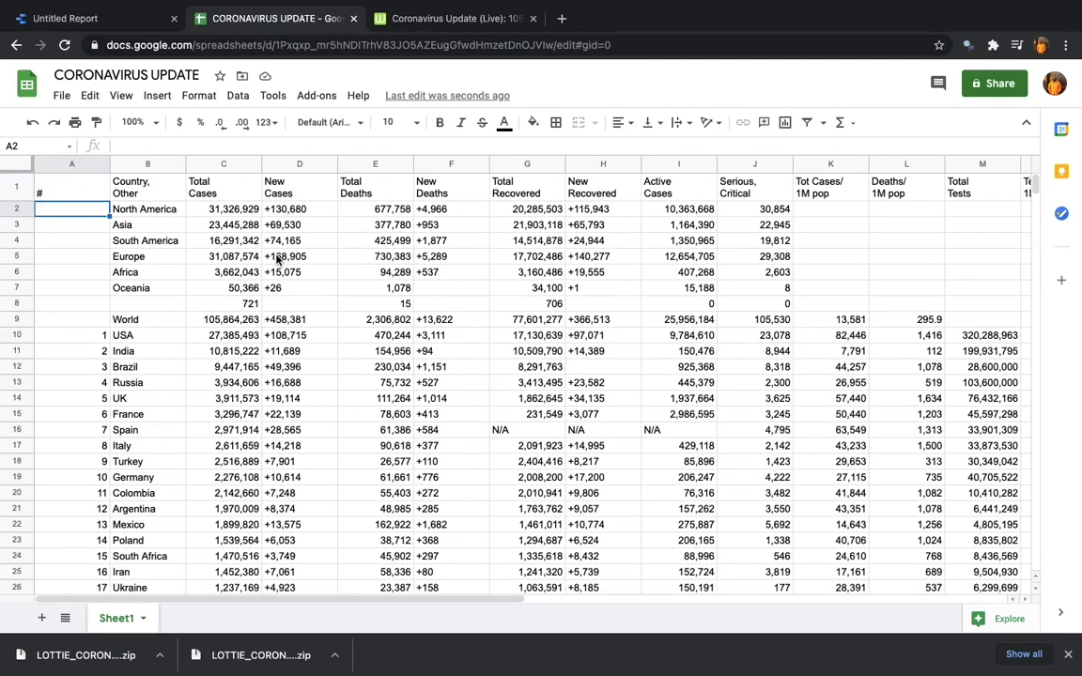
- Hide rows 2 to 9, which hold the continent and world figures above the USA row
{"action": "left_click", "coordinate": [9, 209]}
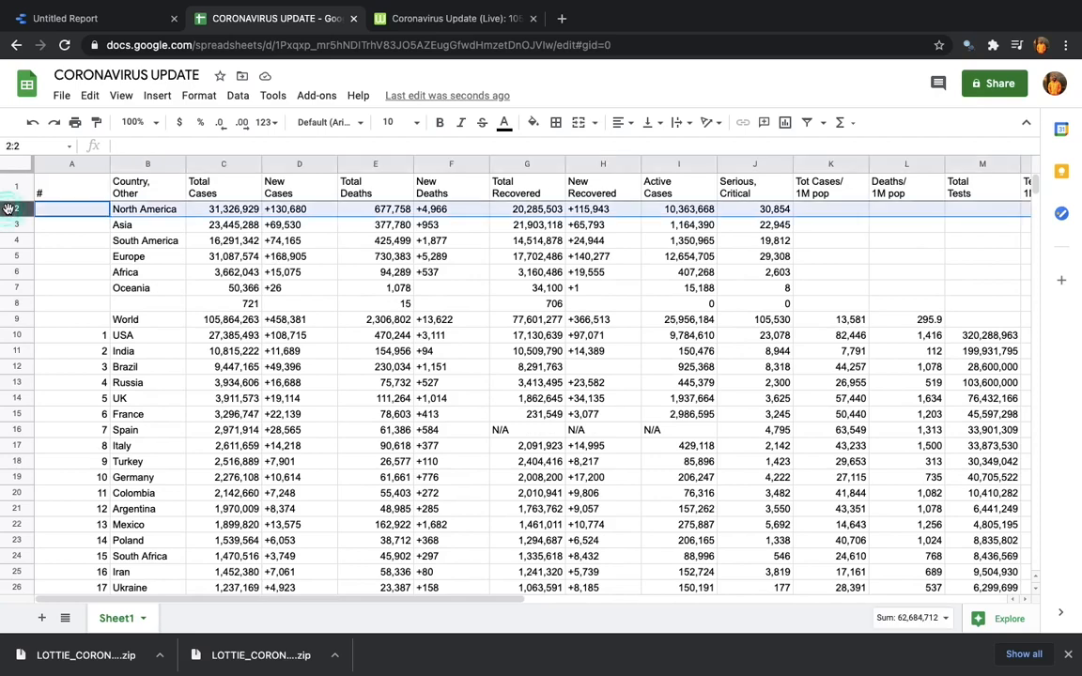
{"action": "key", "text": "shift+Down"}
{"action": "key", "text": "shift+Down"}
{"action": "key", "text": "shift+Down"}
{"action": "key", "text": "shift+Down"}
{"action": "key", "text": "shift+Down"}
{"action": "key", "text": "shift+Down"}
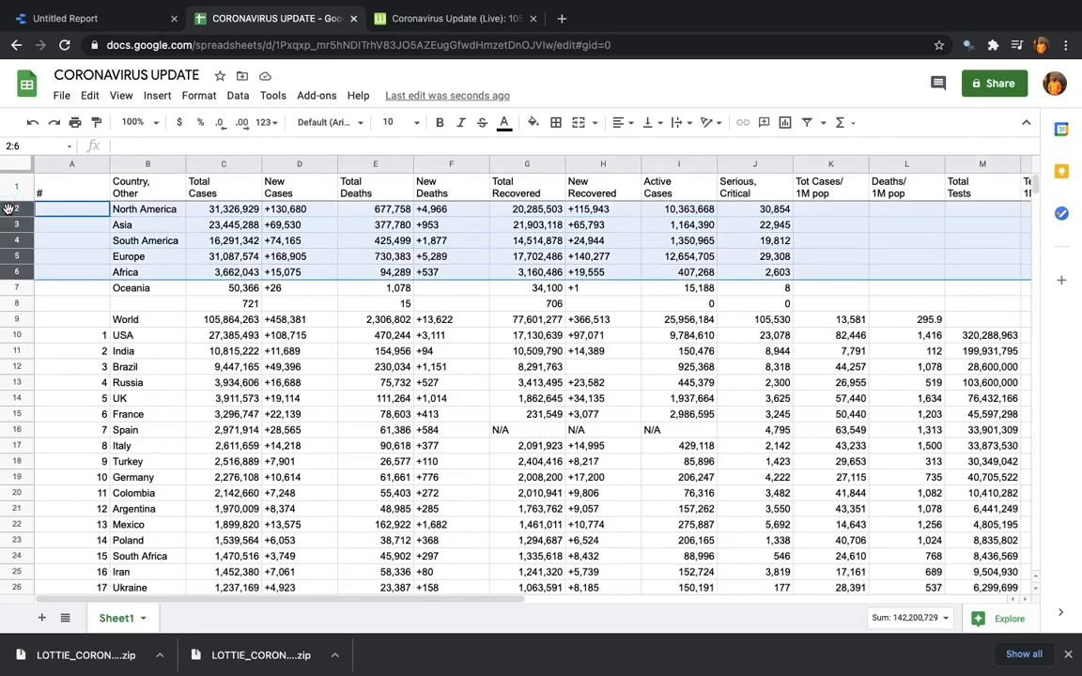
{"action": "key", "text": "shift+Down"}
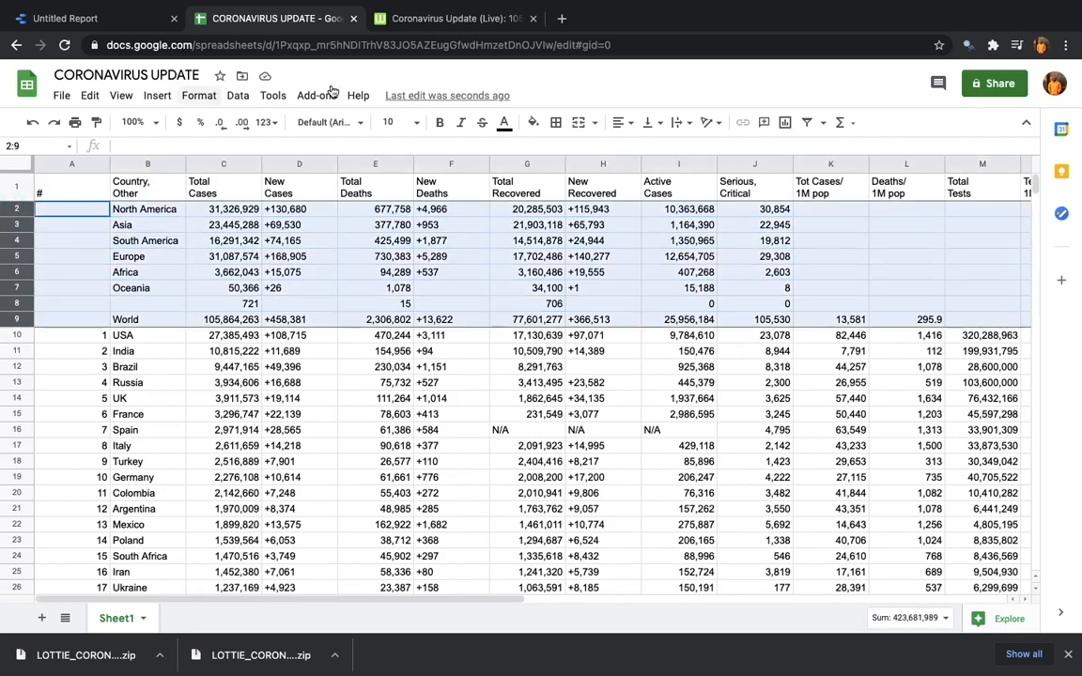
{"action": "right_click", "coordinate": [11, 232]}
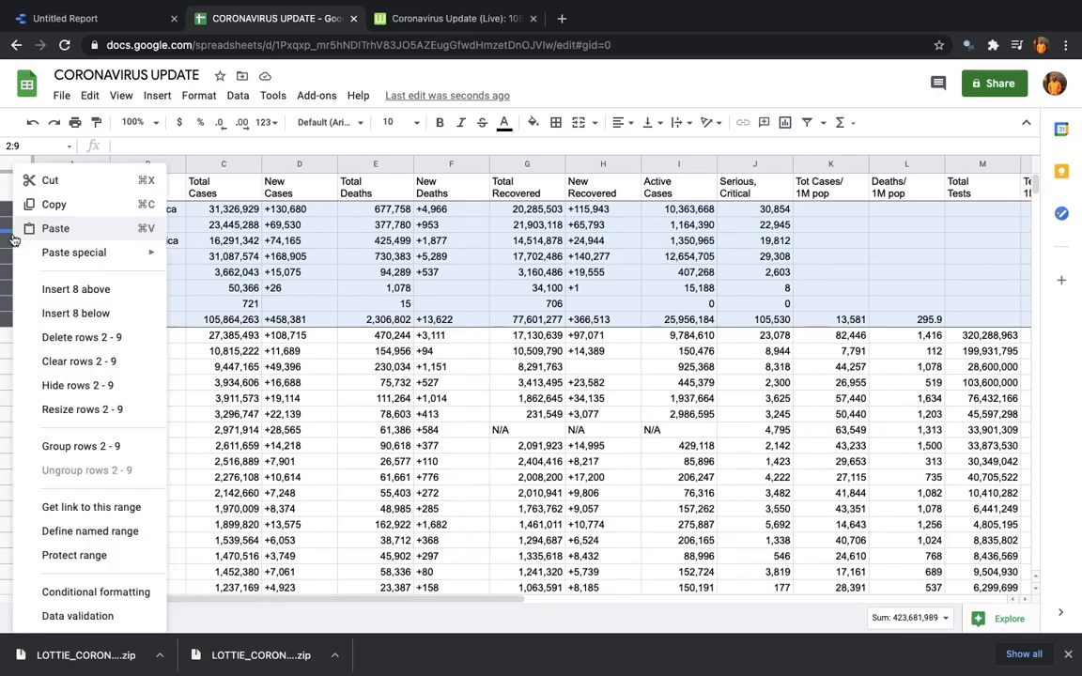
{"action": "left_click", "coordinate": [82, 385]}
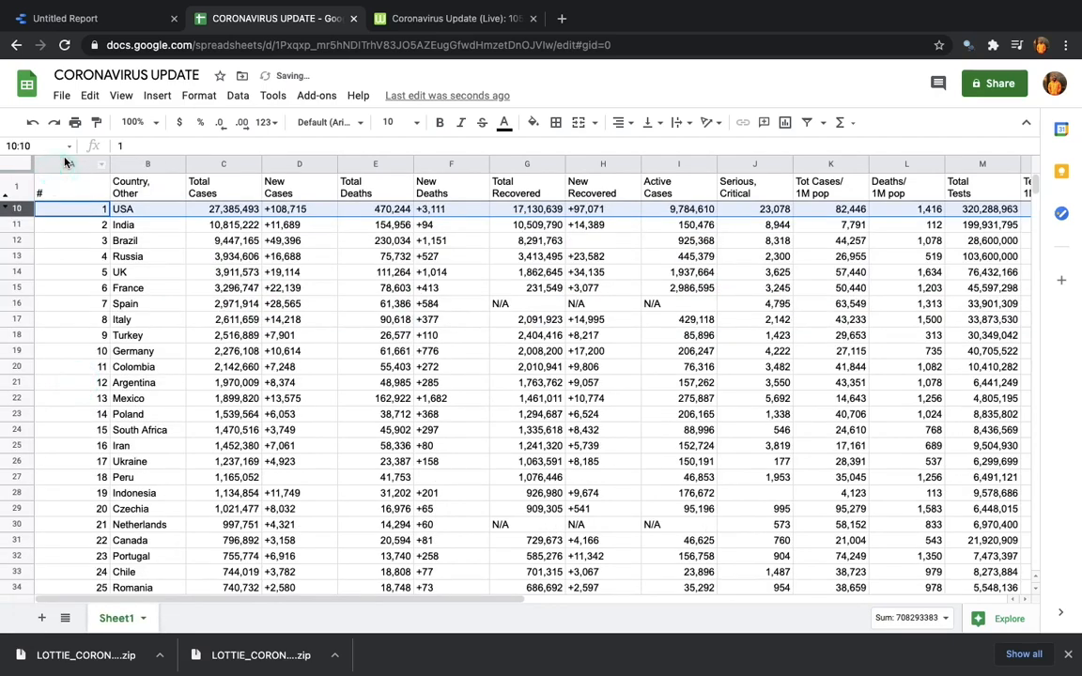
- Hide column A, which contains the country ranking numbers
{"action": "left_click", "coordinate": [68, 163]}
{"action": "right_click", "coordinate": [68, 162]}
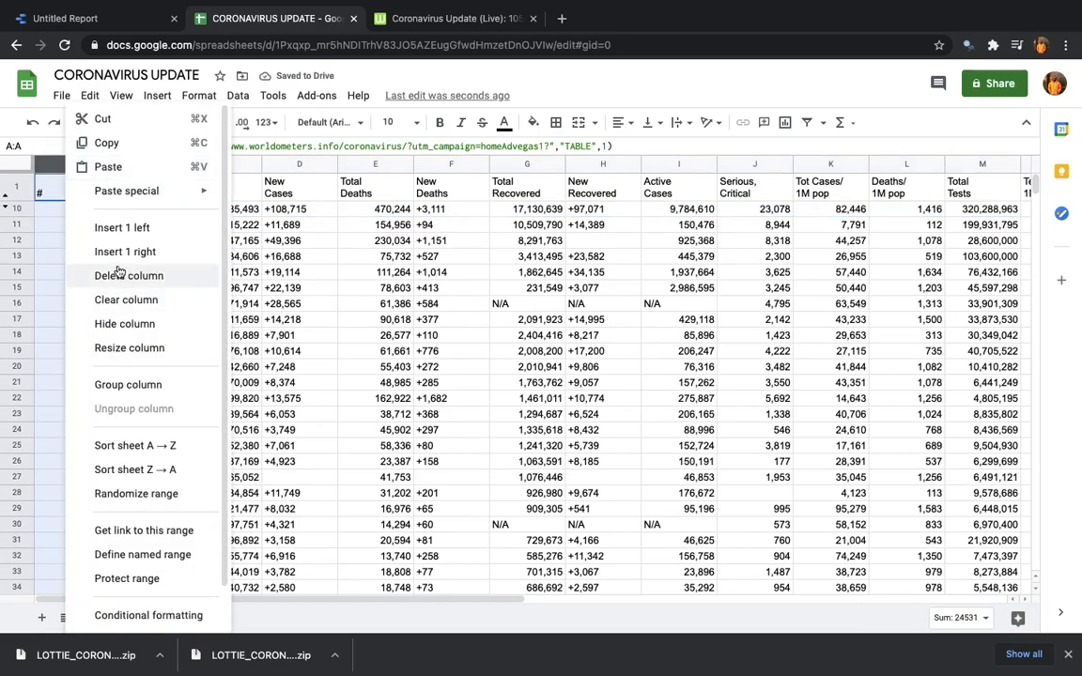
{"action": "left_click", "coordinate": [132, 323]}
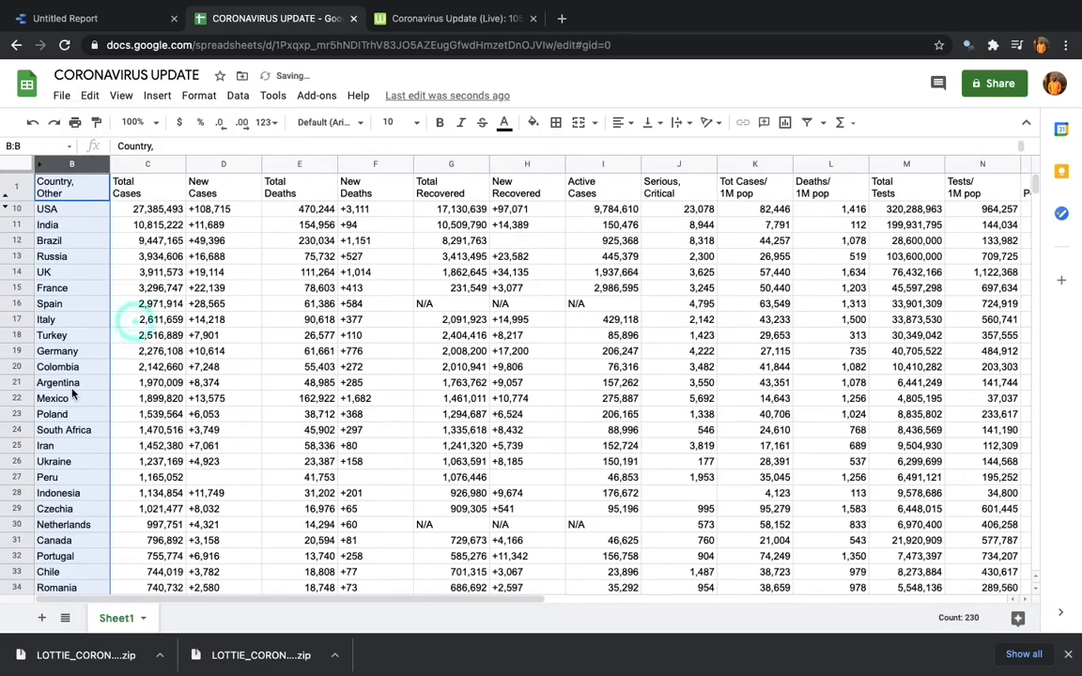
- Hide rows 231 to 239, which cover the total rows below the China row
{"action": "scroll", "coordinate": [73, 394], "scroll_direction": "down", "scroll_amount": 20}
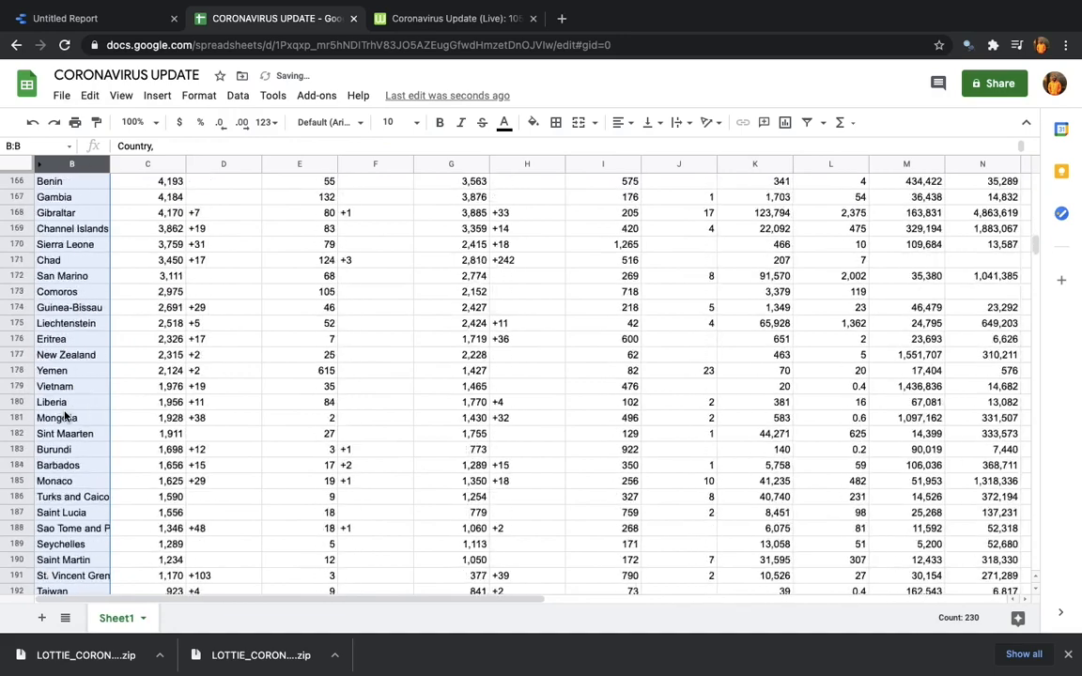
{"action": "scroll", "coordinate": [64, 415], "scroll_direction": "down", "scroll_amount": 20}
{"action": "scroll", "coordinate": [65, 416], "scroll_direction": "up", "scroll_amount": 7}
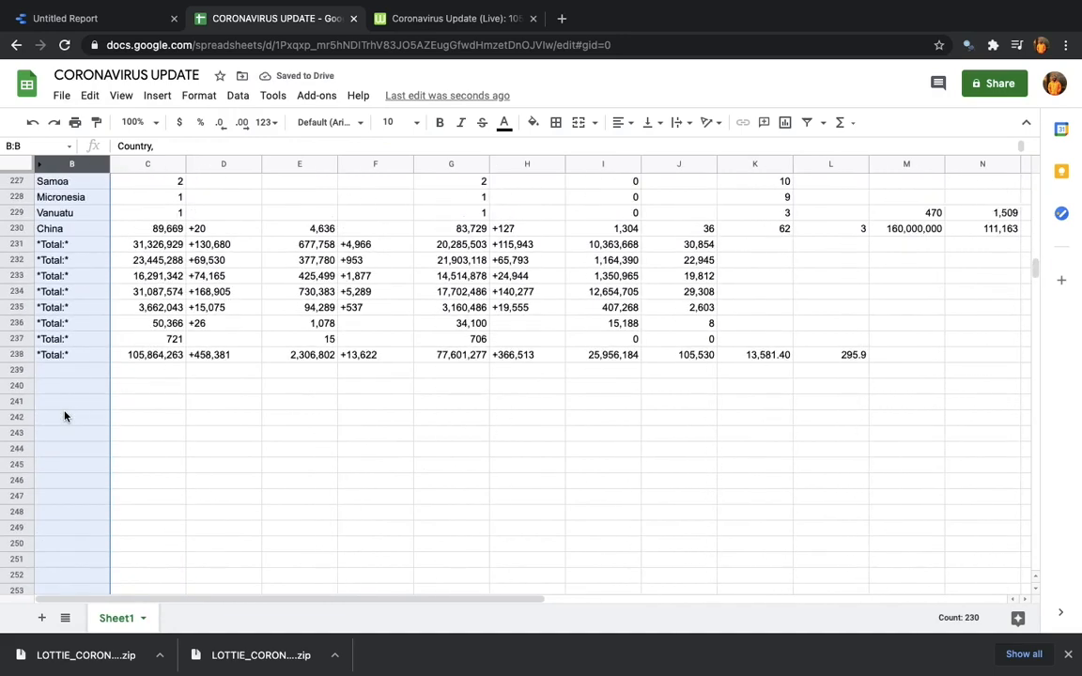
{"action": "scroll", "coordinate": [65, 416], "scroll_direction": "up", "scroll_amount": 1}
{"action": "left_click", "coordinate": [7, 291]}
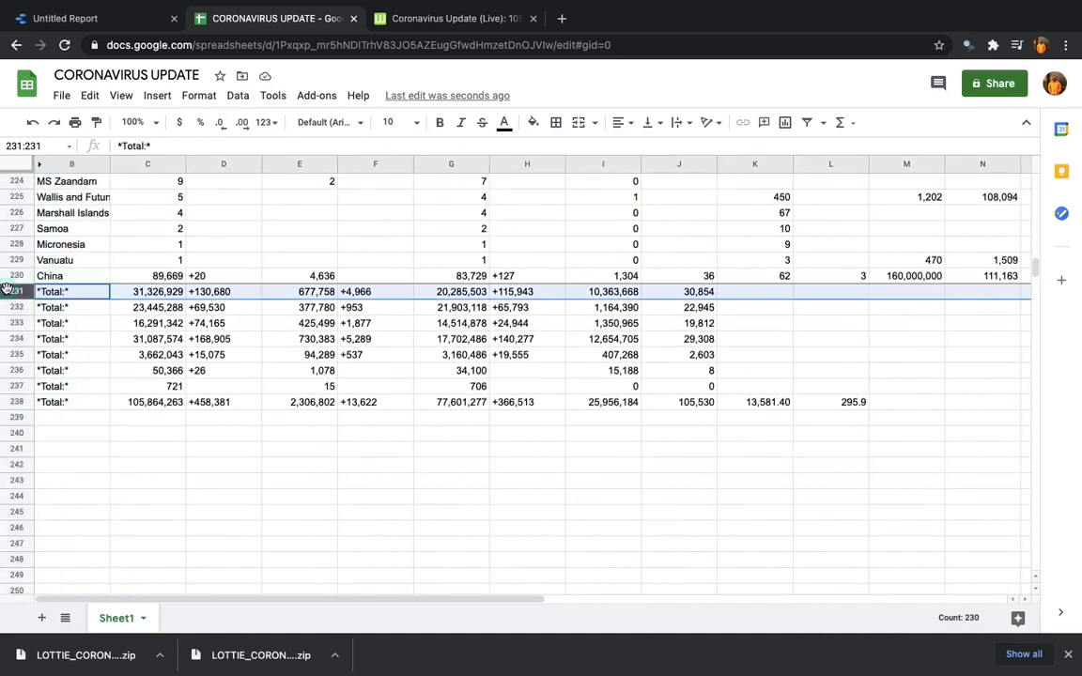
{"action": "key", "text": "shift+Down"}
{"action": "key", "text": "shift+Down"}
{"action": "key", "text": "shift+Down"}
{"action": "key", "text": "shift+Down"}
{"action": "key", "text": "shift+Down"}
{"action": "key", "text": "shift+Down"}
{"action": "key", "text": "shift+Down"}
{"action": "key", "text": "shift+Down"}
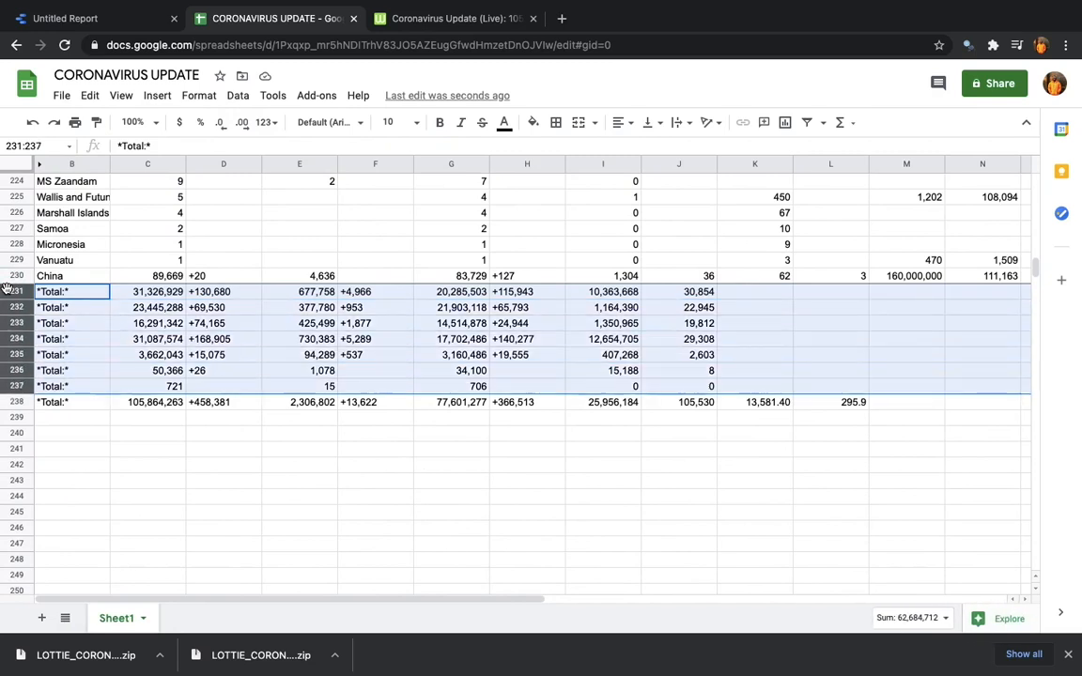
{"action": "right_click", "coordinate": [19, 308]}
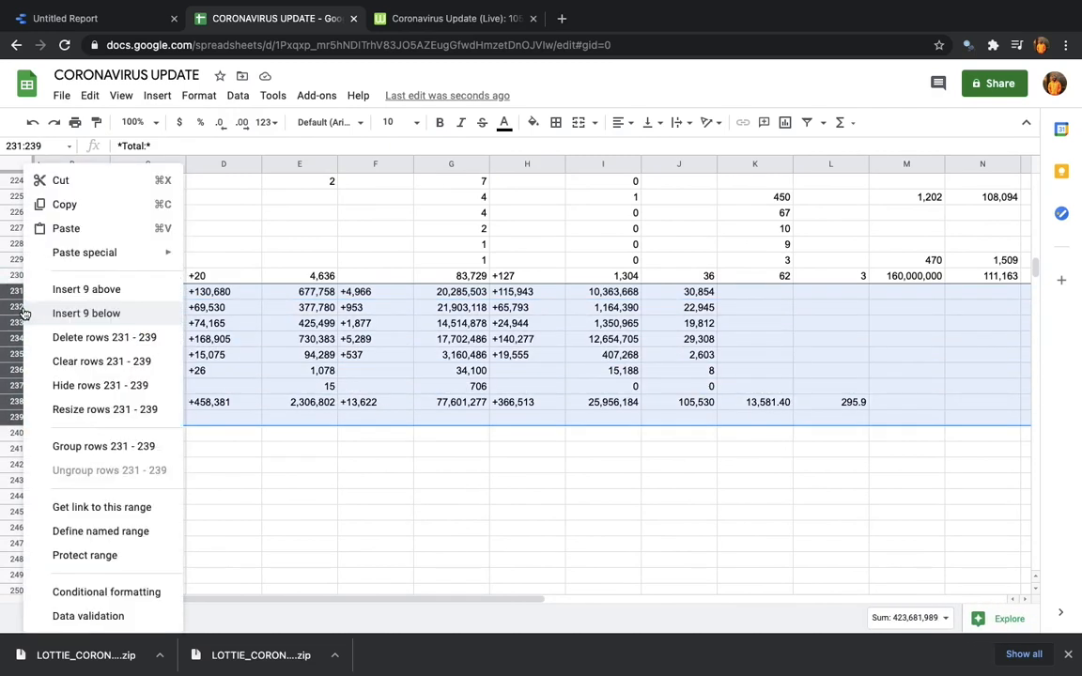
{"action": "left_click", "coordinate": [90, 386]}
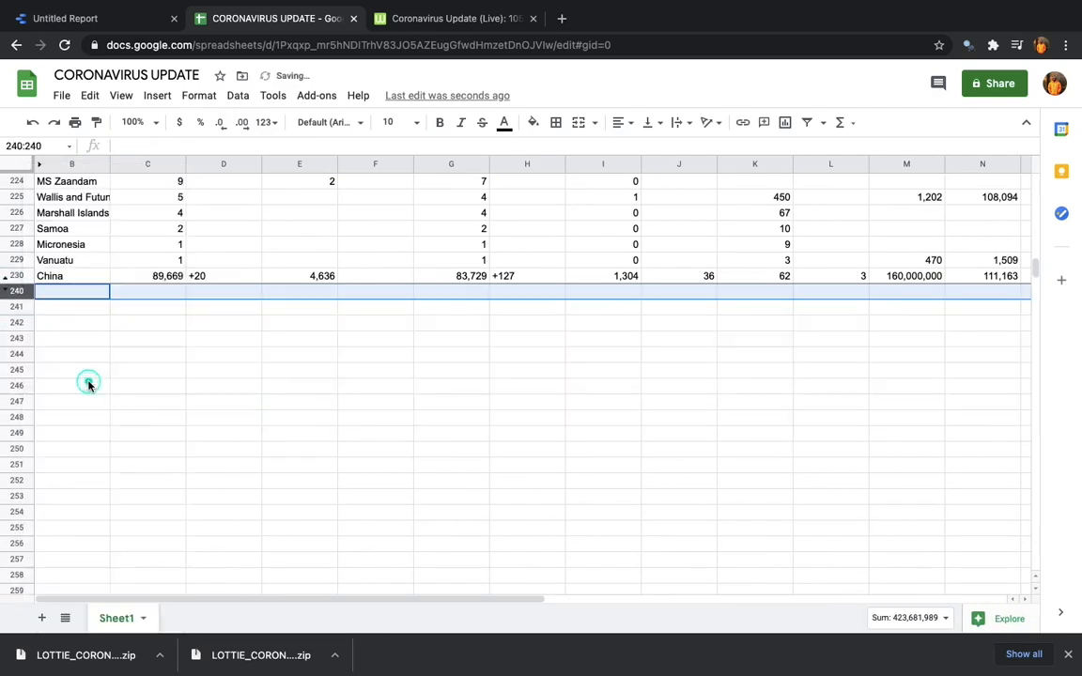
- Hide columns Q to S, which hold the figures for one case, death and test every X people
{"action": "scroll", "coordinate": [462, 309], "scroll_direction": "up", "scroll_amount": 20}
{"action": "scroll", "coordinate": [461, 309], "scroll_direction": "right", "scroll_amount": 5}
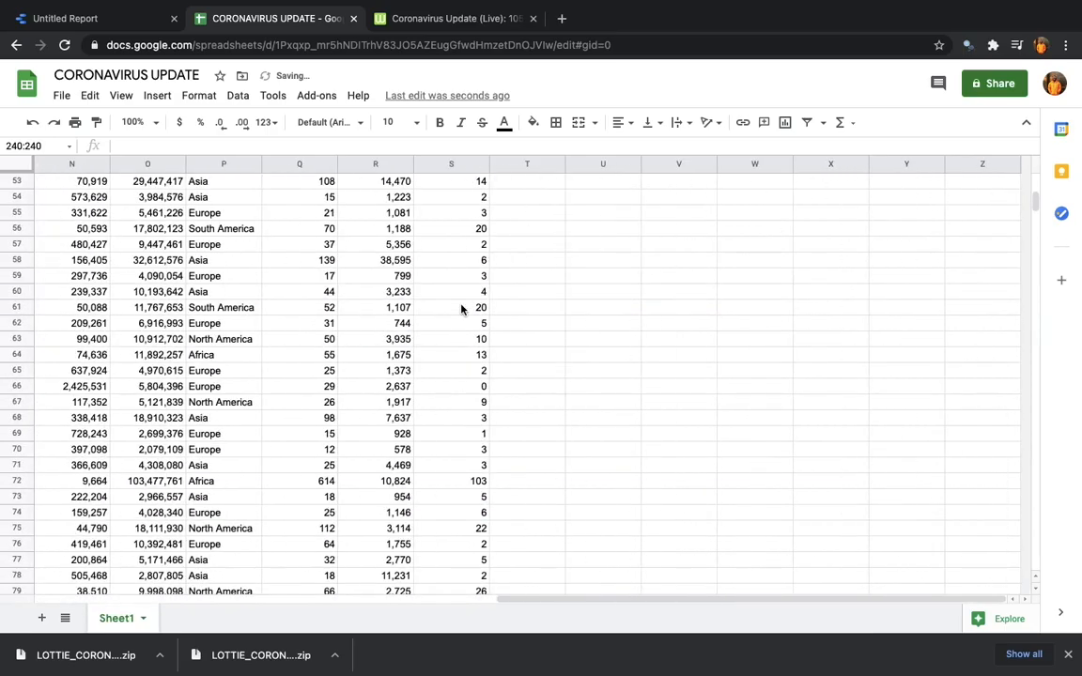
{"action": "scroll", "coordinate": [461, 309], "scroll_direction": "up", "scroll_amount": 5}
{"action": "scroll", "coordinate": [461, 309], "scroll_direction": "left", "scroll_amount": 5}
{"action": "scroll", "coordinate": [461, 309], "scroll_direction": "right", "scroll_amount": 3}
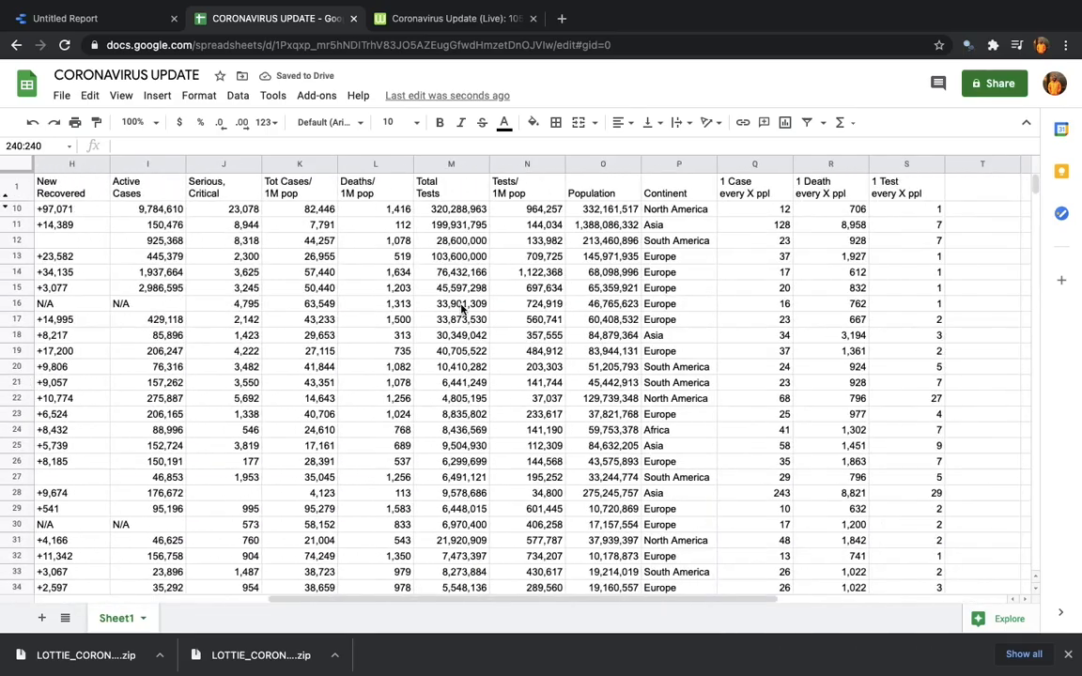
{"action": "left_click", "coordinate": [761, 164]}
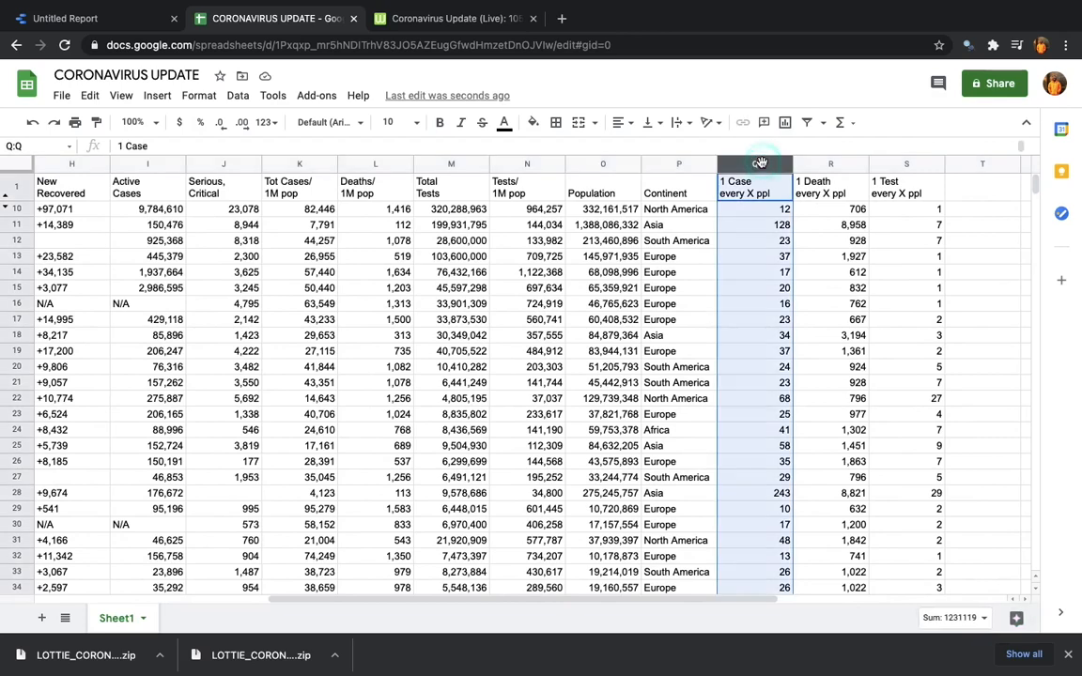
{"action": "key", "text": "shift+Right"}
{"action": "key", "text": "shift+Right"}
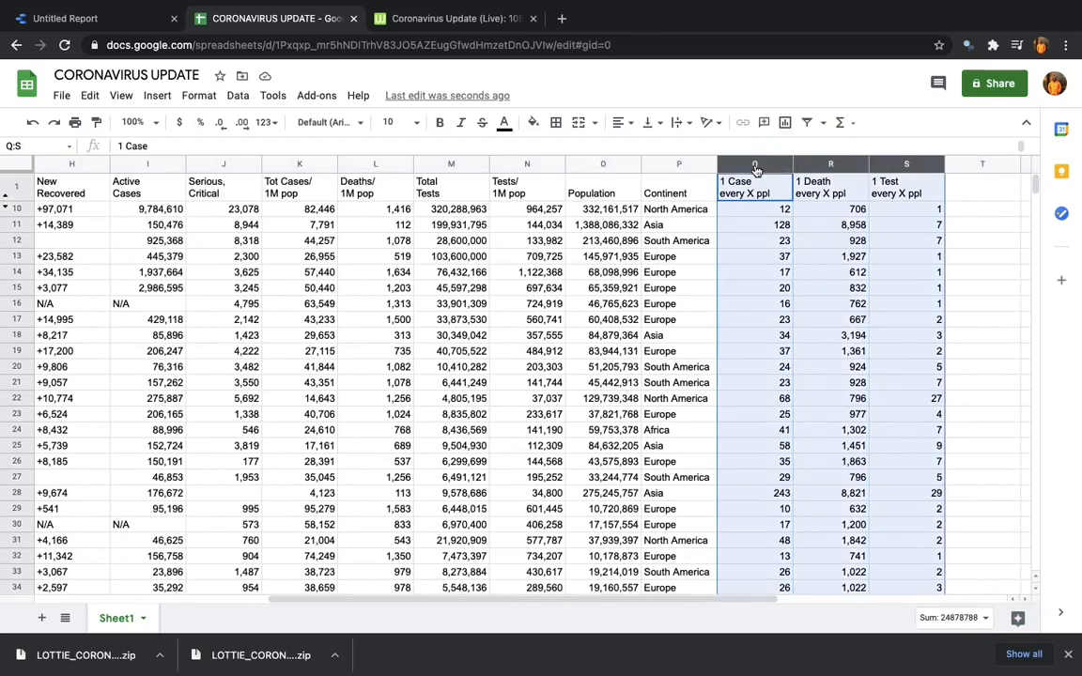
{"action": "right_click", "coordinate": [761, 163]}
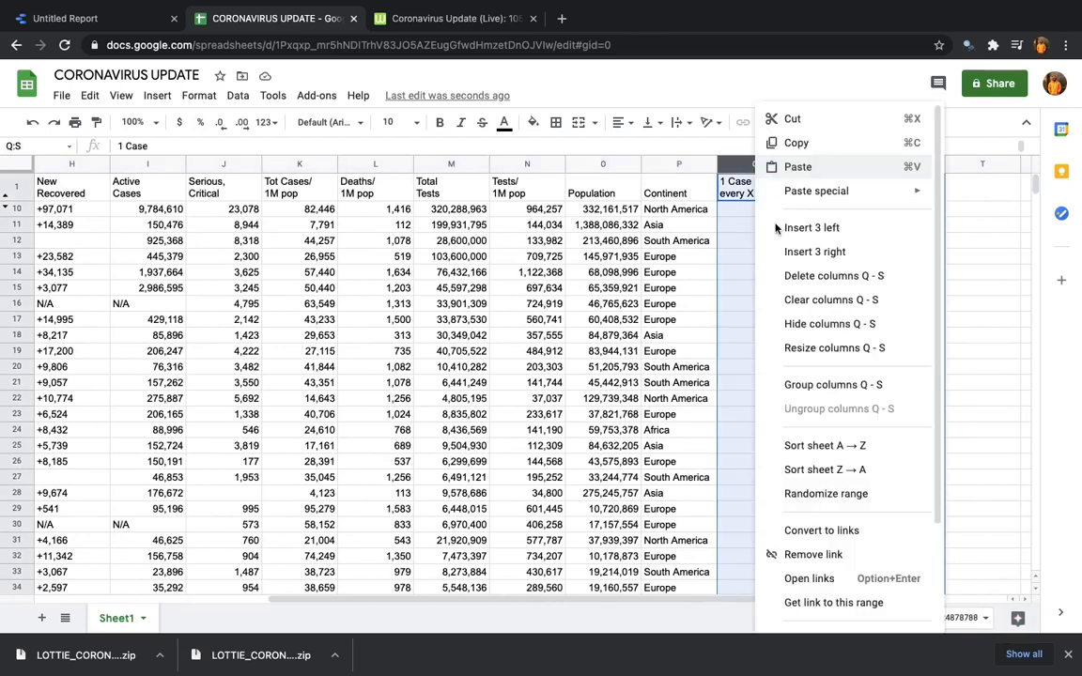
{"action": "left_click", "coordinate": [821, 323]}
{"action": "scroll", "coordinate": [557, 352], "scroll_direction": "left", "scroll_amount": 6}
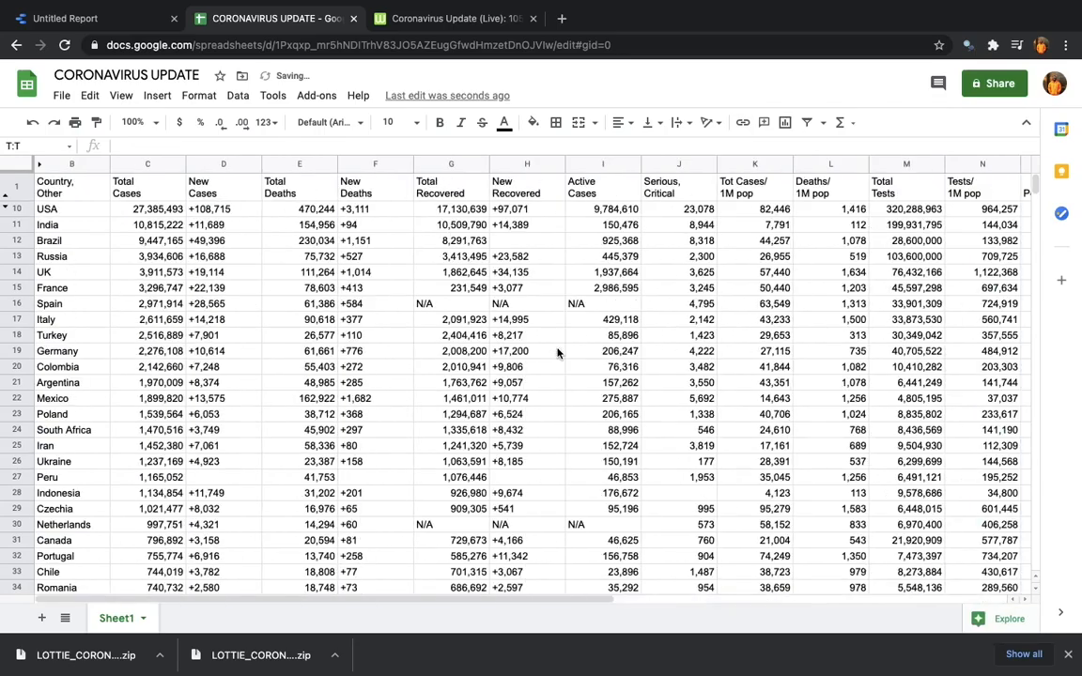
{"action": "scroll", "coordinate": [300, 314], "scroll_direction": "down", "scroll_amount": 10}
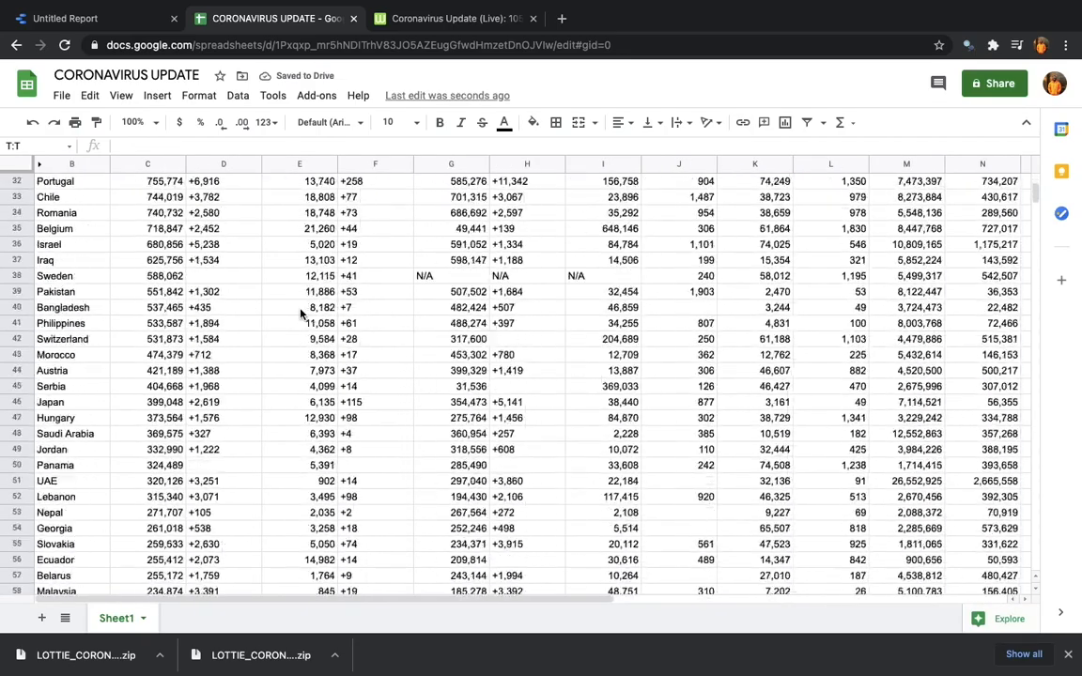
{"action": "scroll", "coordinate": [300, 314], "scroll_direction": "up", "scroll_amount": 10}
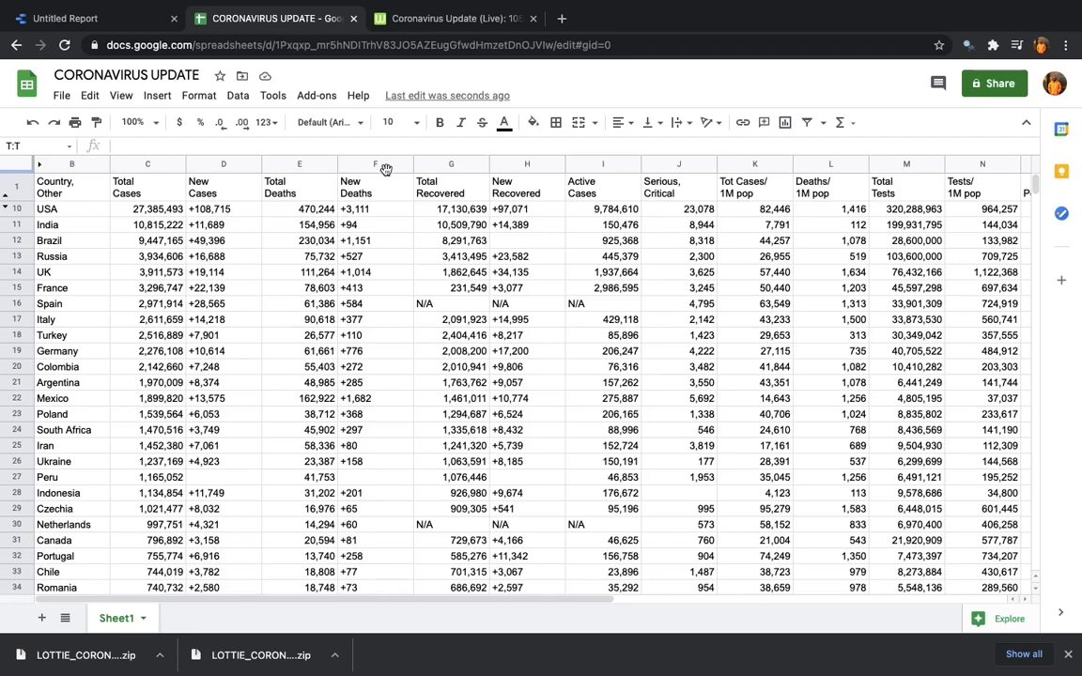
- Open Google Data Studio in a new browser tab and create a blank report
{"action": "left_click", "coordinate": [562, 18]}
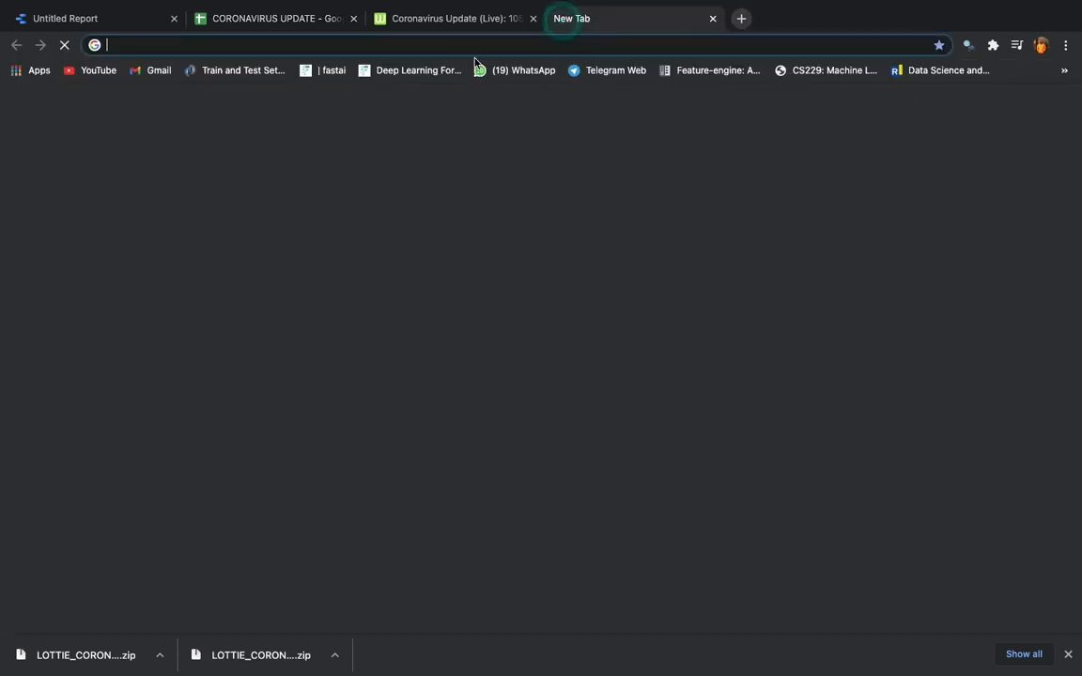
{"action": "type", "text": "data"}
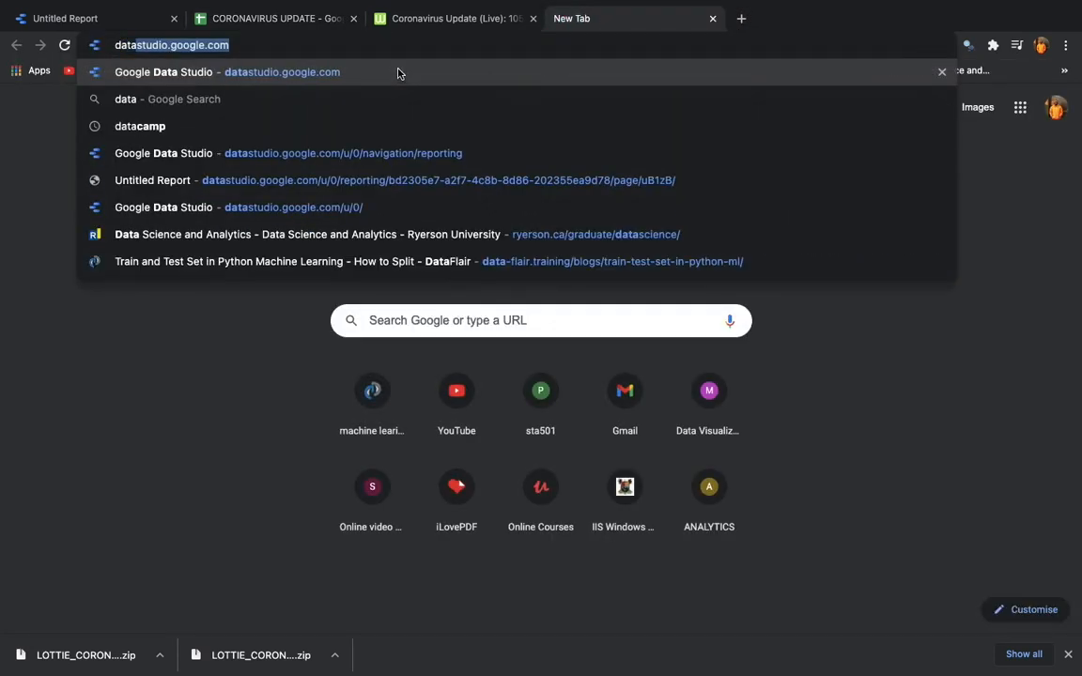
{"action": "key", "text": "Return"}
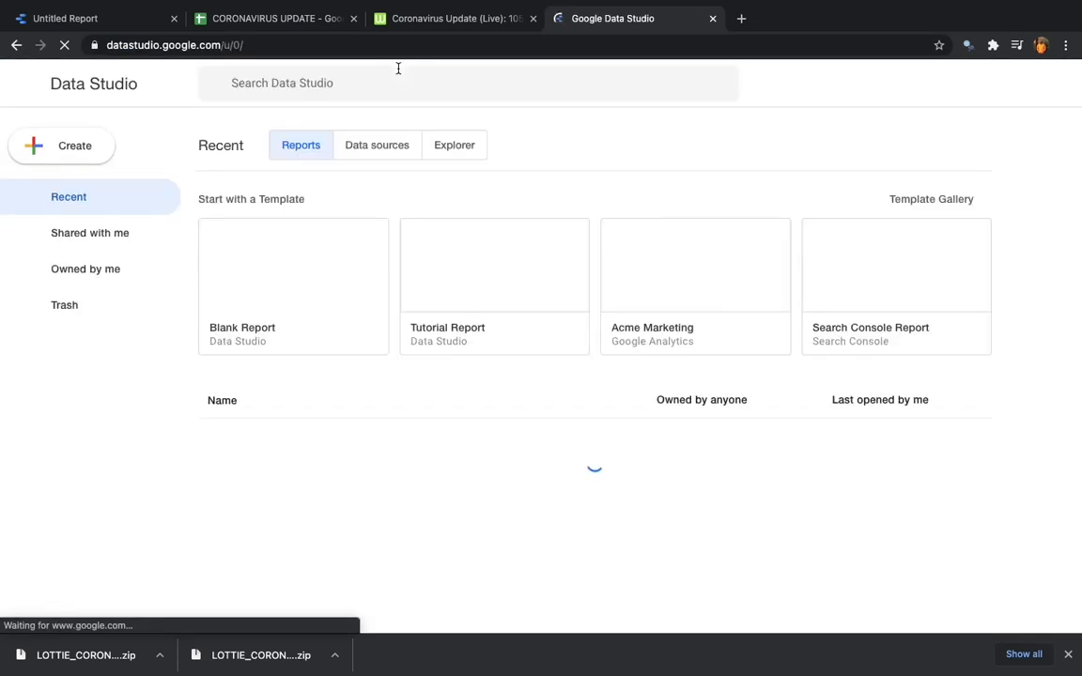
{"action": "left_click", "coordinate": [281, 300]}
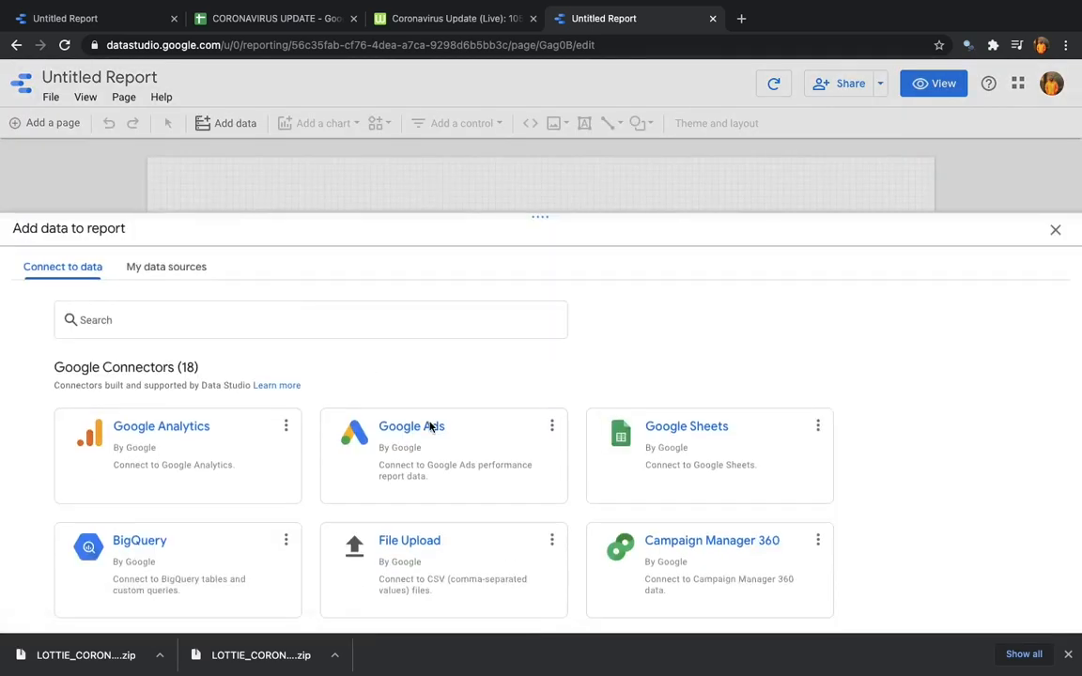
- Add Sheet1 of the CORONAVIRUS UPDATE Google Sheets file to the report, excluding hidden and filtered cells
{"action": "left_click", "coordinate": [698, 444]}
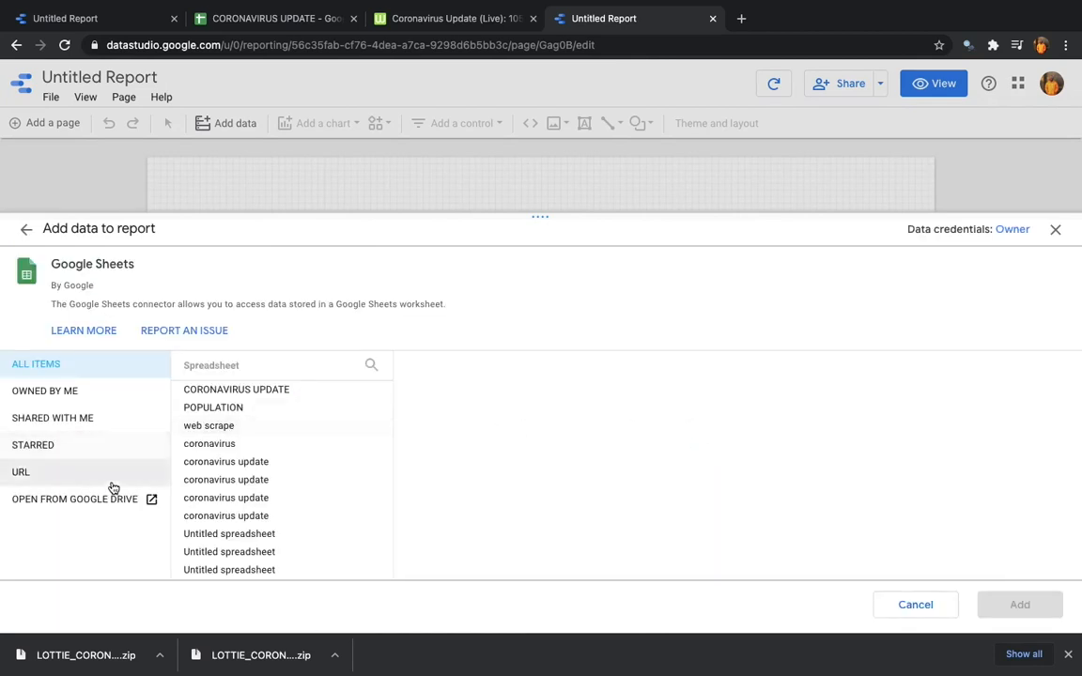
{"action": "left_click", "coordinate": [232, 391]}
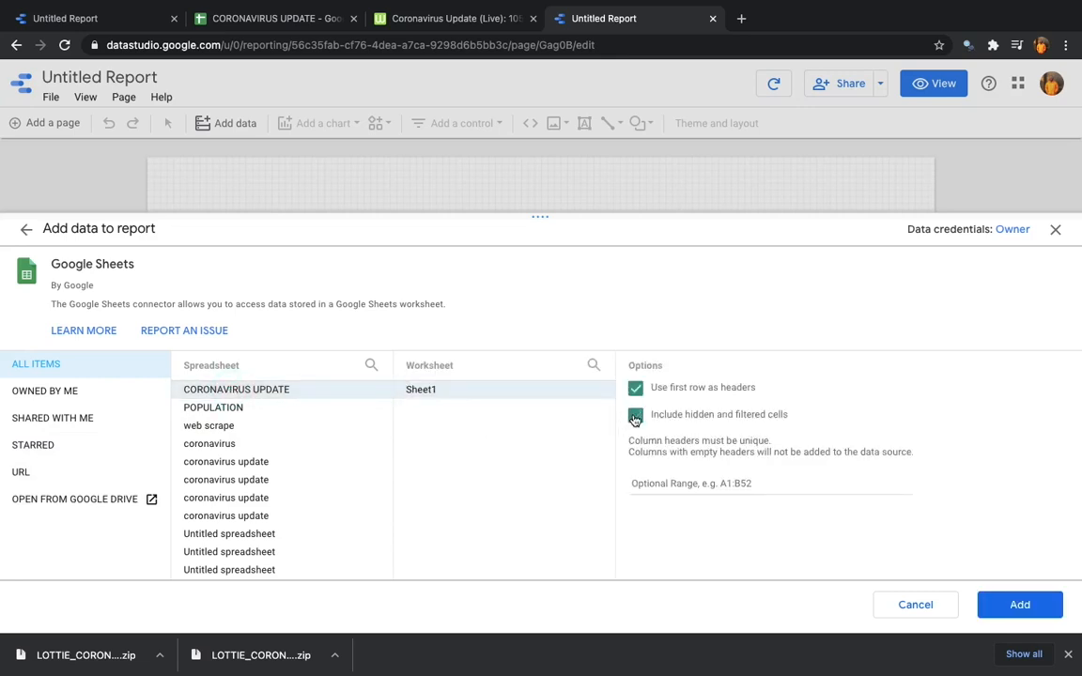
{"action": "left_click", "coordinate": [635, 417]}
{"action": "left_click", "coordinate": [1019, 607]}
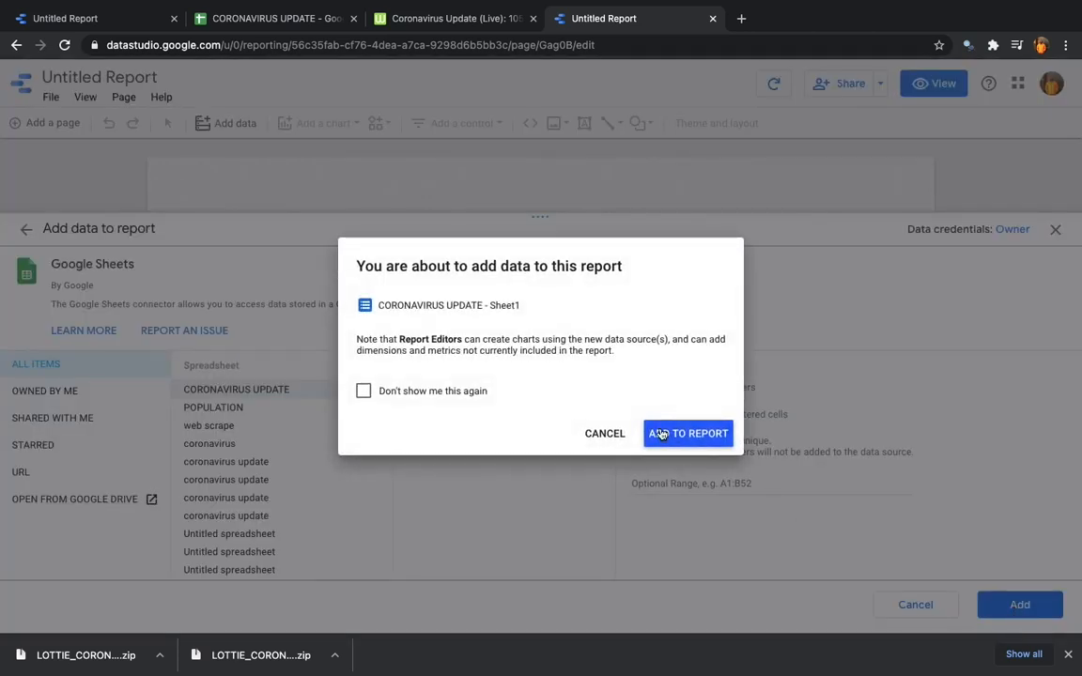
{"action": "left_click", "coordinate": [660, 433]}
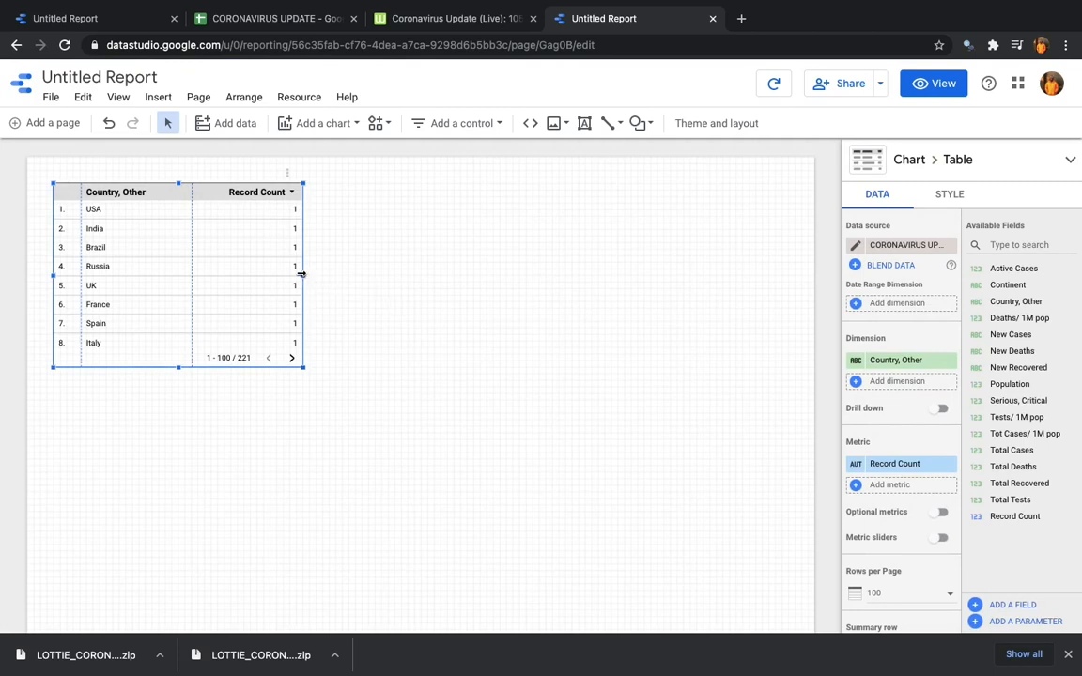
- Widen the country table to most of the page width and move it down to mid-page
{"action": "left_click_drag", "start_coordinate": [301, 273], "coordinate": [712, 295]}
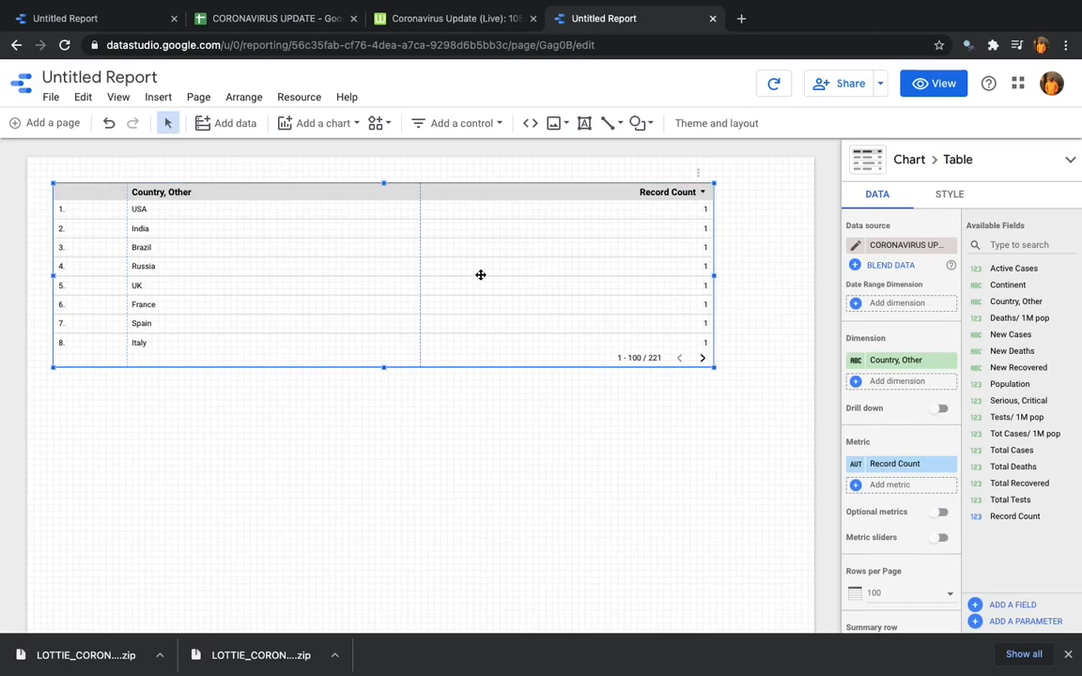
{"action": "left_click_drag", "start_coordinate": [480, 274], "coordinate": [537, 417]}
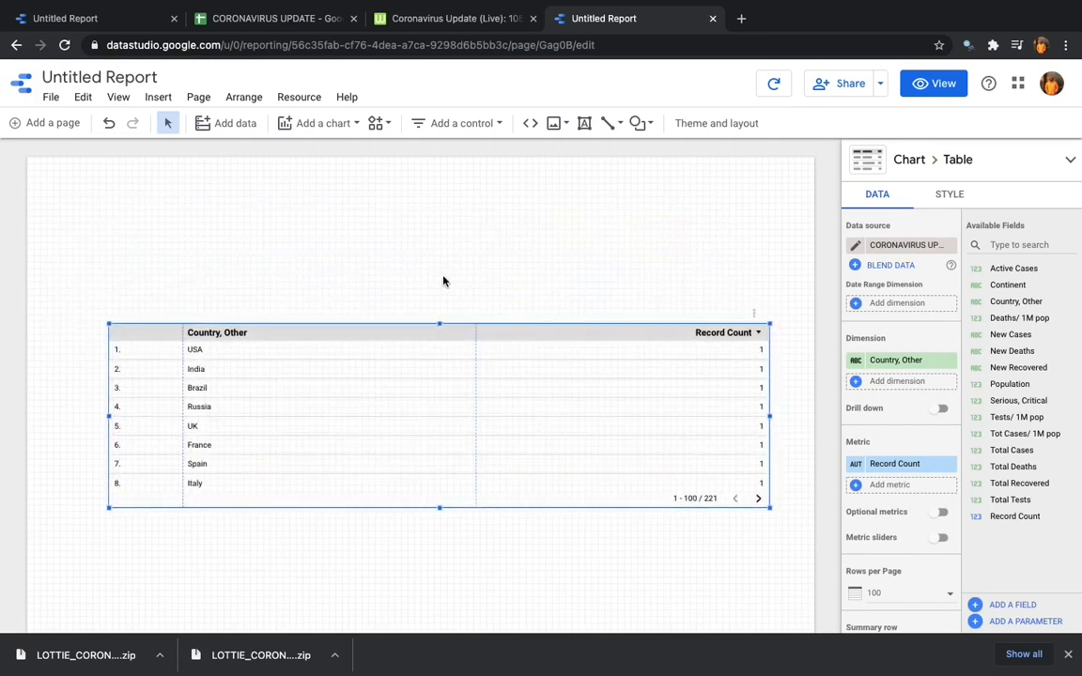
- Rename the report as "coronavirus update"
{"action": "double_click", "coordinate": [110, 79]}
{"action": "key", "text": "BackSpace"}
{"action": "key", "text": "BackSpace"}
{"action": "key", "text": "BackSpace"}
{"action": "key", "text": "BackSpace"}
{"action": "key", "text": "BackSpace"}
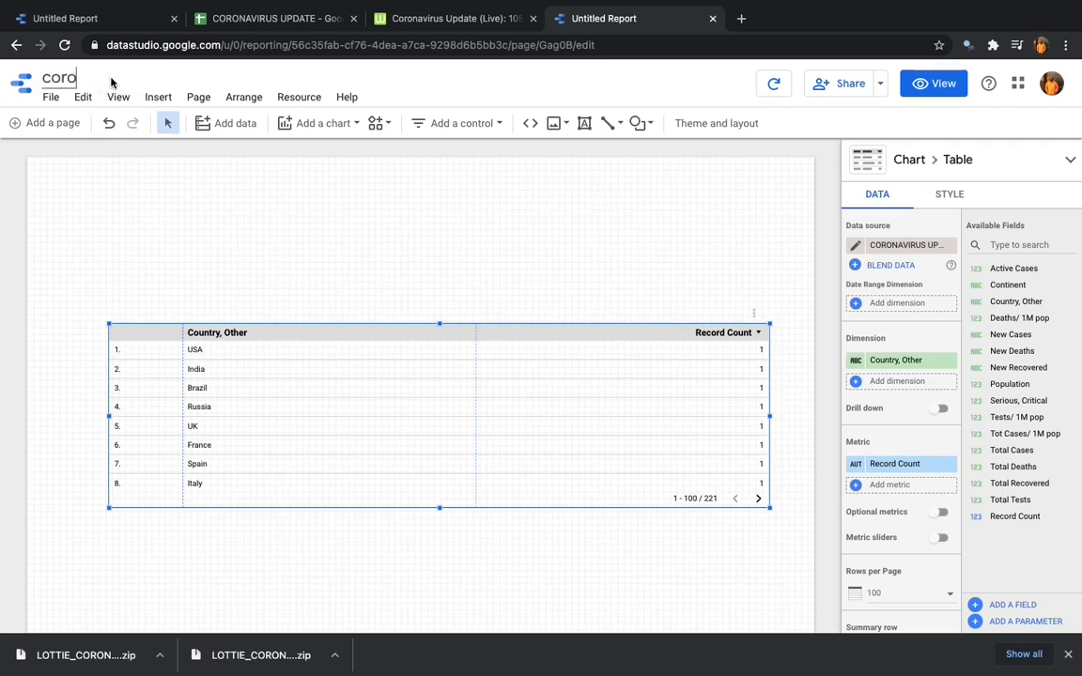
{"action": "type", "text": "coronavirus"}
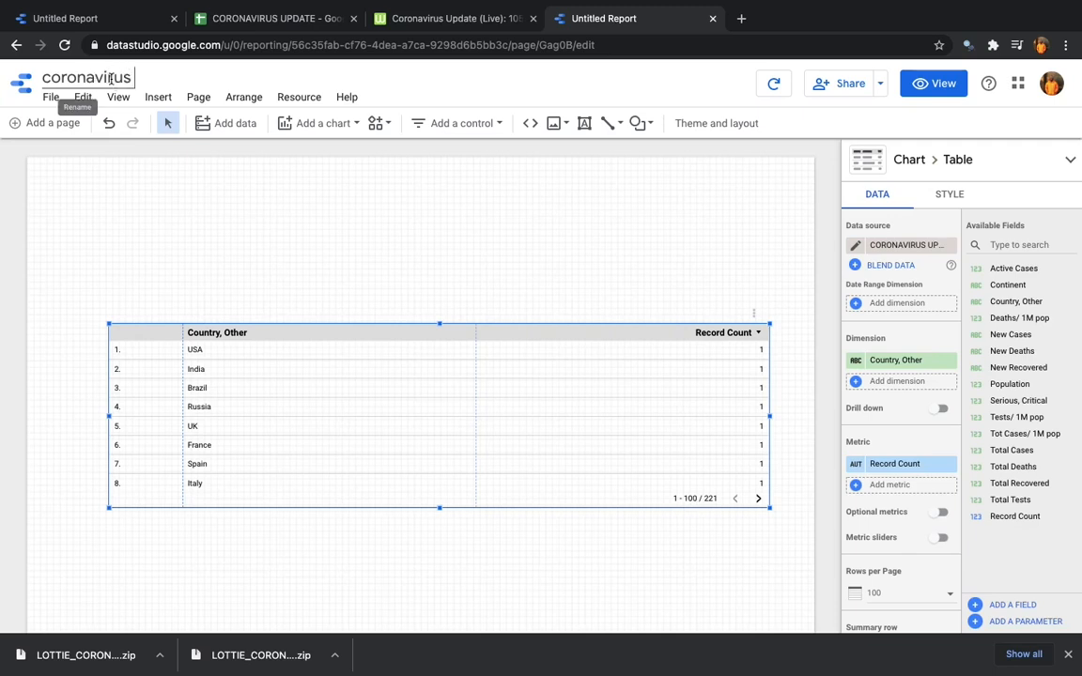
{"action": "type", "text": " update"}
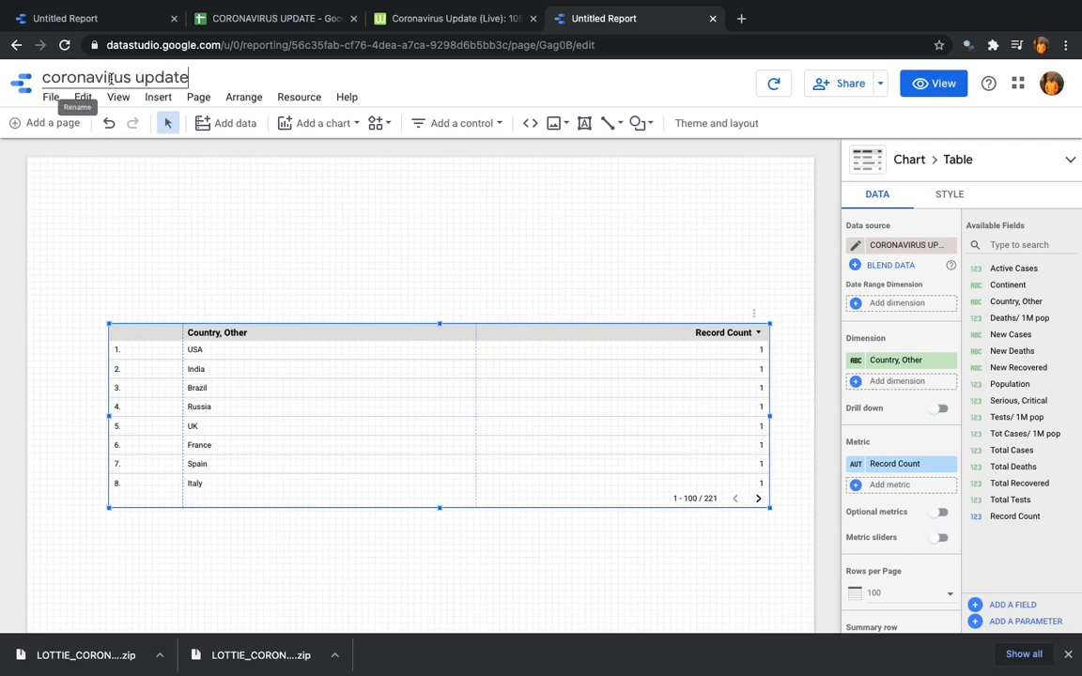
{"action": "key", "text": "Return"}
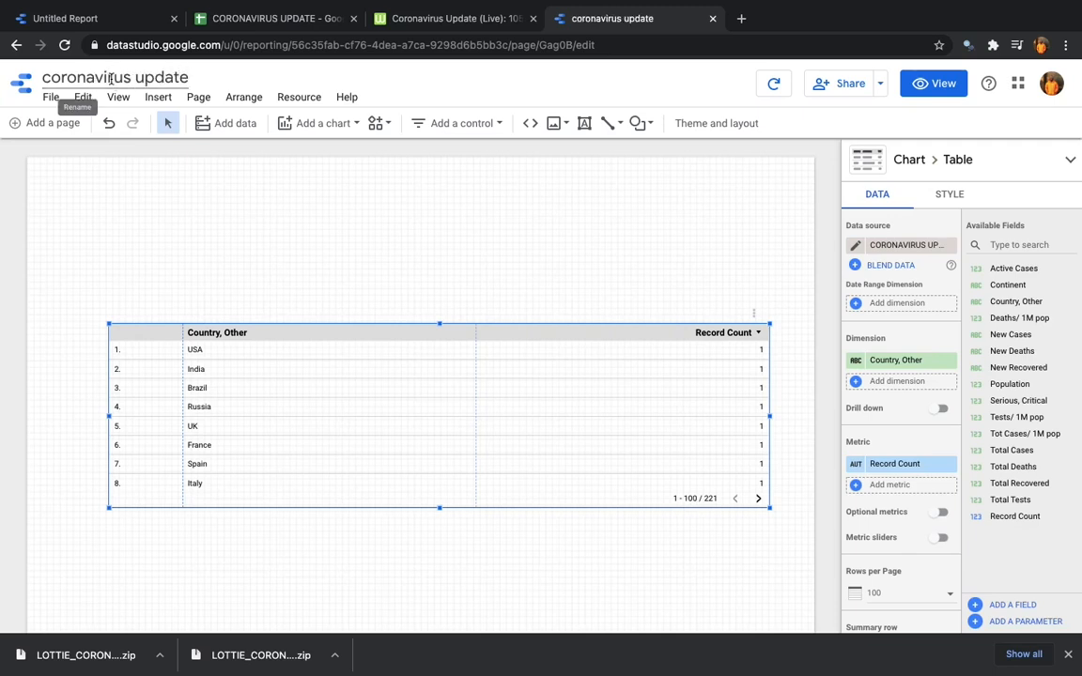
- Move the country table further down the page and slightly to the left
{"action": "left_click", "coordinate": [227, 211]}
{"action": "left_click_drag", "start_coordinate": [311, 363], "coordinate": [279, 429]}
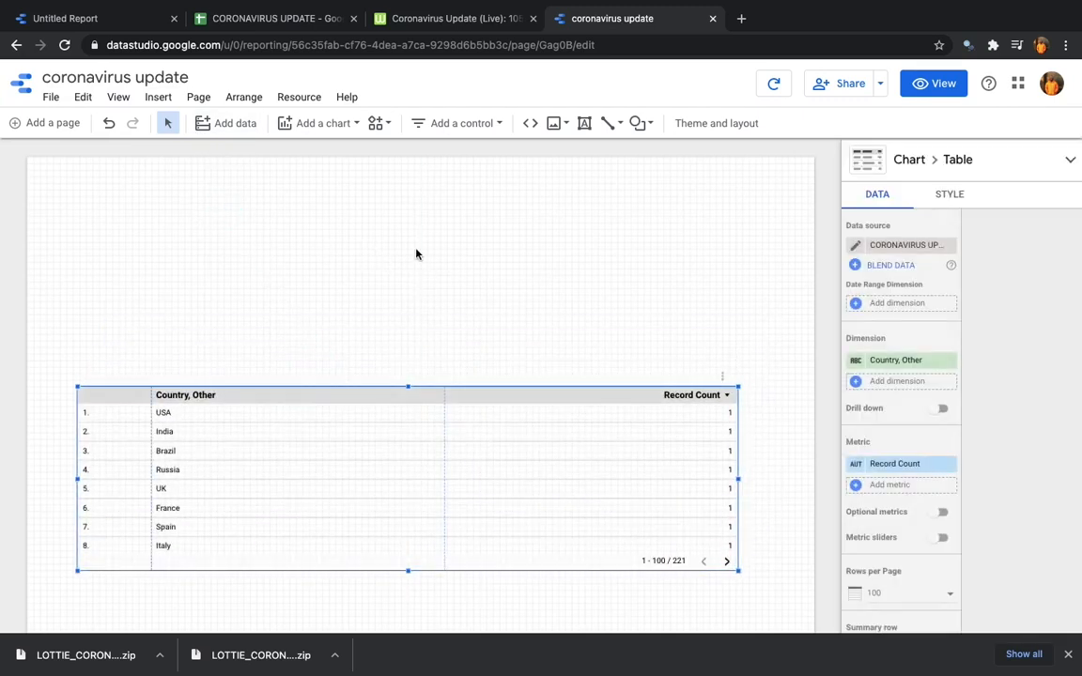
- Set the report's canvas height to 2000 px in the layout settings
{"action": "left_click", "coordinate": [689, 219]}
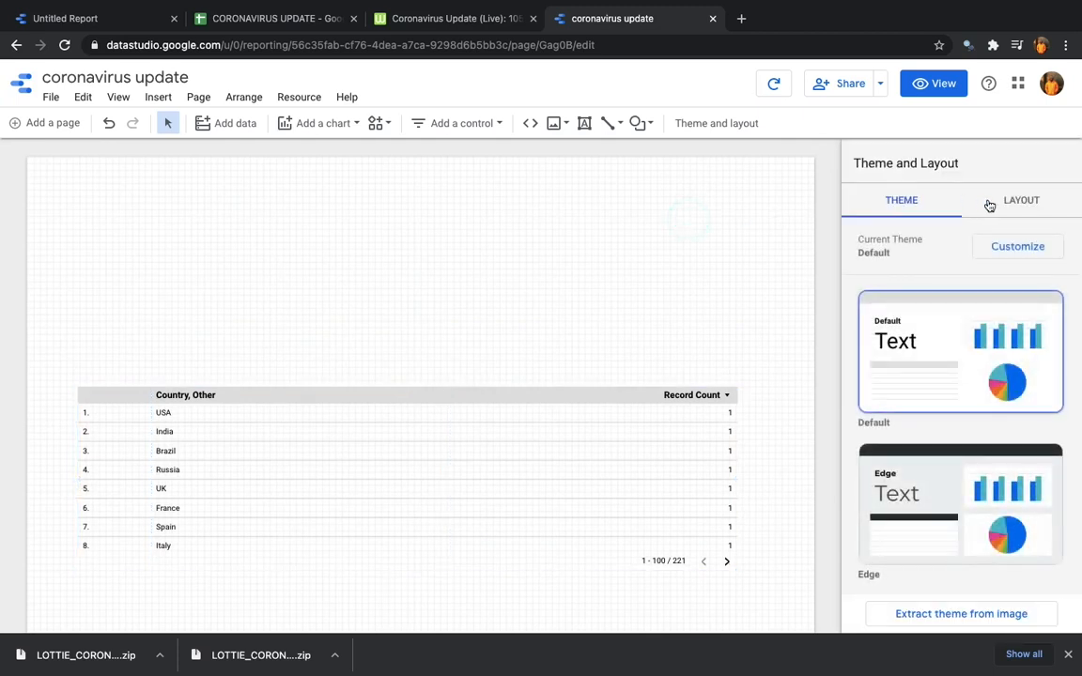
{"action": "left_click", "coordinate": [1021, 201]}
{"action": "scroll", "coordinate": [939, 394], "scroll_direction": "down", "scroll_amount": 3}
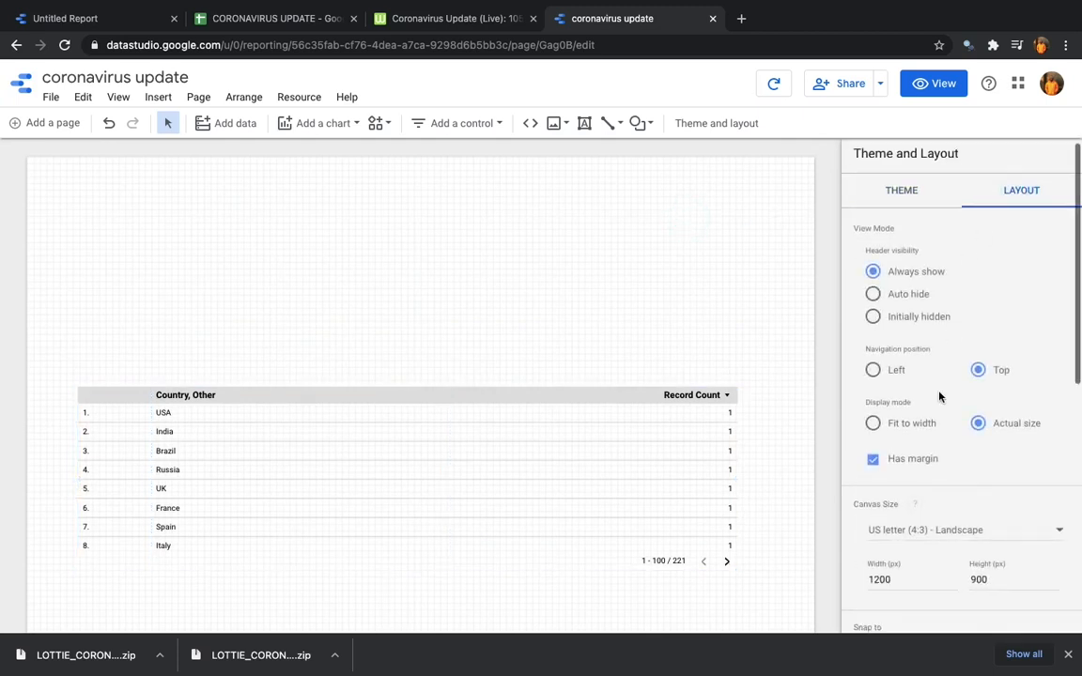
{"action": "scroll", "coordinate": [939, 396], "scroll_direction": "down", "scroll_amount": 1}
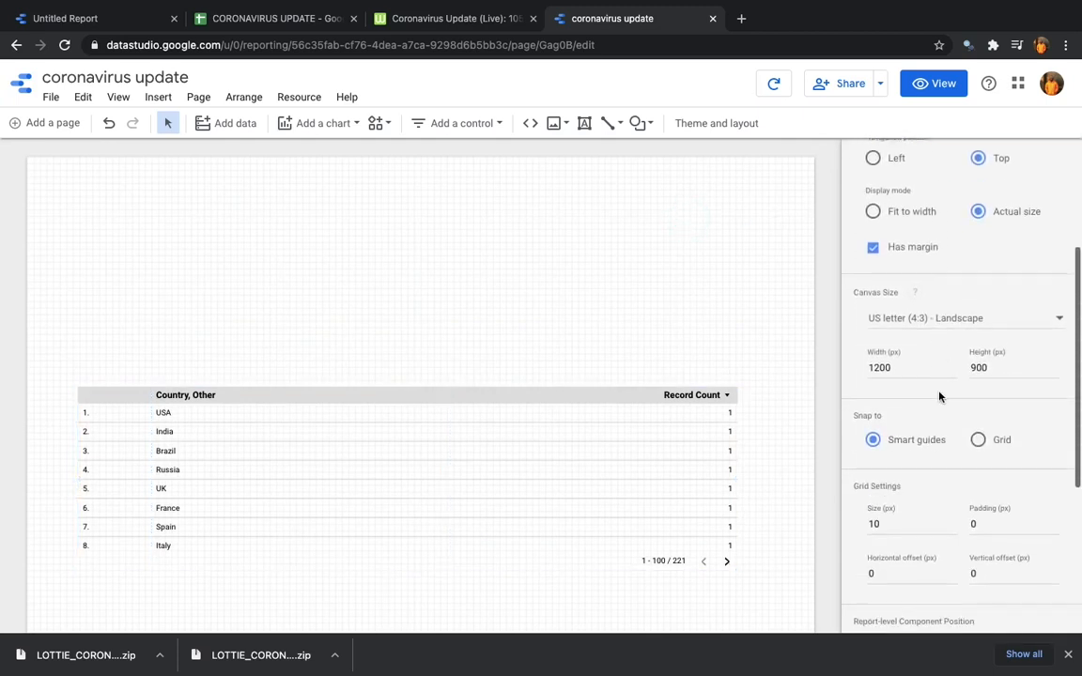
{"action": "double_click", "coordinate": [991, 365]}
{"action": "type", "text": "200"}
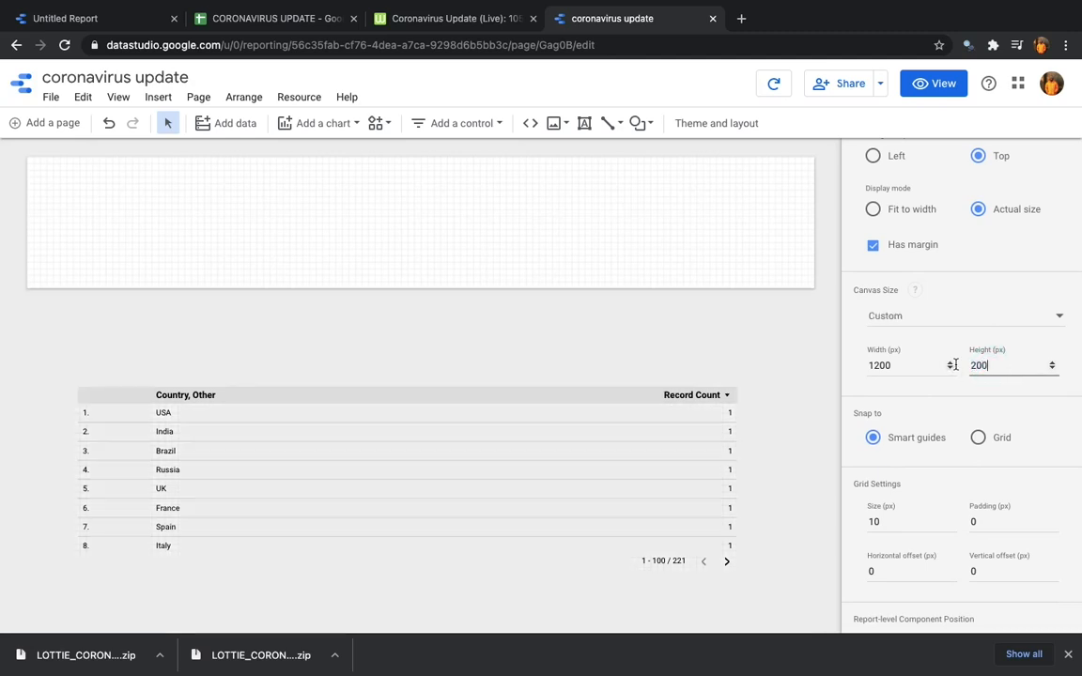
{"action": "type", "text": "0"}
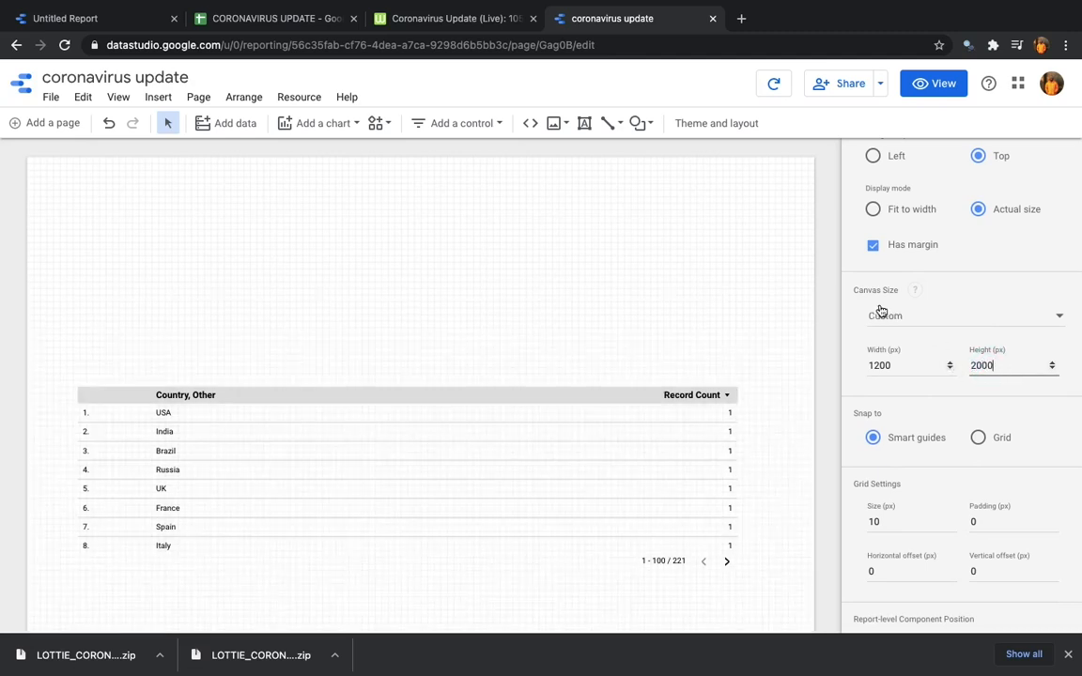
{"action": "left_click", "coordinate": [731, 295]}
{"action": "left_click", "coordinate": [586, 243]}
- Draw a rectangle spanning the full page width along the upper edge of the report, ending above the country table
{"action": "left_click", "coordinate": [645, 124]}
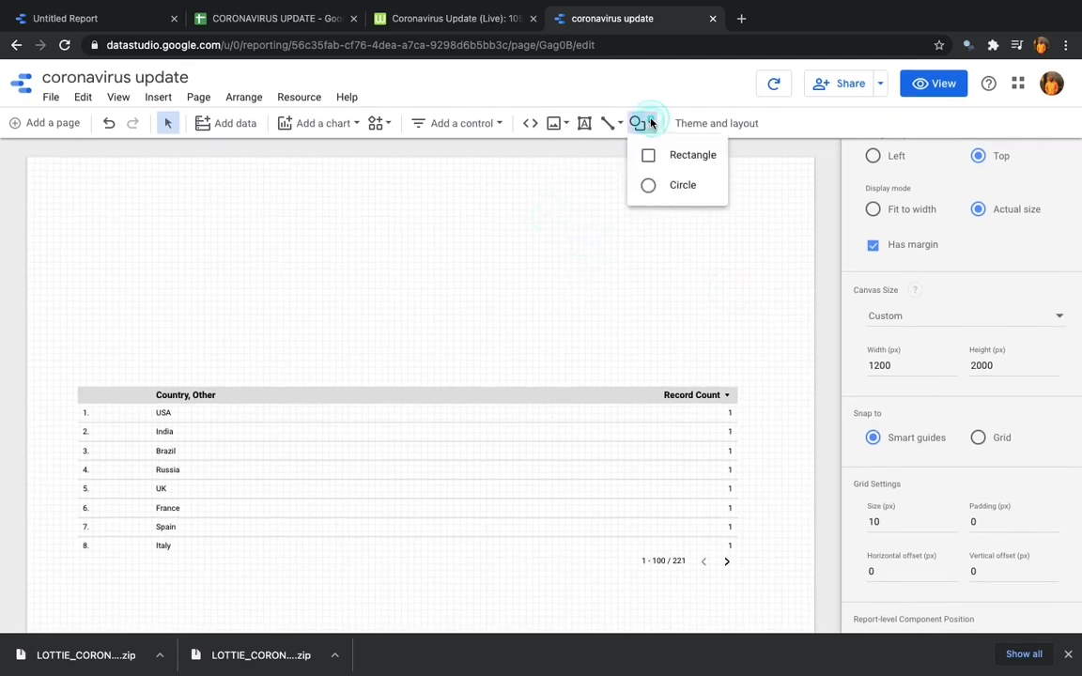
{"action": "left_click", "coordinate": [647, 155]}
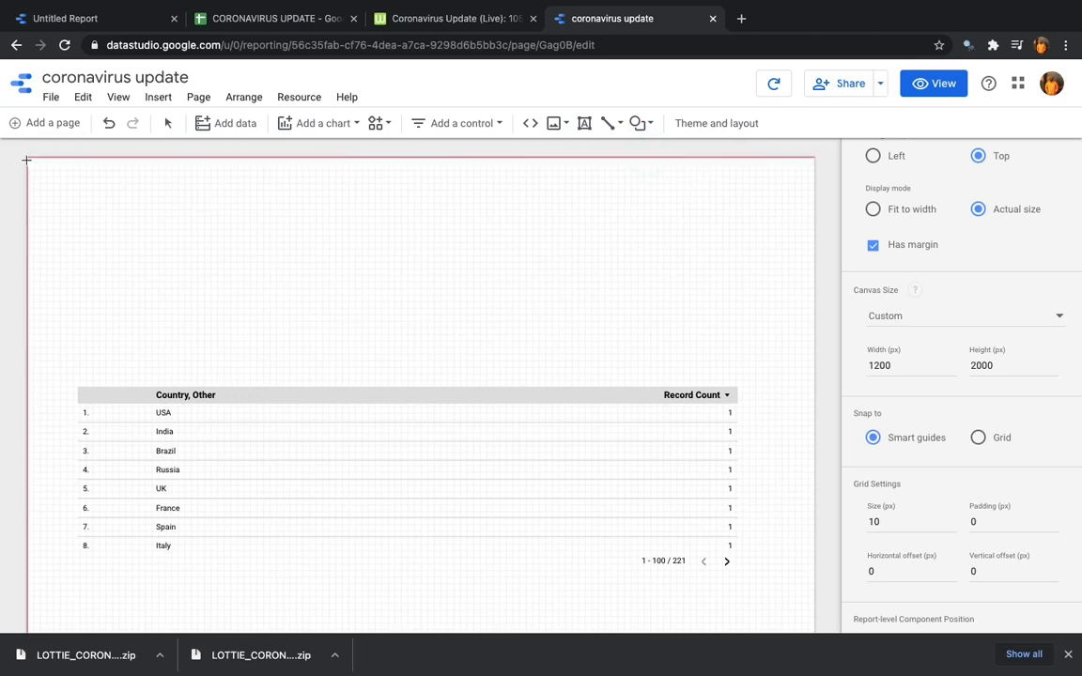
{"action": "mouse_move", "coordinate": [26, 158]}
{"action": "left_mouse_down"}
{"action": "mouse_move", "coordinate": [648, 174]}
{"action": "mouse_move", "coordinate": [740, 220]}
{"action": "mouse_move", "coordinate": [813, 303]}
{"action": "left_mouse_up"}
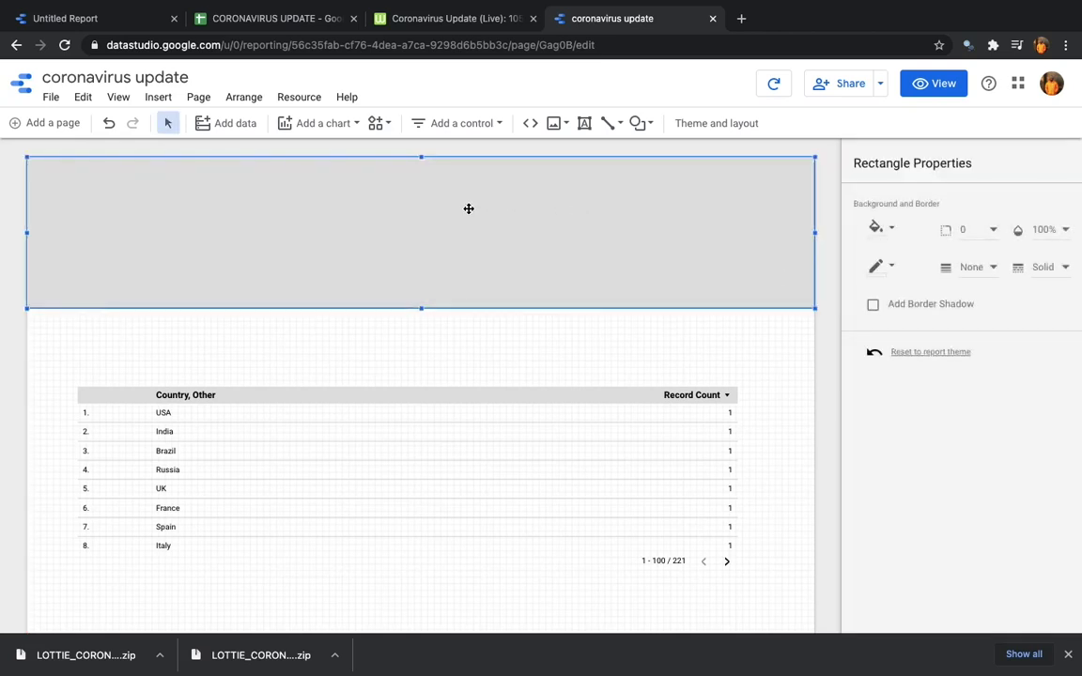
- Fill the header rectangle with a custom radial gradient, centered, running from theme blue in the middle to purple at the edges
{"action": "left_click", "coordinate": [467, 211]}
{"action": "left_click", "coordinate": [890, 228]}
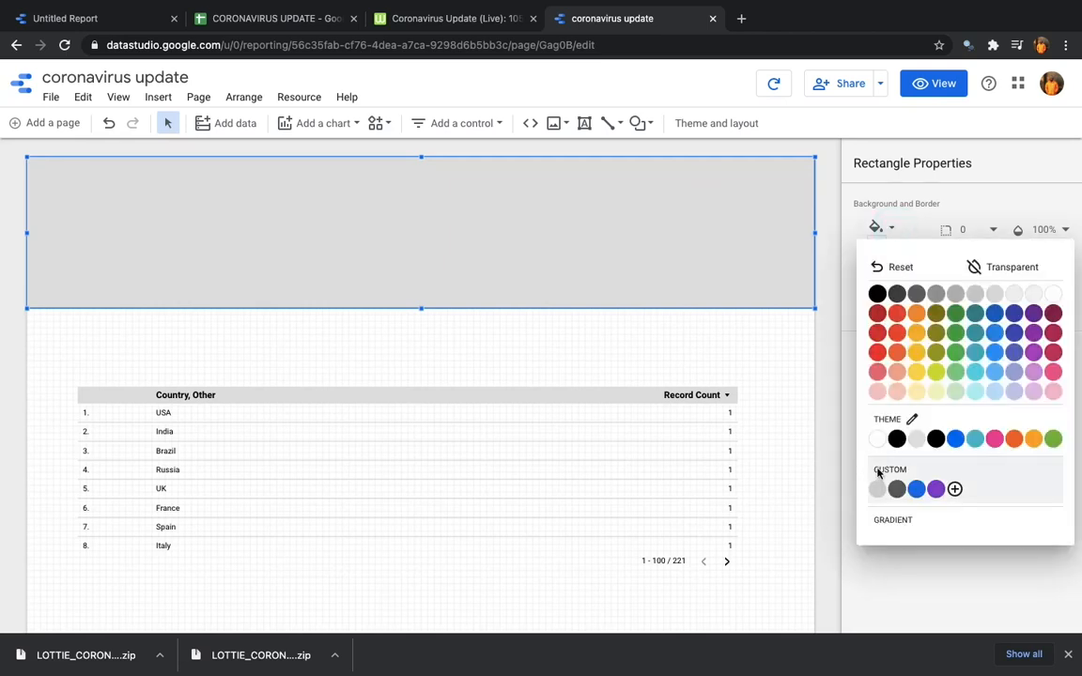
{"action": "left_click", "coordinate": [897, 520]}
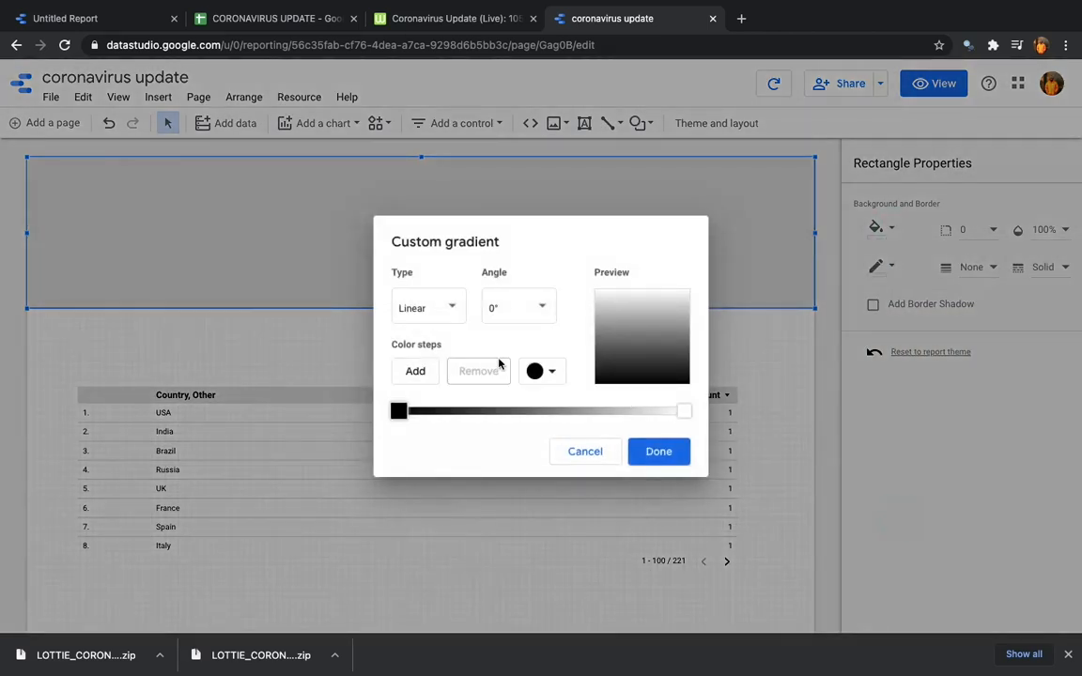
{"action": "left_click", "coordinate": [451, 309]}
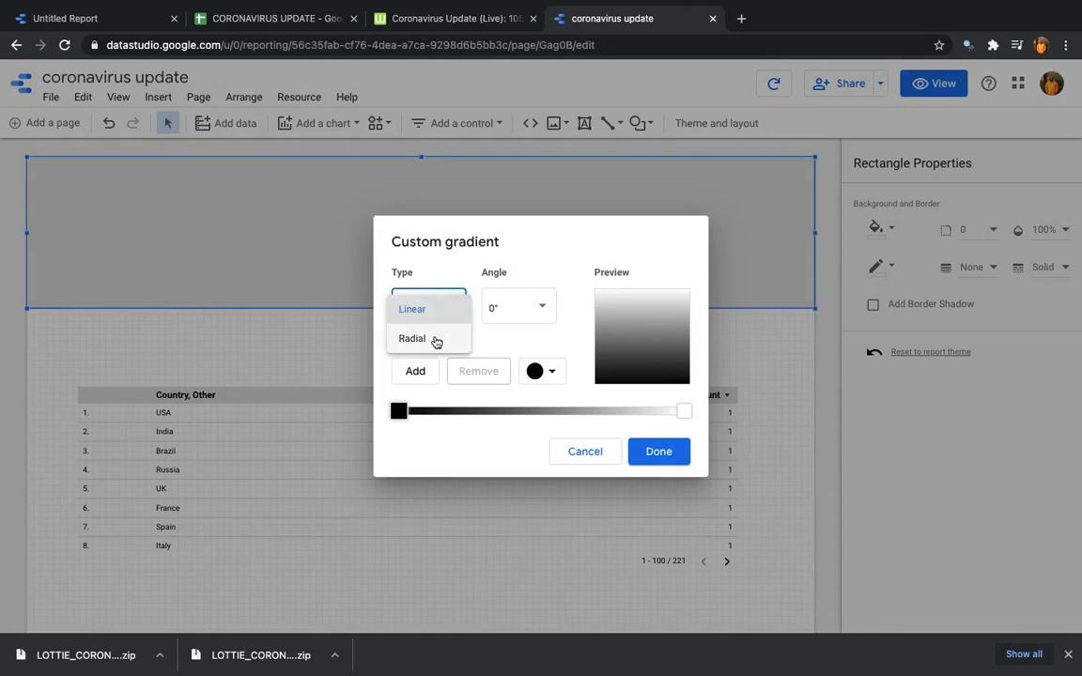
{"action": "left_click", "coordinate": [434, 339]}
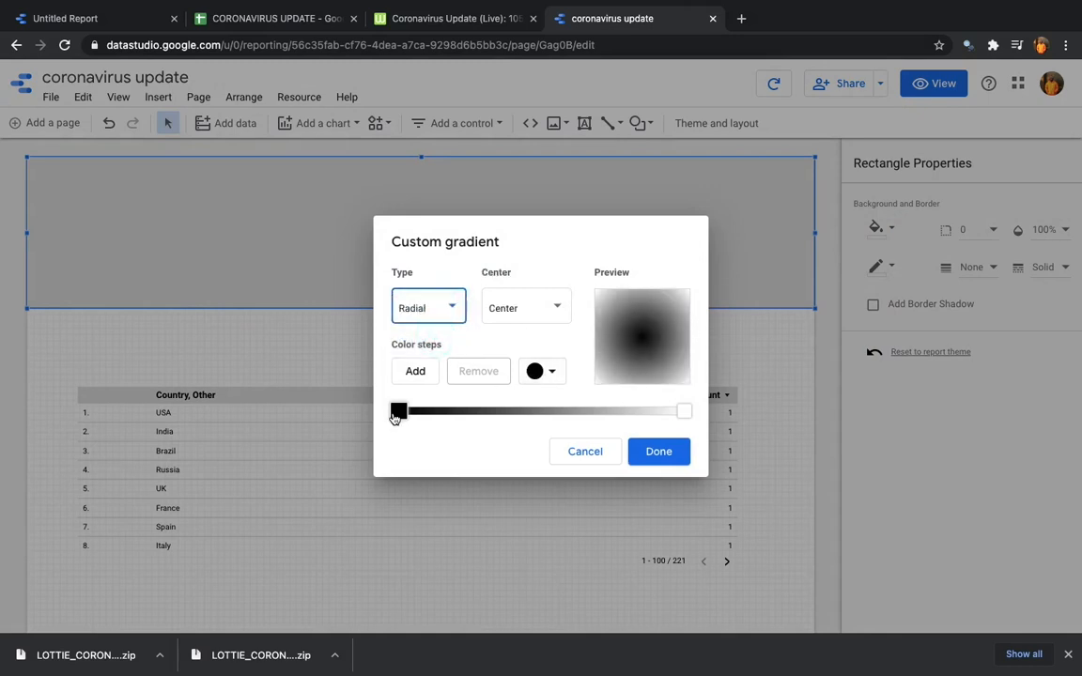
{"action": "left_click", "coordinate": [396, 413]}
{"action": "left_click", "coordinate": [551, 371]}
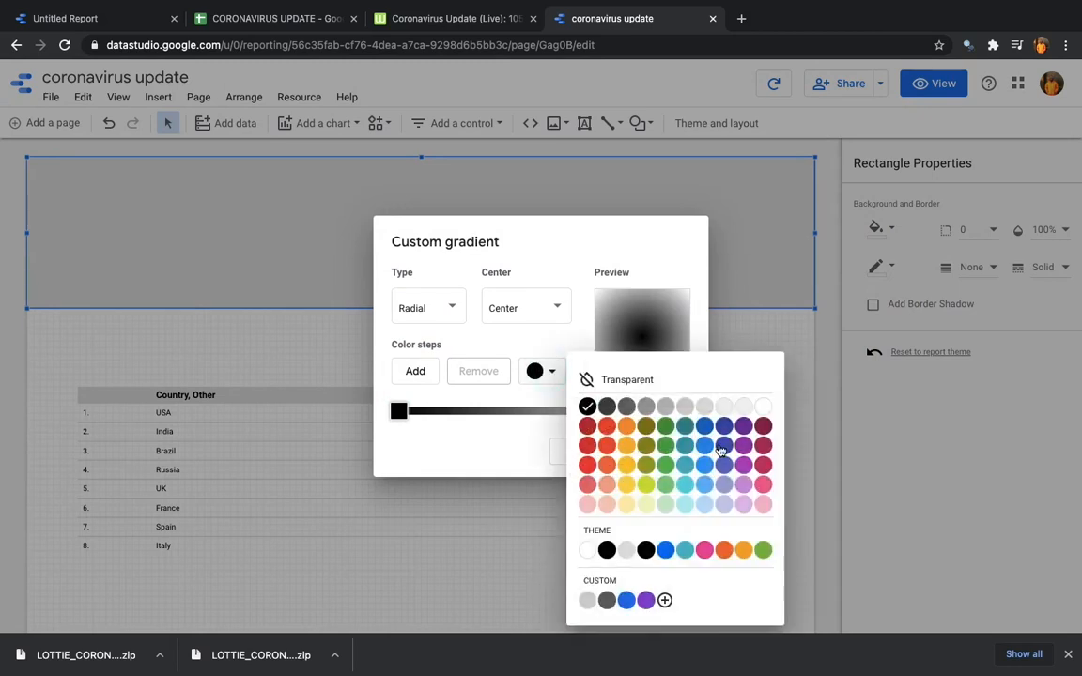
{"action": "left_click", "coordinate": [663, 551]}
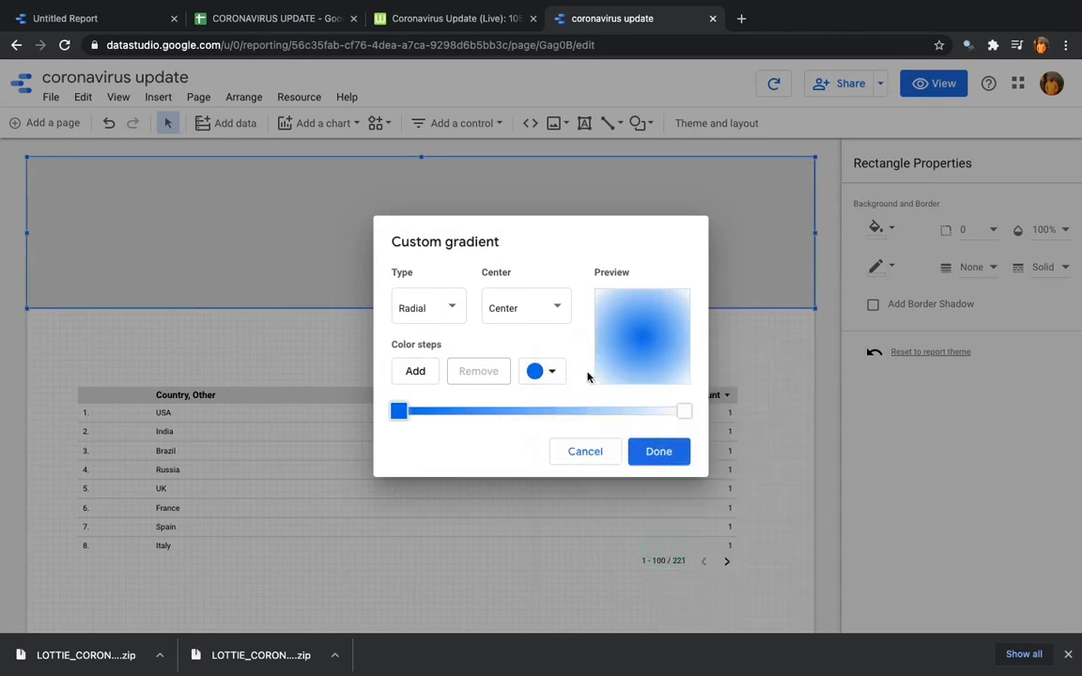
{"action": "left_click", "coordinate": [685, 412]}
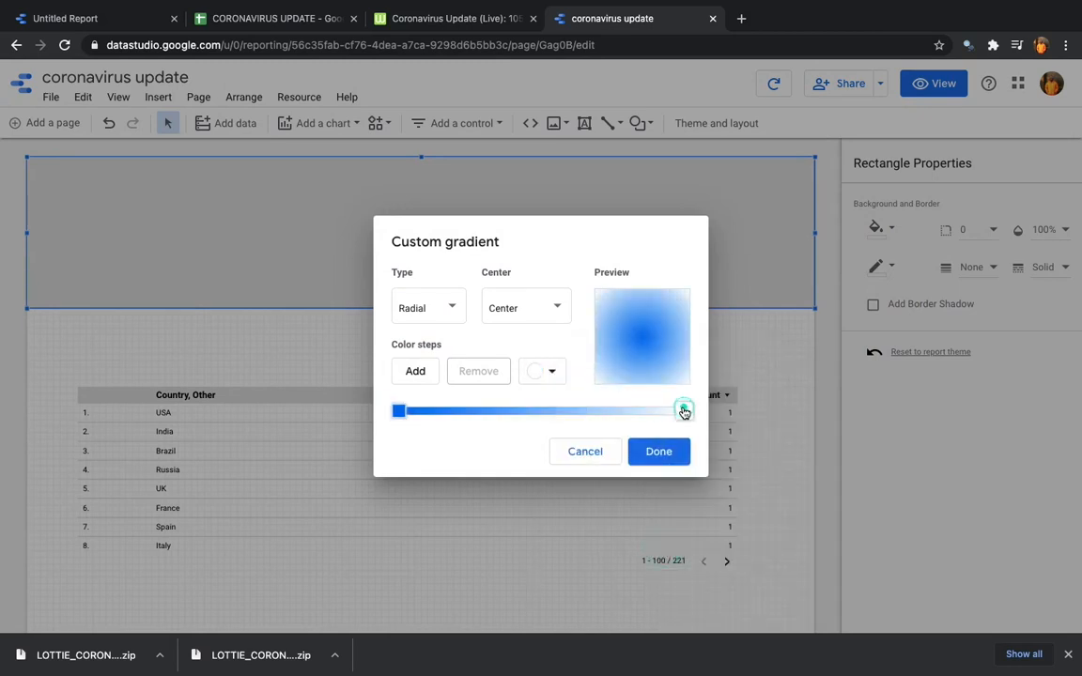
{"action": "left_click", "coordinate": [552, 371]}
{"action": "left_click", "coordinate": [645, 600]}
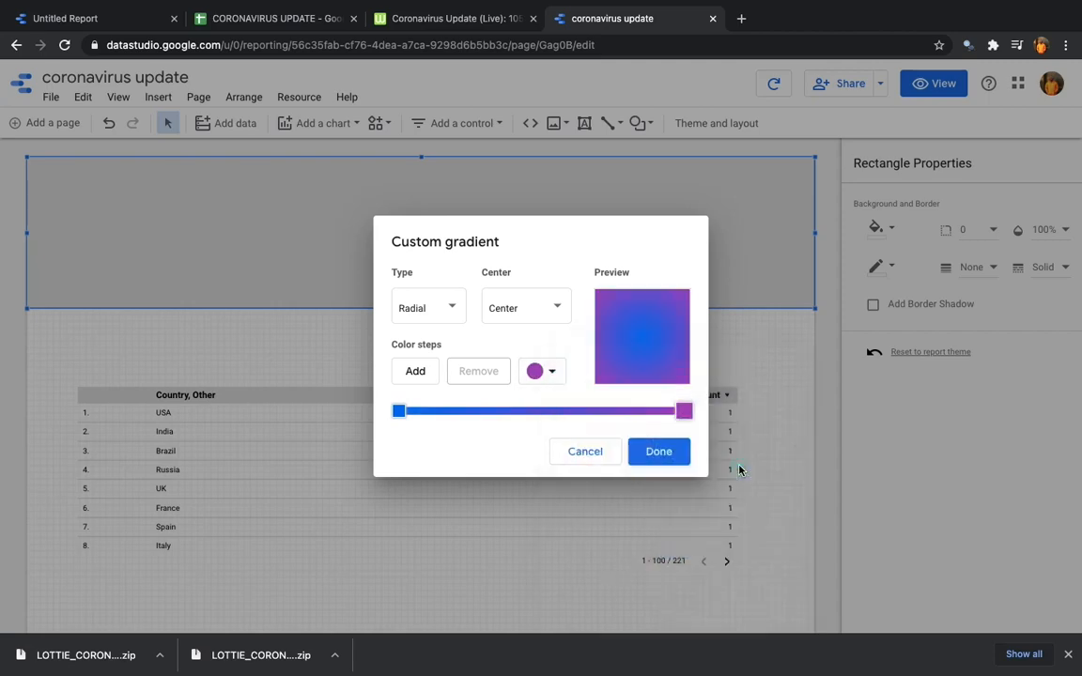
{"action": "left_click", "coordinate": [638, 454]}
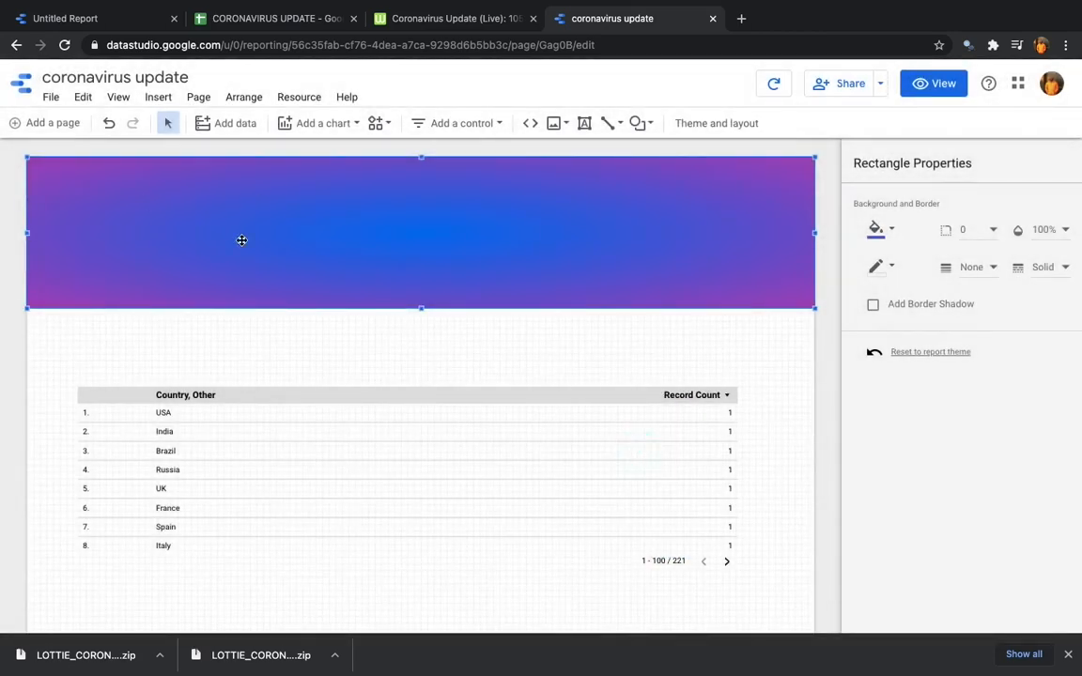
- Add the text "CORONAVIRUS UPDATE" on the header rectangle at 40px and widen its box to fit one line
{"action": "left_click", "coordinate": [584, 123]}
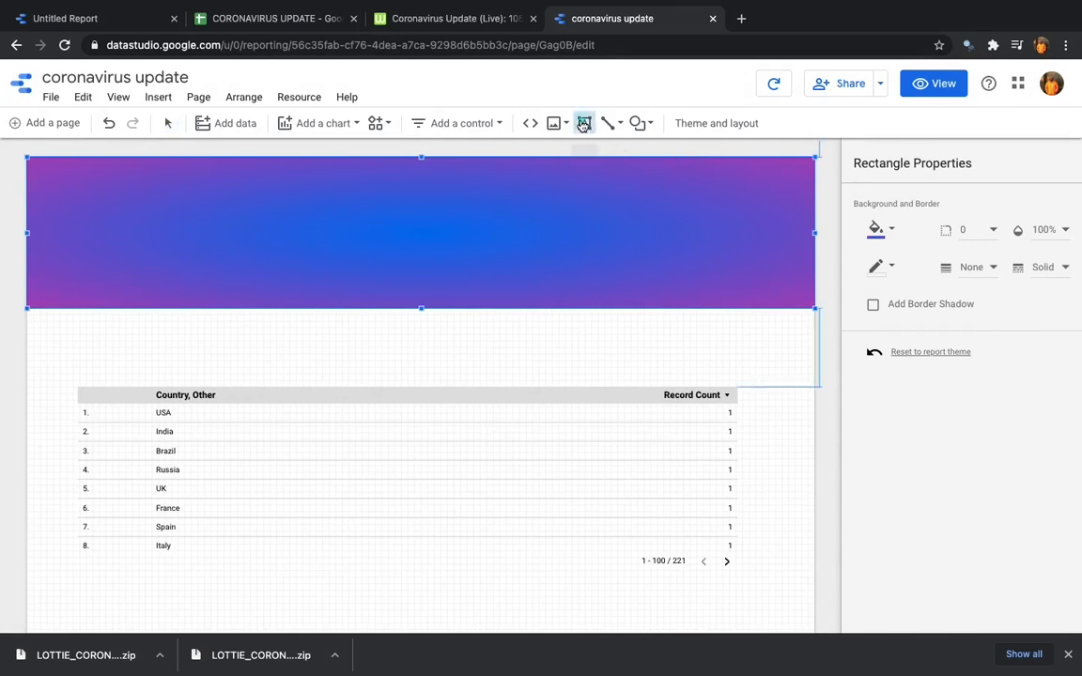
{"action": "left_click", "coordinate": [300, 211]}
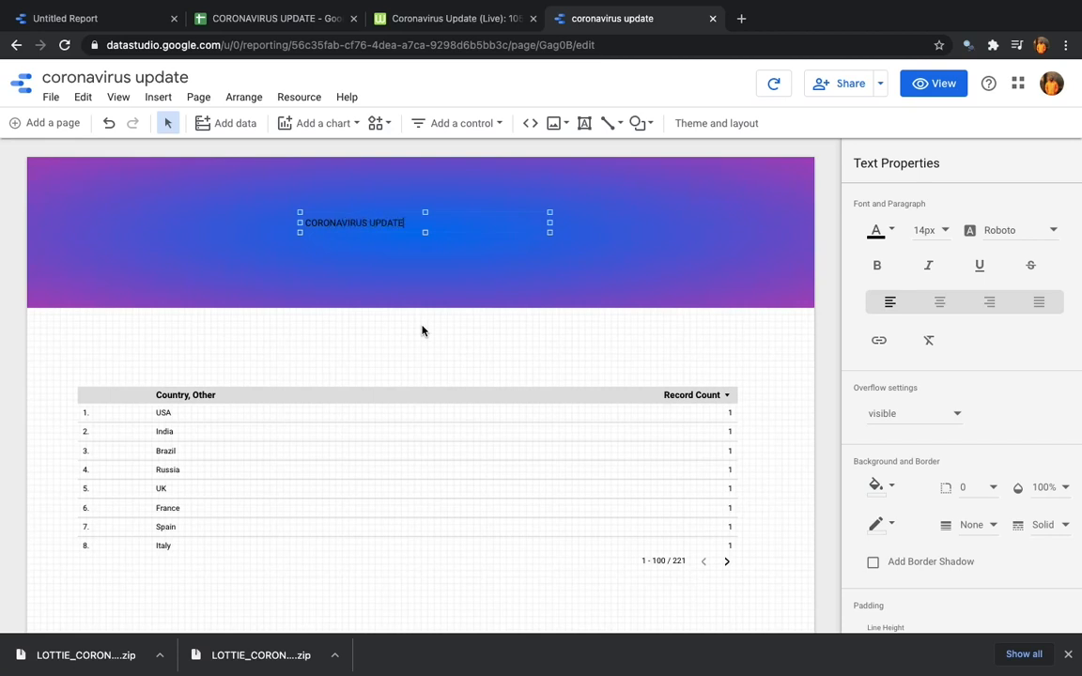
{"action": "triple_click", "coordinate": [411, 223]}
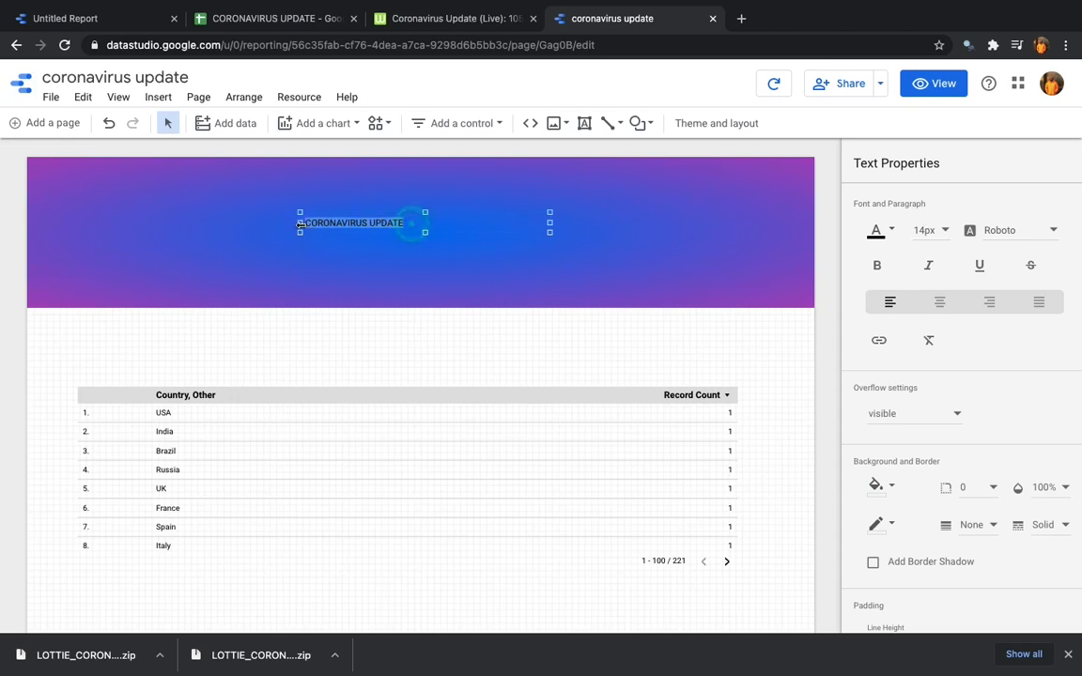
{"action": "left_click", "coordinate": [942, 231]}
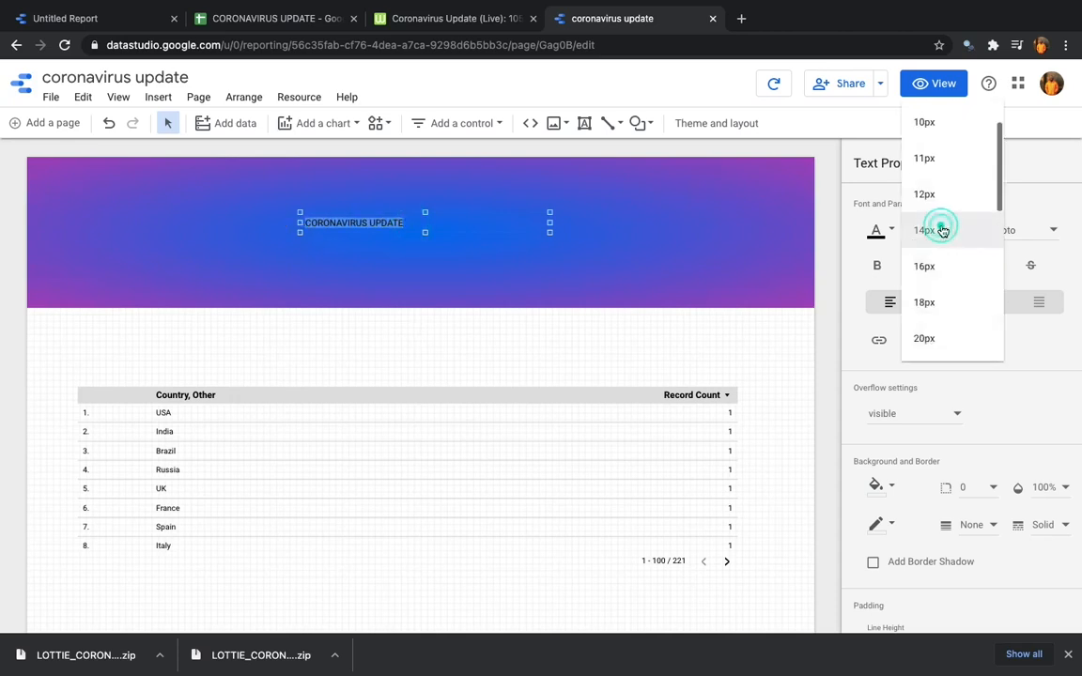
{"action": "scroll", "coordinate": [933, 345], "scroll_direction": "down", "scroll_amount": 3}
{"action": "scroll", "coordinate": [934, 347], "scroll_direction": "down", "scroll_amount": 2}
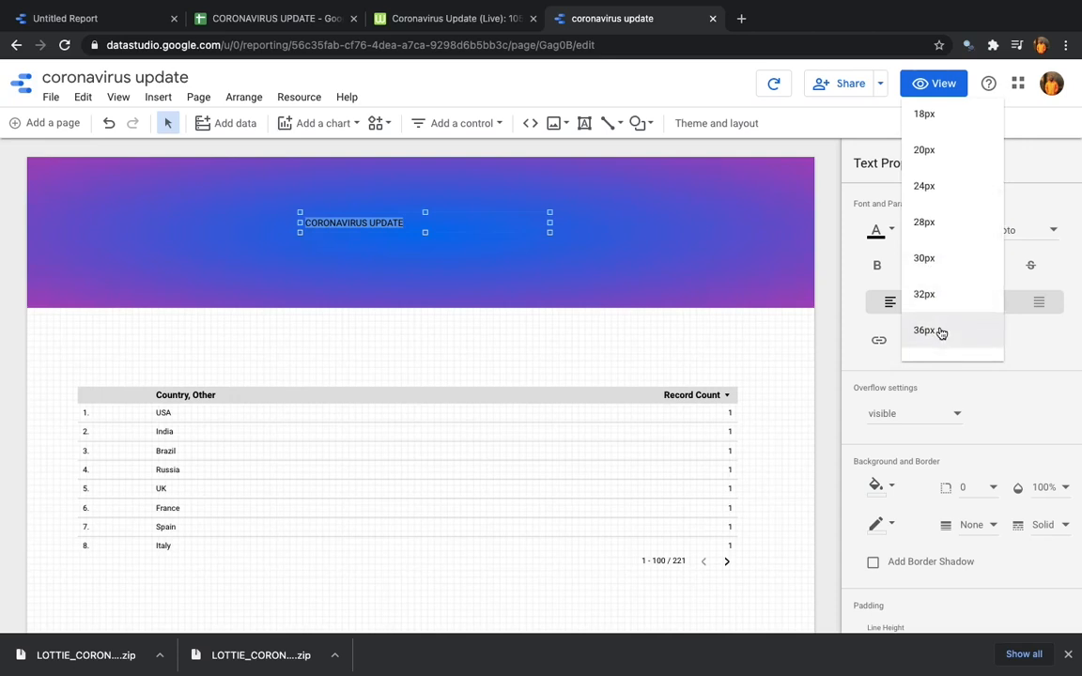
{"action": "scroll", "coordinate": [940, 331], "scroll_direction": "down", "scroll_amount": 1}
{"action": "left_click", "coordinate": [937, 318]}
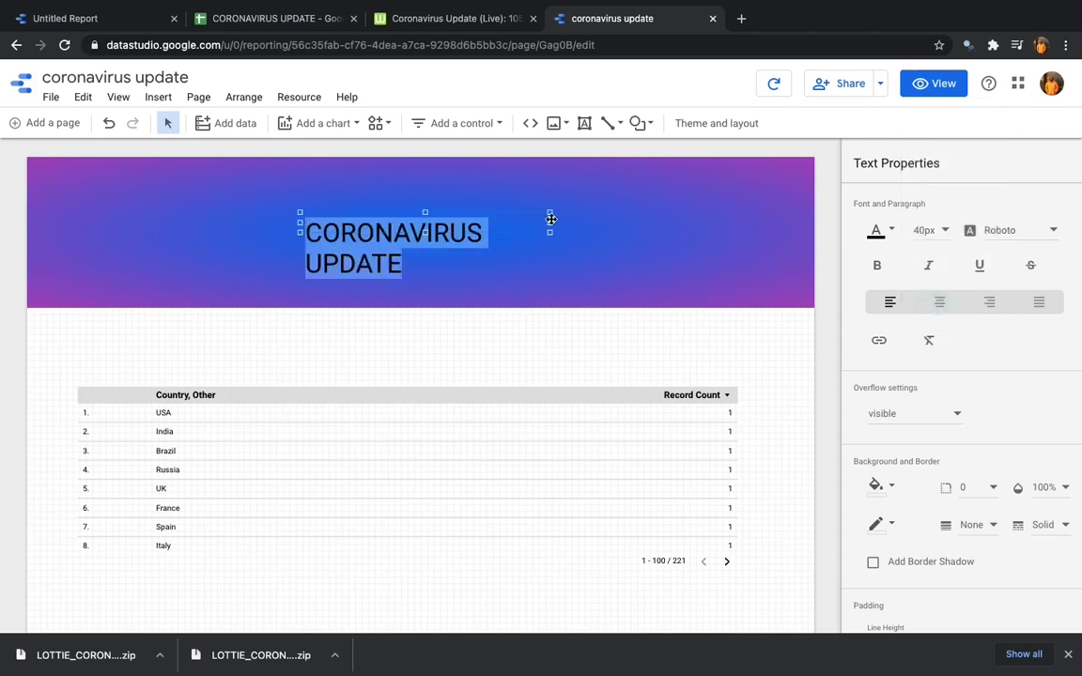
{"action": "left_click_drag", "start_coordinate": [550, 224], "coordinate": [680, 224]}
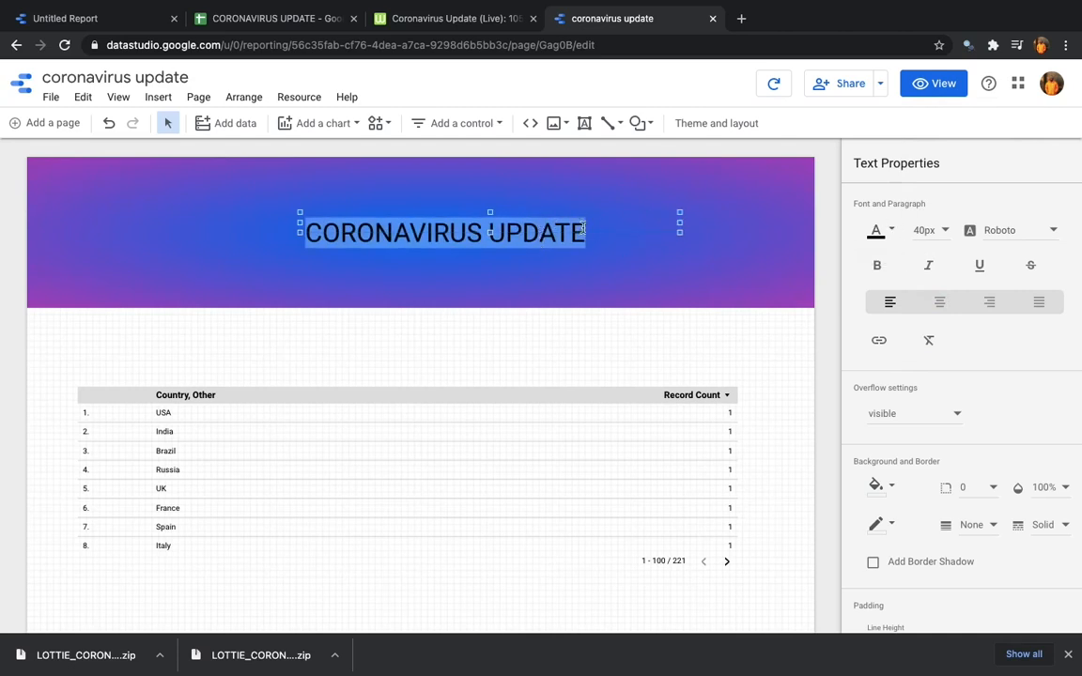
- Enlarge the header title to 60px and widen its text box so the title stays on one line
{"action": "left_click", "coordinate": [942, 230]}
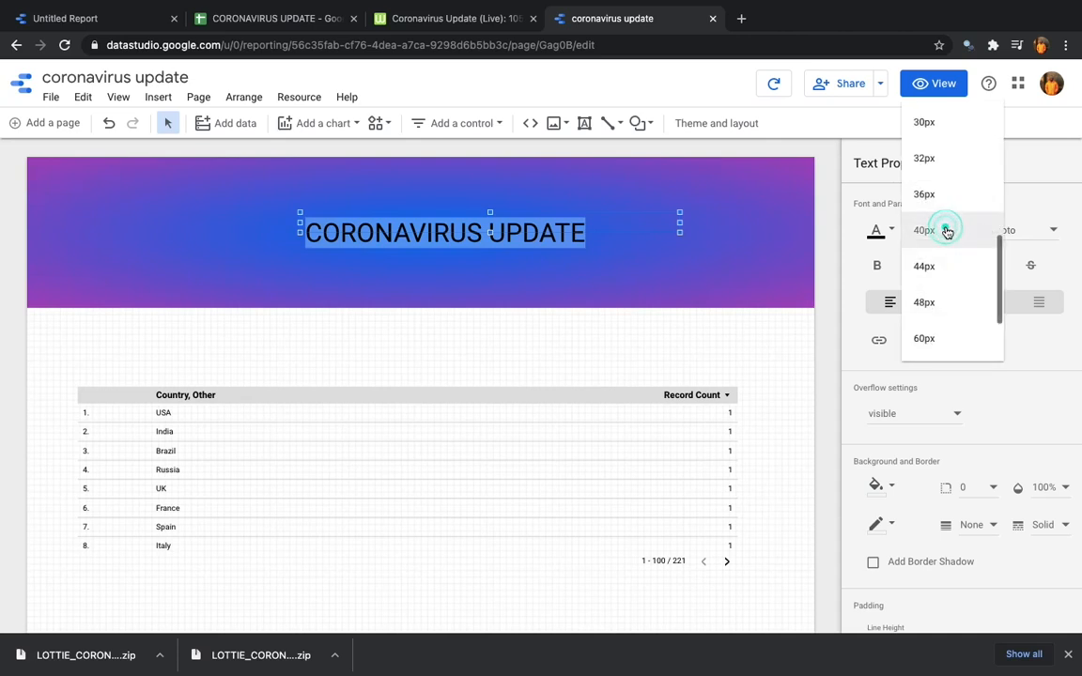
{"action": "left_click", "coordinate": [940, 339]}
{"action": "left_click_drag", "start_coordinate": [678, 222], "coordinate": [738, 226]}
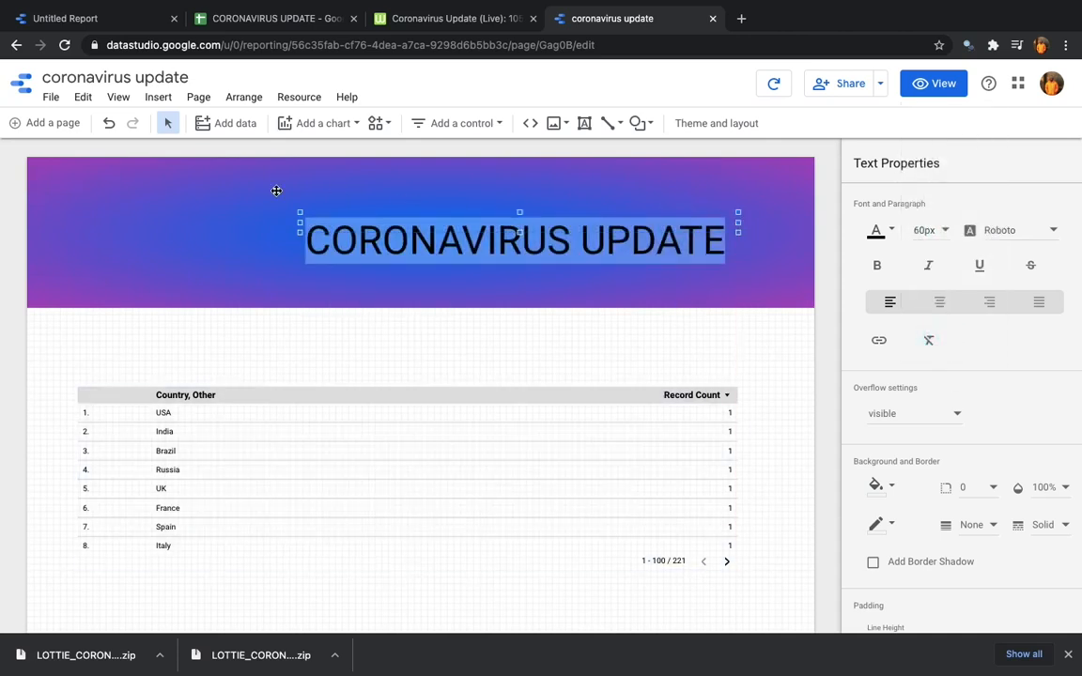
- Nudge the title text box left and up until it sits roughly centered on the header rectangle
{"action": "key", "text": "Left"}
{"action": "key", "text": "Left"}
{"action": "key", "text": "Left"}
{"action": "key", "text": "Left"}
{"action": "key", "text": "Left"}
{"action": "key", "text": "Left"}
{"action": "key", "text": "Left"}
{"action": "key", "text": "Left"}
{"action": "key", "text": "Left"}
{"action": "key", "text": "Left"}
{"action": "key", "text": "Left"}
{"action": "key", "text": "Left"}
{"action": "key", "text": "Left"}
{"action": "key", "text": "Left"}
{"action": "key", "text": "Left"}
{"action": "key", "text": "Left"}
{"action": "key", "text": "Left"}
{"action": "key", "text": "Left"}
{"action": "key", "text": "Left"}
{"action": "key", "text": "Left"}
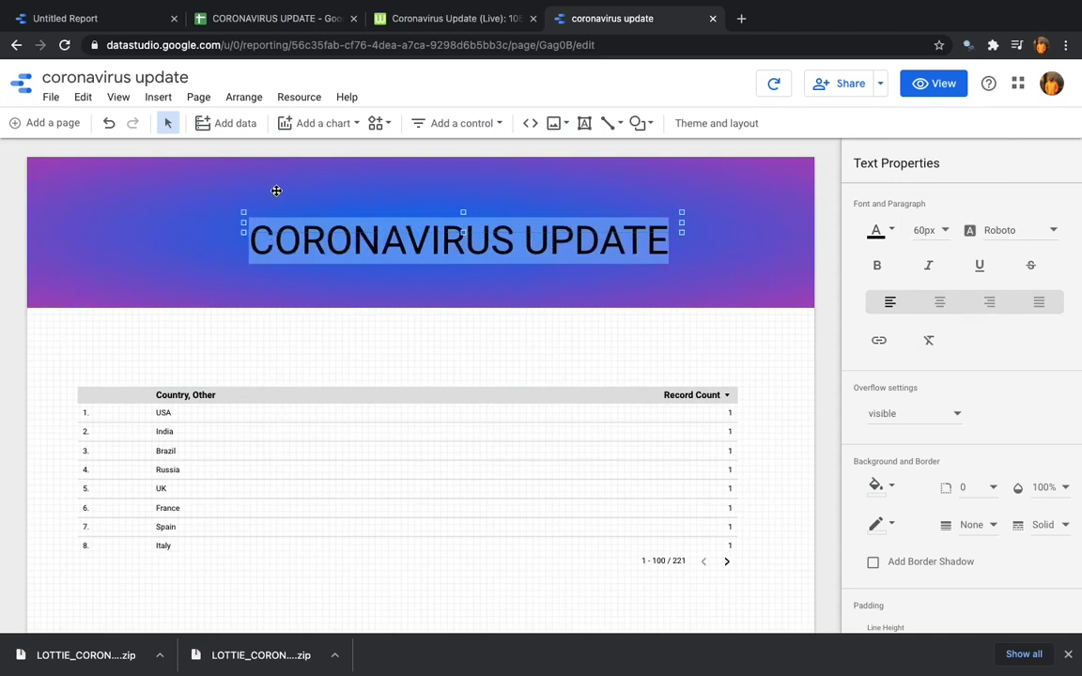
{"action": "key", "text": "Left"}
{"action": "key", "text": "Left"}
{"action": "key", "text": "Left"}
{"action": "key", "text": "Left"}
{"action": "key", "text": "Left"}
{"action": "key", "text": "Left"}
{"action": "key", "text": "Left"}
{"action": "key", "text": "Up"}
{"action": "key", "text": "Up"}
{"action": "key", "text": "Up"}
{"action": "key", "text": "Up"}
{"action": "key", "text": "Up"}
{"action": "key", "text": "Up"}
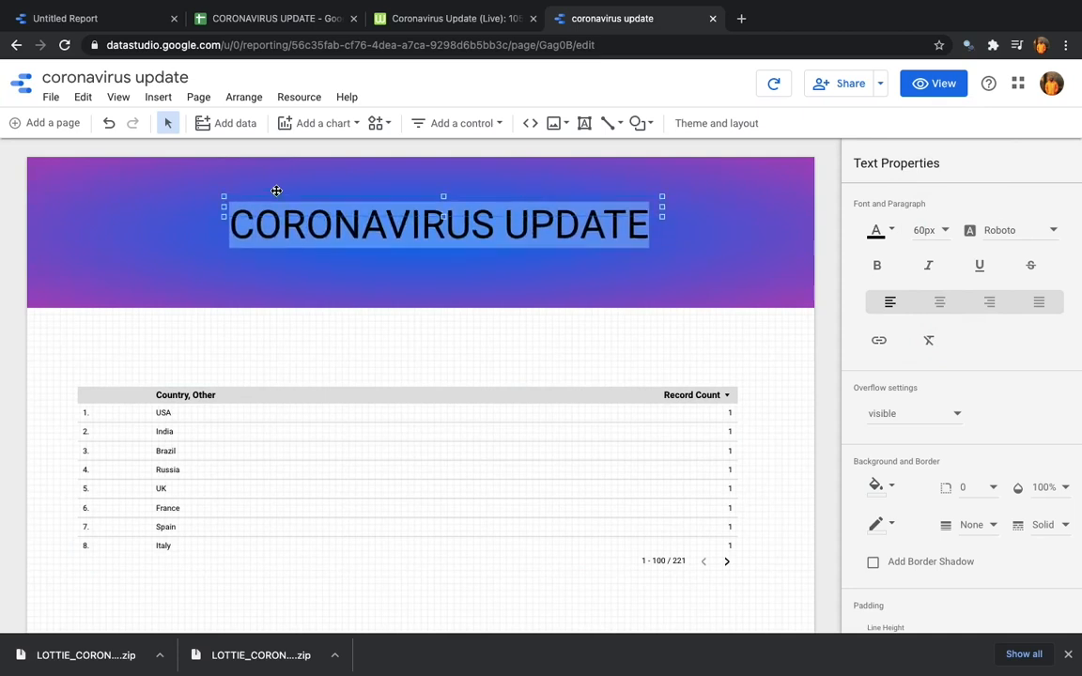
- Set the header title's font to Oleo Script and deselect the text box
{"action": "left_click", "coordinate": [1052, 231]}
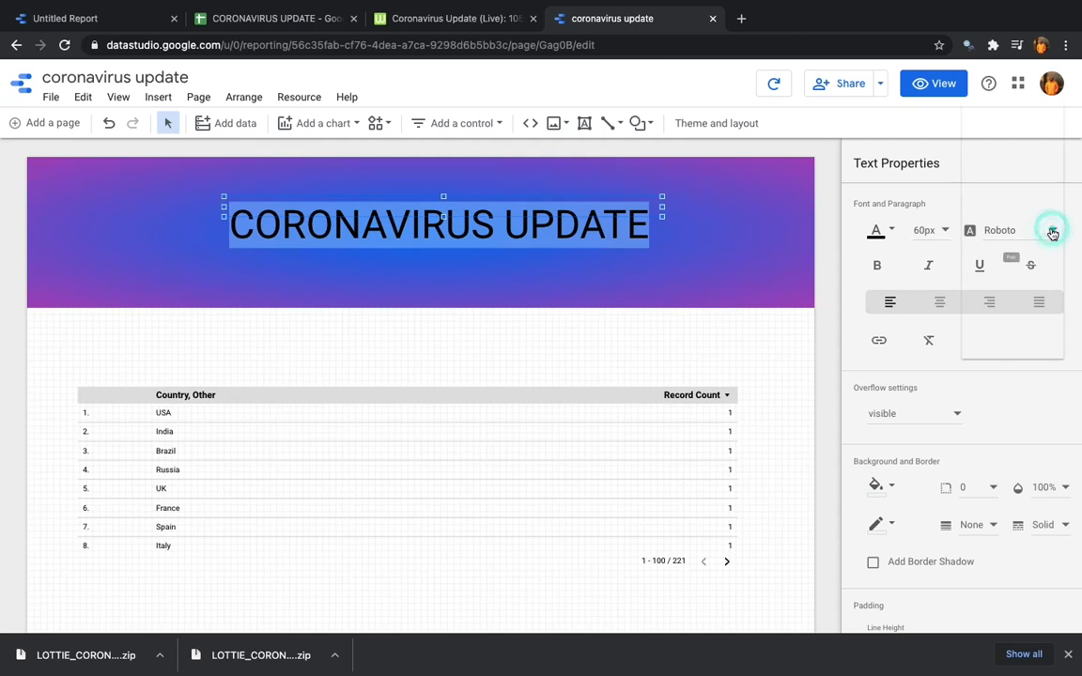
{"action": "scroll", "coordinate": [998, 241], "scroll_direction": "up", "scroll_amount": 3}
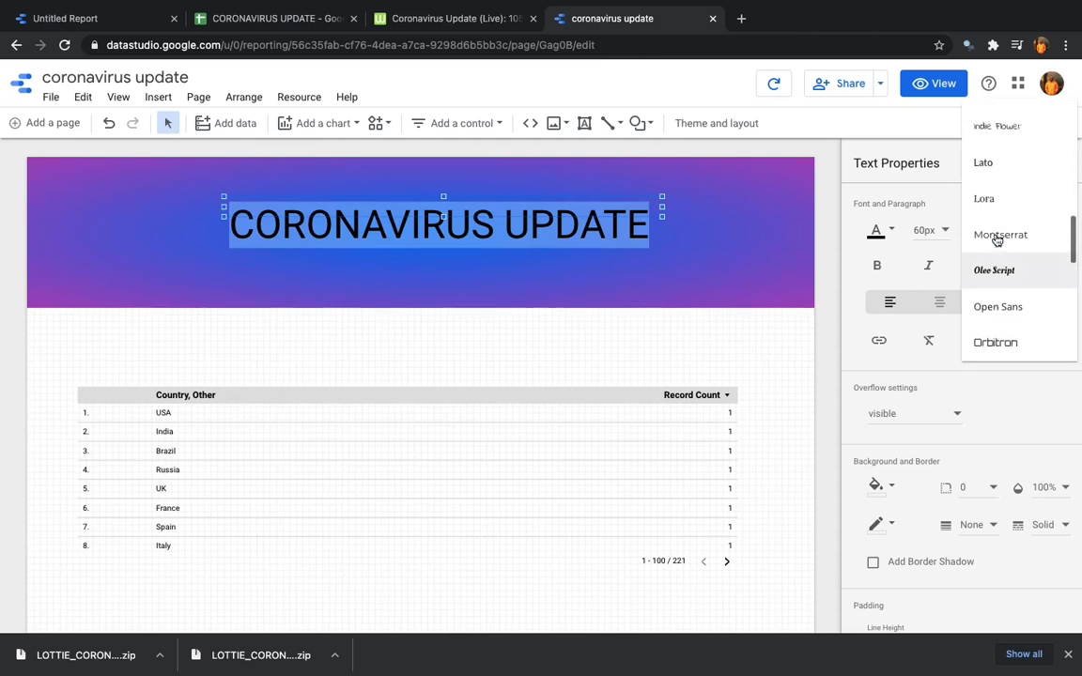
{"action": "left_click", "coordinate": [998, 279]}
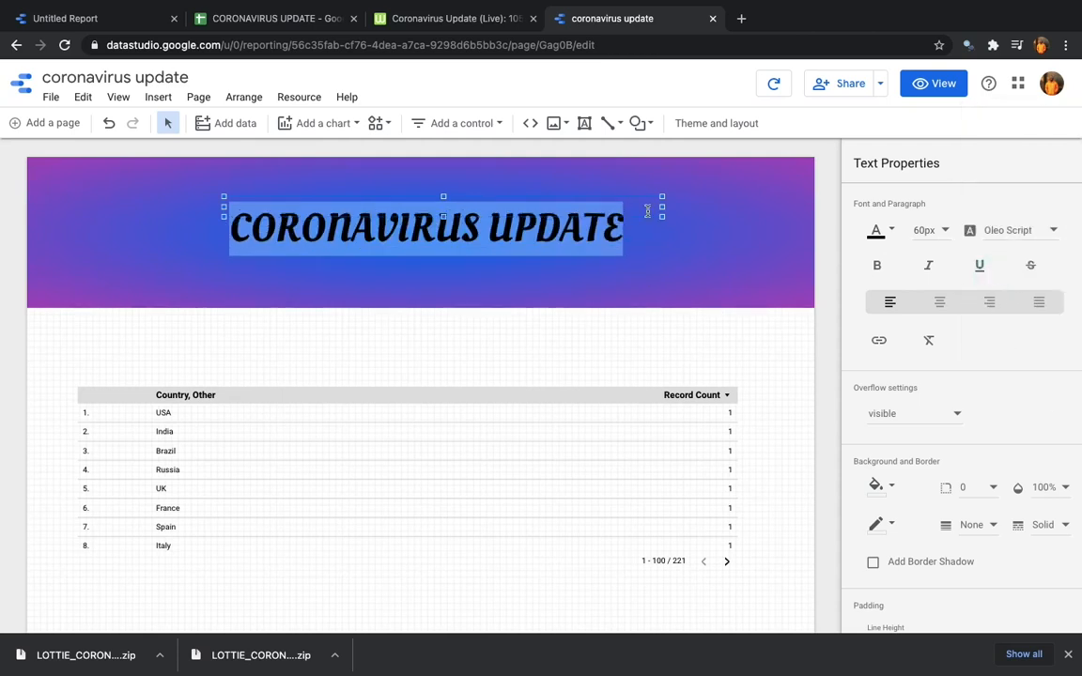
{"action": "left_click", "coordinate": [679, 231]}
{"action": "scroll", "coordinate": [474, 297], "scroll_direction": "down", "scroll_amount": 3}
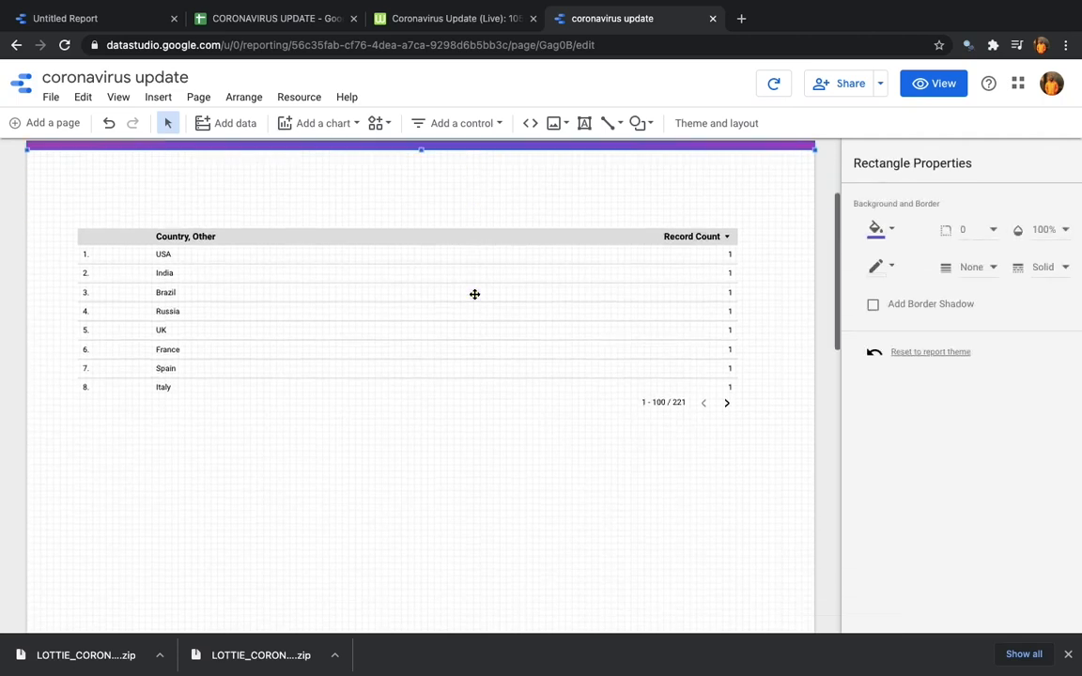
{"action": "scroll", "coordinate": [473, 297], "scroll_direction": "up", "scroll_amount": 3}
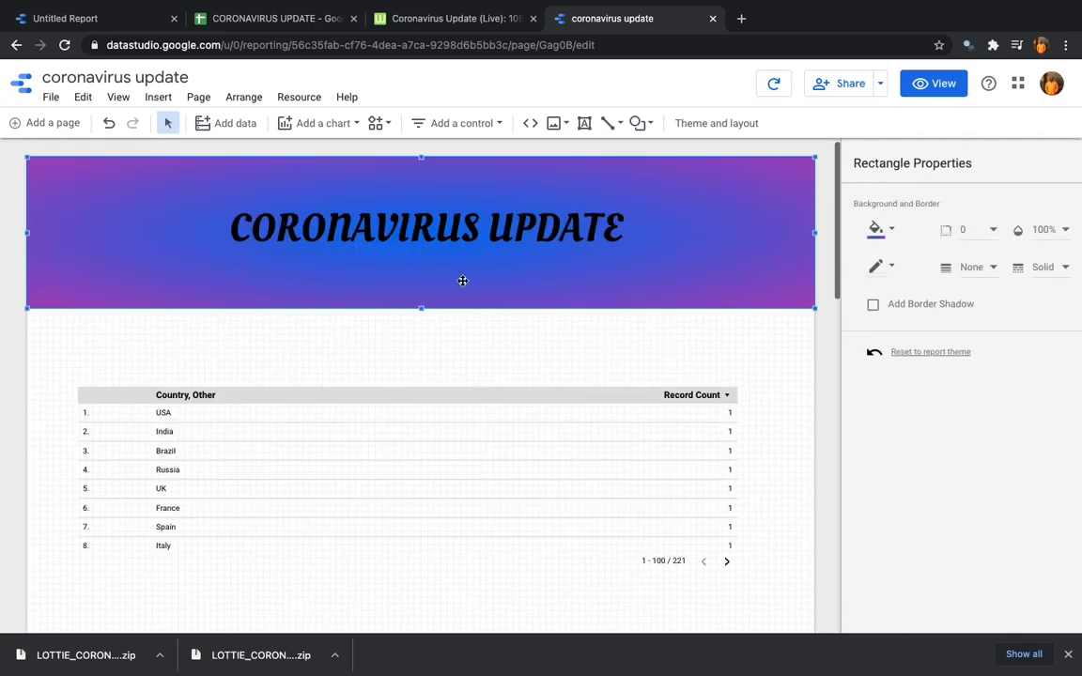
- Add a border shadow to the header rectangle and deselect it
{"action": "left_click", "coordinate": [416, 329]}
{"action": "left_click", "coordinate": [418, 273]}
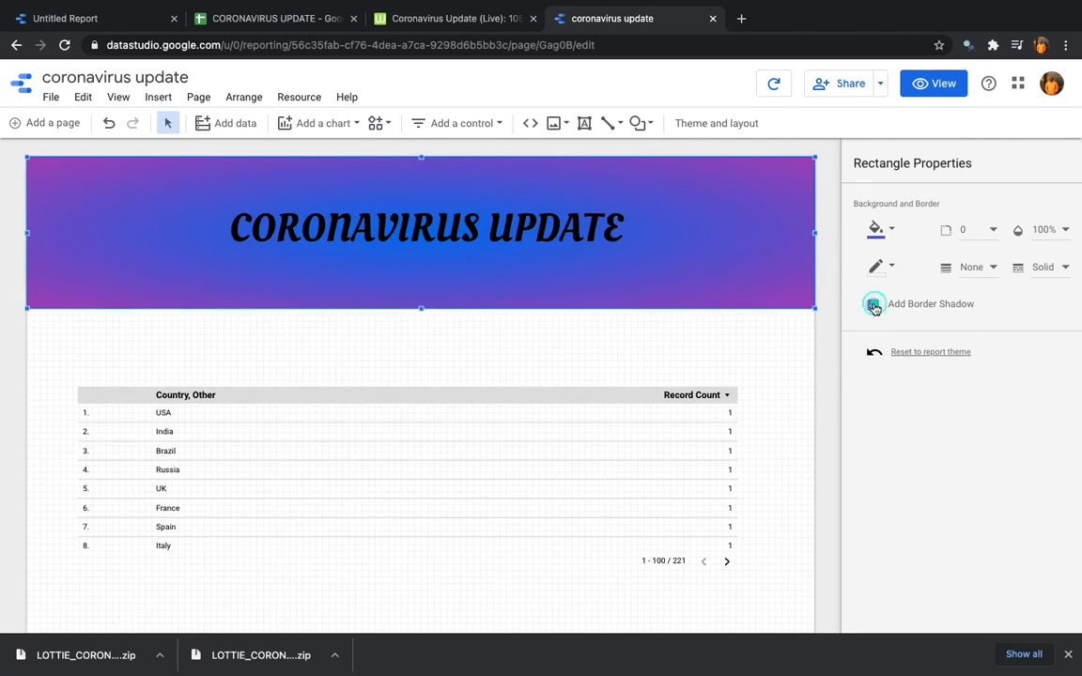
{"action": "left_click", "coordinate": [712, 334]}
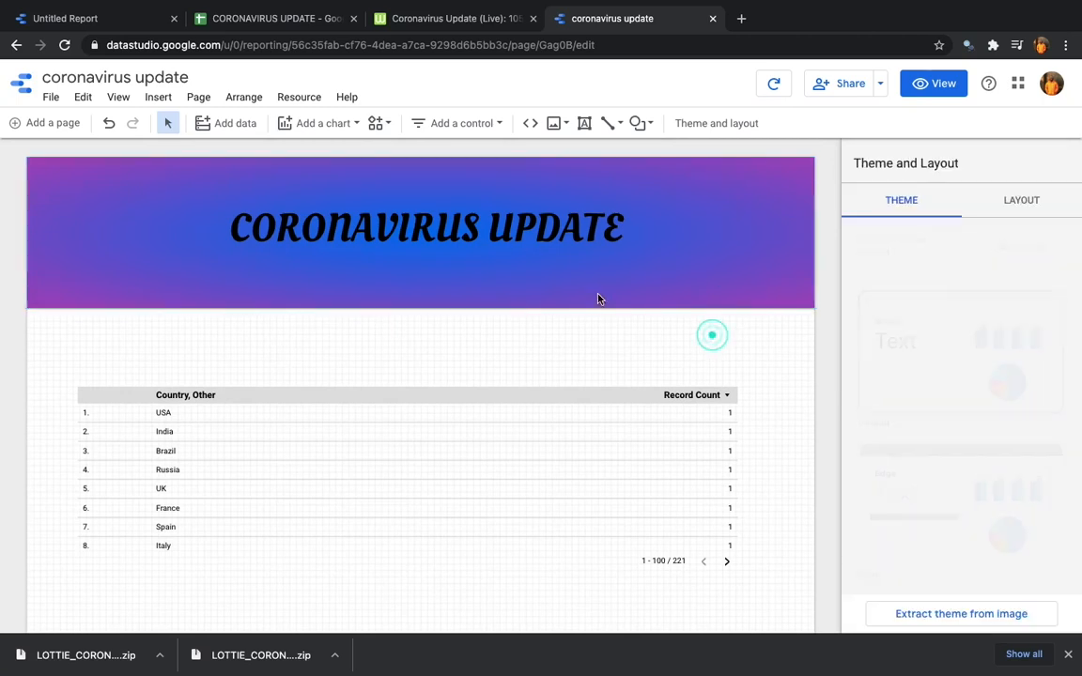
{"action": "left_click", "coordinate": [133, 229]}
{"action": "left_click", "coordinate": [619, 349]}
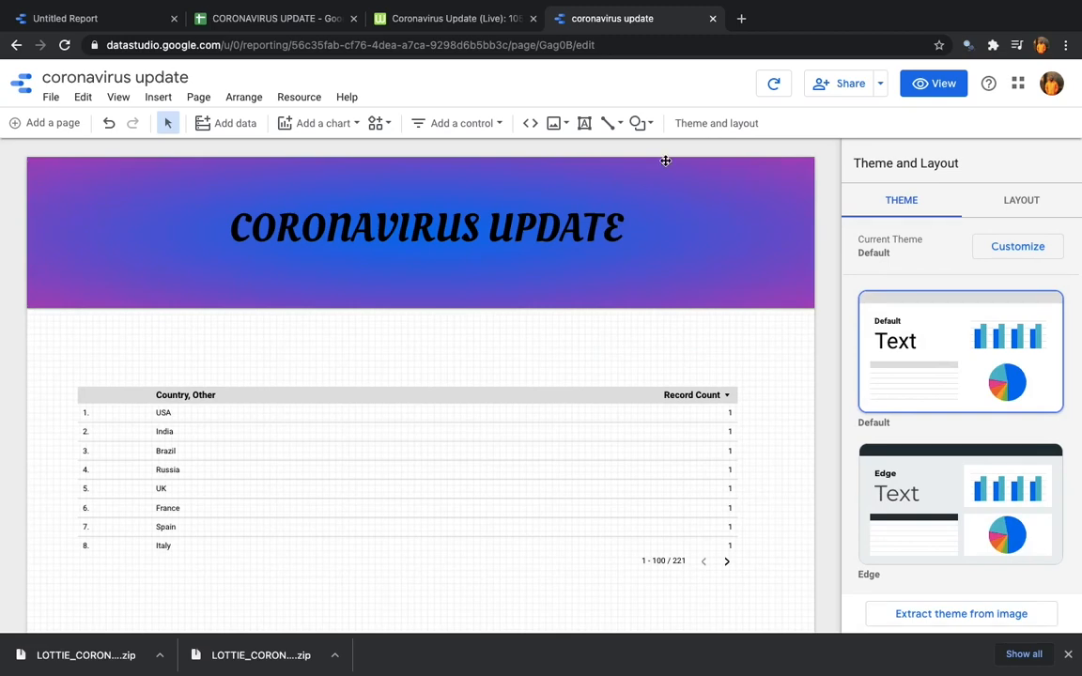
- Open the LottieFiles website in a new browser tab and go to its home page
{"action": "left_click", "coordinate": [738, 18]}
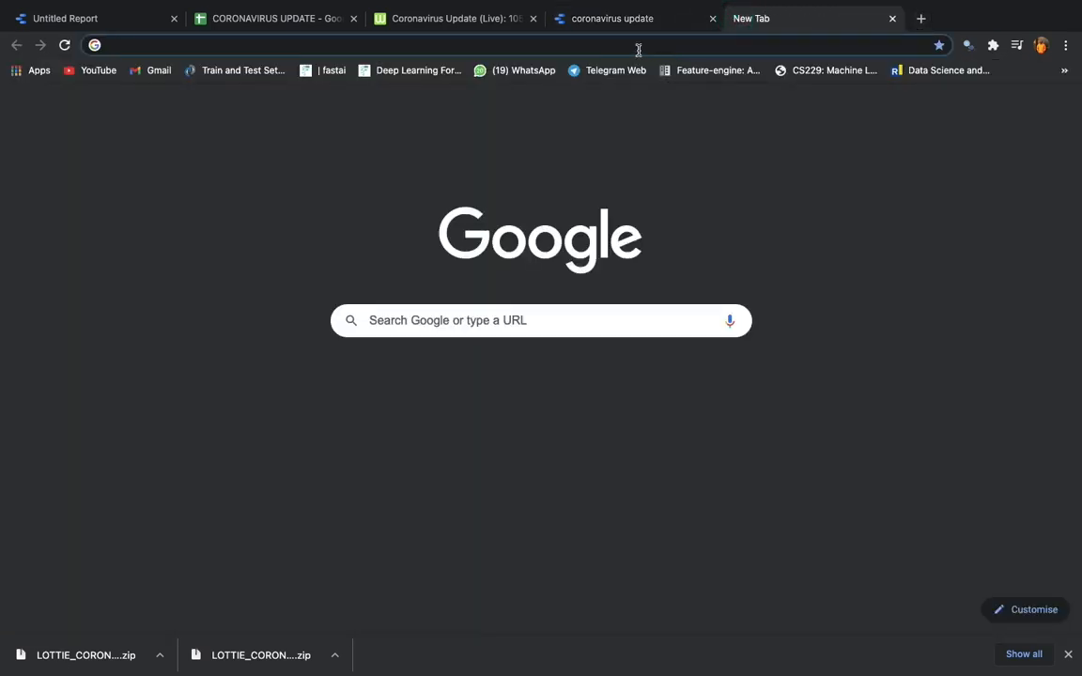
{"action": "type", "text": "LO"}
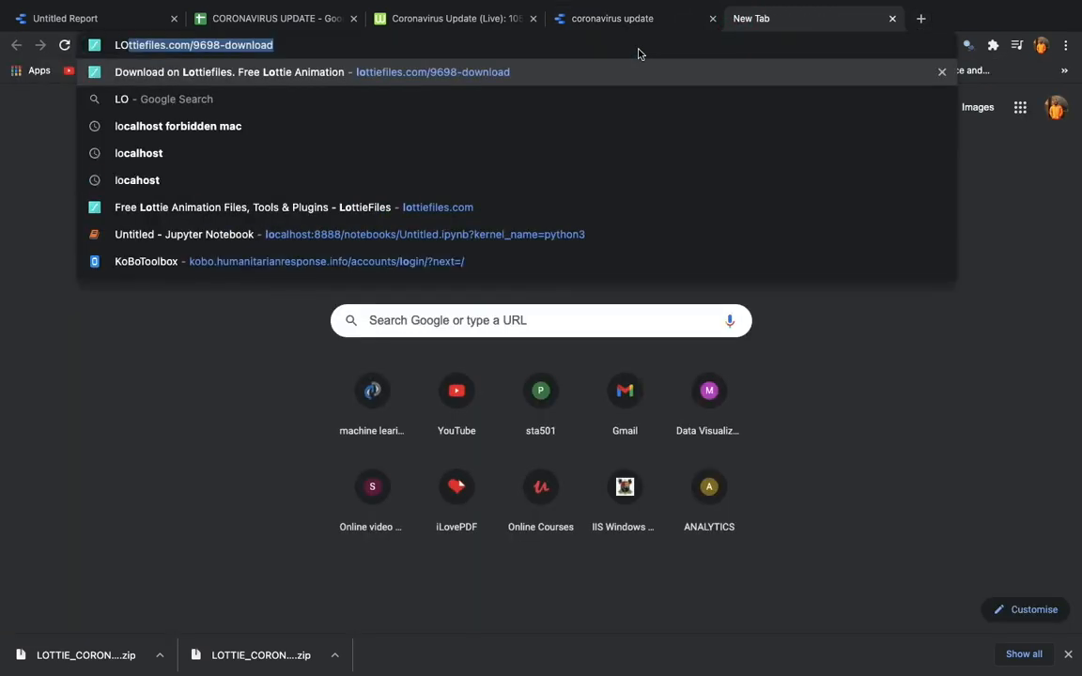
{"action": "key", "text": "Return"}
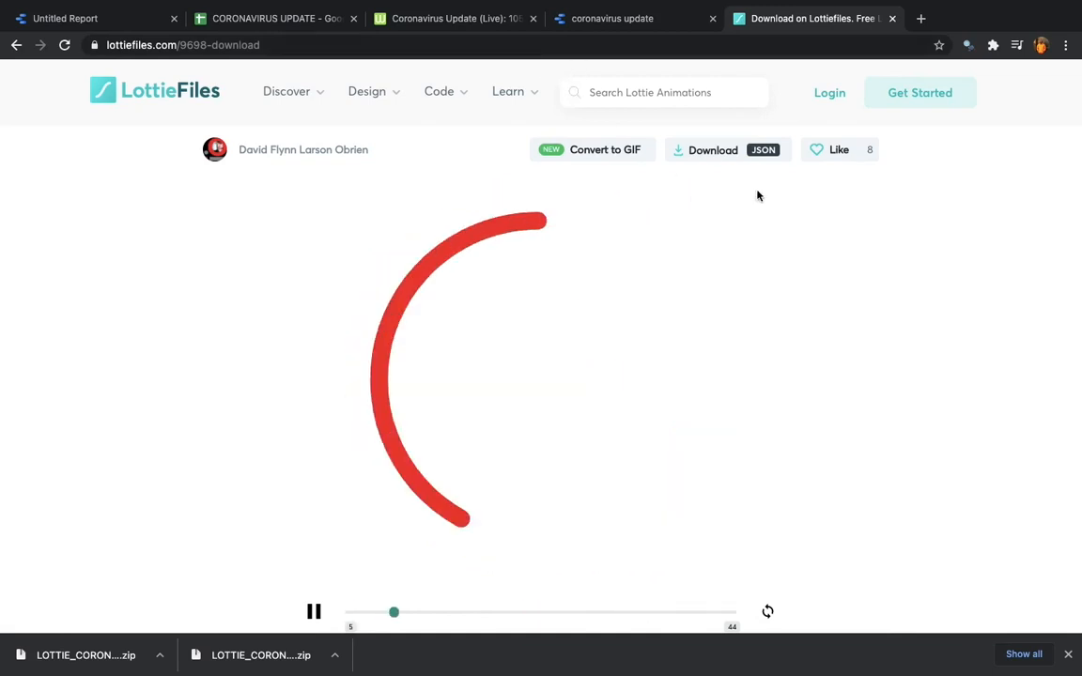
{"action": "left_click", "coordinate": [159, 95]}
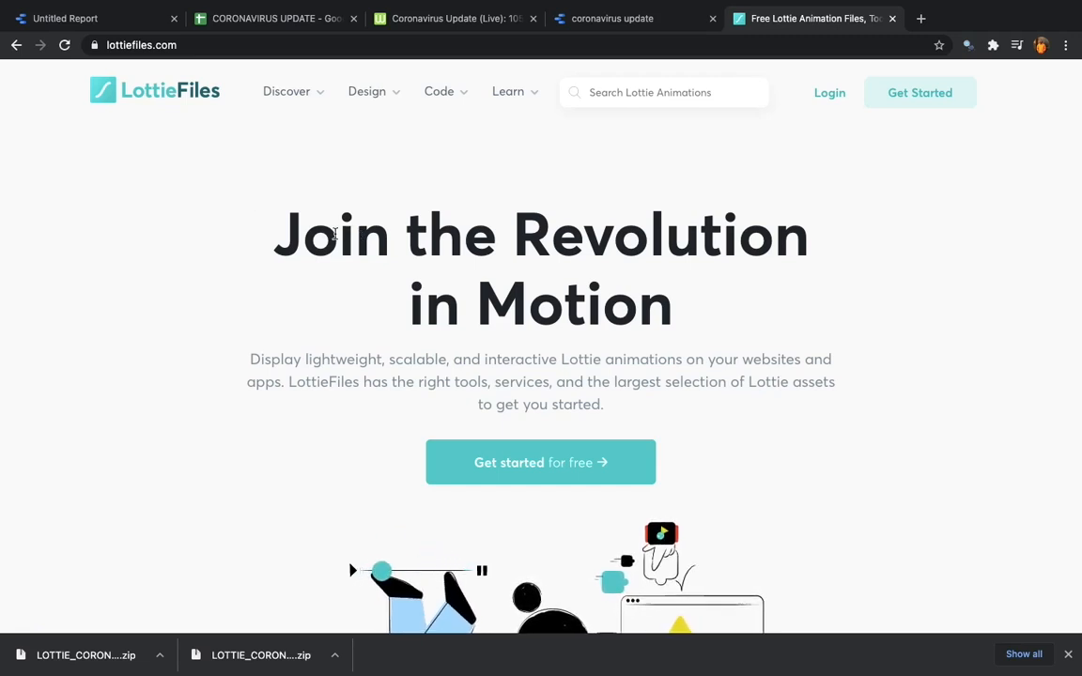
- Switch back to the coronavirus update report in Data Studio and insert the image 19635-coronavirus-hologram.gif from the computer
{"action": "left_click", "coordinate": [606, 21]}
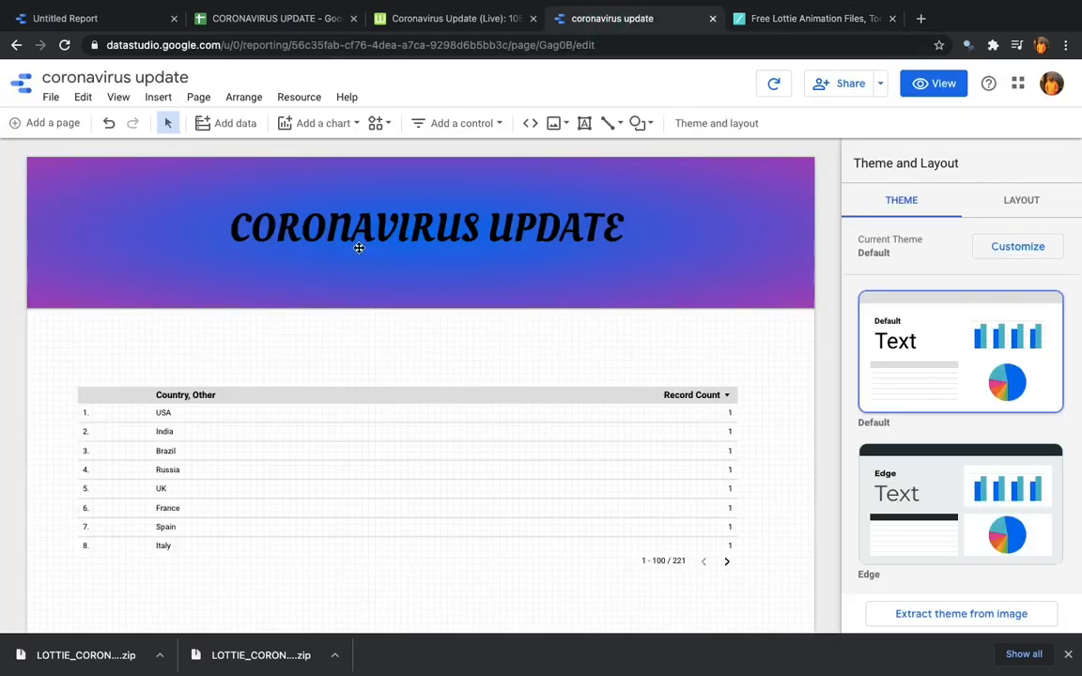
{"action": "left_click", "coordinate": [558, 126]}
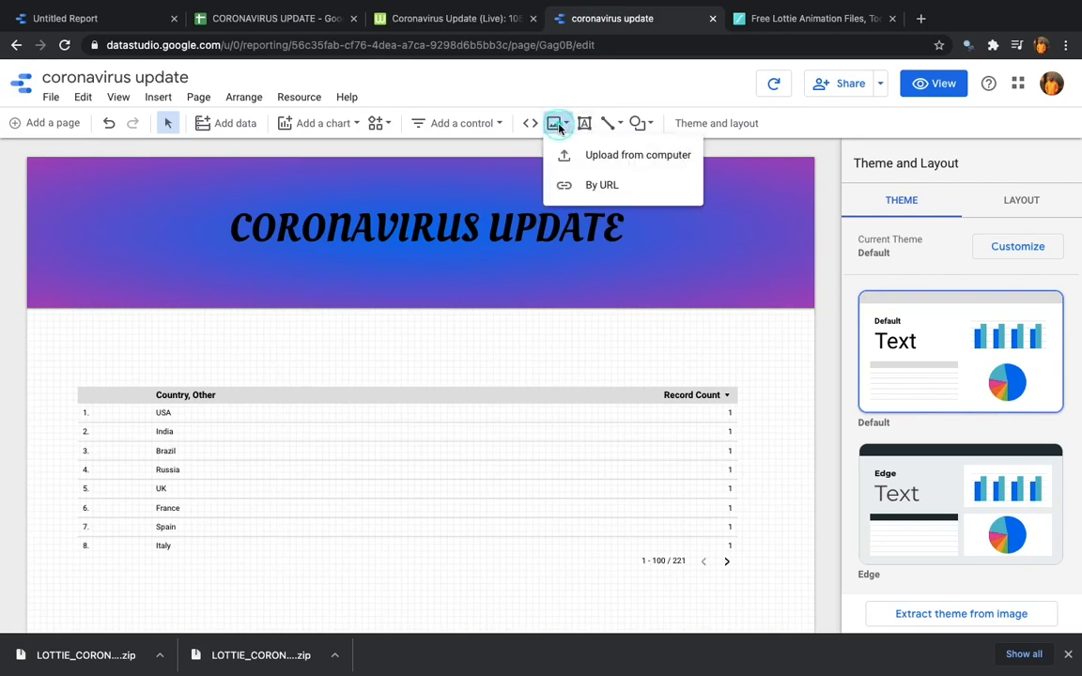
{"action": "left_click", "coordinate": [602, 156]}
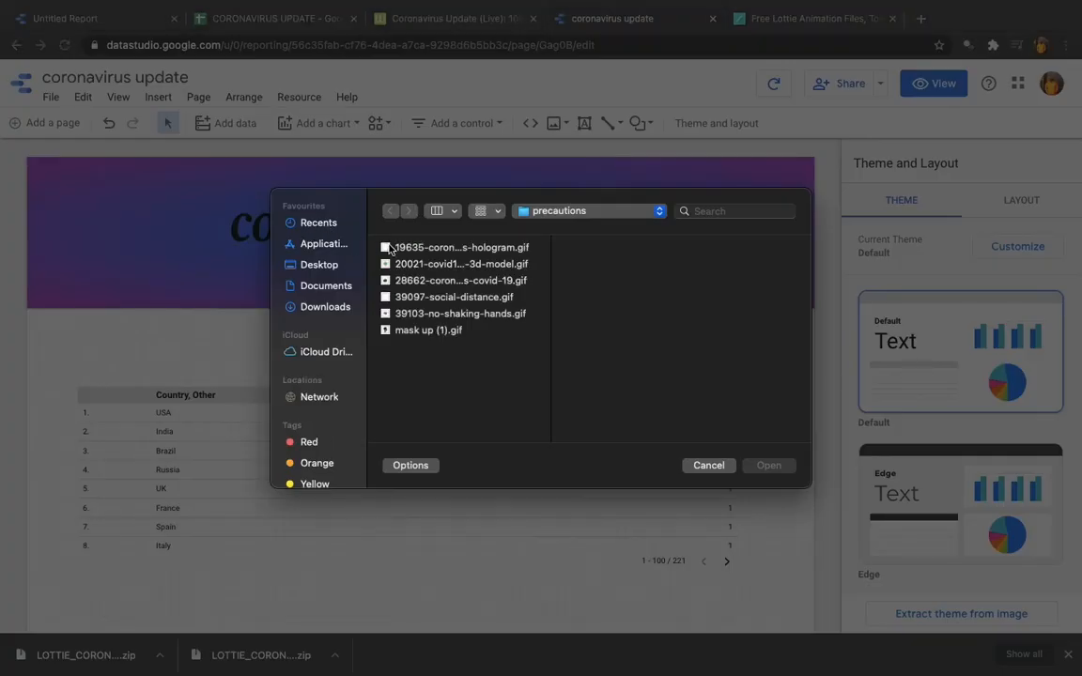
{"action": "left_click", "coordinate": [445, 248]}
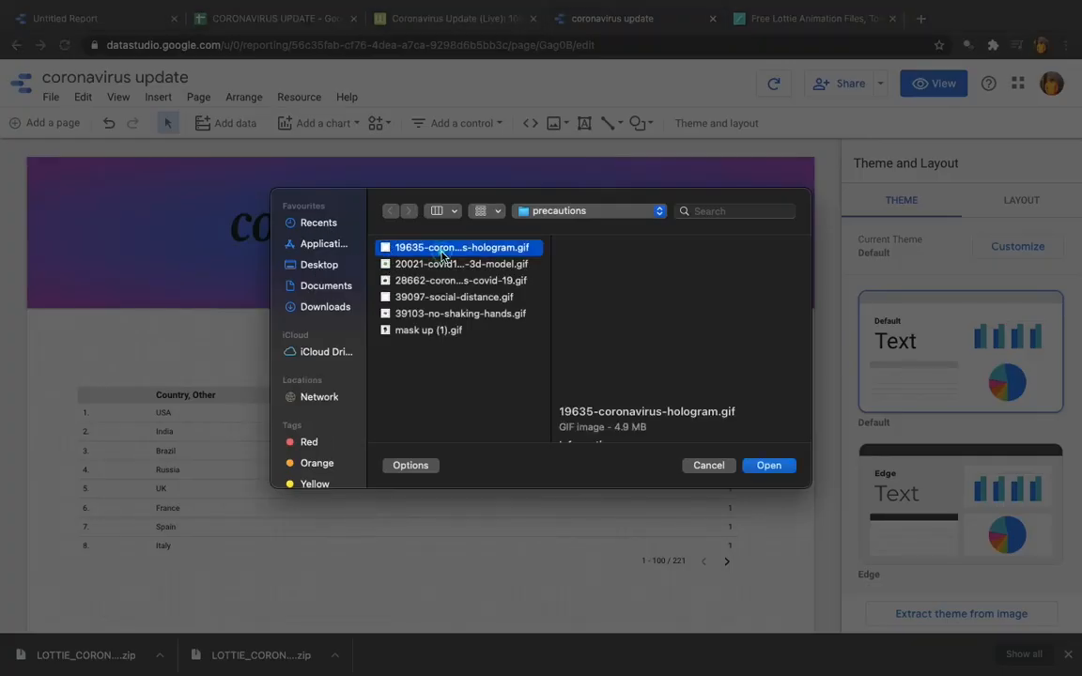
{"action": "left_click", "coordinate": [766, 465]}
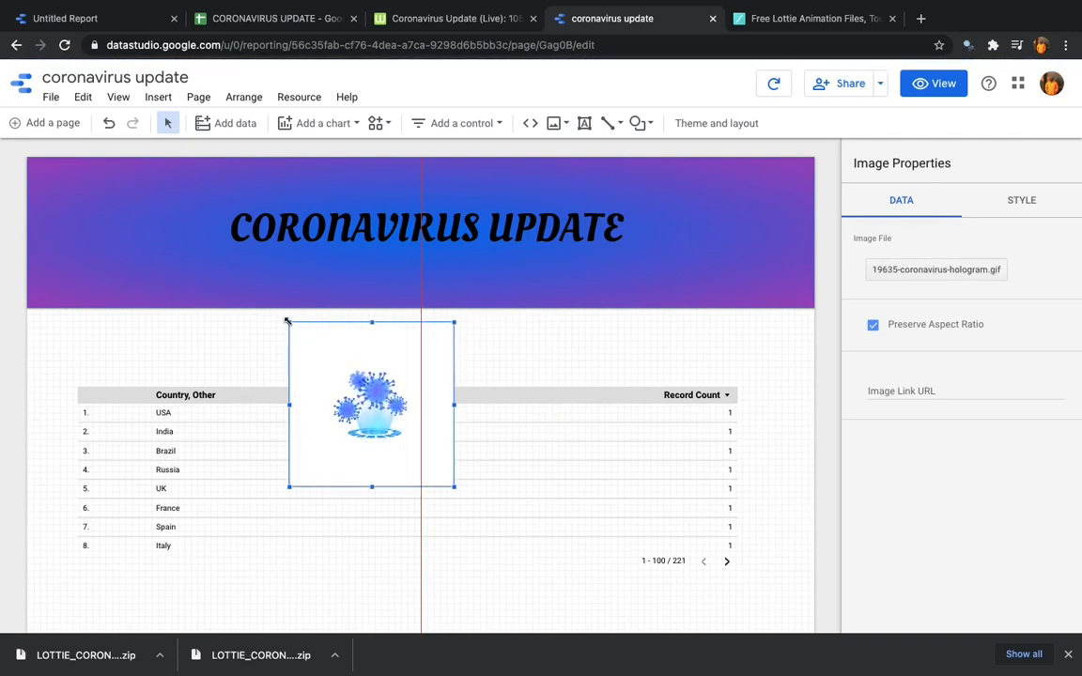
- Shrink the hologram image slightly and place it at the left end of the header rectangle
{"action": "left_click_drag", "start_coordinate": [288, 321], "coordinate": [312, 347]}
{"action": "left_click_drag", "start_coordinate": [357, 386], "coordinate": [91, 203]}
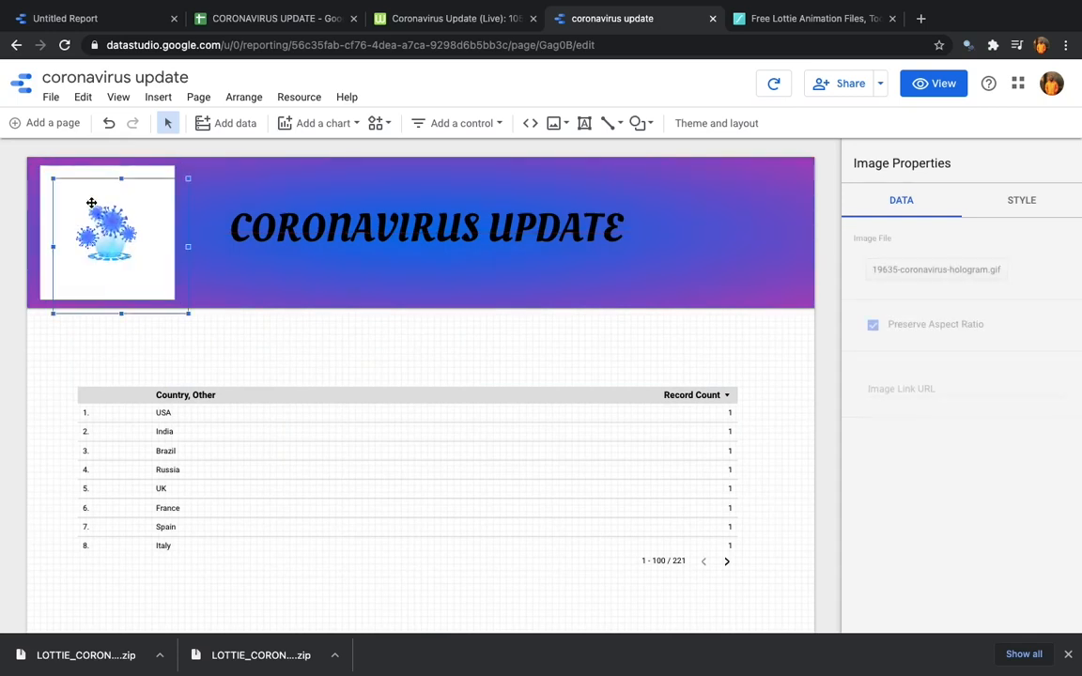
- Duplicate the hologram image and move the copy to the right end of the header, level with the original
{"action": "left_click_drag", "start_coordinate": [90, 204], "coordinate": [91, 203]}
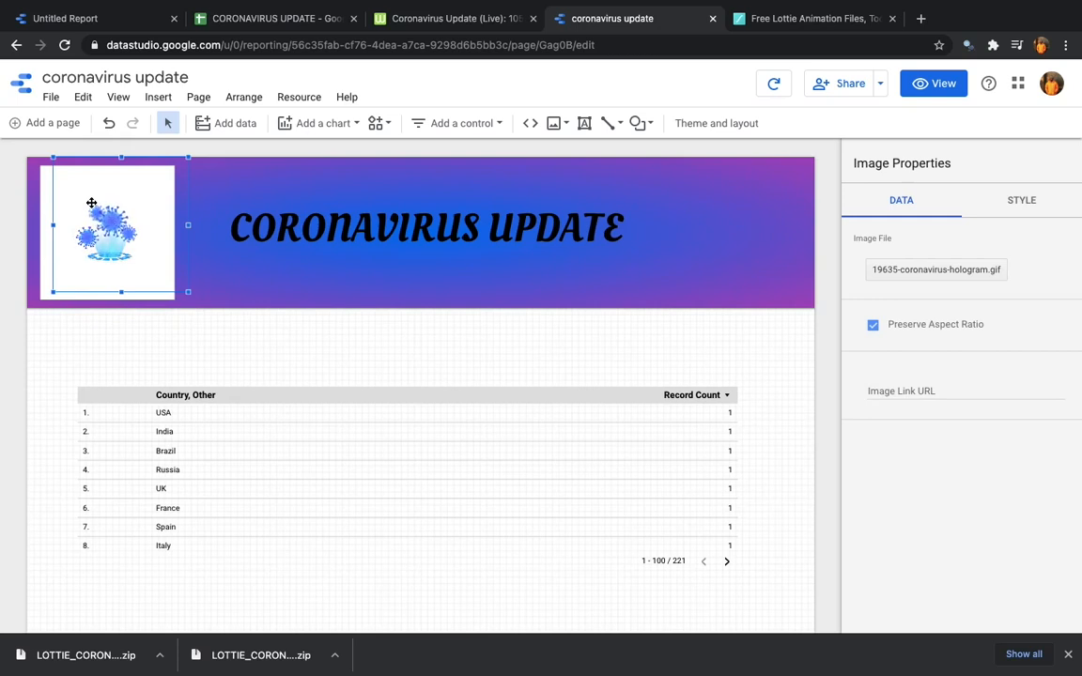
{"action": "key", "text": "Down"}
{"action": "key", "text": "Right"}
{"action": "key", "text": "Right"}
{"action": "key", "text": "Right"}
{"action": "key", "text": "Right"}
{"action": "key", "text": "Right"}
{"action": "key", "text": "Right"}
{"action": "key", "text": "Right"}
{"action": "key", "text": "Right"}
{"action": "key", "text": "Right"}
{"action": "key", "text": "Right"}
{"action": "key", "text": "Right"}
{"action": "key", "text": "Right"}
{"action": "key", "text": "Right"}
{"action": "key", "text": "Right"}
{"action": "key", "text": "Right"}
{"action": "key", "text": "Right"}
{"action": "key", "text": "Right"}
{"action": "key", "text": "Right"}
{"action": "key", "text": "Right"}
{"action": "key", "text": "Right"}
{"action": "key", "text": "Right"}
{"action": "key", "text": "Right"}
{"action": "key", "text": "Right"}
{"action": "key", "text": "Right"}
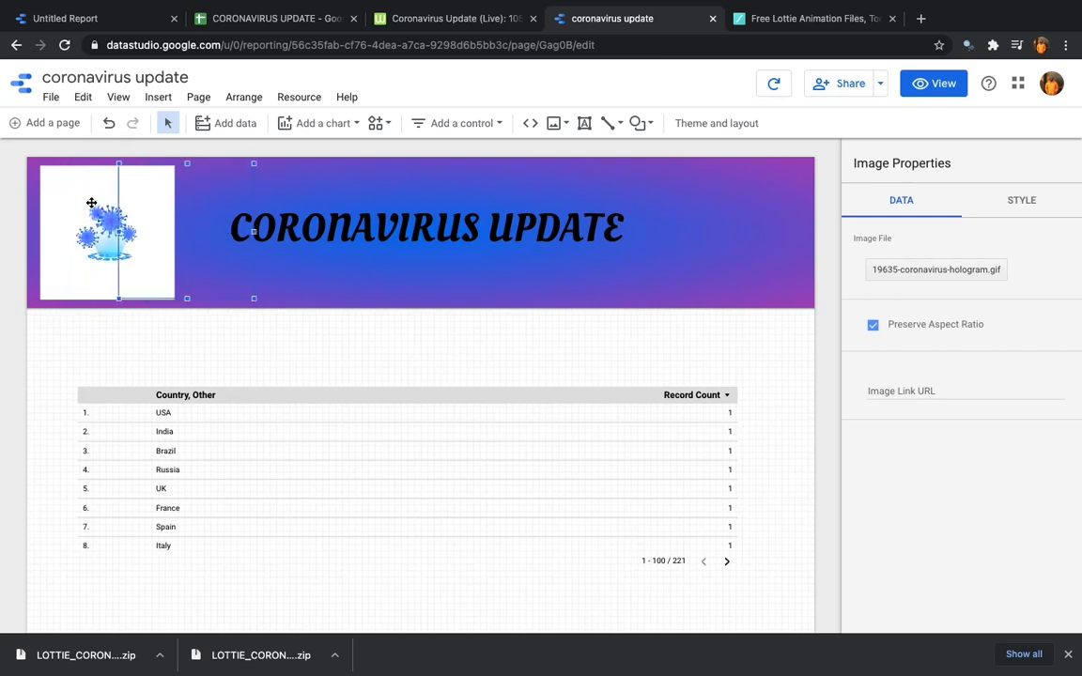
{"action": "key", "text": "Right"}
{"action": "key", "text": "Right"}
{"action": "key", "text": "Right"}
{"action": "key", "text": "Right"}
{"action": "key", "text": "Right"}
{"action": "key", "text": "Right"}
{"action": "key", "text": "Right"}
{"action": "key", "text": "Right"}
{"action": "key", "text": "Right"}
{"action": "key", "text": "Right"}
{"action": "key", "text": "Right"}
{"action": "key", "text": "Right"}
{"action": "key", "text": "Right"}
{"action": "key", "text": "Right"}
{"action": "key", "text": "Right"}
{"action": "key", "text": "Right"}
{"action": "key", "text": "Right"}
{"action": "key", "text": "Right"}
{"action": "key", "text": "Right"}
{"action": "key", "text": "Right"}
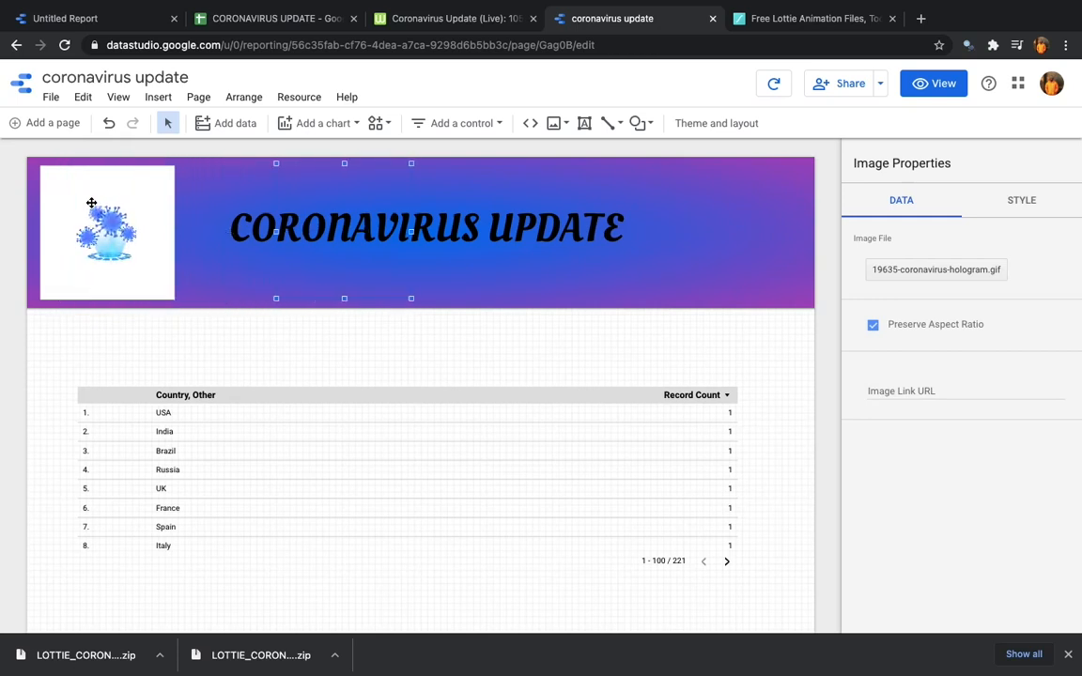
{"action": "key", "text": "Right"}
{"action": "key", "text": "Right"}
{"action": "key", "text": "Right"}
{"action": "key", "text": "Right"}
{"action": "key", "text": "Right"}
{"action": "key", "text": "Right"}
{"action": "key", "text": "Right"}
{"action": "key", "text": "Right"}
{"action": "key", "text": "Right"}
{"action": "key", "text": "Right"}
{"action": "key", "text": "Right"}
{"action": "key", "text": "Right"}
{"action": "key", "text": "Right"}
{"action": "key", "text": "Right"}
{"action": "key", "text": "Right"}
{"action": "key", "text": "Right"}
{"action": "key", "text": "Right"}
{"action": "key", "text": "Right"}
{"action": "key", "text": "Right"}
{"action": "key", "text": "Right"}
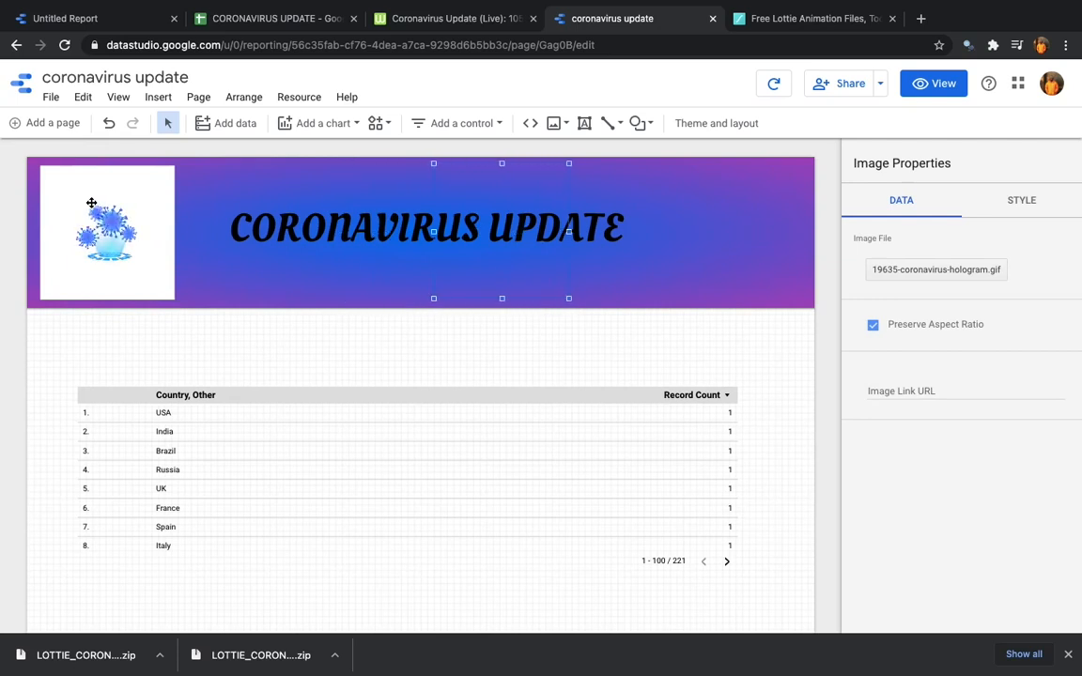
{"action": "key", "text": "Right"}
{"action": "key", "text": "Right"}
{"action": "key", "text": "Right"}
{"action": "key", "text": "Right"}
{"action": "key", "text": "Right"}
{"action": "key", "text": "Right"}
{"action": "key", "text": "Right"}
{"action": "key", "text": "Right"}
{"action": "key", "text": "Right"}
{"action": "key", "text": "Right"}
{"action": "key", "text": "Right"}
{"action": "key", "text": "Right"}
{"action": "key", "text": "Right"}
{"action": "key", "text": "Right"}
{"action": "key", "text": "Right"}
{"action": "key", "text": "Right"}
{"action": "key", "text": "Right"}
{"action": "key", "text": "Right"}
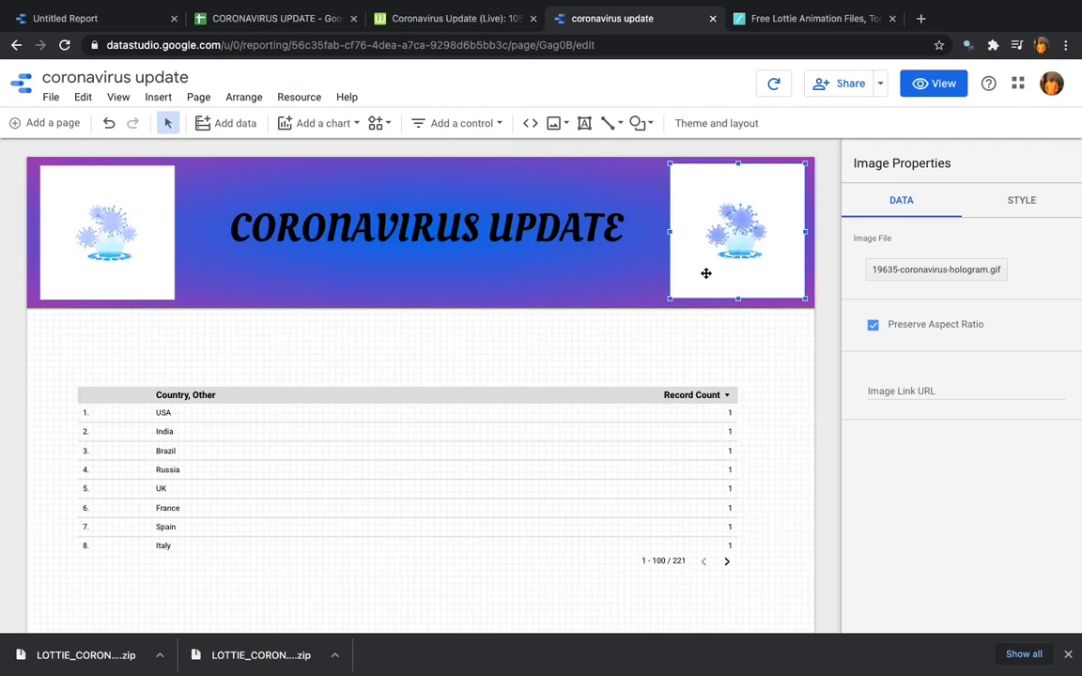
- Replace the image file of the copy at the header's right end with 20021-covid19-coronavirus-3d-model.gif
{"action": "left_click", "coordinate": [915, 271]}
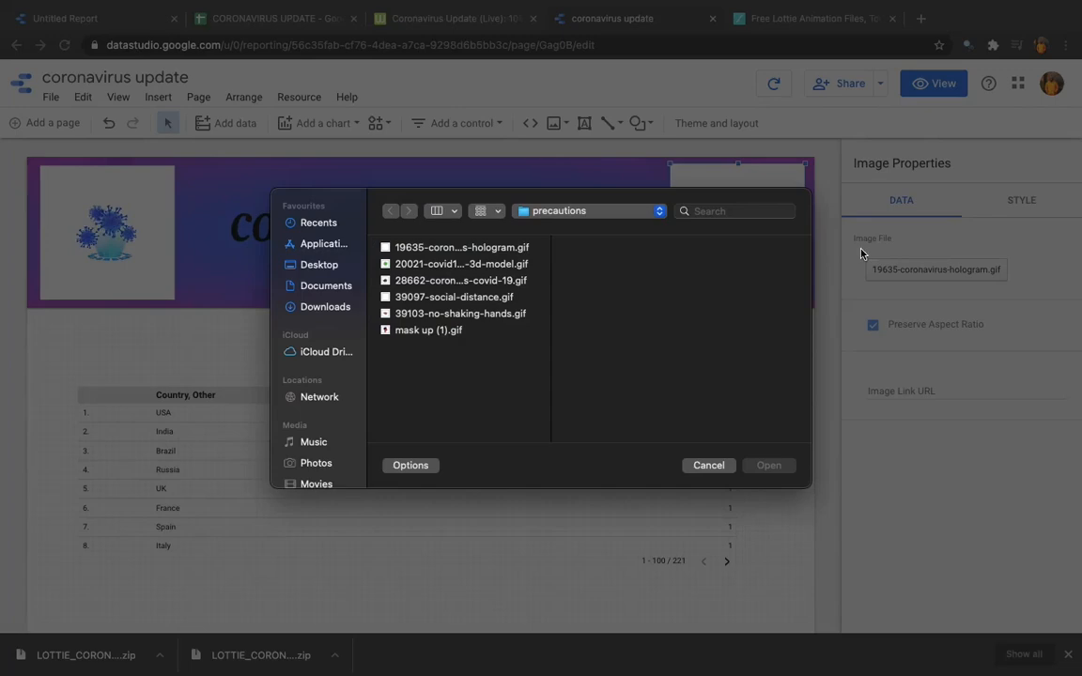
{"action": "left_click", "coordinate": [446, 269]}
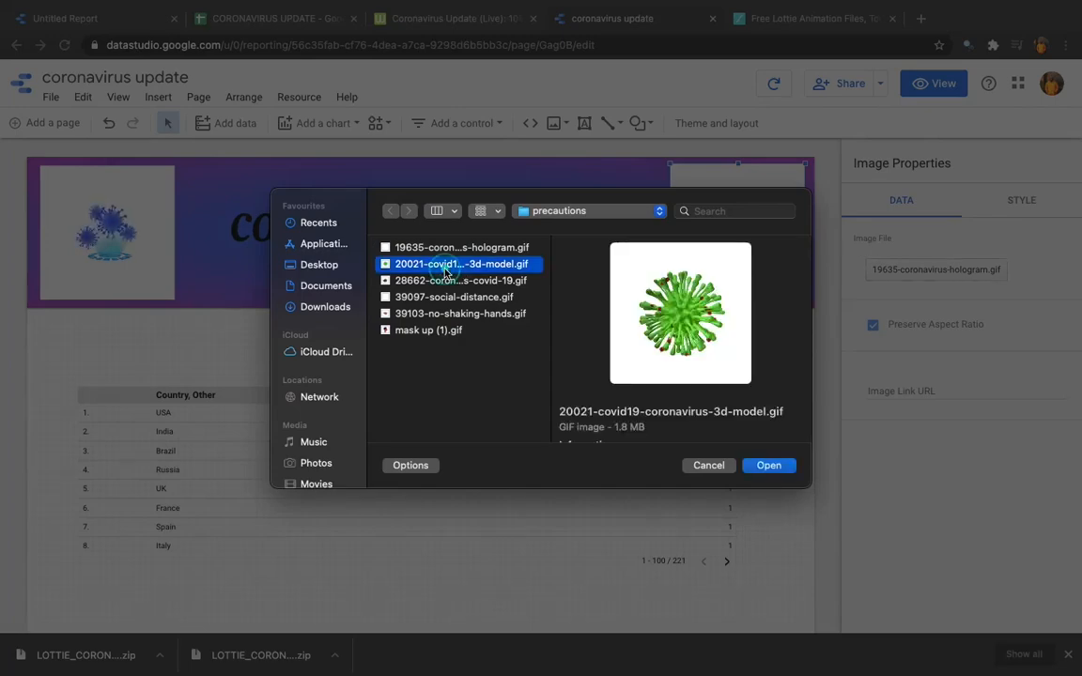
{"action": "left_click", "coordinate": [763, 467]}
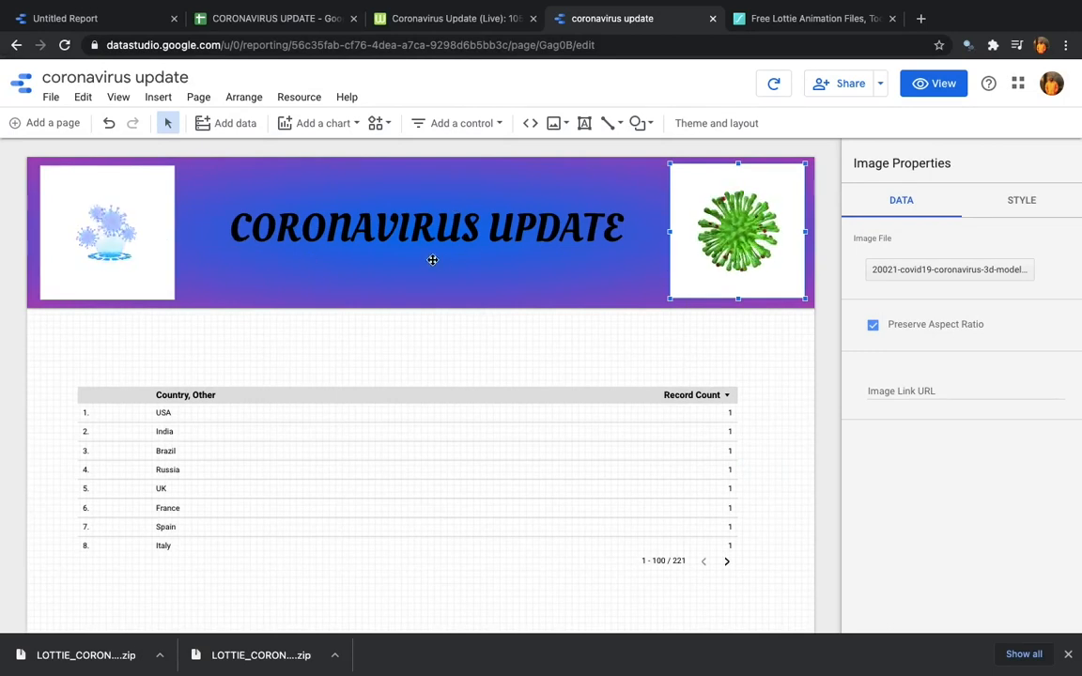
- Delete the Country, Other table below the header
{"action": "left_click", "coordinate": [344, 401]}
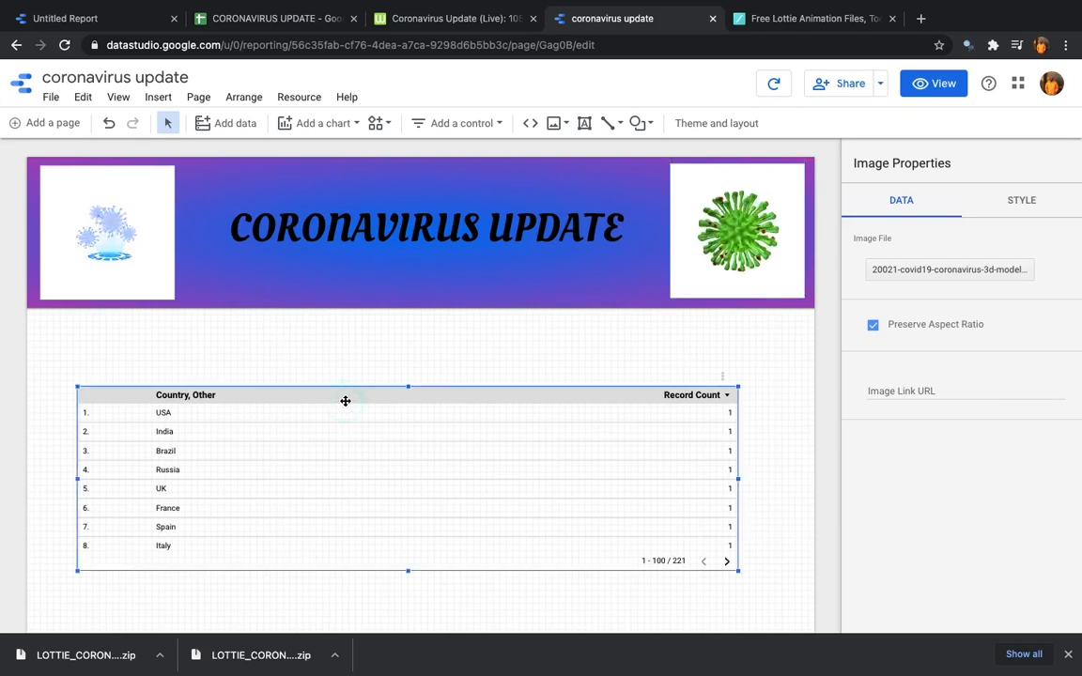
{"action": "key", "text": "Delete"}
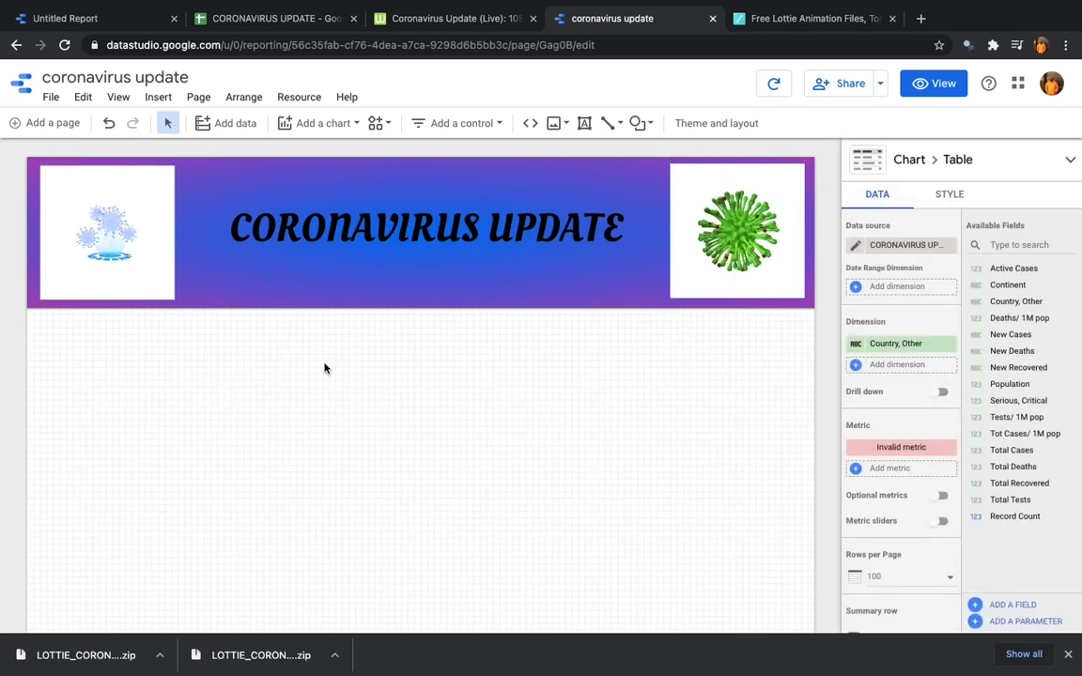
- Add a one-line text box below the header's left part and enter "Coronavirus Disease (COVID-19) ADVISE FOR THE PU"
{"action": "scroll", "coordinate": [338, 347], "scroll_direction": "down", "scroll_amount": 1}
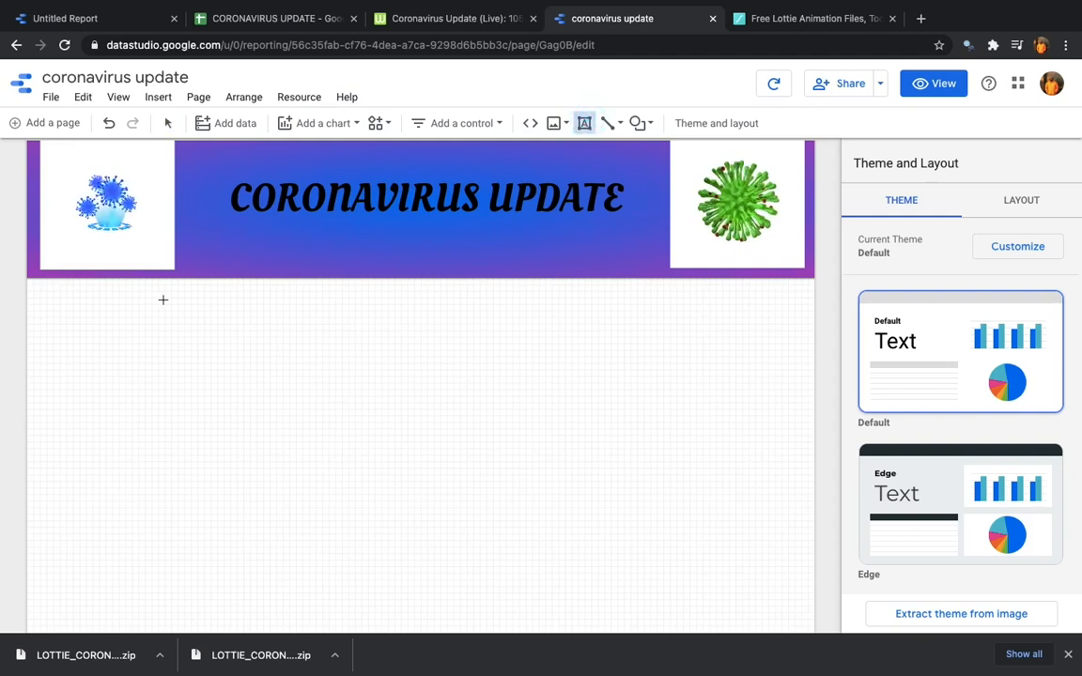
{"action": "left_click_drag", "start_coordinate": [74, 315], "coordinate": [324, 333]}
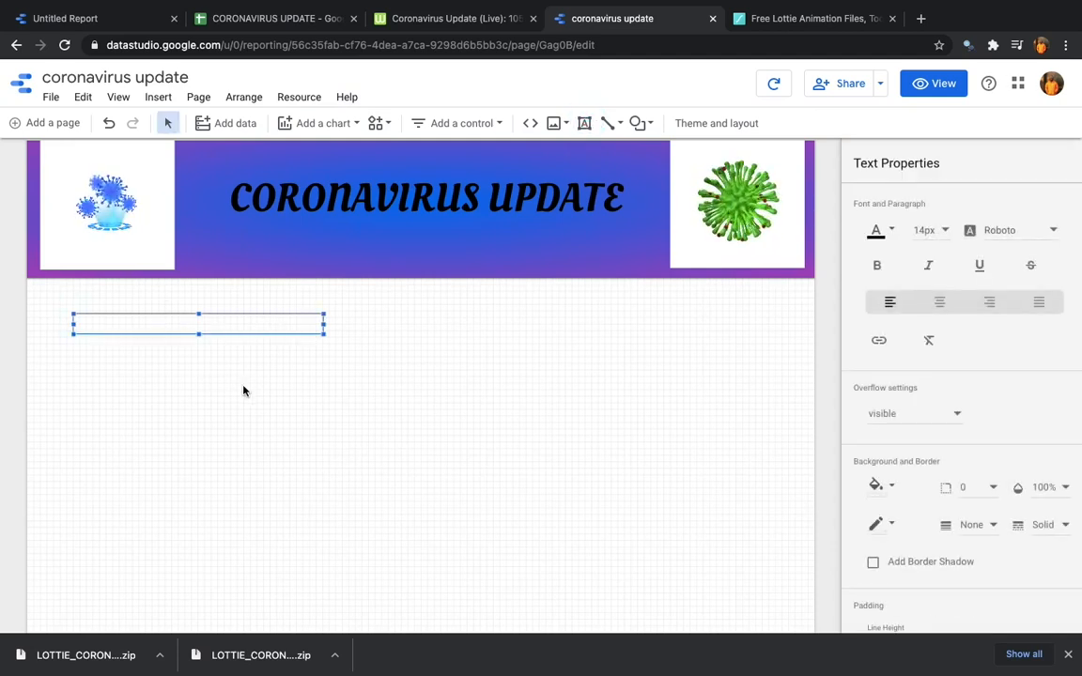
{"action": "type", "text": "Coro"}
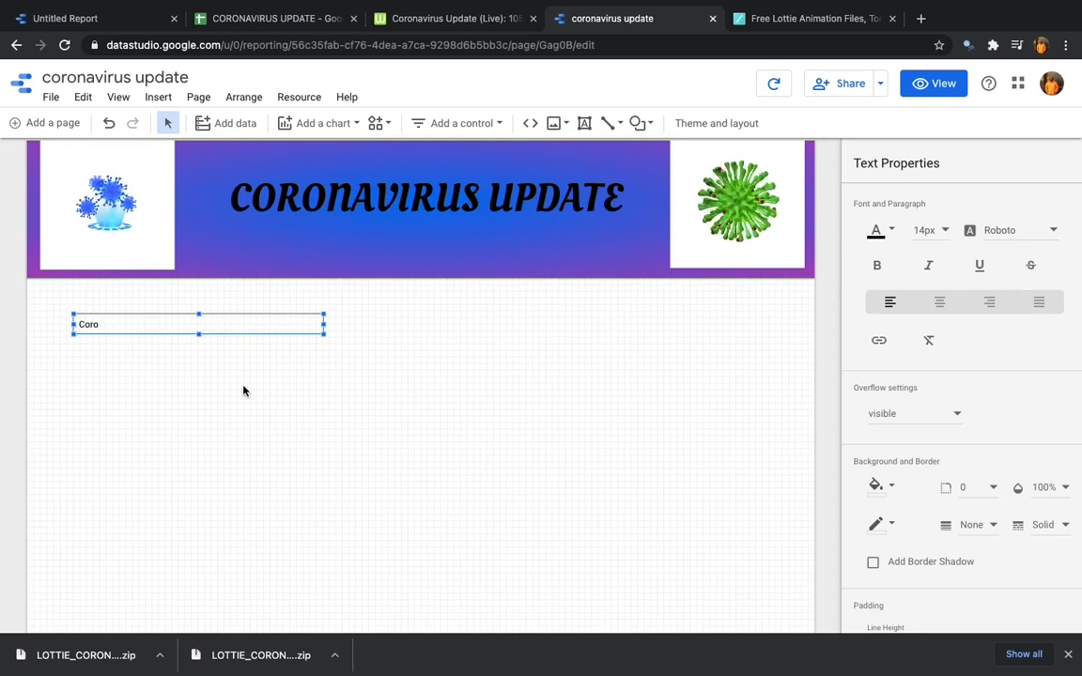
{"action": "type", "text": "navirus Dise"}
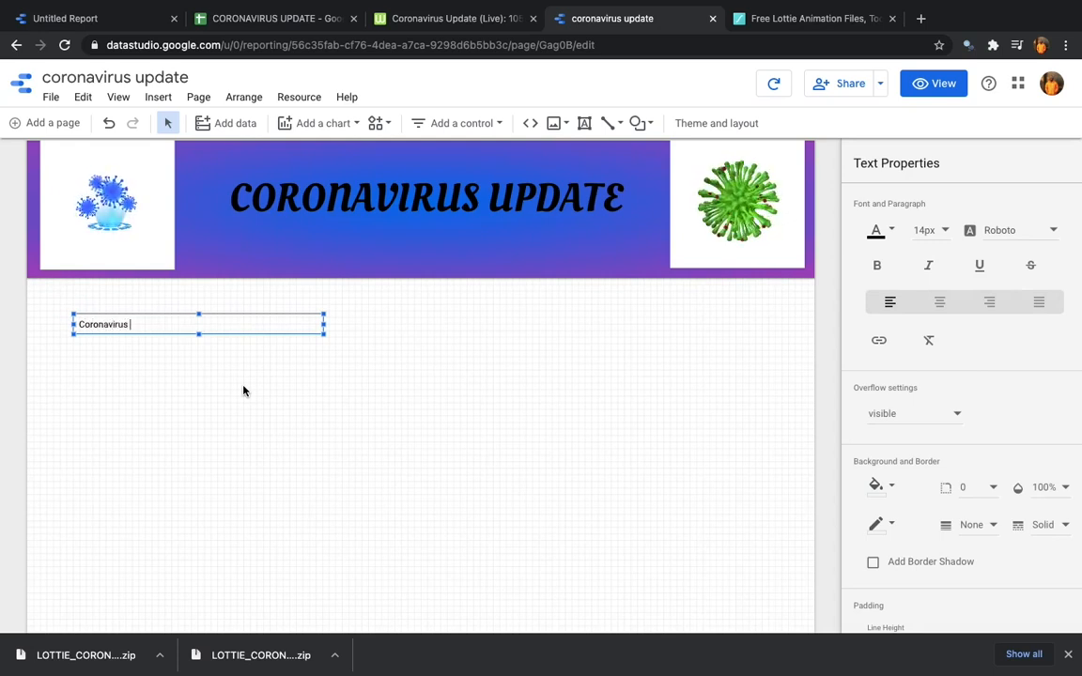
{"action": "type", "text": "ase "}
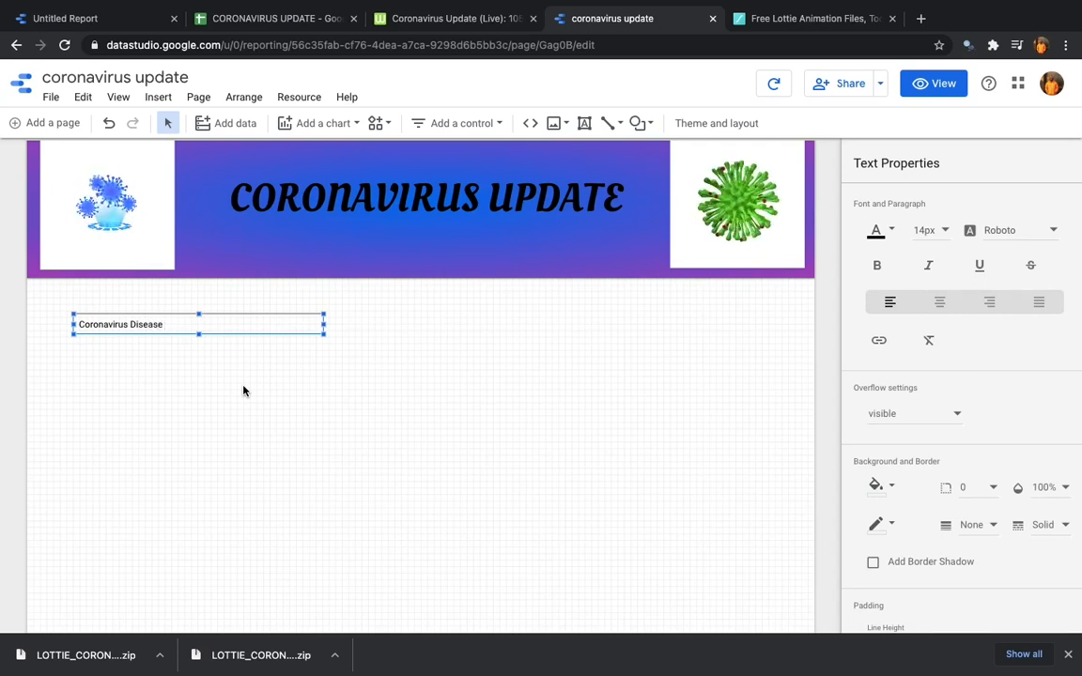
{"action": "type", "text": "(C"}
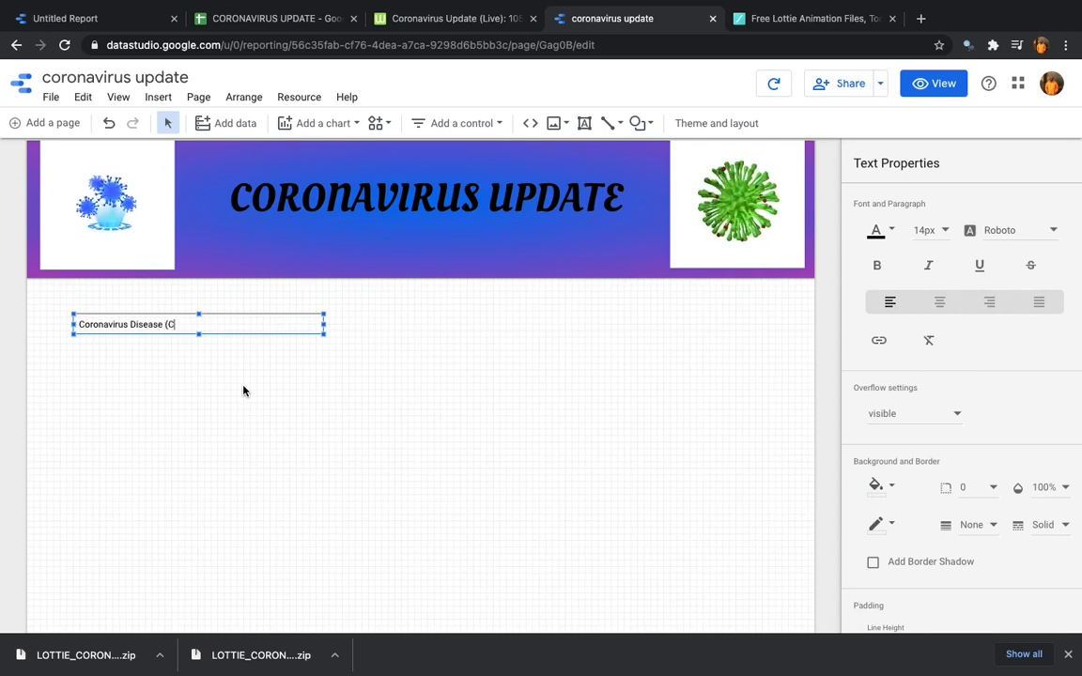
{"action": "type", "text": "OVID-1"}
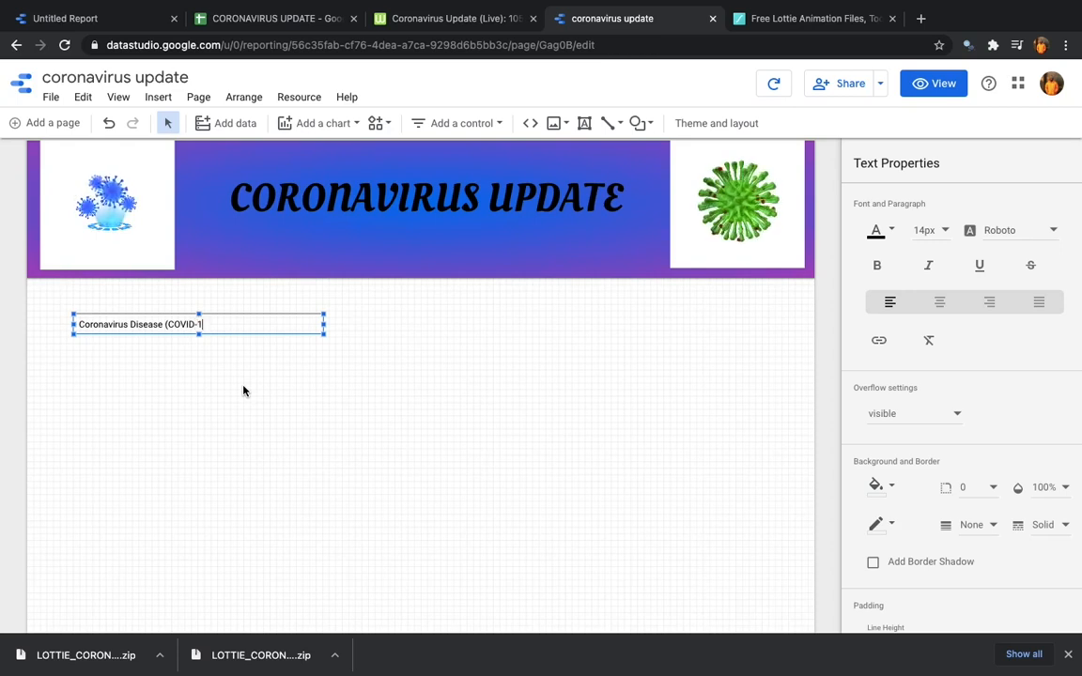
{"action": "type", "text": "9) ADVI"}
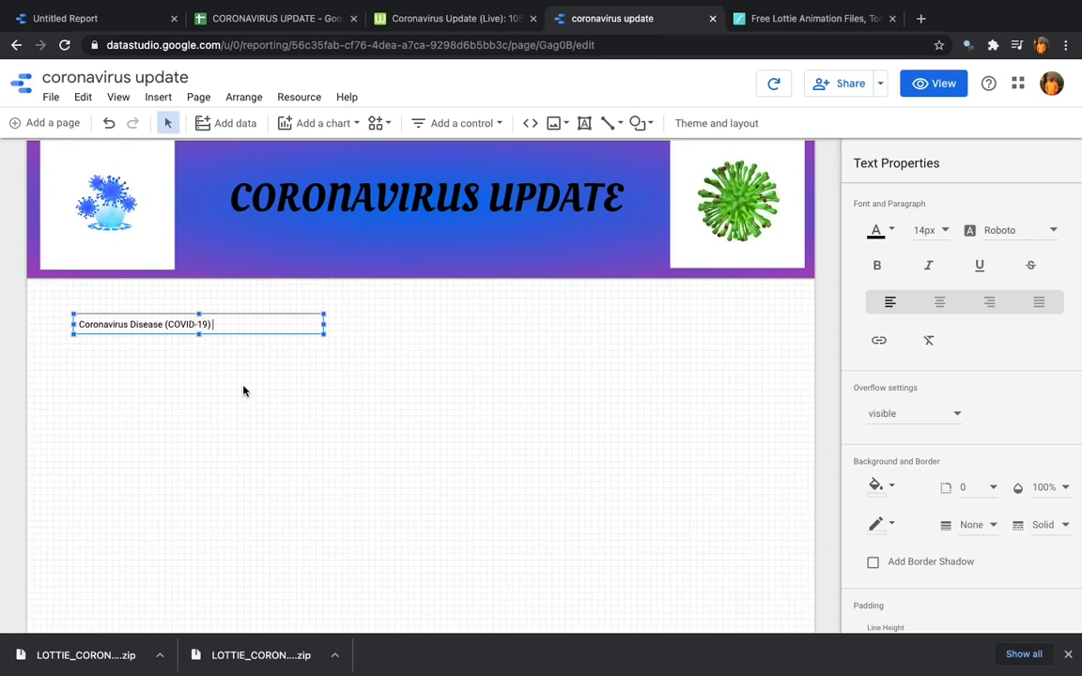
{"action": "type", "text": "SE"}
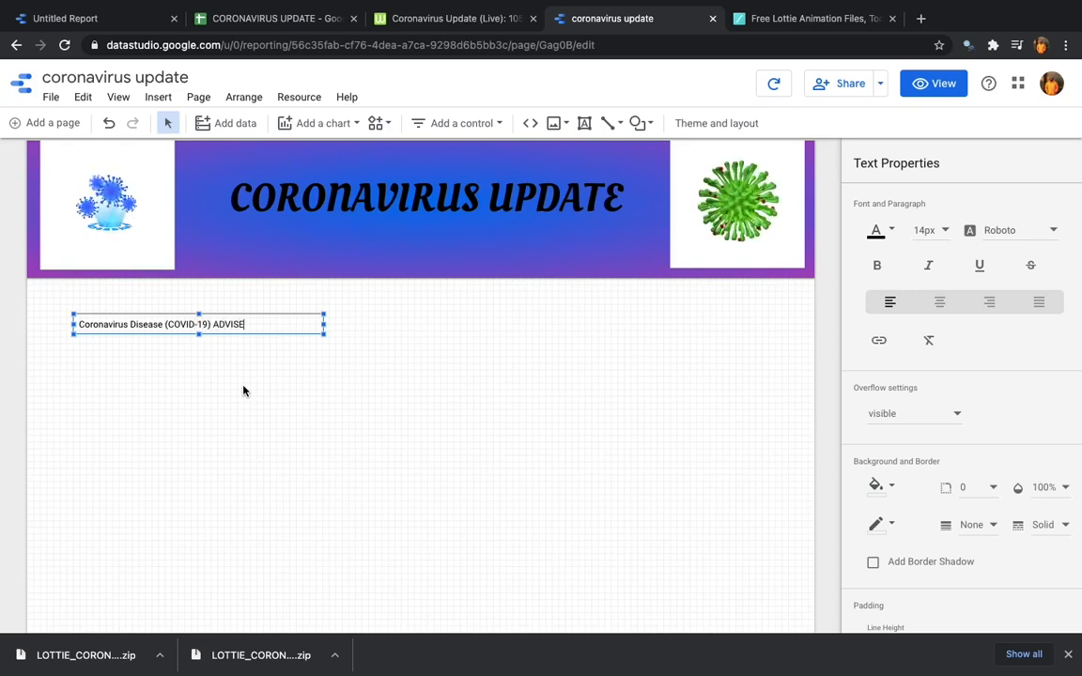
{"action": "type", "text": " FOR THE PU"}
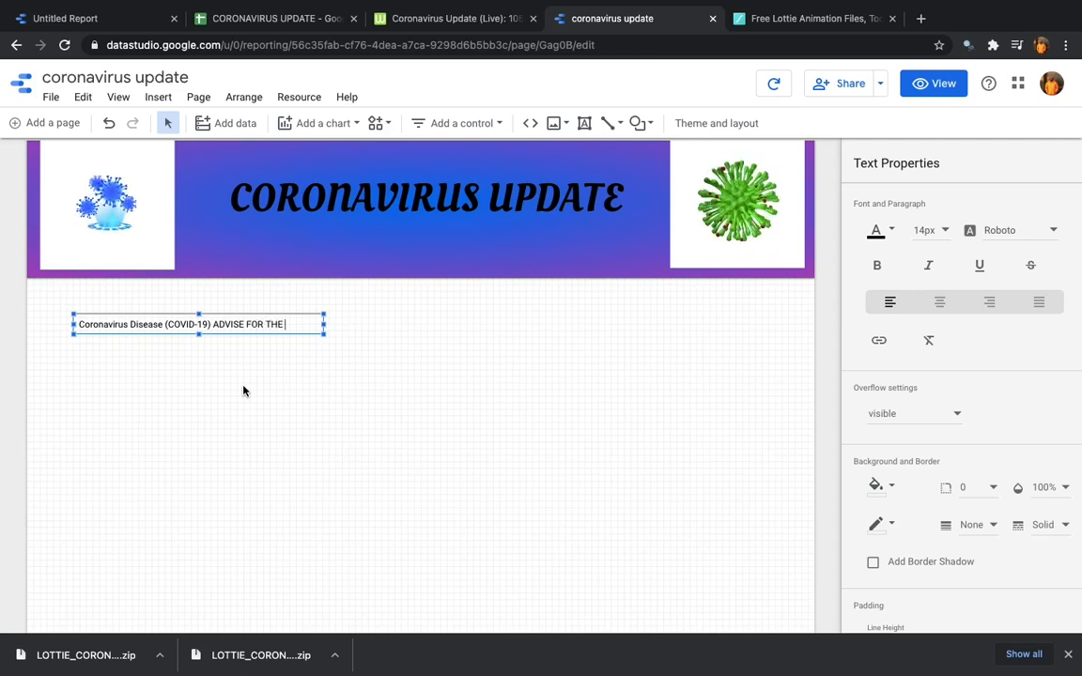
- Replace the uppercase ending of the text line so it reads "Coronavirus Disease (COVID-19) advise for the Public"
{"action": "key", "text": "BackSpace"}
{"action": "key", "text": "BackSpace"}
{"action": "key", "text": "BackSpace"}
{"action": "key", "text": "BackSpace"}
{"action": "key", "text": "BackSpace"}
{"action": "key", "text": "BackSpace"}
{"action": "key", "text": "BackSpace"}
{"action": "key", "text": "BackSpace"}
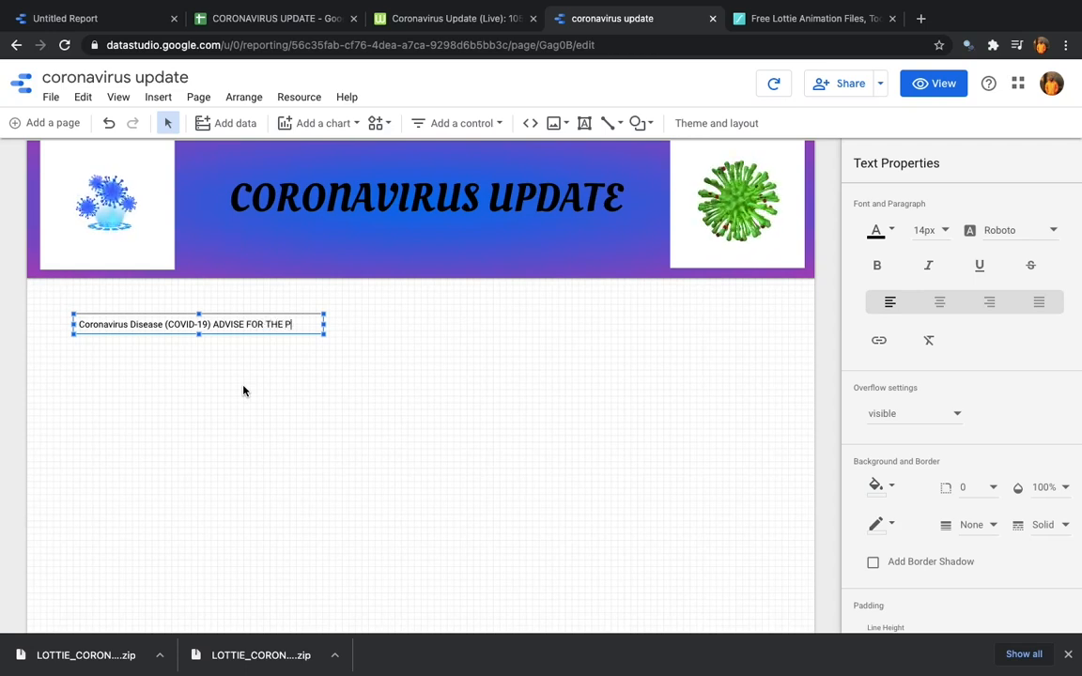
{"action": "key", "text": "BackSpace"}
{"action": "key", "text": "BackSpace"}
{"action": "key", "text": "BackSpace"}
{"action": "key", "text": "BackSpace"}
{"action": "key", "text": "BackSpace"}
{"action": "key", "text": "BackSpace"}
{"action": "key", "text": "BackSpace"}
{"action": "key", "text": "BackSpace"}
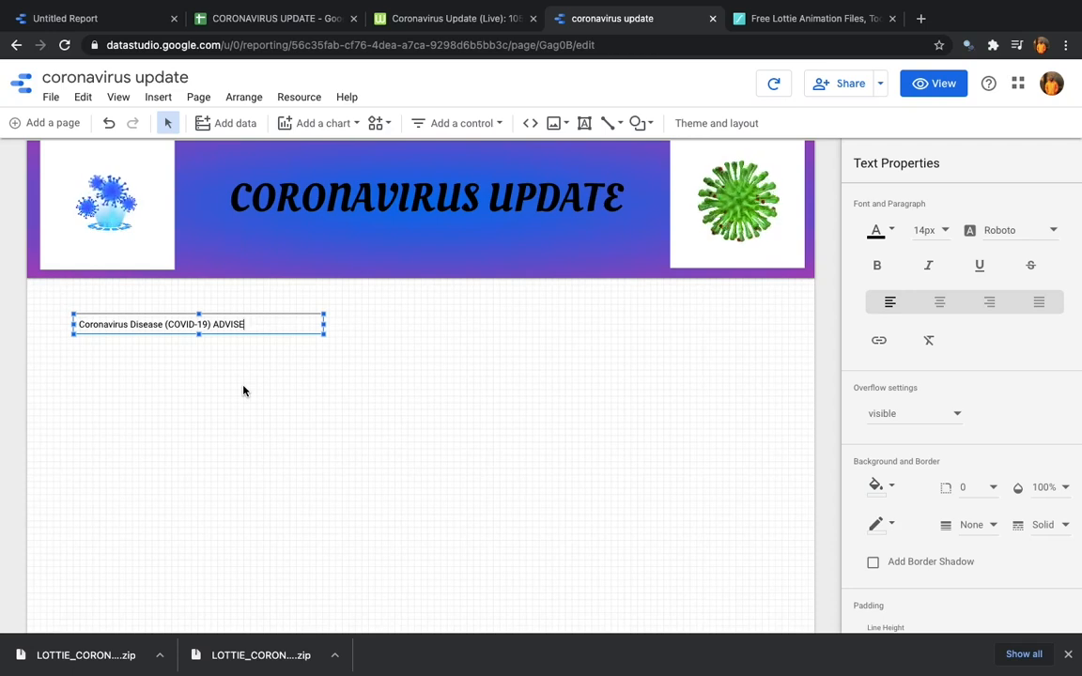
{"action": "type", "text": "dvice"}
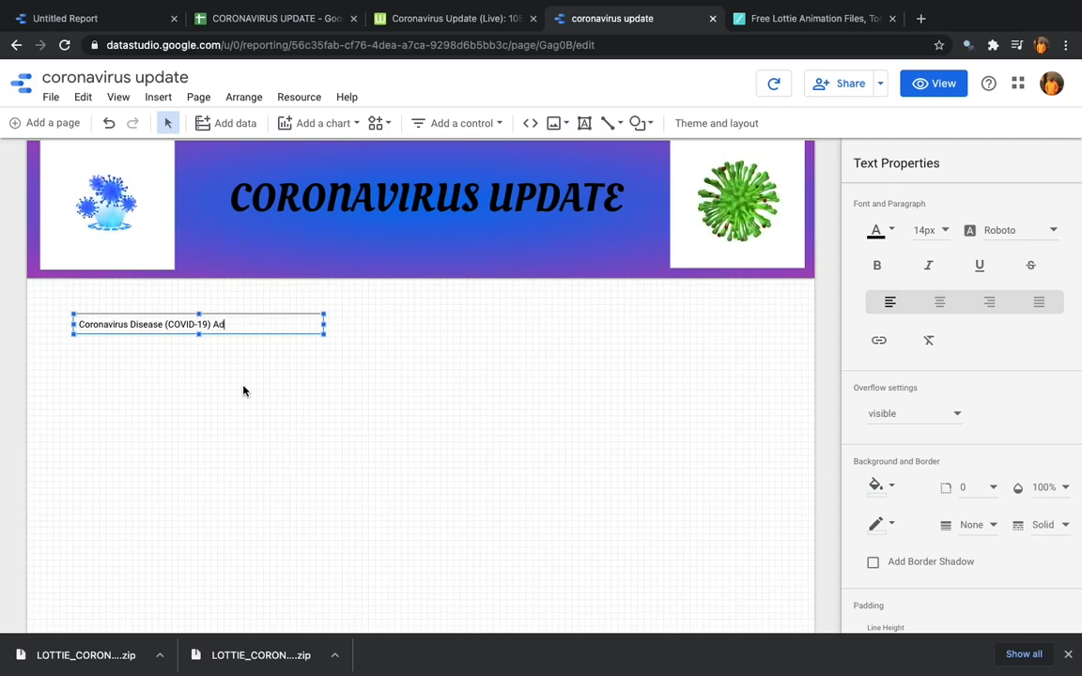
{"action": "key", "text": "BackSpace"}
{"action": "key", "text": "BackSpace"}
{"action": "key", "text": "BackSpace"}
{"action": "key", "text": "BackSpace"}
{"action": "key", "text": "BackSpace"}
{"action": "key", "text": "BackSpace"}
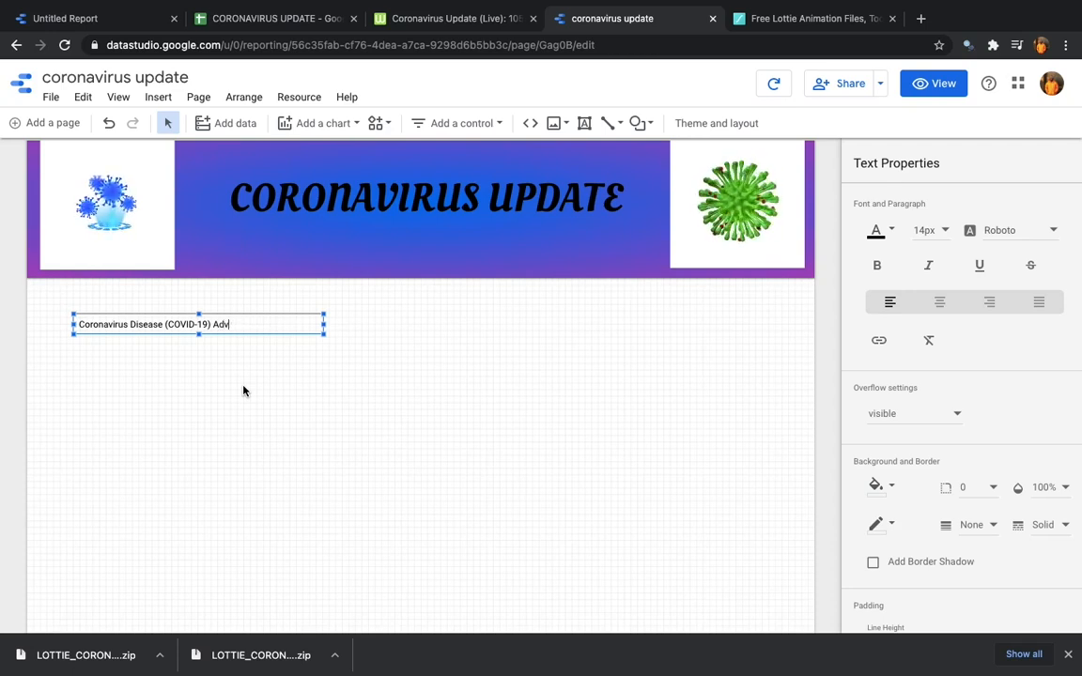
{"action": "type", "text": "advic"}
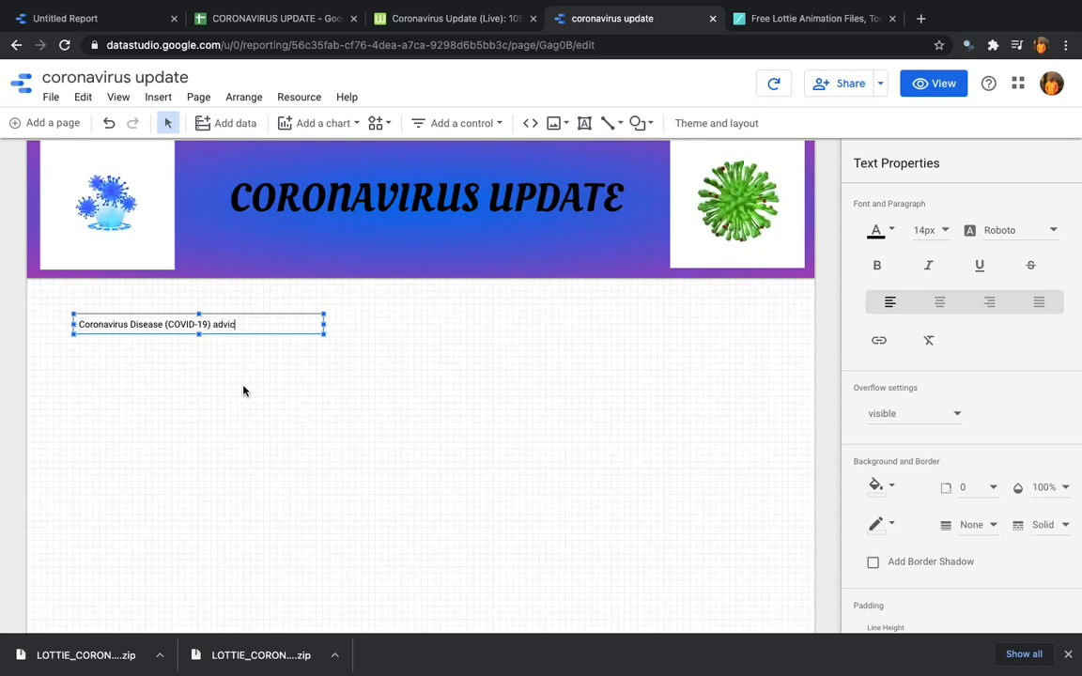
{"action": "key", "text": "BackSpace"}
{"action": "type", "text": "se for the pu"}
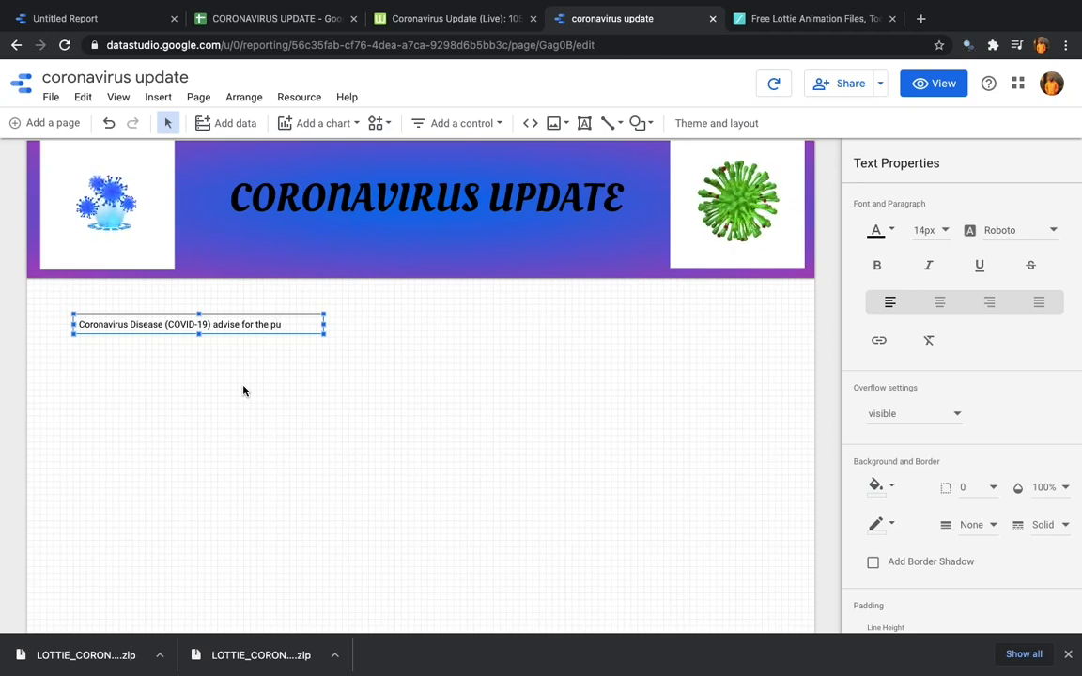
{"action": "key", "text": "BackSpace"}
{"action": "key", "text": "BackSpace"}
{"action": "type", "text": "Public"}
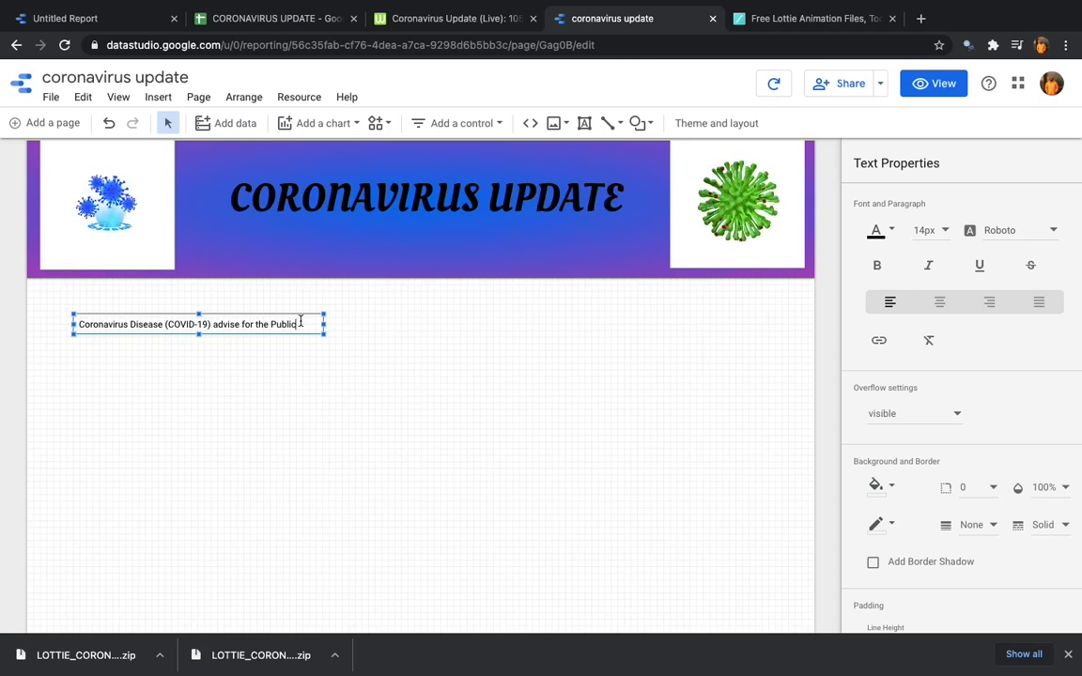
- Try to set the font size of the advice text below the header to 28px and enlarge its text box slightly
{"action": "left_click_drag", "start_coordinate": [301, 323], "coordinate": [48, 326]}
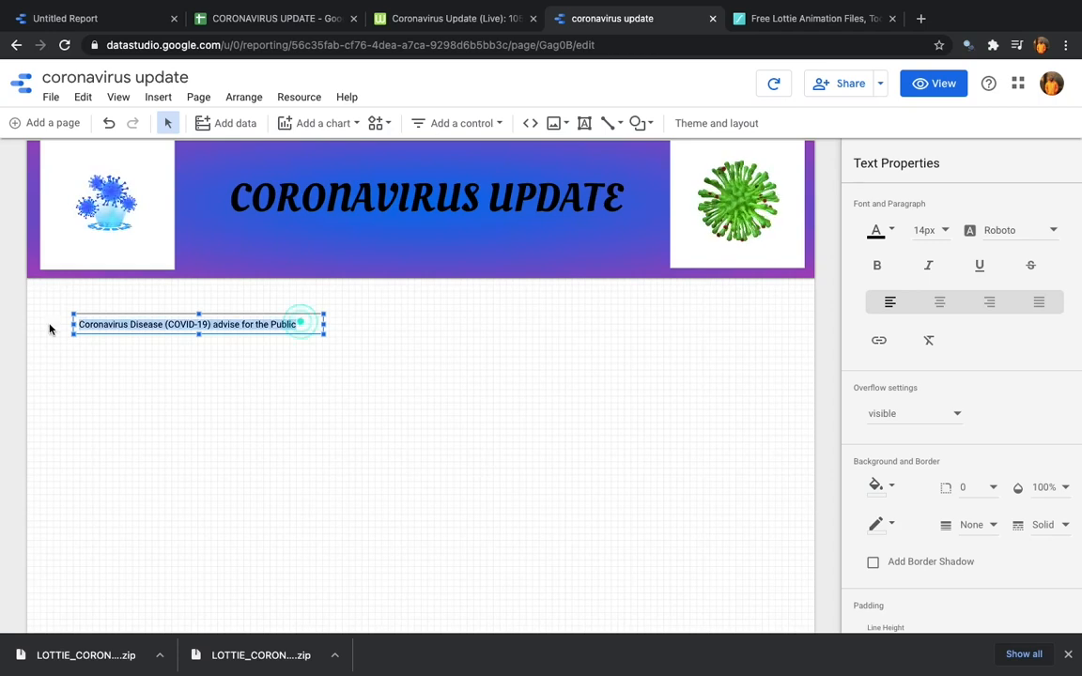
{"action": "left_click", "coordinate": [888, 229]}
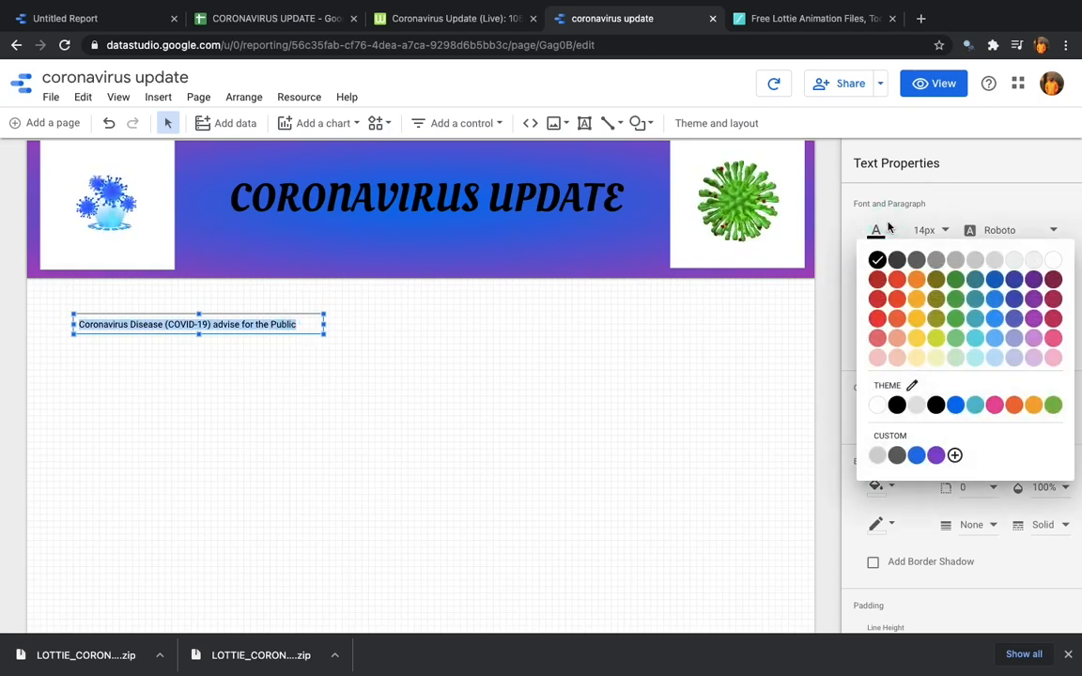
{"action": "left_click", "coordinate": [943, 232]}
{"action": "left_click", "coordinate": [941, 232]}
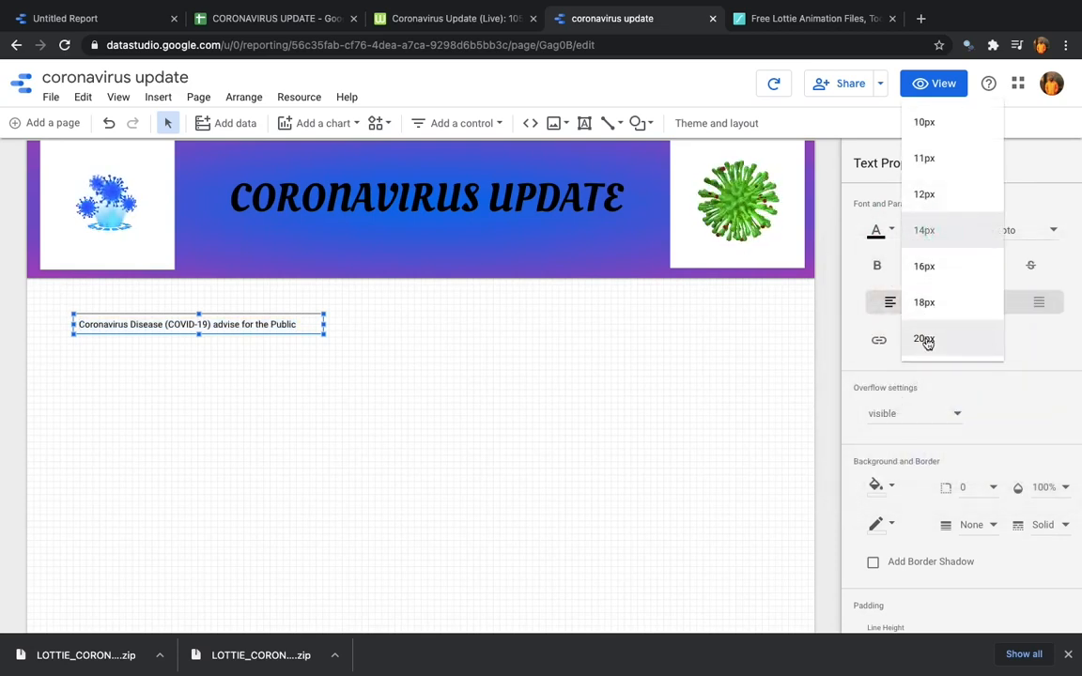
{"action": "scroll", "coordinate": [926, 340], "scroll_direction": "down", "scroll_amount": 3}
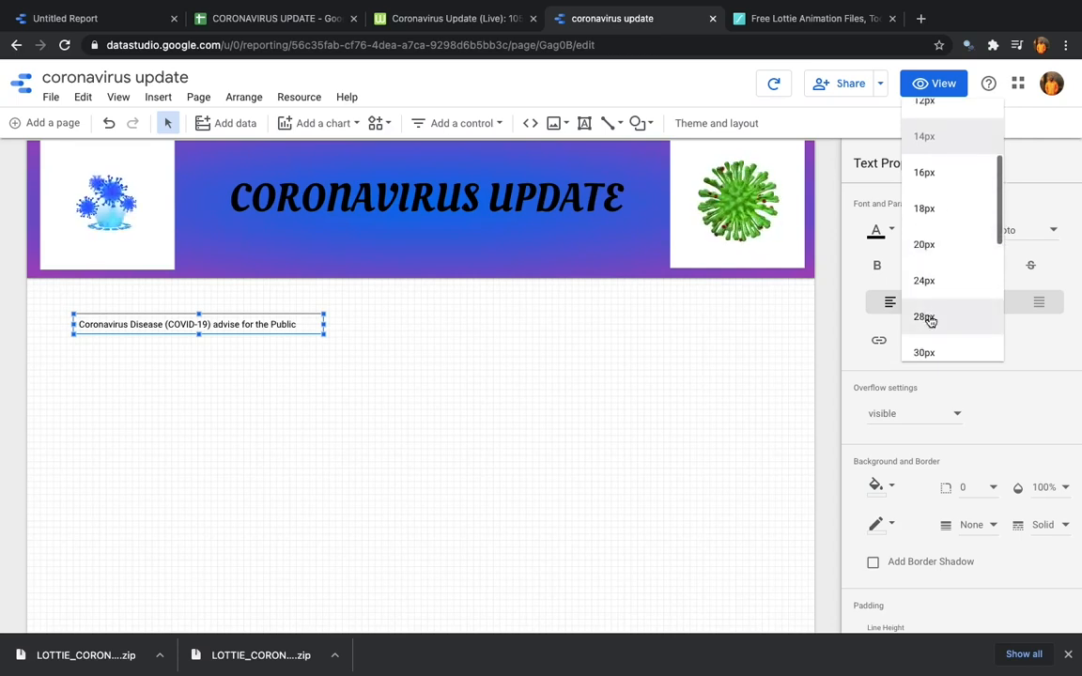
{"action": "left_click", "coordinate": [925, 318]}
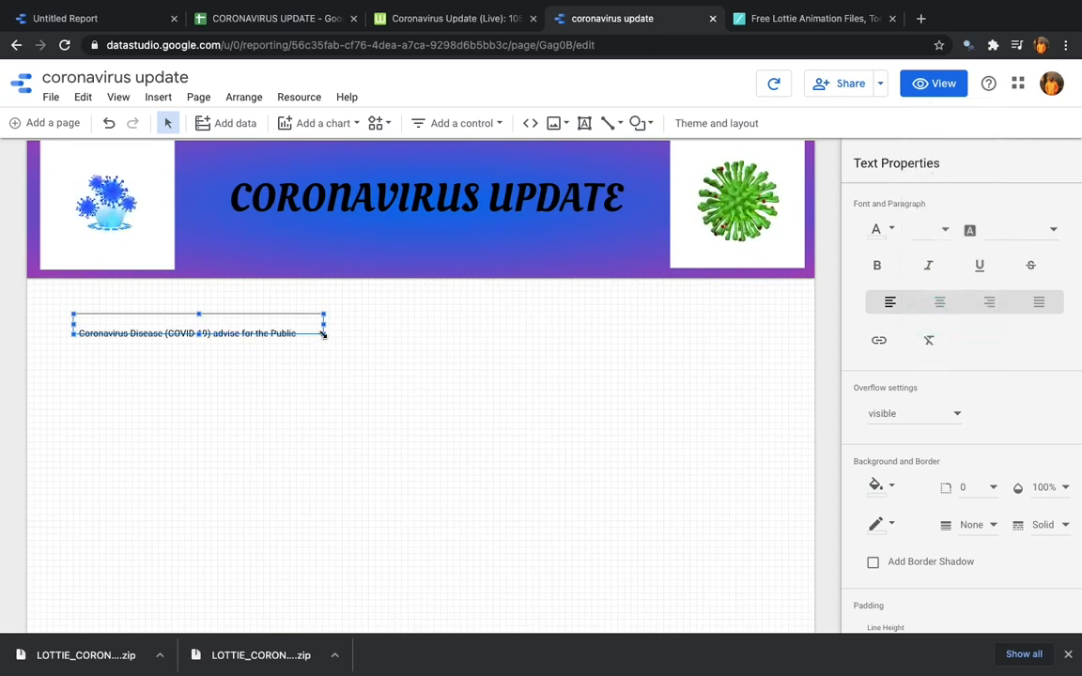
{"action": "left_click_drag", "start_coordinate": [322, 335], "coordinate": [333, 349]}
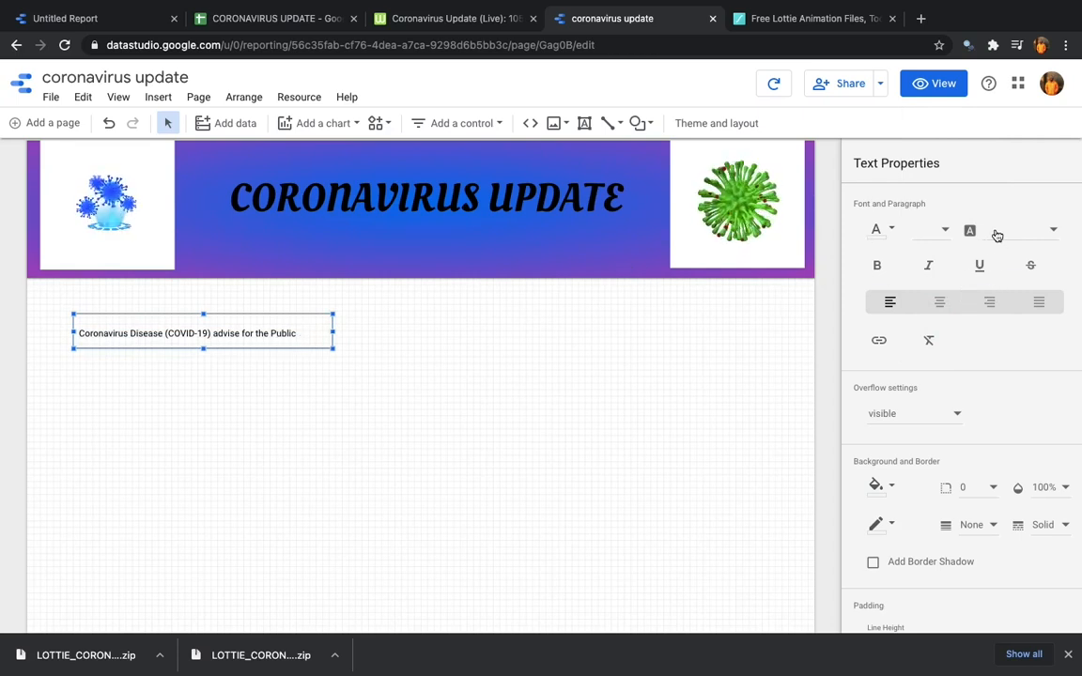
{"action": "left_click", "coordinate": [270, 374]}
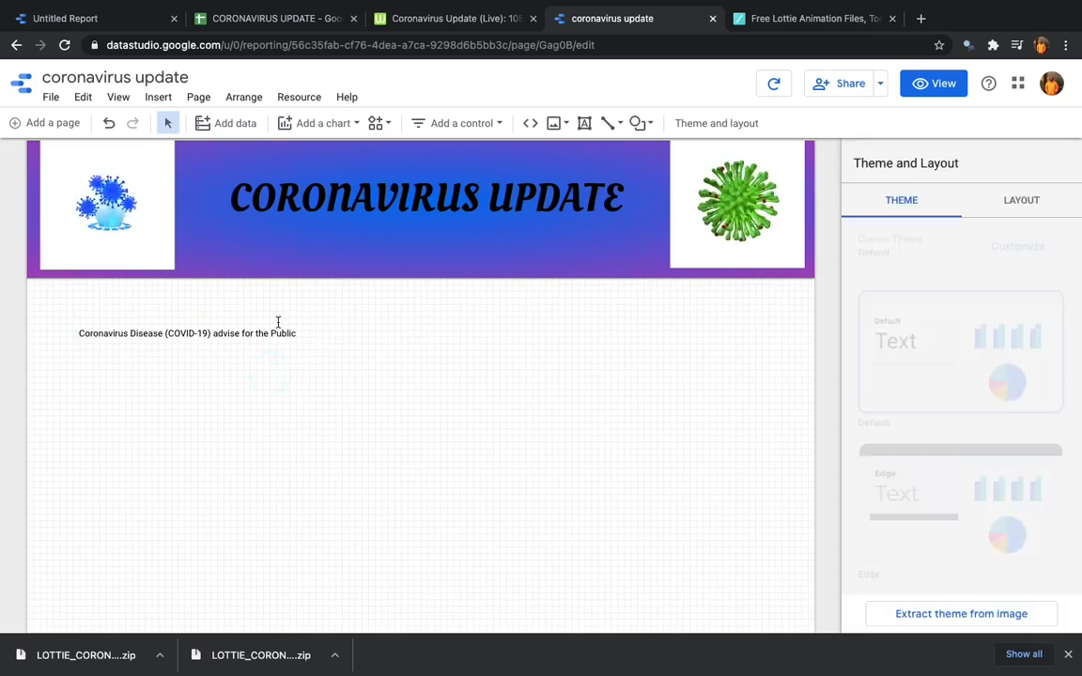
- Set the advice text's font size to 28px and enlarge its box so it holds two lines
{"action": "left_click", "coordinate": [276, 320]}
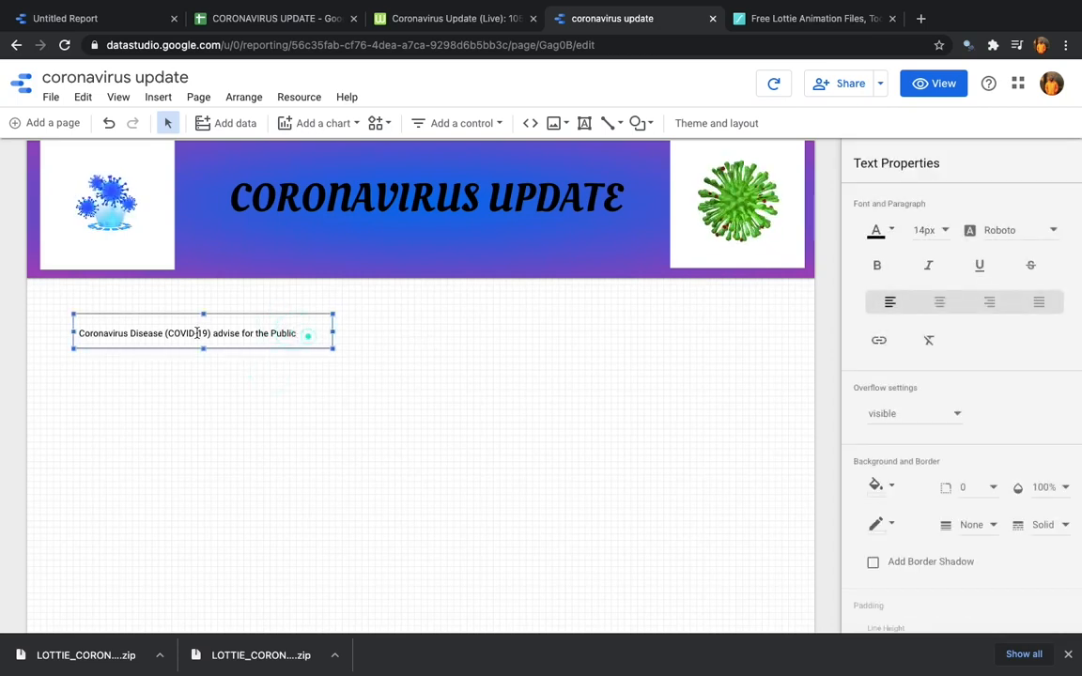
{"action": "left_click_drag", "start_coordinate": [299, 334], "coordinate": [54, 337]}
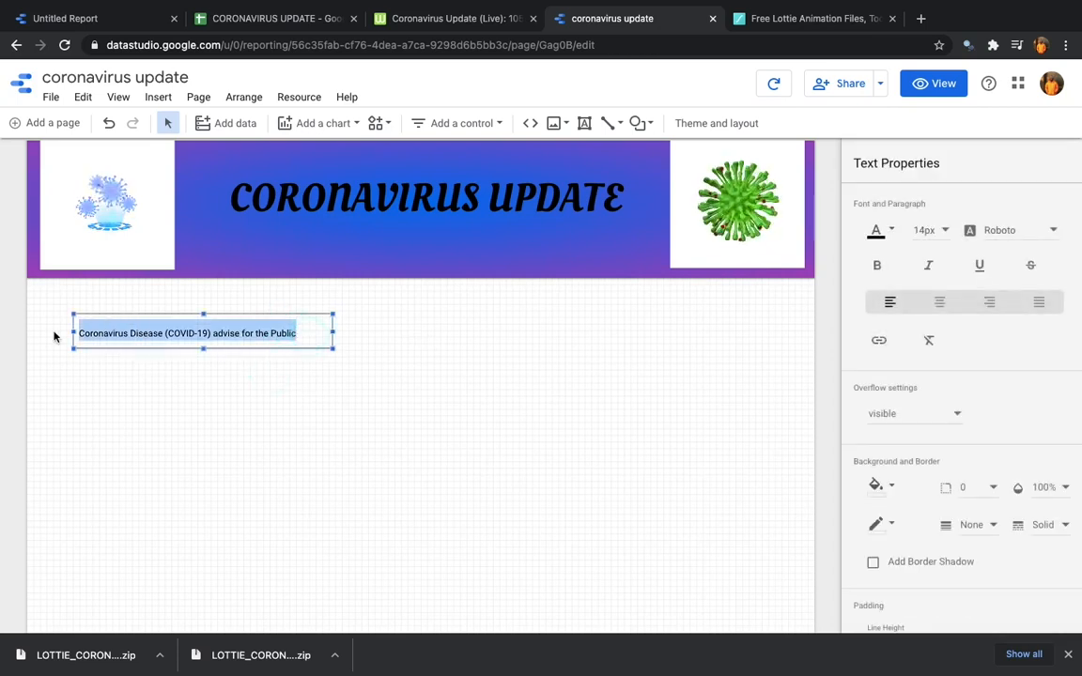
{"action": "left_click", "coordinate": [944, 231]}
{"action": "scroll", "coordinate": [944, 455], "scroll_direction": "down", "scroll_amount": 2}
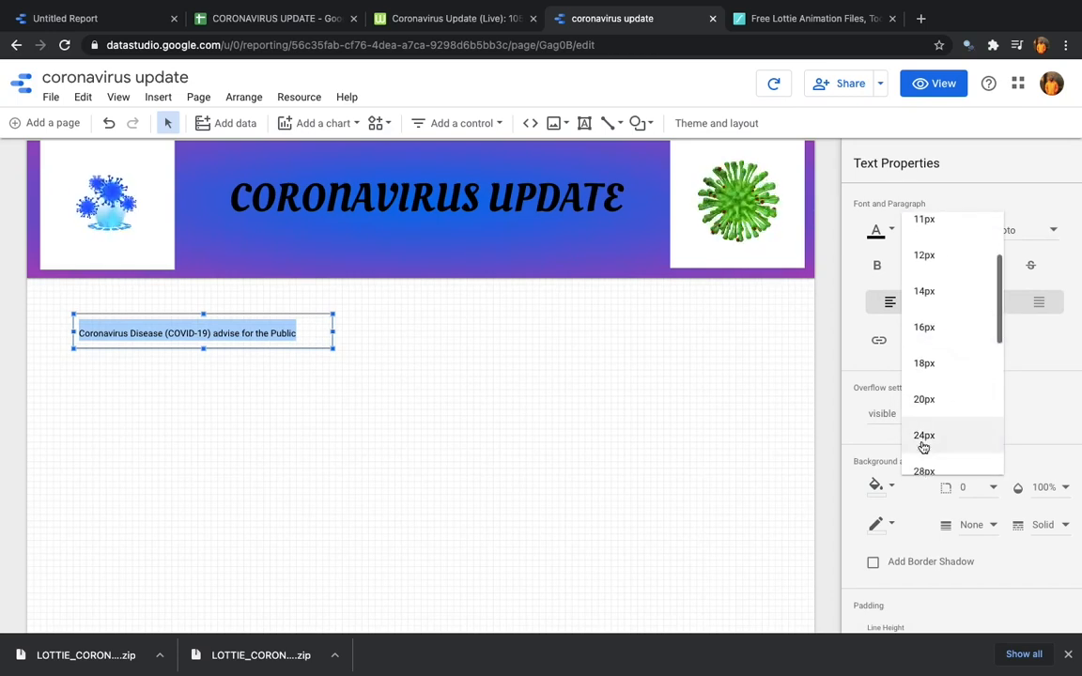
{"action": "left_click", "coordinate": [928, 472]}
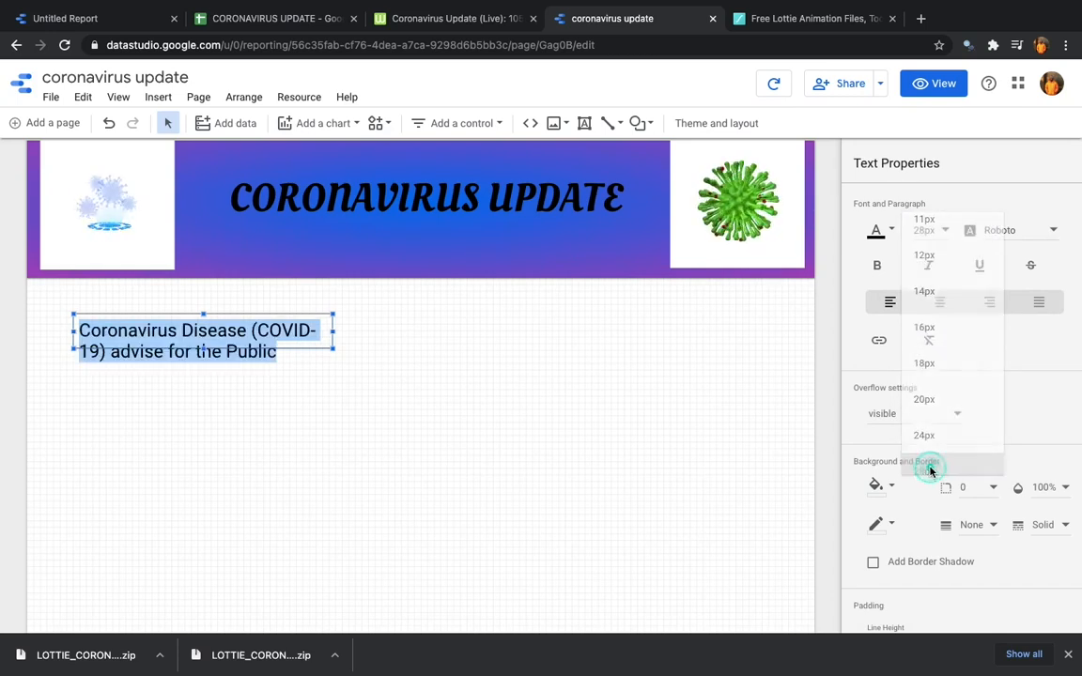
{"action": "left_click", "coordinate": [298, 400]}
{"action": "left_click", "coordinate": [257, 330]}
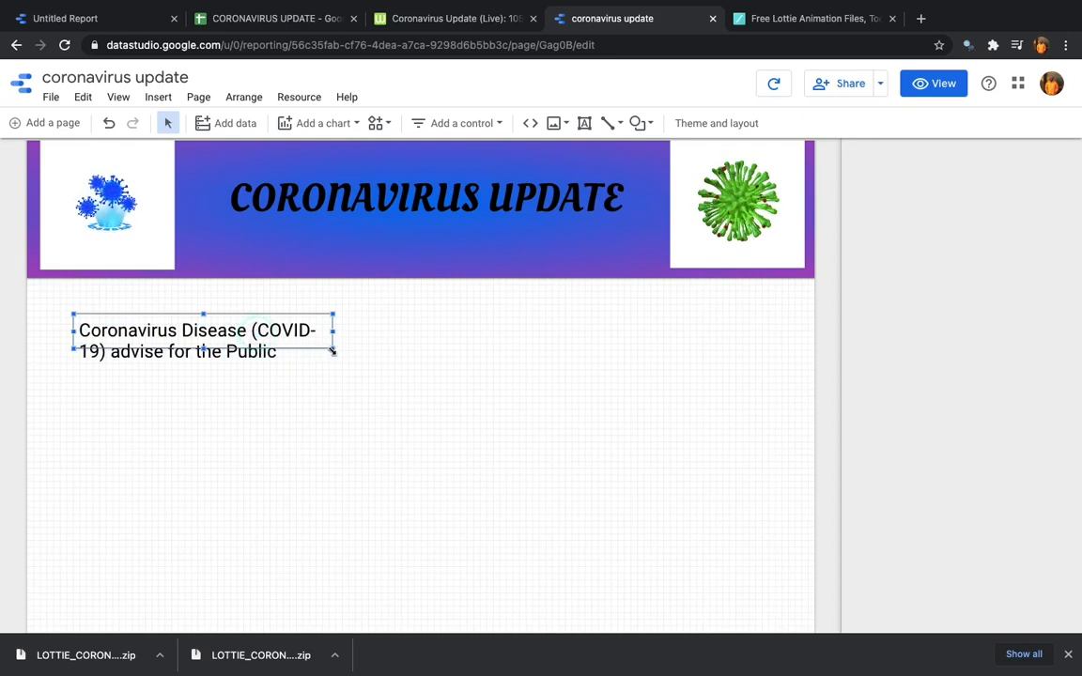
{"action": "left_click_drag", "start_coordinate": [332, 351], "coordinate": [356, 365]}
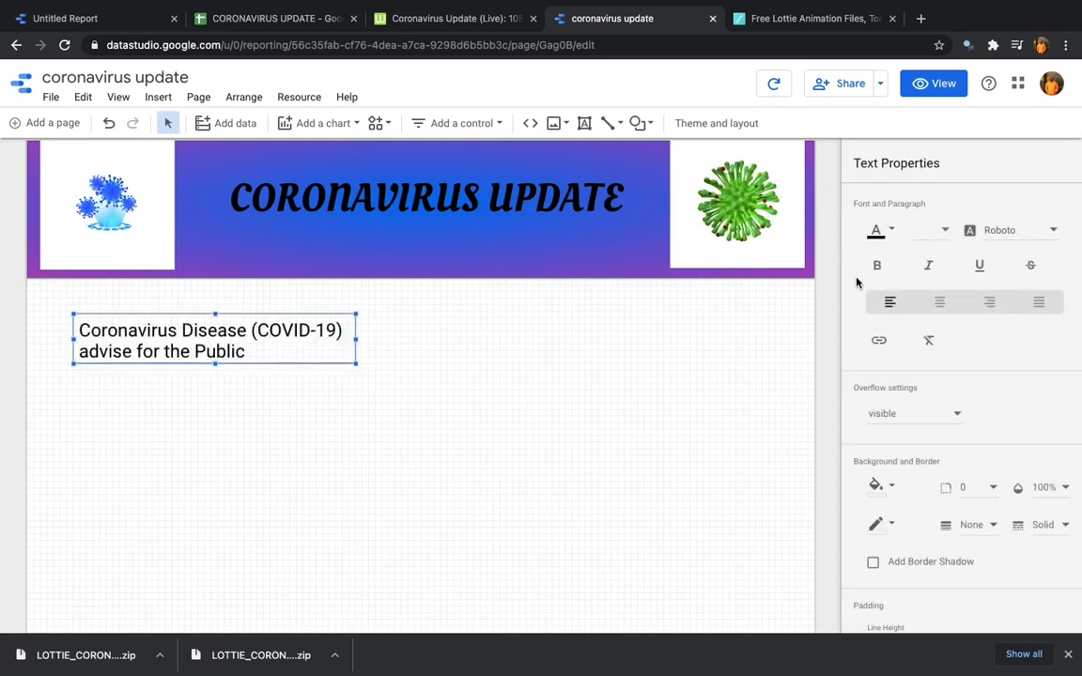
- Format the advice heading in centred Oleo Script and resize its text box to fit both lines
{"action": "left_click", "coordinate": [1042, 234]}
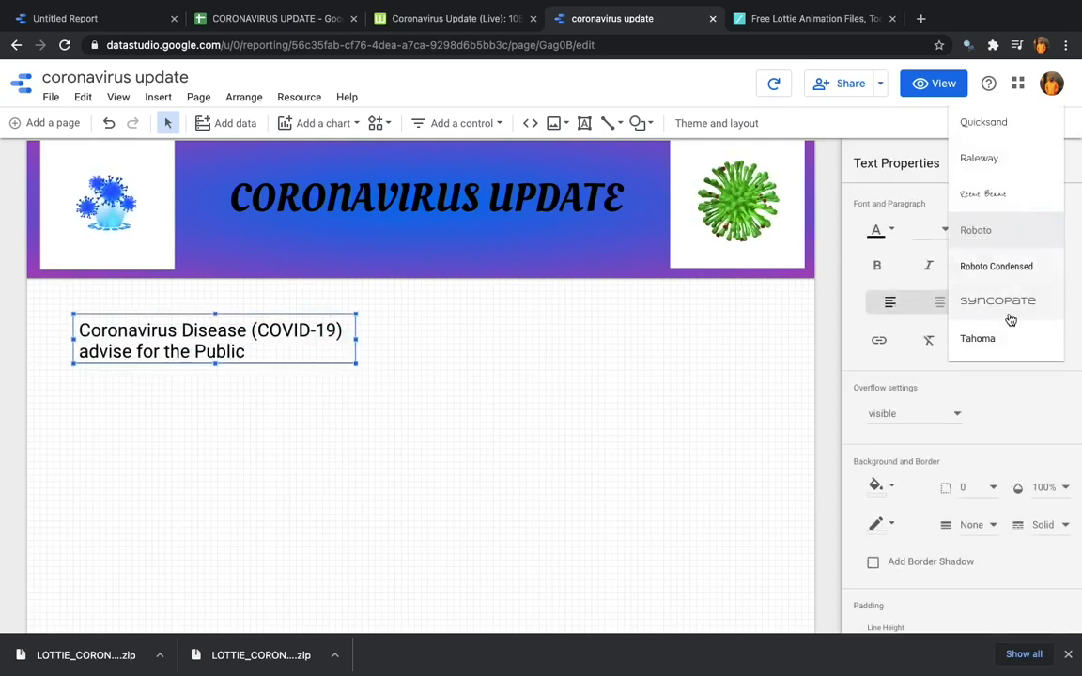
{"action": "scroll", "coordinate": [1001, 268], "scroll_direction": "up", "scroll_amount": 1}
{"action": "scroll", "coordinate": [1000, 268], "scroll_direction": "up", "scroll_amount": 5}
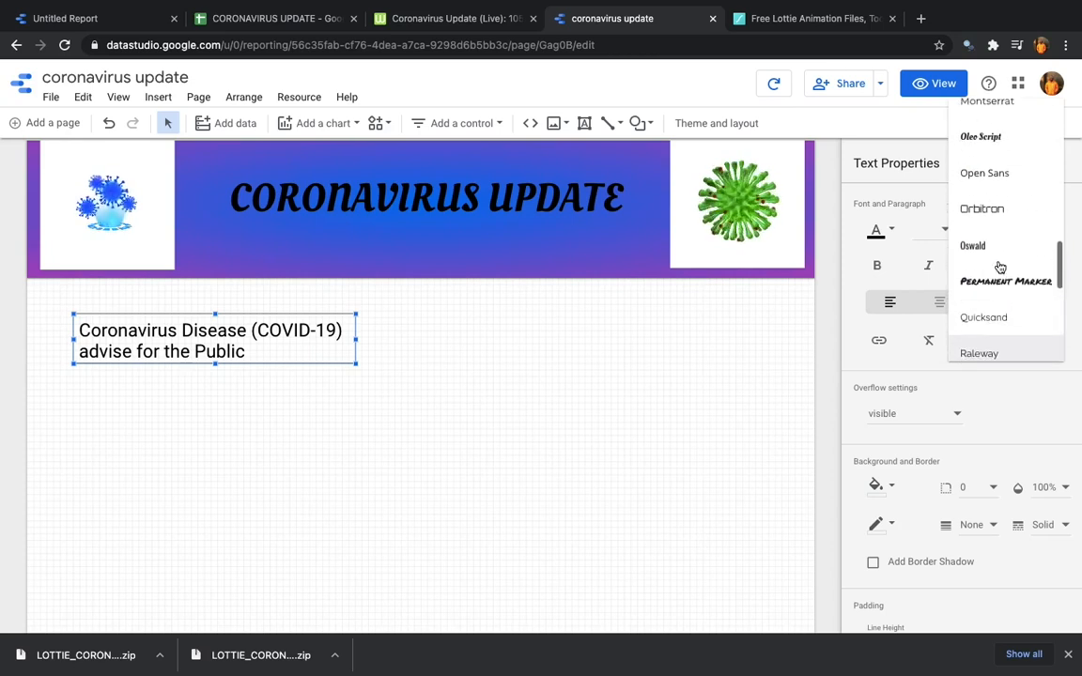
{"action": "left_click", "coordinate": [998, 234]}
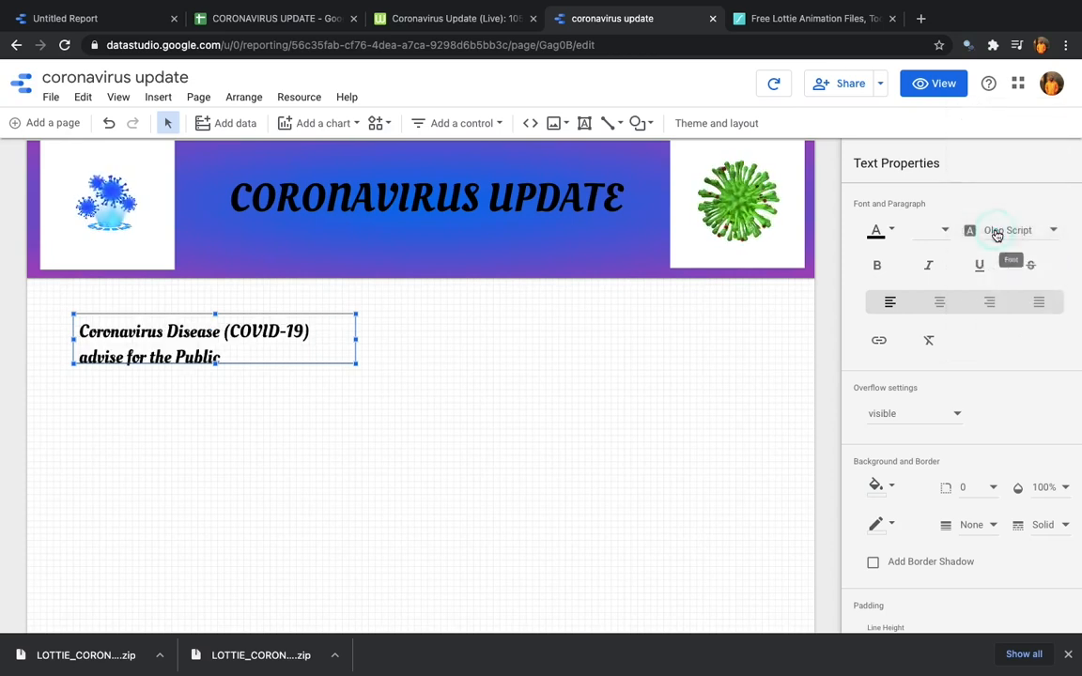
{"action": "left_click_drag", "start_coordinate": [356, 366], "coordinate": [327, 374]}
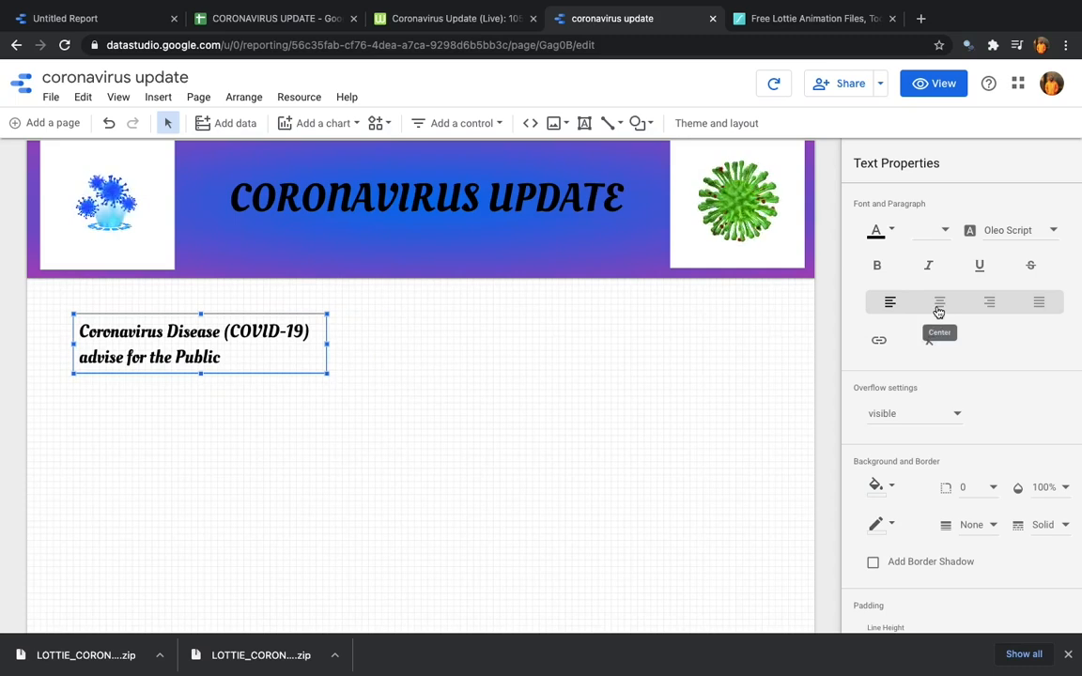
{"action": "left_click", "coordinate": [939, 306]}
{"action": "left_click", "coordinate": [227, 387]}
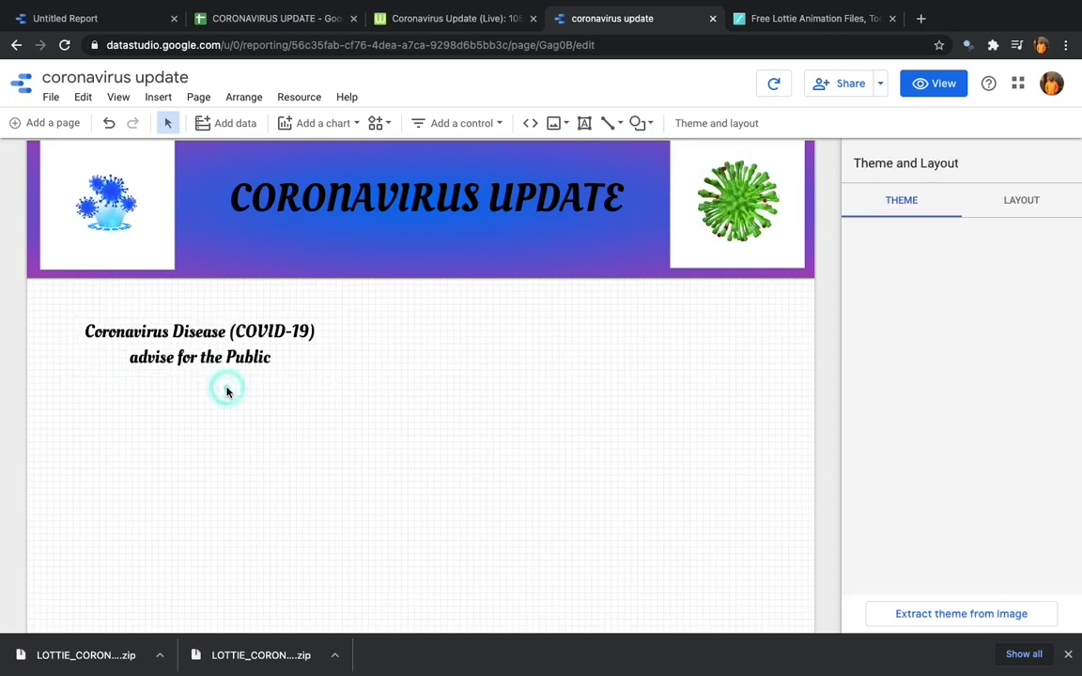
{"action": "scroll", "coordinate": [226, 393], "scroll_direction": "down", "scroll_amount": 2}
{"action": "left_click", "coordinate": [203, 266]}
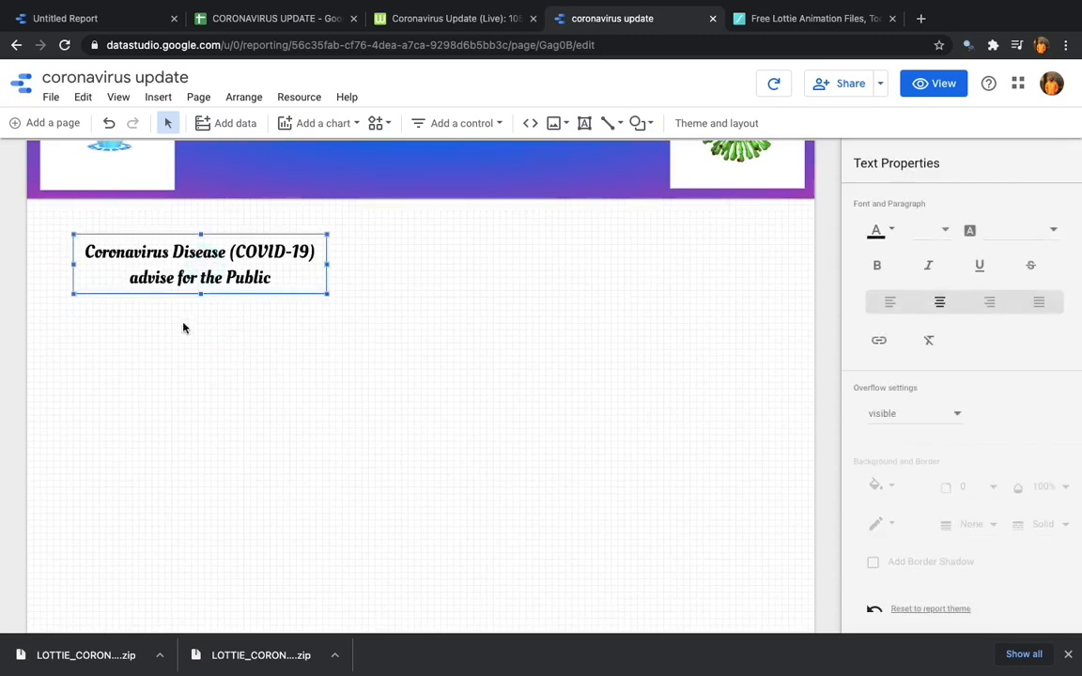
{"action": "left_click", "coordinate": [155, 392]}
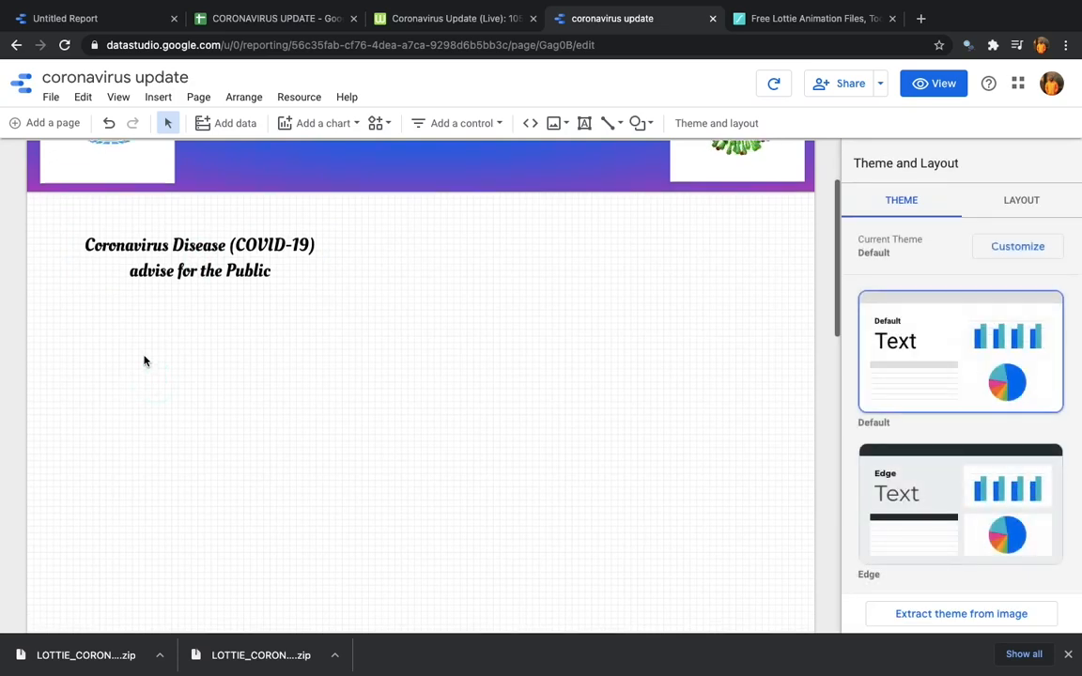
{"action": "scroll", "coordinate": [155, 369], "scroll_direction": "up", "scroll_amount": 1}
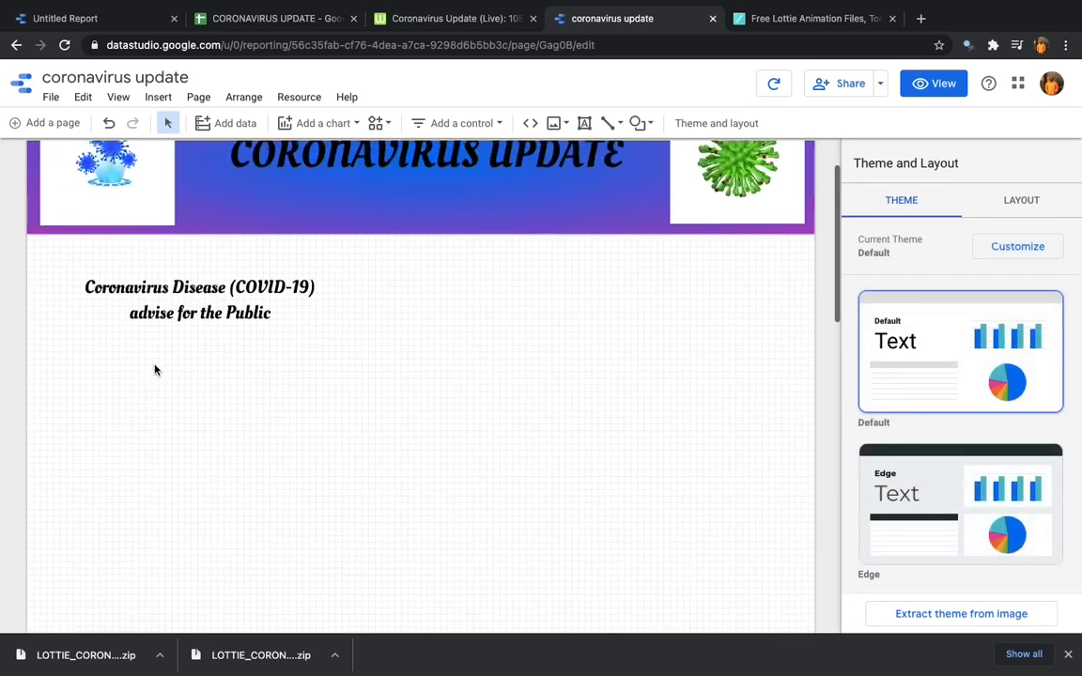
- Insert the image 28662-coronavirus-washing-hands-covid-19.gif from the precautions folder on the computer into the report below the advice heading
{"action": "left_click", "coordinate": [563, 127]}
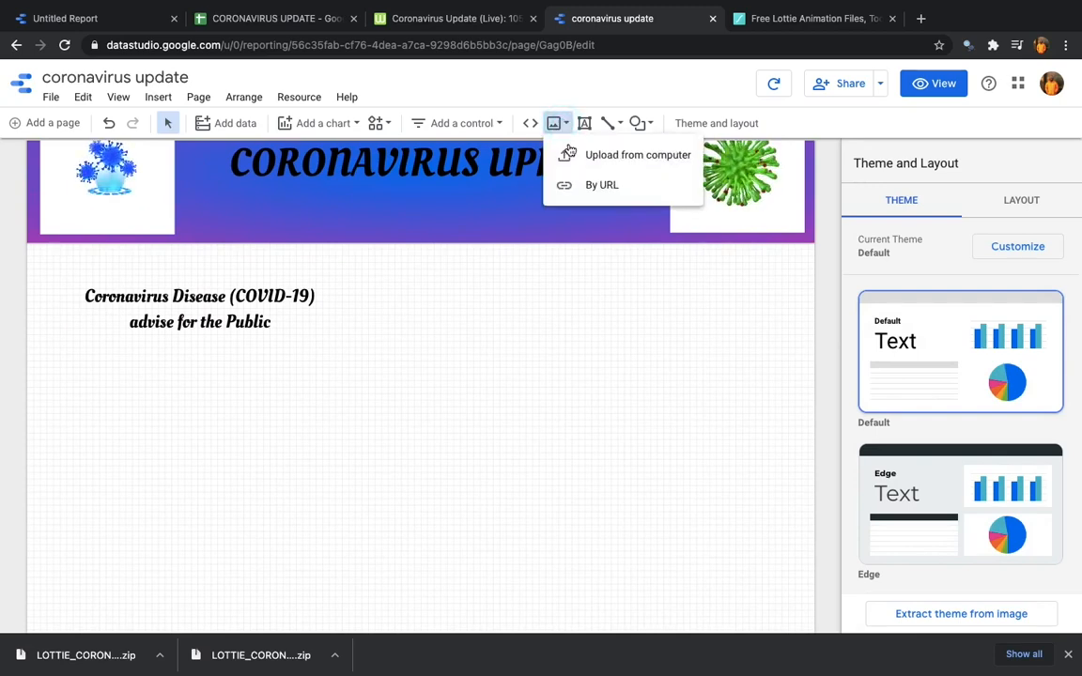
{"action": "left_click", "coordinate": [572, 161]}
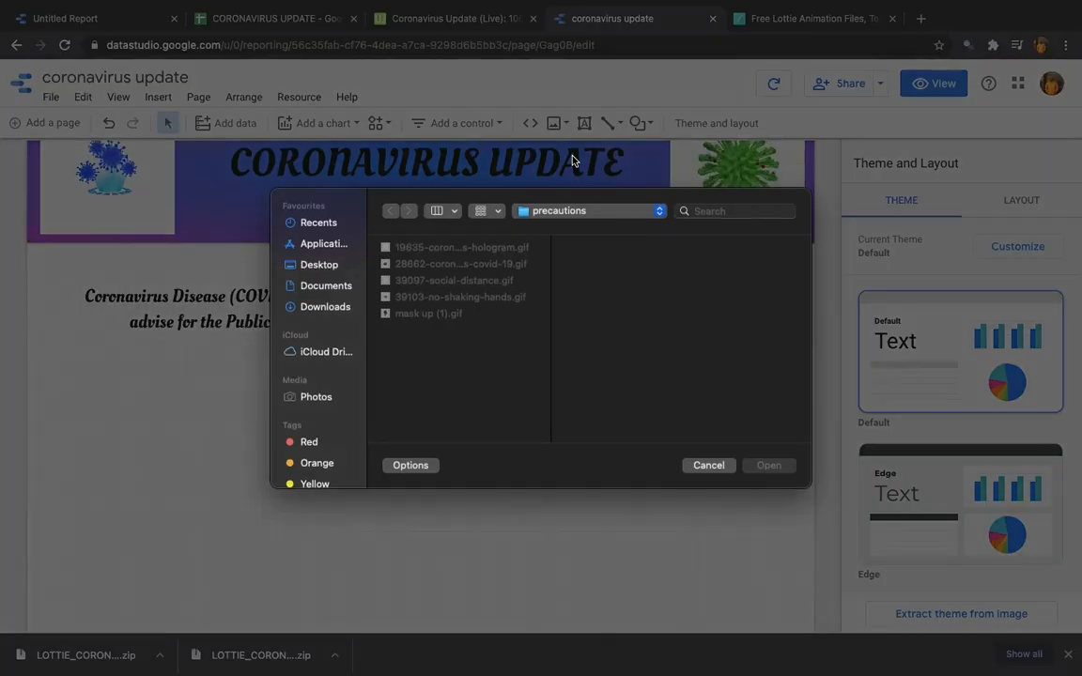
{"action": "left_click", "coordinate": [448, 282]}
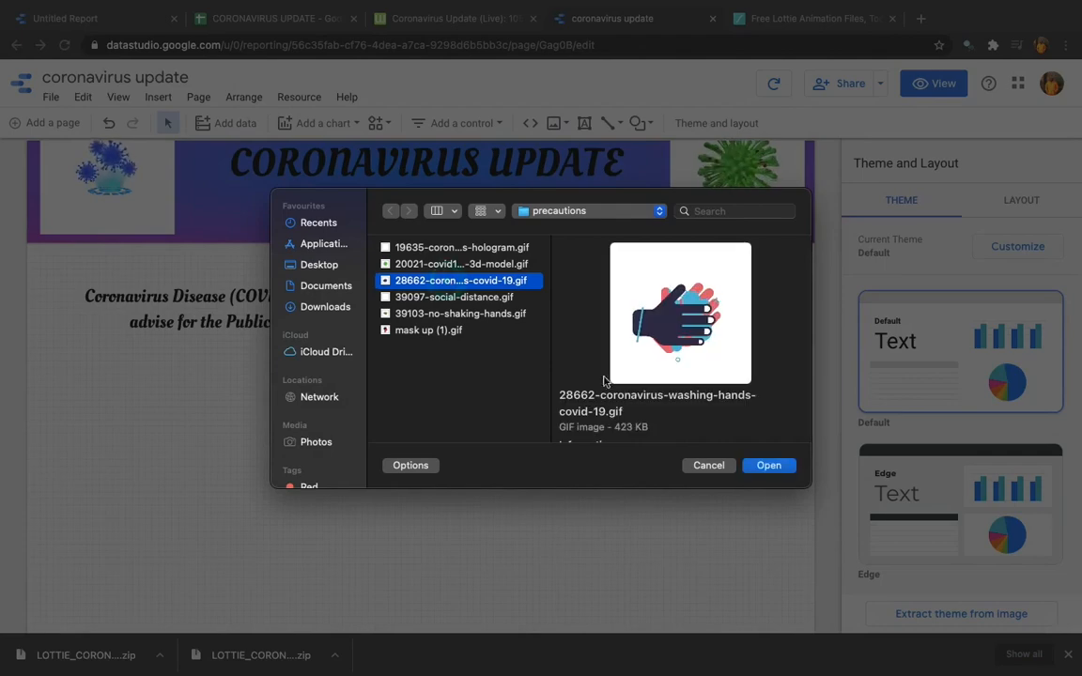
{"action": "left_click", "coordinate": [769, 466]}
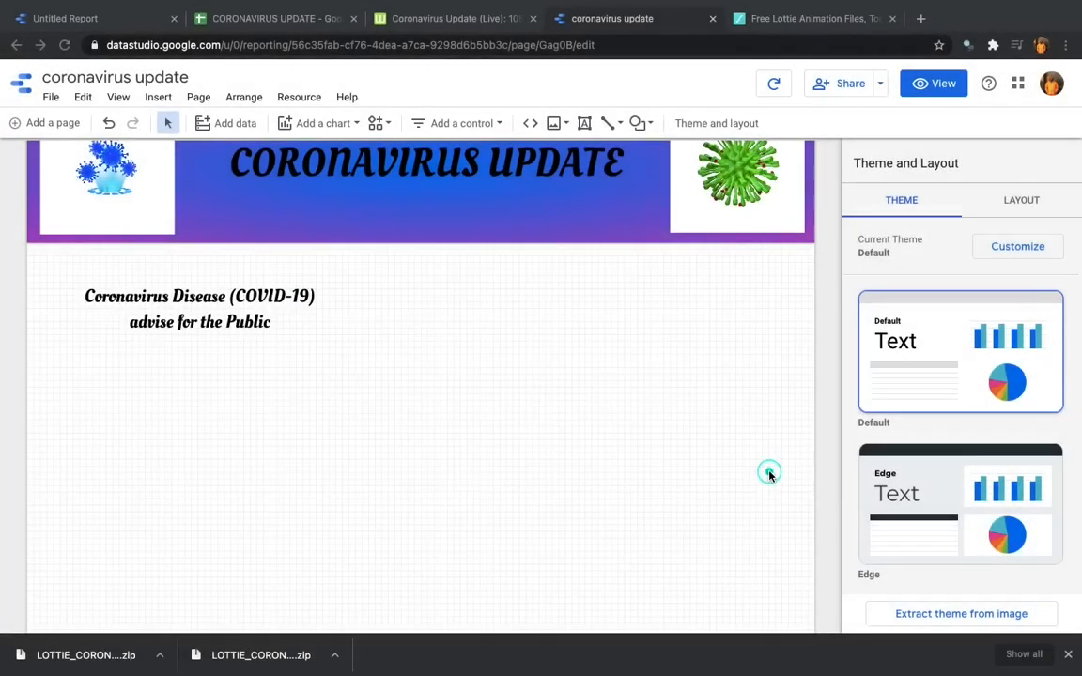
{"action": "left_click", "coordinate": [330, 416]}
- Shrink the hand-washing GIF and position it near the page's left edge, leaving a gap below the advice heading
{"action": "left_click_drag", "start_coordinate": [189, 420], "coordinate": [114, 438]}
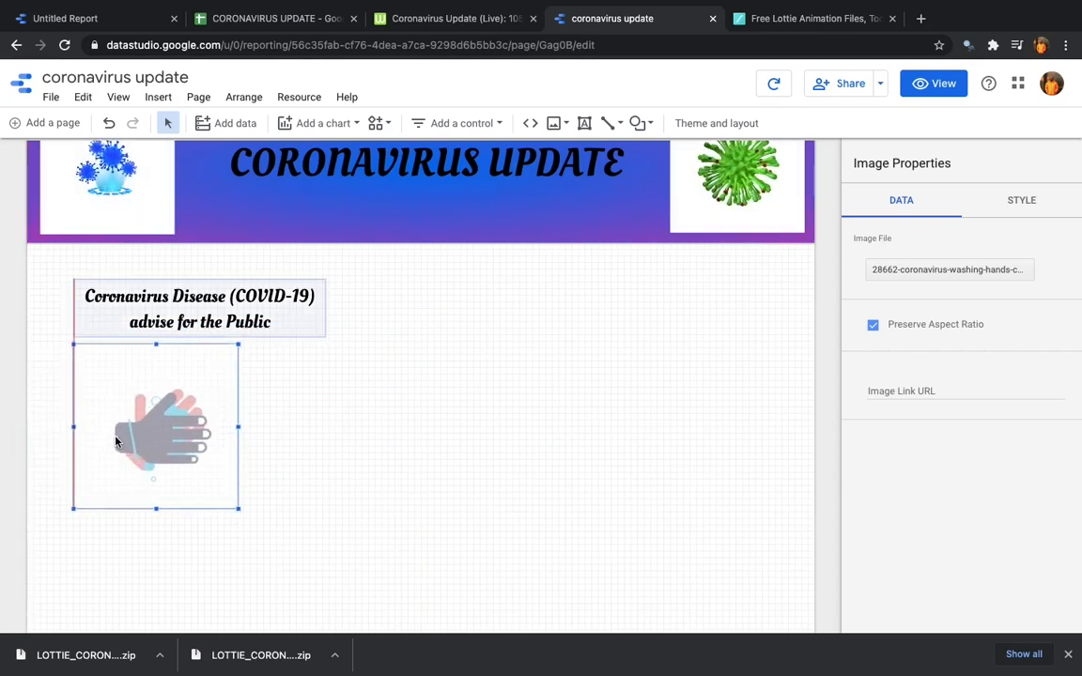
{"action": "left_click_drag", "start_coordinate": [101, 391], "coordinate": [80, 391]}
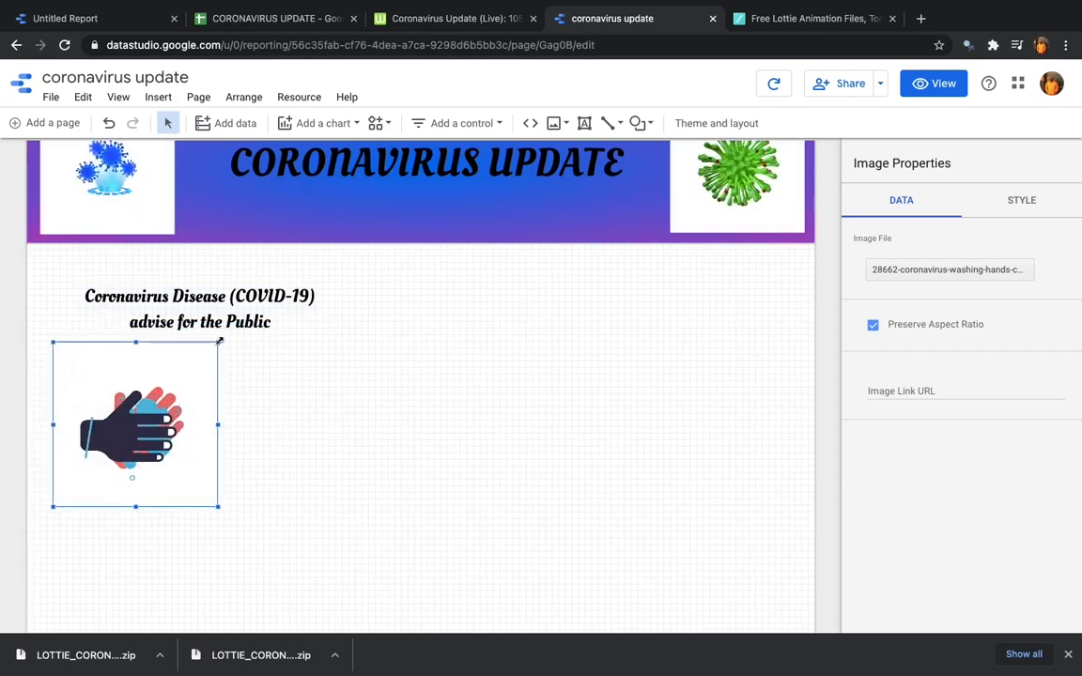
{"action": "left_click_drag", "start_coordinate": [217, 343], "coordinate": [169, 386]}
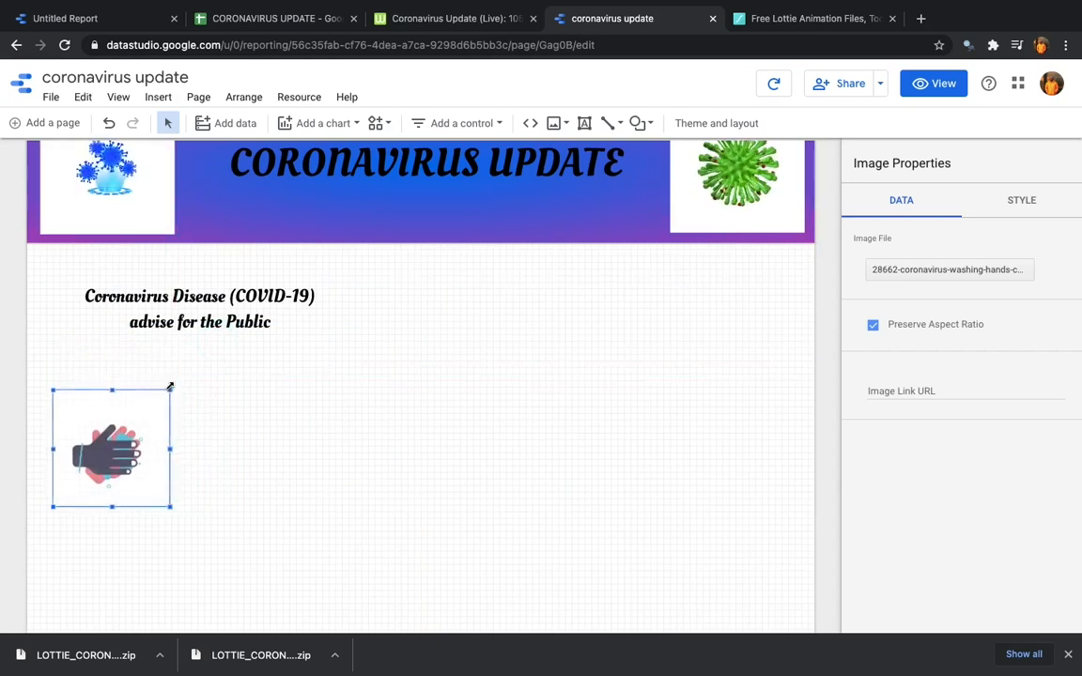
{"action": "left_click_drag", "start_coordinate": [116, 415], "coordinate": [118, 405]}
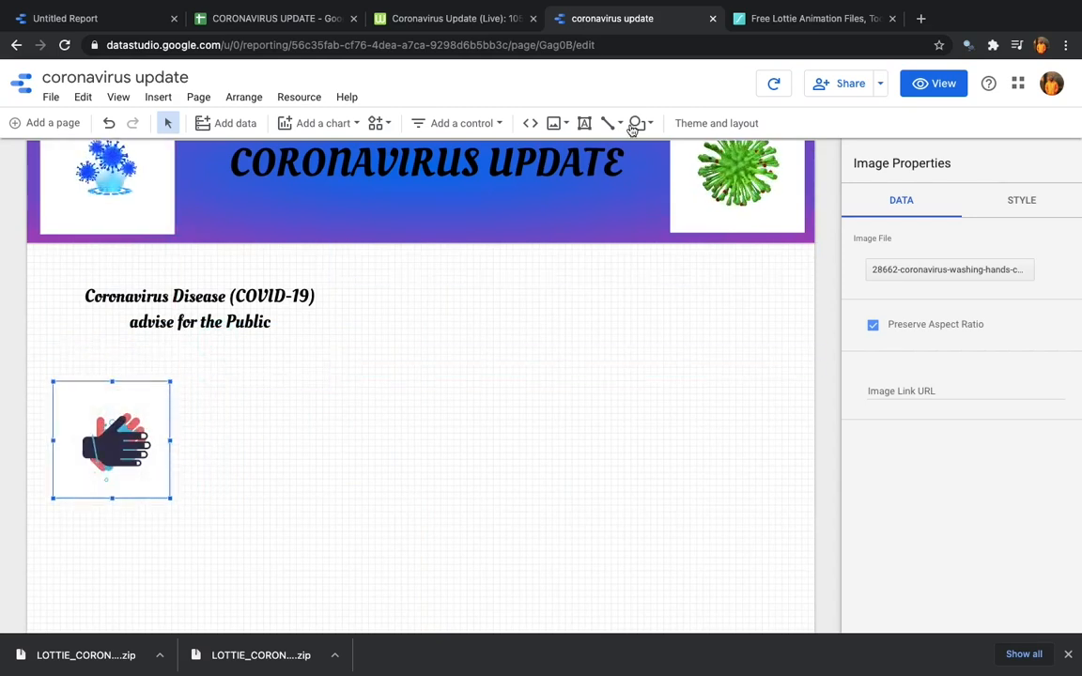
- Duplicate the advice heading, place the copy just above the hand-washing GIF and replace its text with "wash your hands"
{"action": "left_click", "coordinate": [188, 289]}
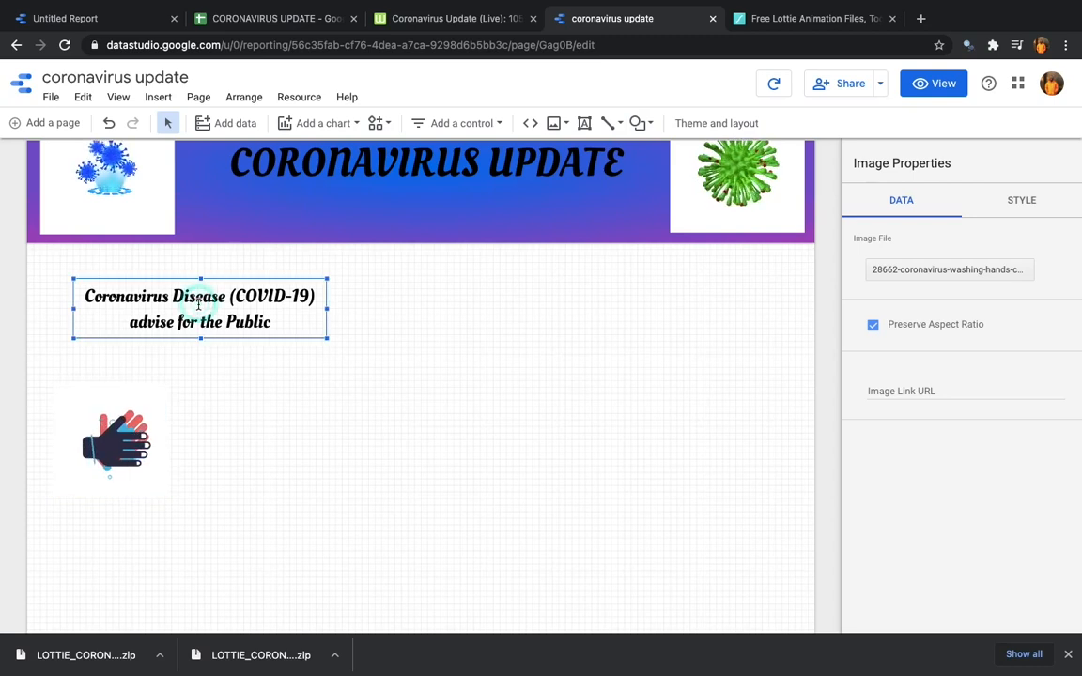
{"action": "left_click_drag", "start_coordinate": [198, 305], "coordinate": [178, 347]}
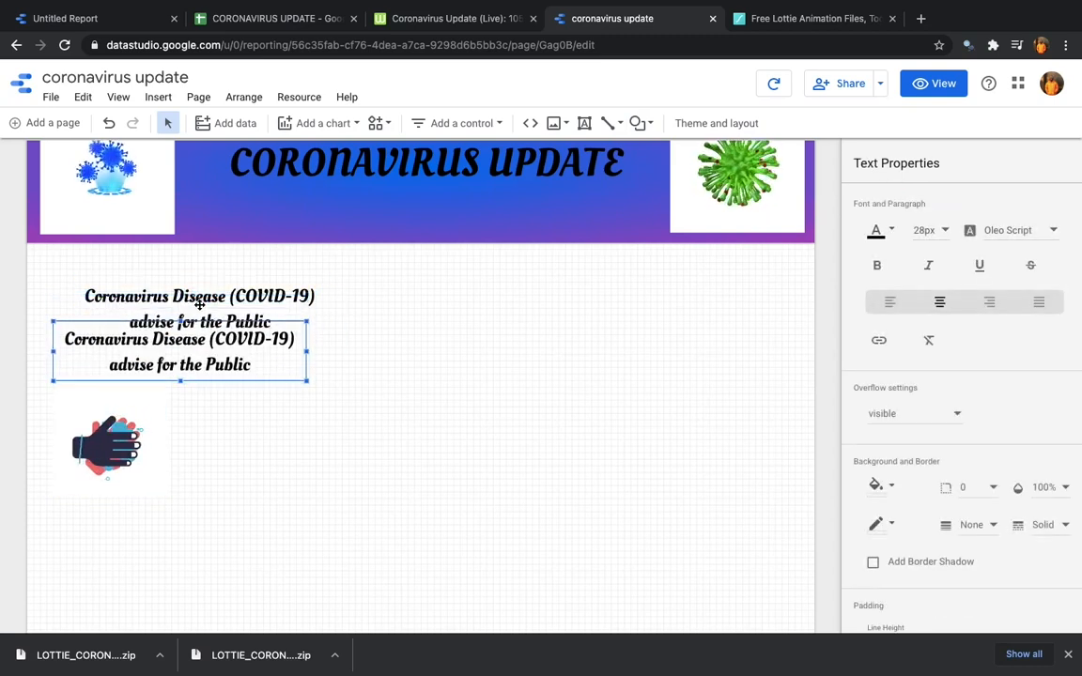
{"action": "left_click_drag", "start_coordinate": [254, 368], "coordinate": [30, 348]}
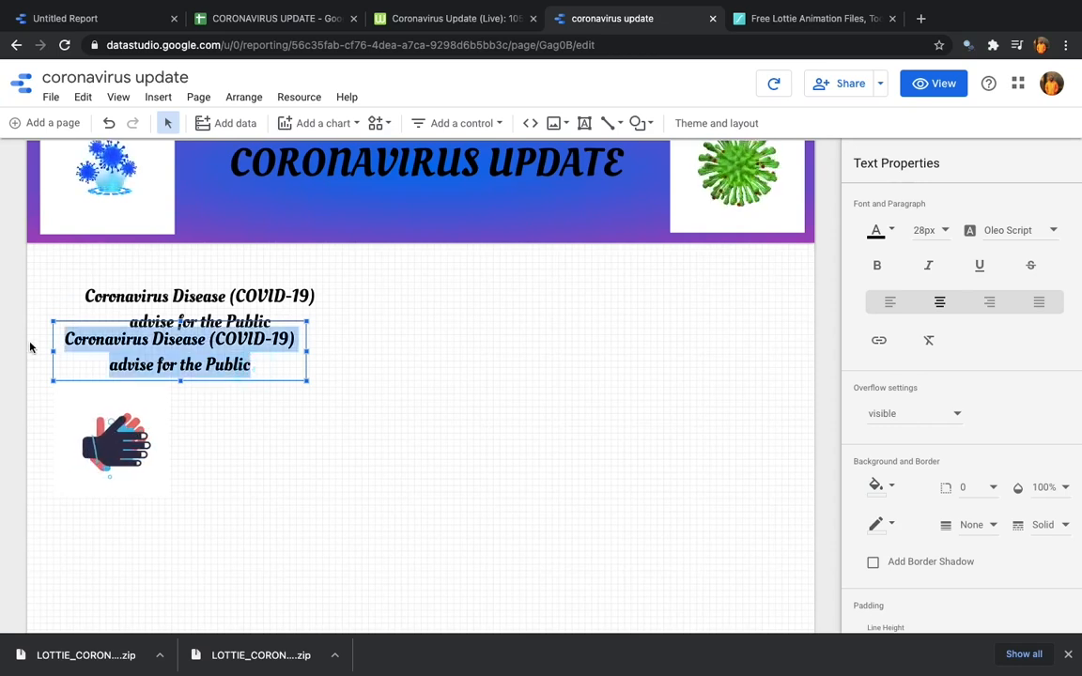
{"action": "type", "text": "wash"}
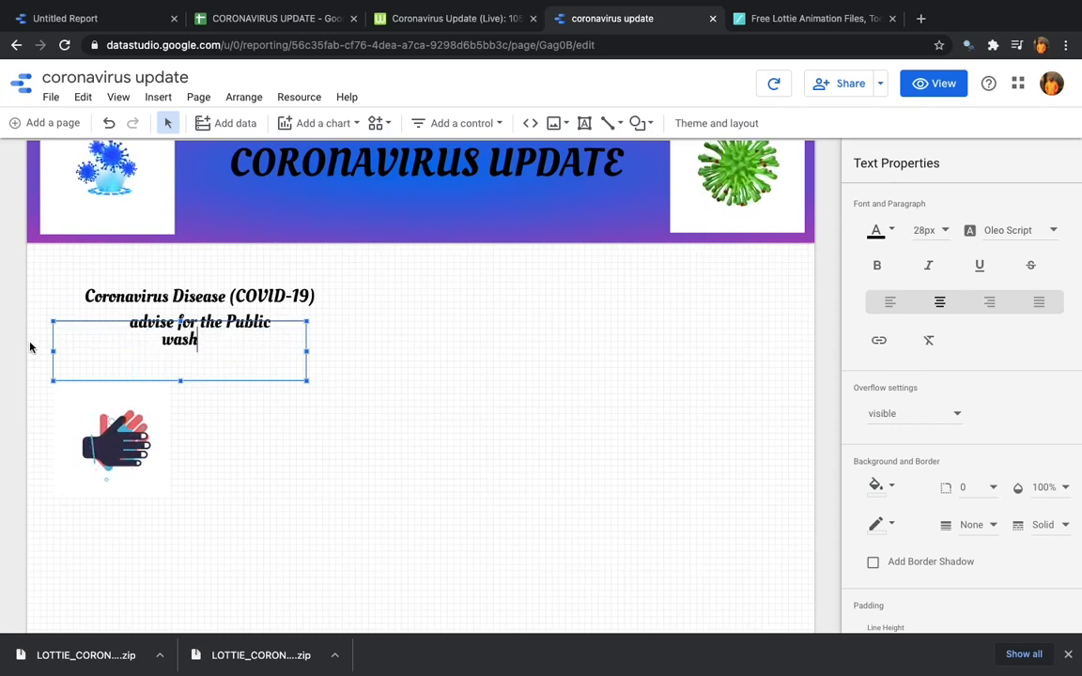
{"action": "type", "text": " your"}
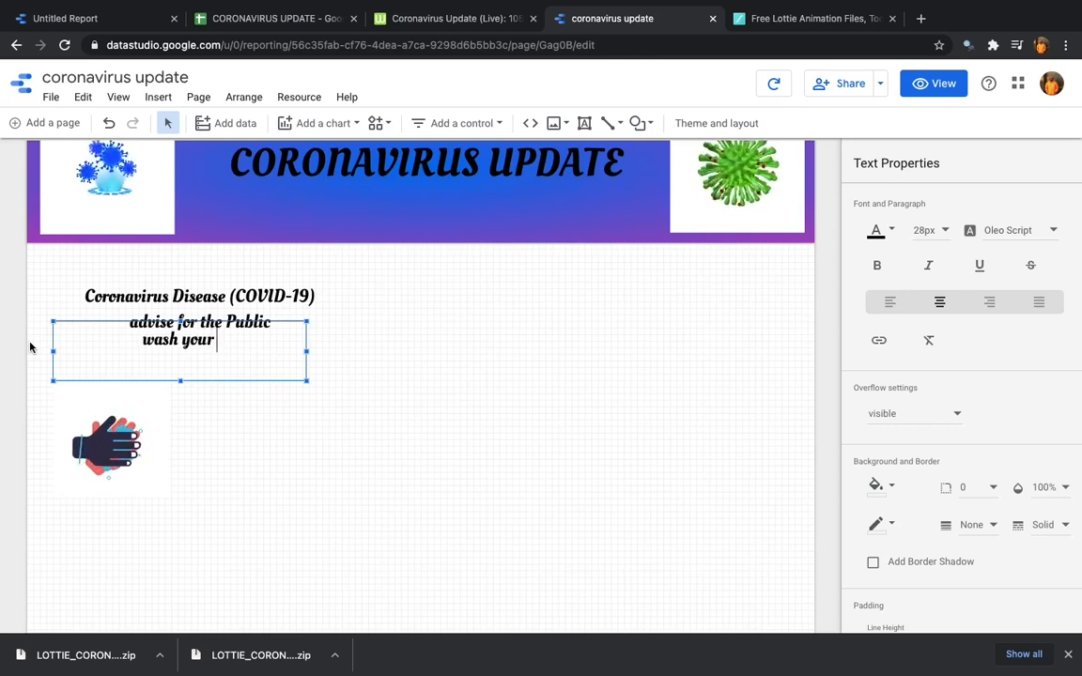
{"action": "type", "text": " hands"}
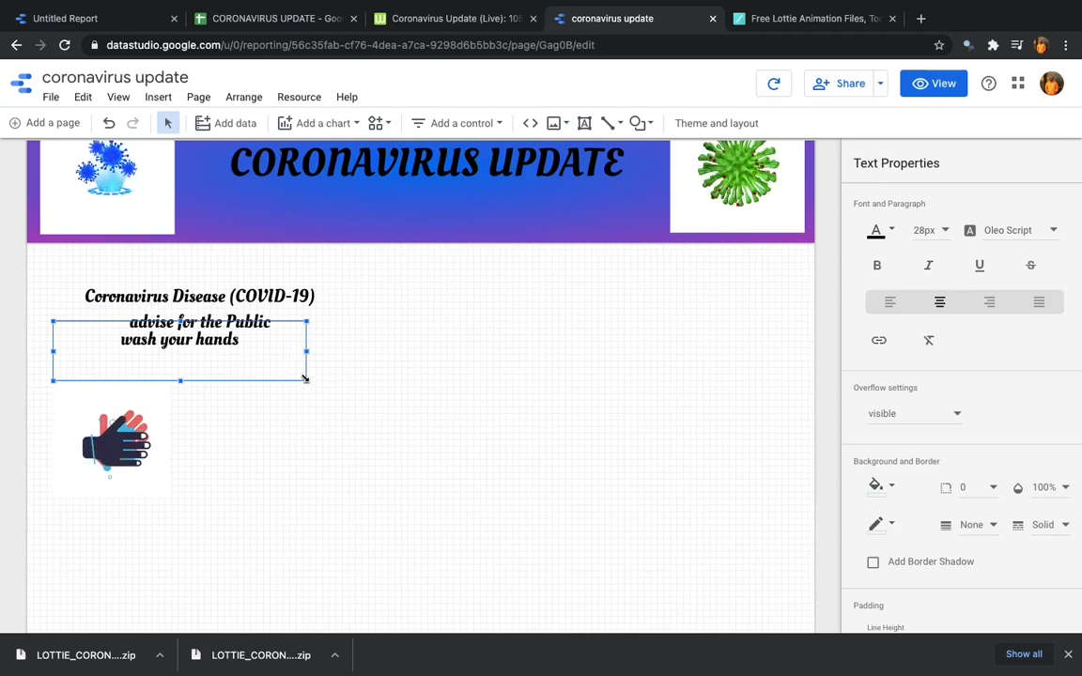
- Set the font size of the "wash your hands" caption to 24px
{"action": "left_click_drag", "start_coordinate": [132, 333], "coordinate": [98, 329]}
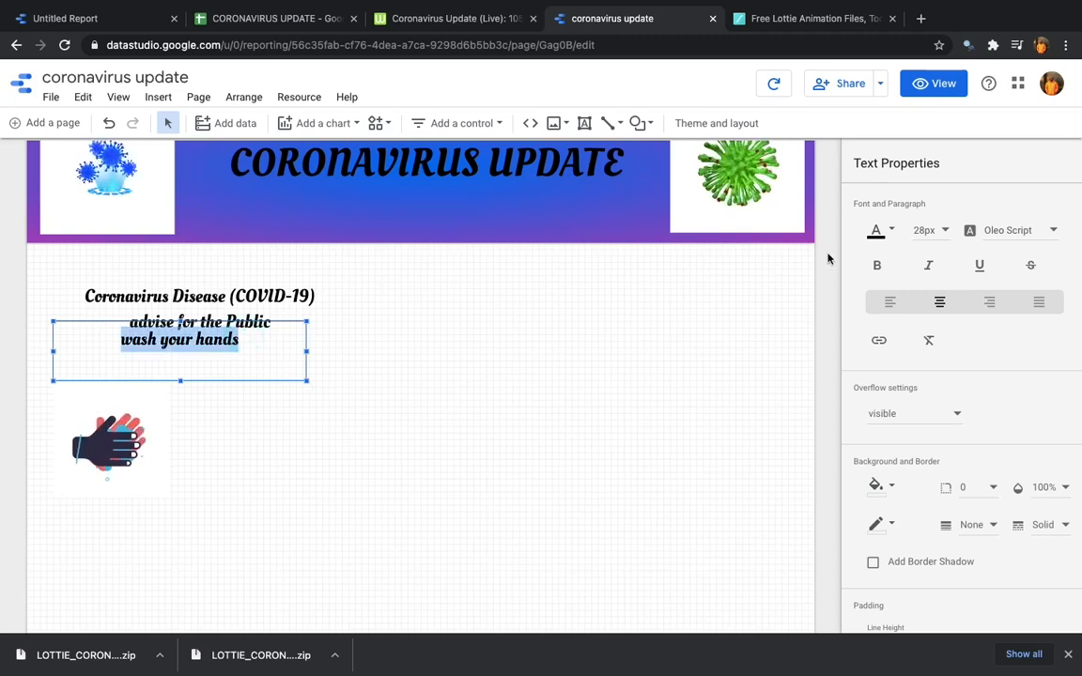
{"action": "left_click", "coordinate": [940, 230]}
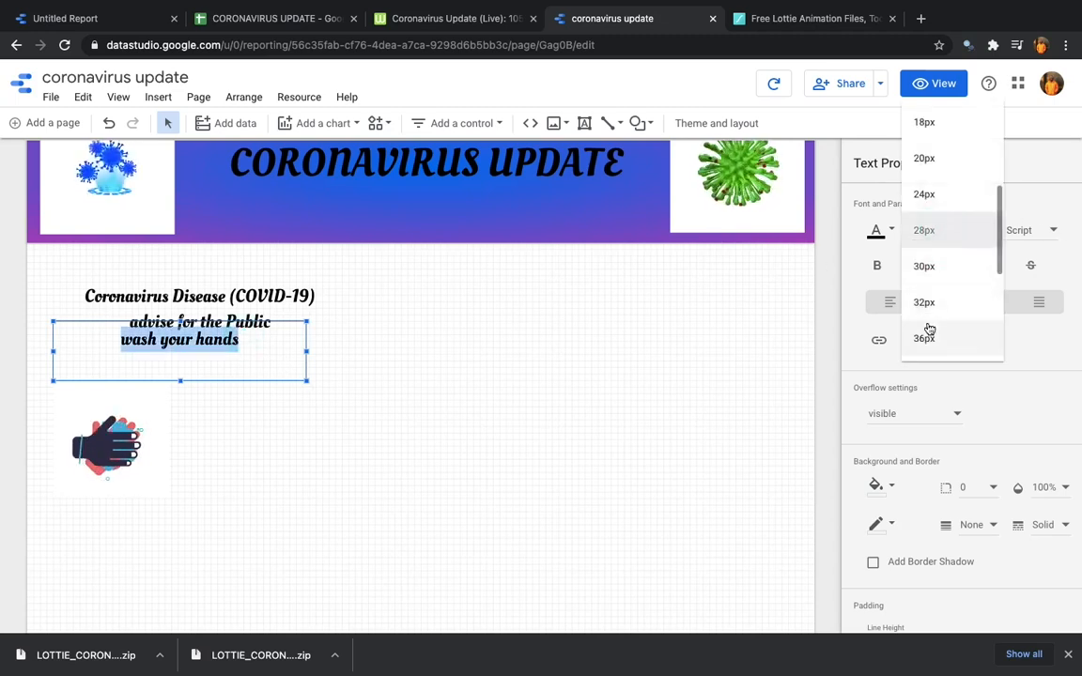
{"action": "left_click", "coordinate": [930, 194]}
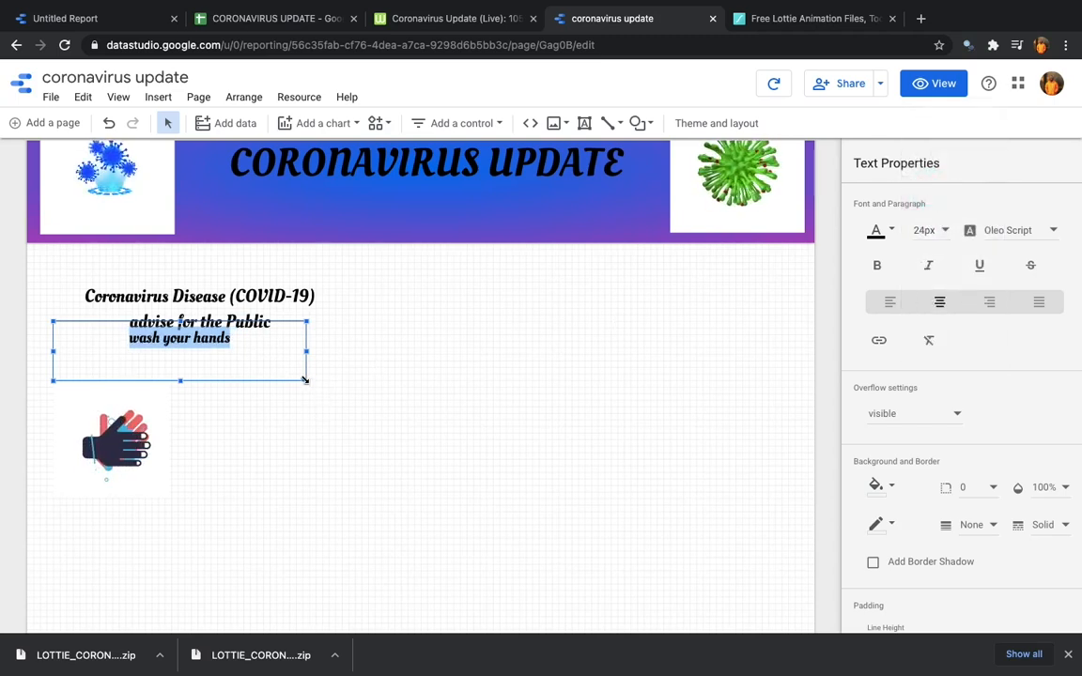
- Shrink the "wash your hands" text box to fit its single line and centre it just above the hand-washing GIF
{"action": "left_click_drag", "start_coordinate": [304, 380], "coordinate": [193, 370]}
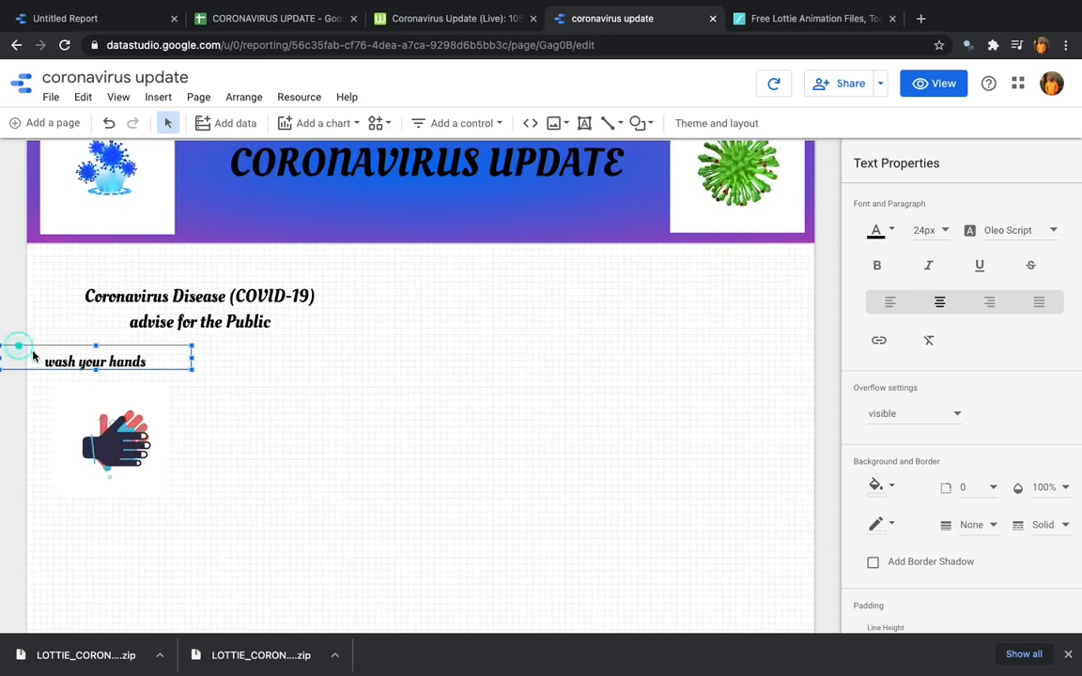
{"action": "left_click_drag", "start_coordinate": [18, 346], "coordinate": [72, 368]}
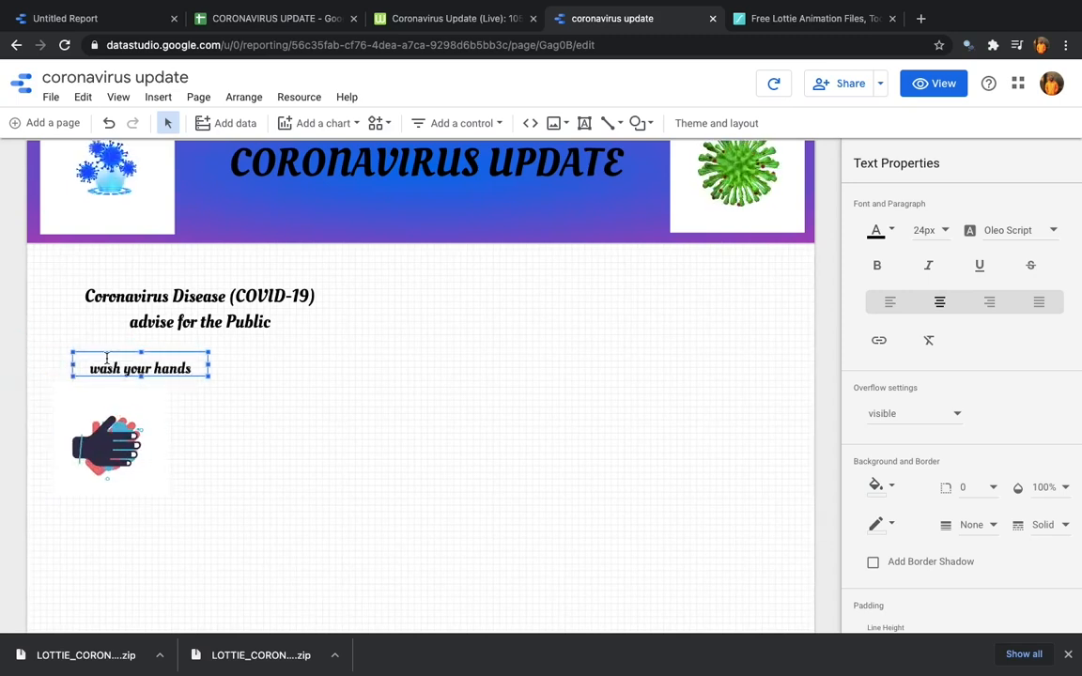
{"action": "key", "text": "Left"}
{"action": "key", "text": "Left"}
{"action": "key", "text": "Left"}
{"action": "key", "text": "Left"}
{"action": "key", "text": "Up"}
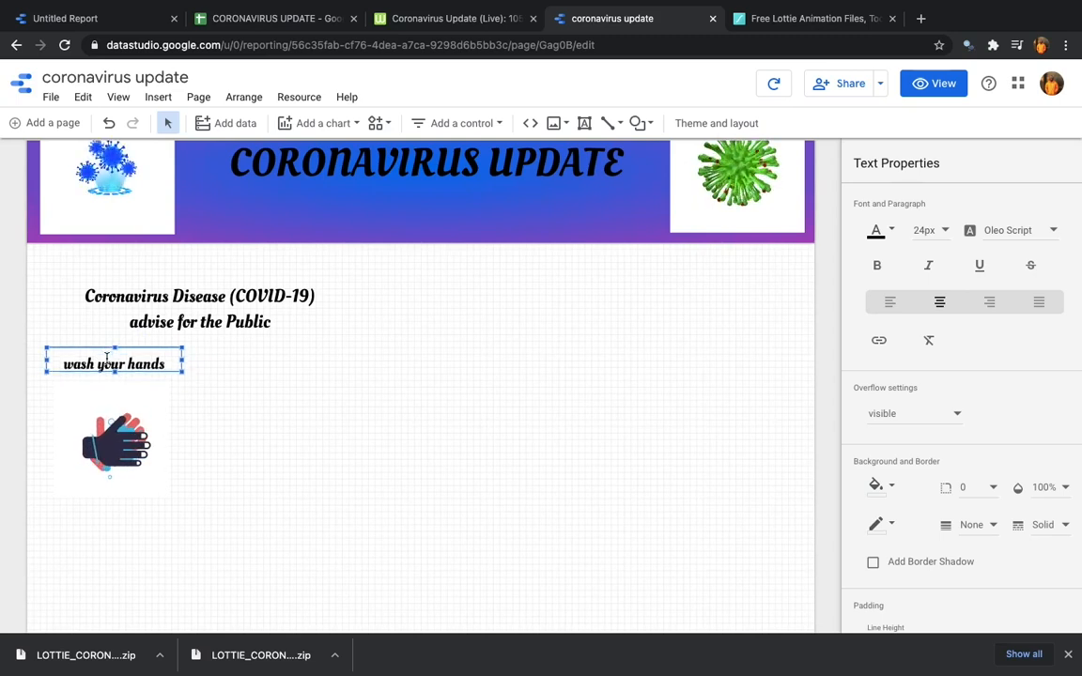
{"action": "left_click", "coordinate": [208, 394]}
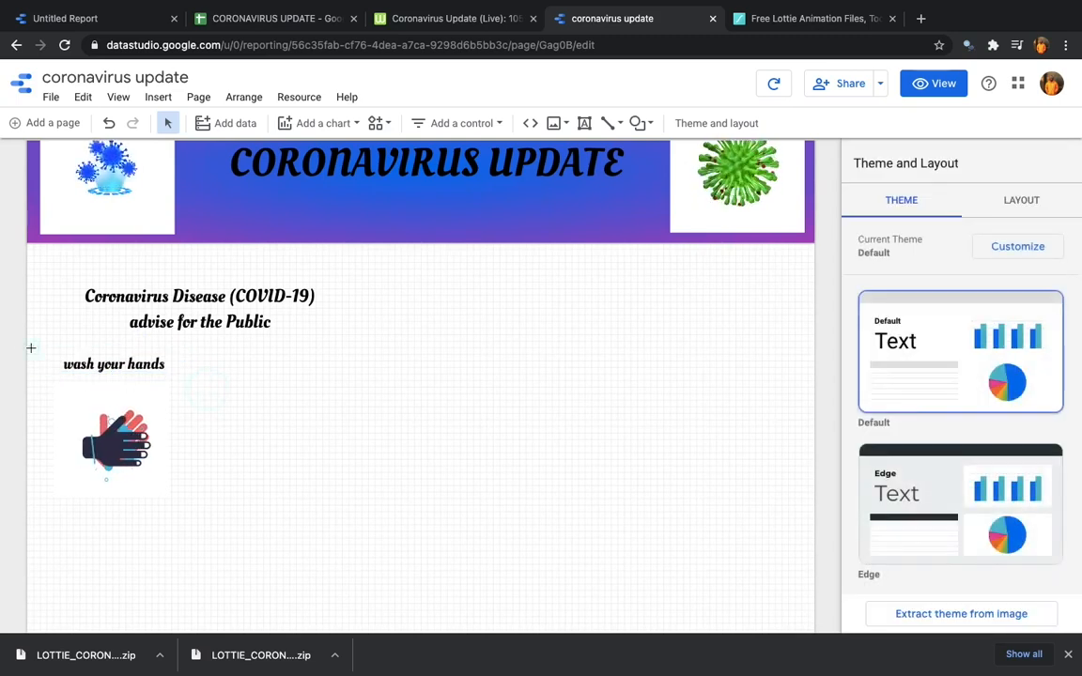
- Group the "wash your hands" caption with the hand-washing GIF
{"action": "left_click_drag", "start_coordinate": [152, 373], "coordinate": [194, 519]}
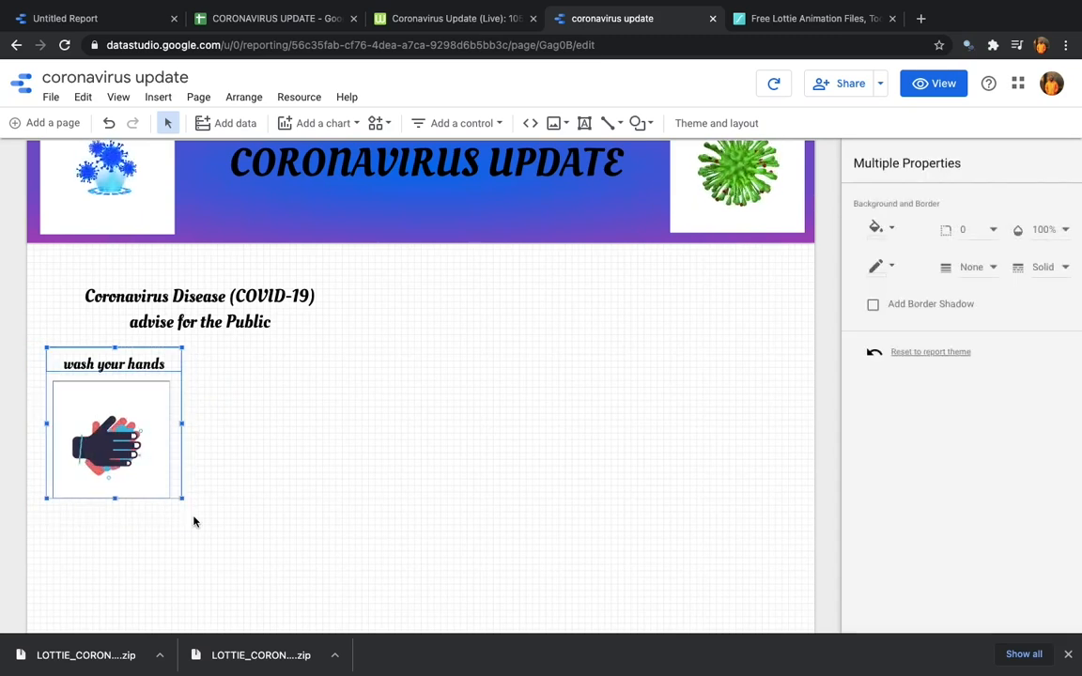
{"action": "right_click", "coordinate": [95, 431]}
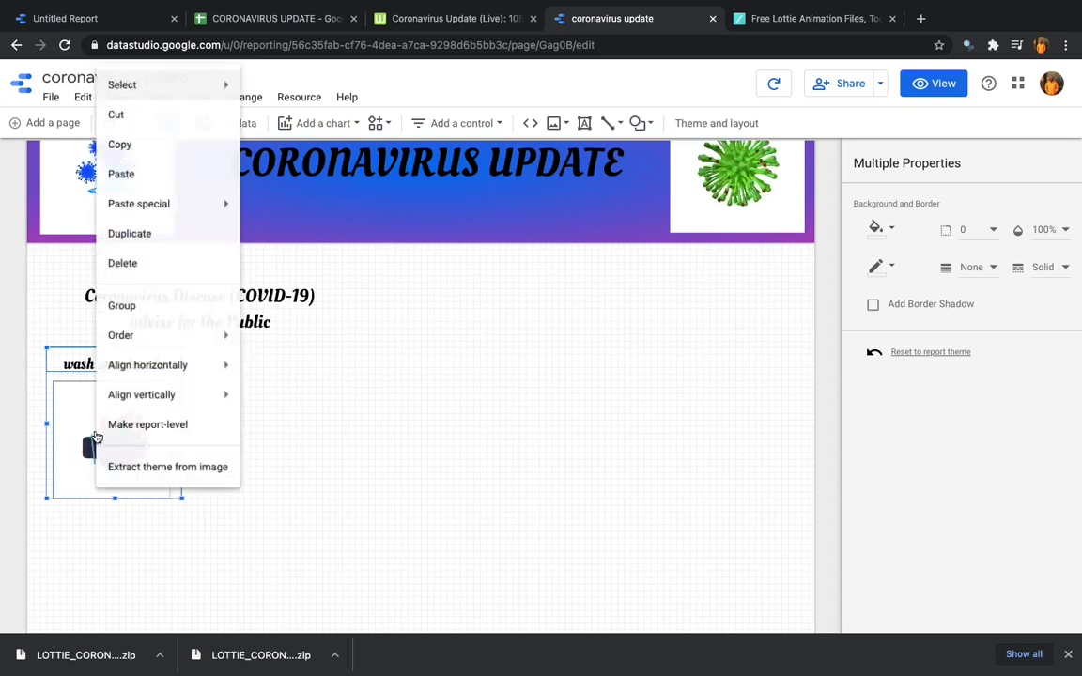
{"action": "left_click", "coordinate": [137, 304]}
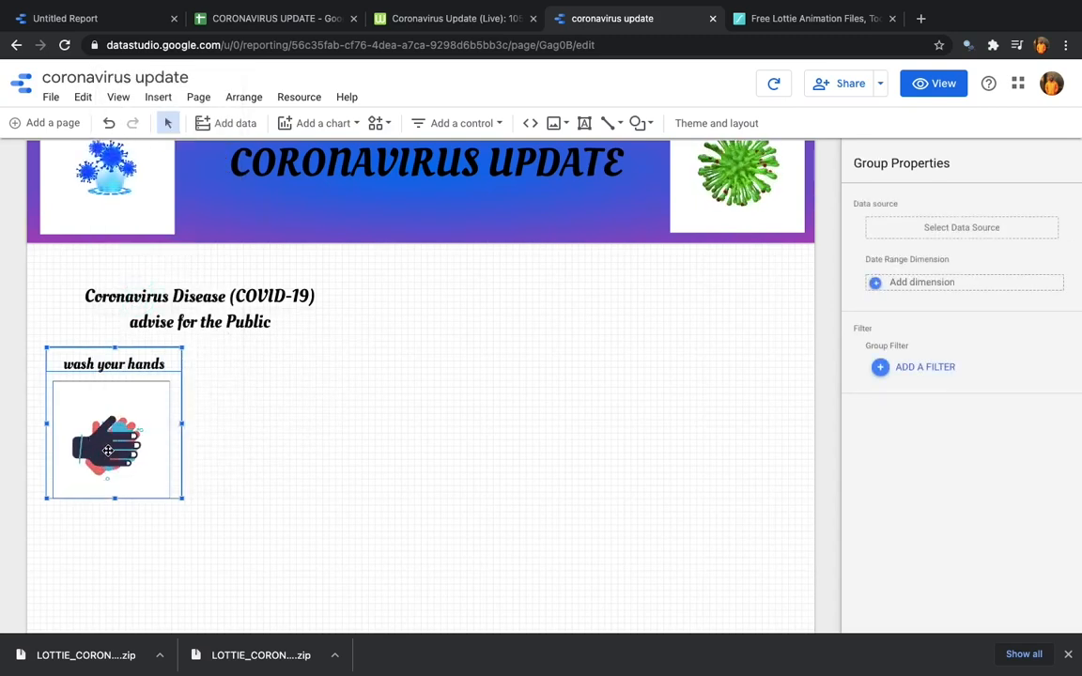
- Duplicate the hand-washing group and place the copy beside the original, level with it and with a small gap between them
{"action": "key", "text": "super+v"}
{"action": "key", "text": "Up"}
{"action": "key", "text": "Up"}
{"action": "key", "text": "Right"}
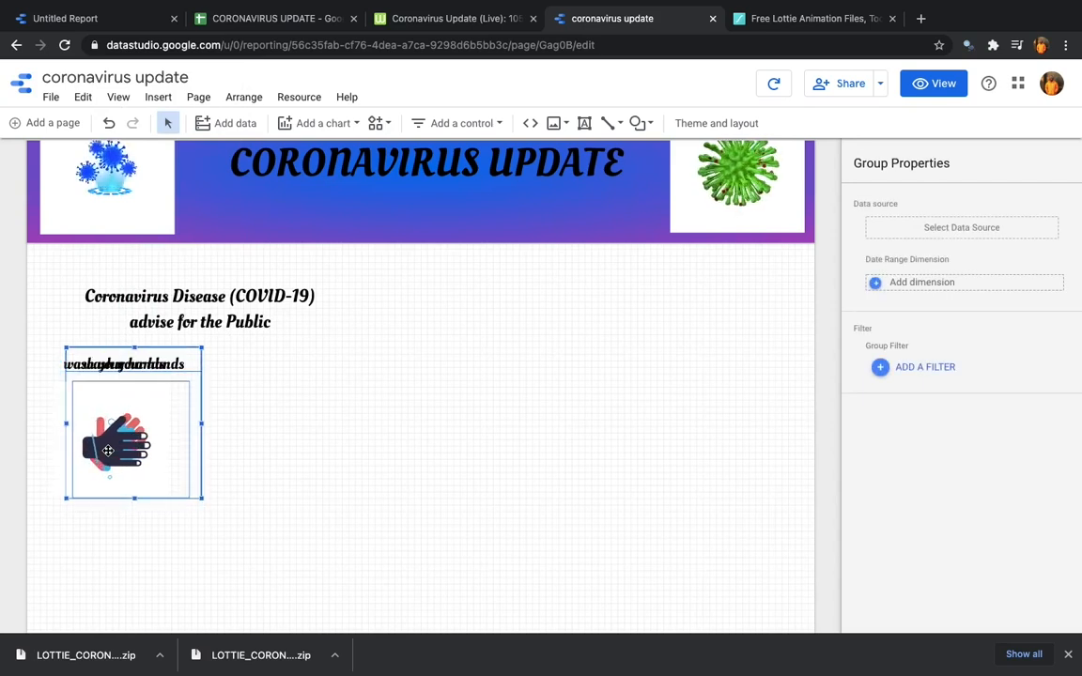
{"action": "key", "text": "Right"}
{"action": "key", "text": "Right"}
{"action": "key", "text": "Right"}
{"action": "key", "text": "Right"}
{"action": "key", "text": "Right"}
{"action": "key", "text": "Right"}
{"action": "key", "text": "Right"}
{"action": "key", "text": "Right"}
{"action": "key", "text": "Right"}
{"action": "key", "text": "Right"}
{"action": "key", "text": "Right"}
{"action": "key", "text": "Right"}
{"action": "key", "text": "Right"}
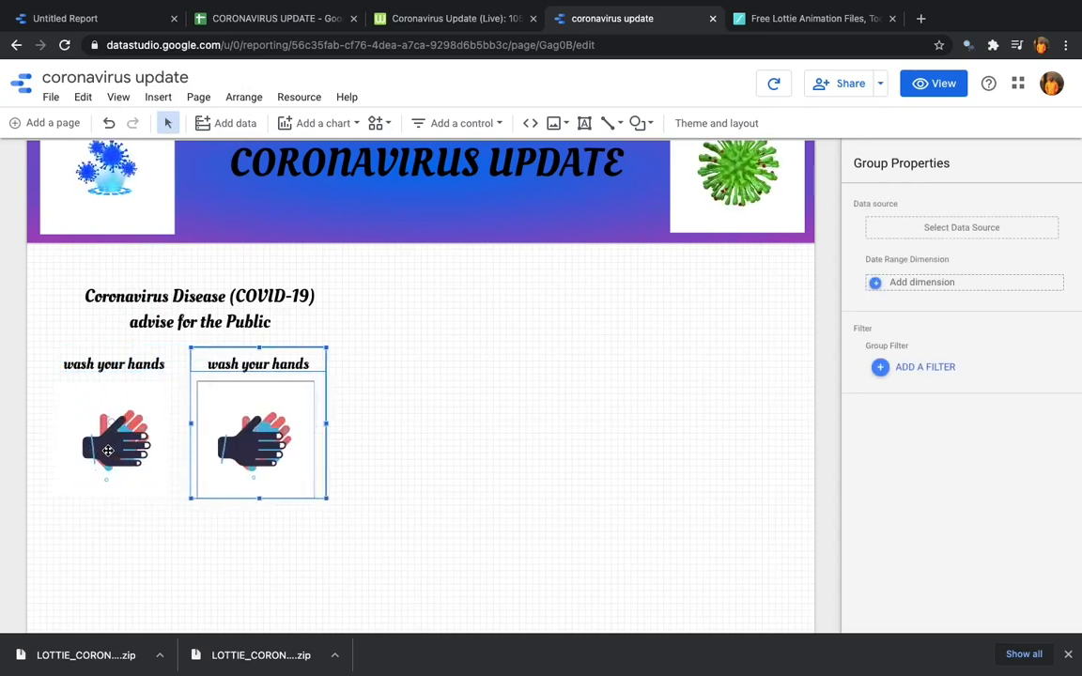
{"action": "key", "text": "Right"}
{"action": "key", "text": "Right"}
{"action": "key", "text": "Right"}
- Replace the image in the copied hand-washing group with 39097-social-distance.gif from the precautions folder
{"action": "left_click", "coordinate": [242, 454]}
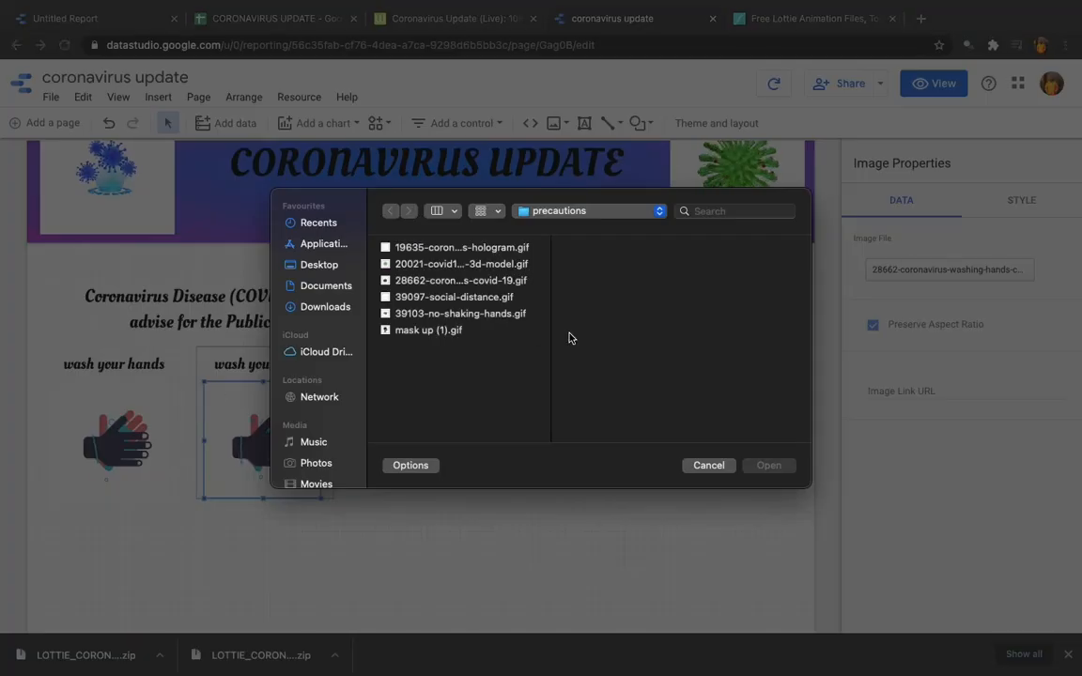
{"action": "left_click", "coordinate": [450, 283]}
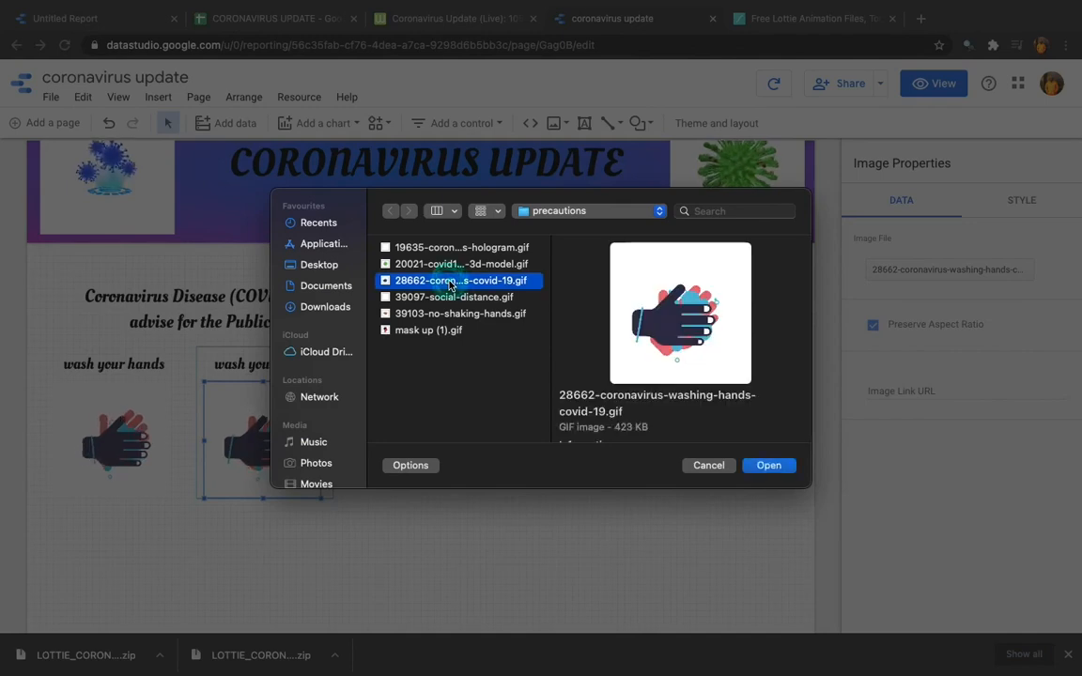
{"action": "left_click", "coordinate": [447, 297]}
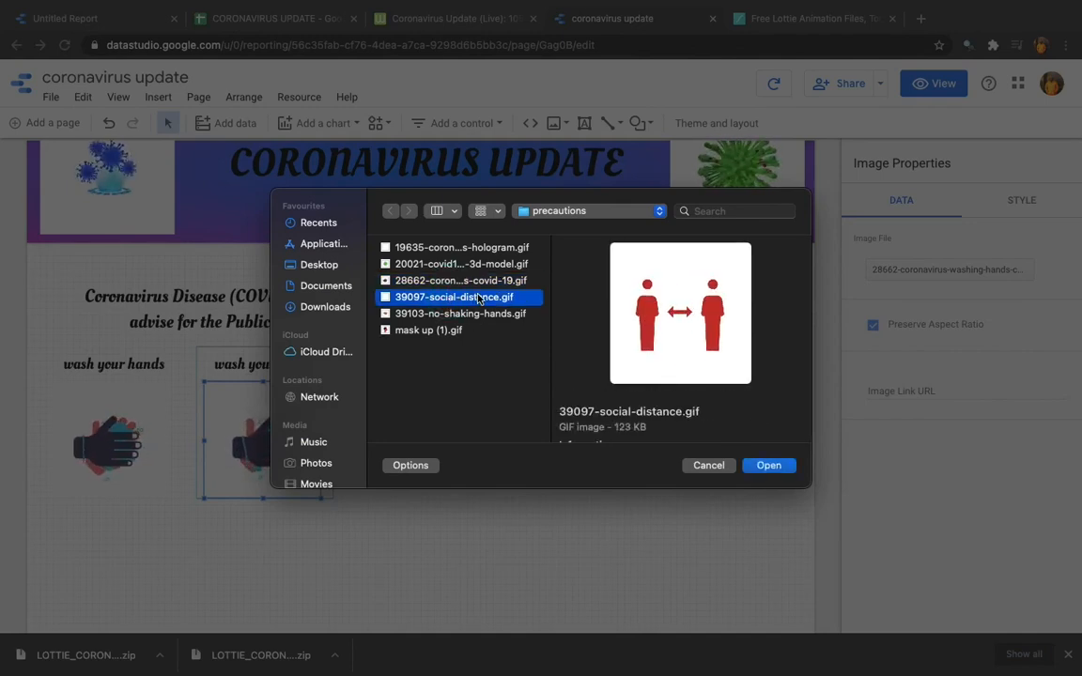
{"action": "left_click", "coordinate": [766, 465]}
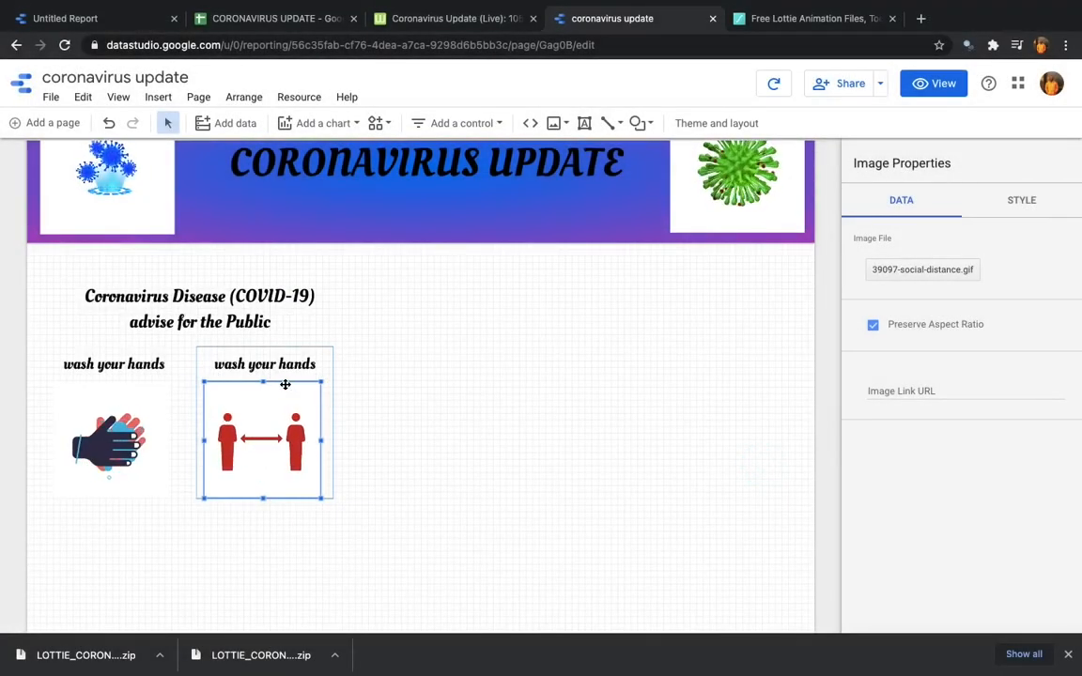
- Change the caption above the social-distance GIF to "Social Distancing"
{"action": "left_click", "coordinate": [310, 367]}
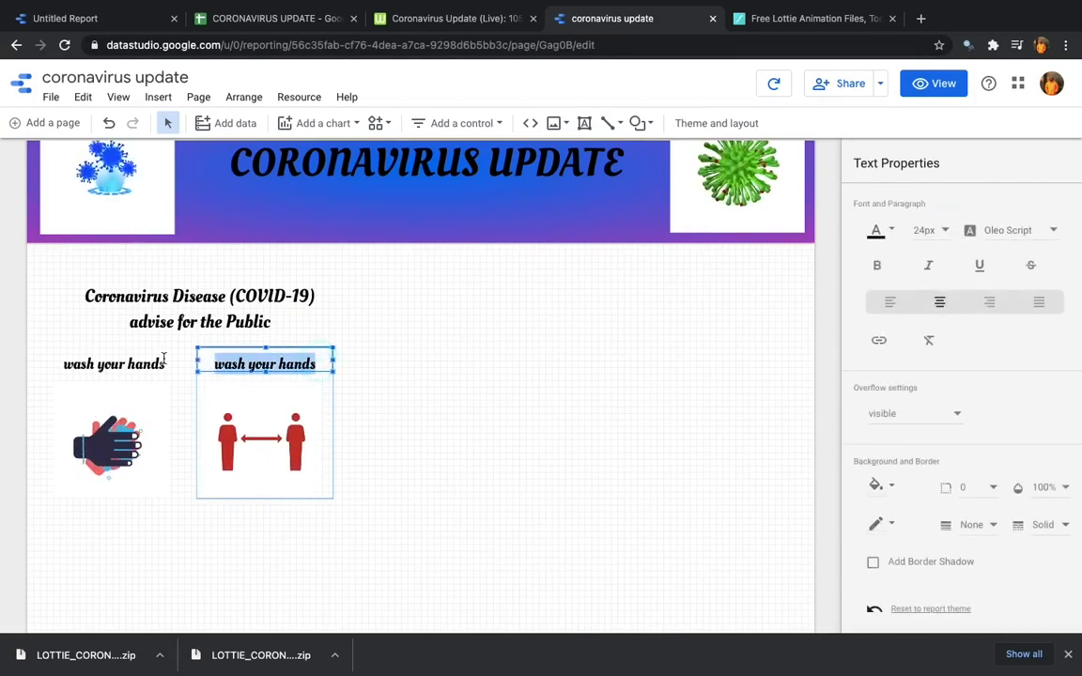
{"action": "type", "text": "S"}
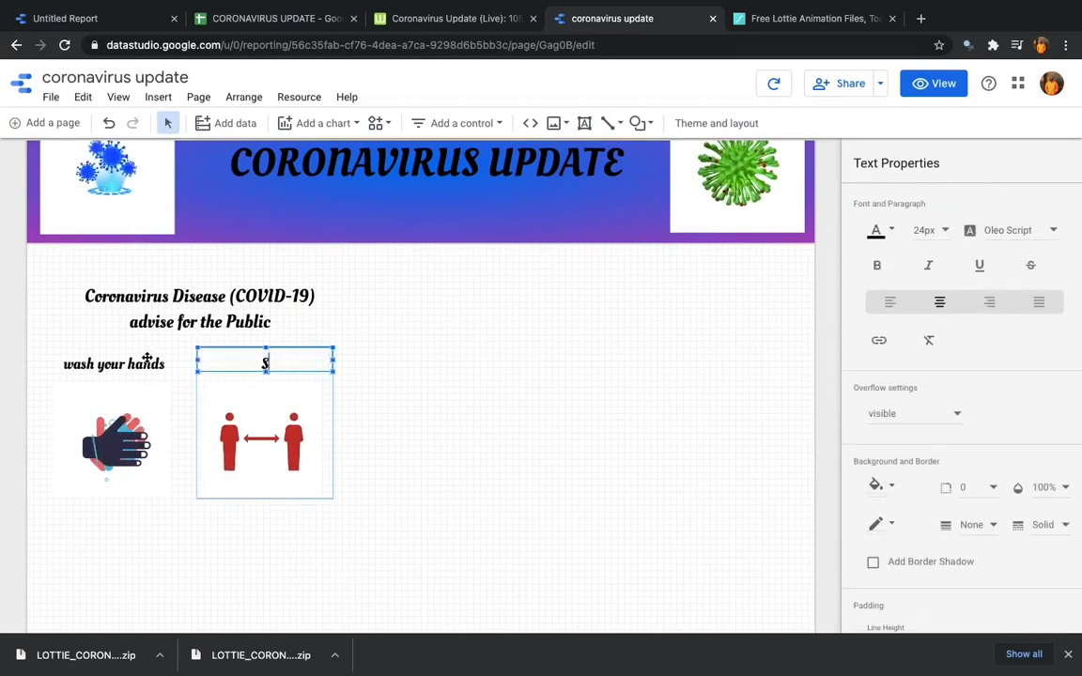
{"action": "type", "text": "ocial dISTAN"}
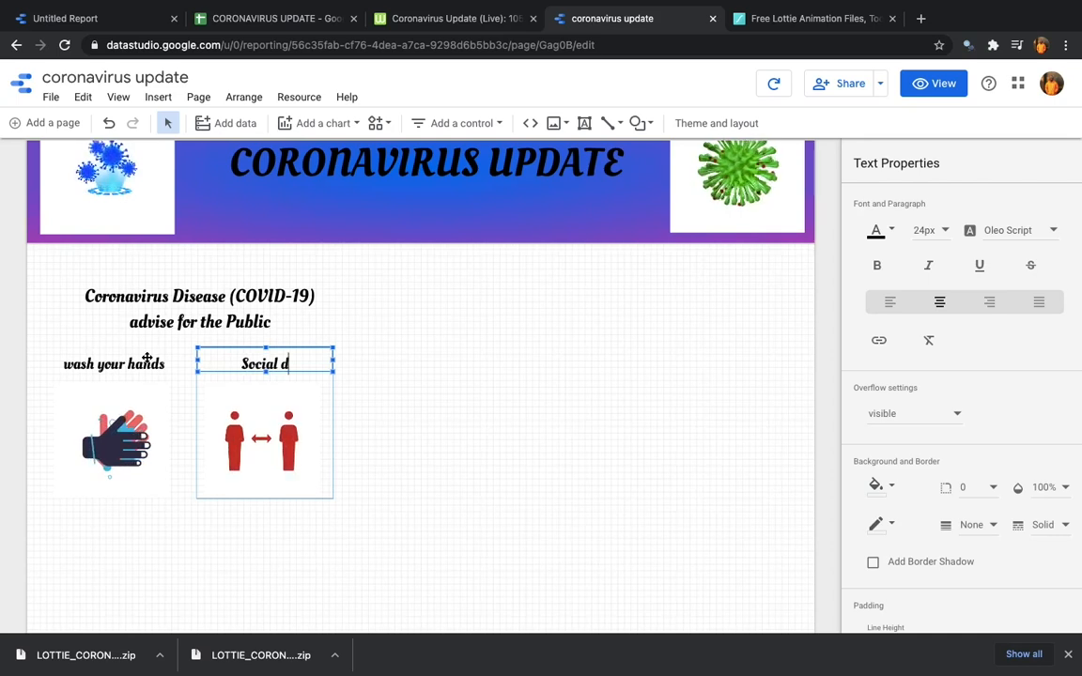
{"action": "key", "text": "BackSpace"}
{"action": "key", "text": "BackSpace"}
{"action": "key", "text": "BackSpace"}
{"action": "key", "text": "BackSpace"}
{"action": "key", "text": "BackSpace"}
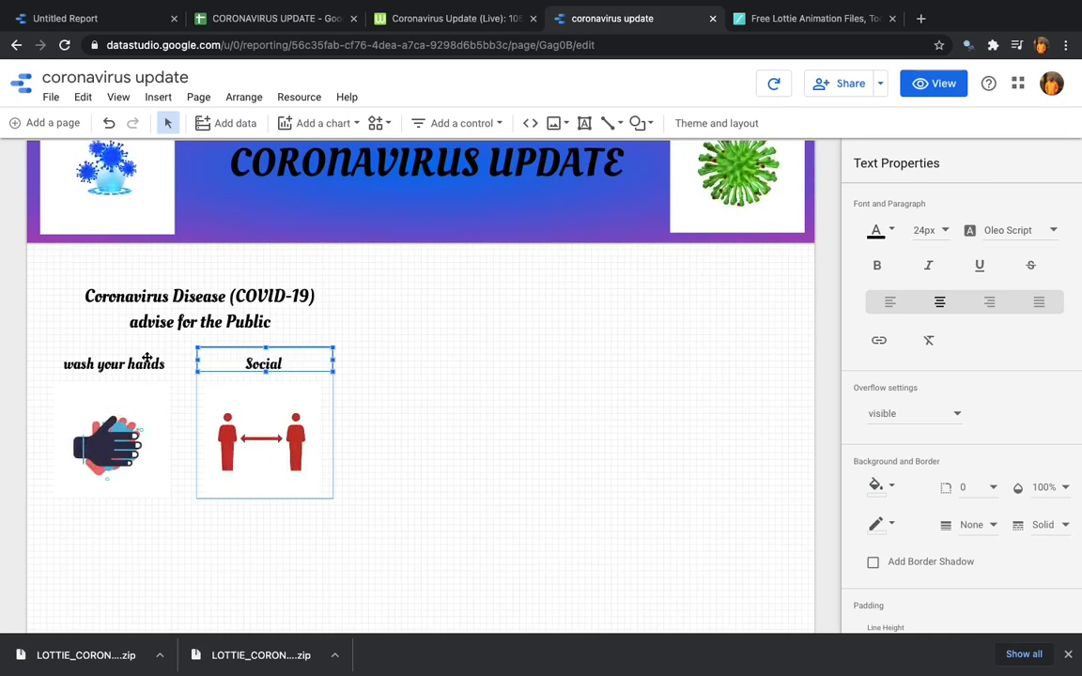
{"action": "type", "text": "Dis"}
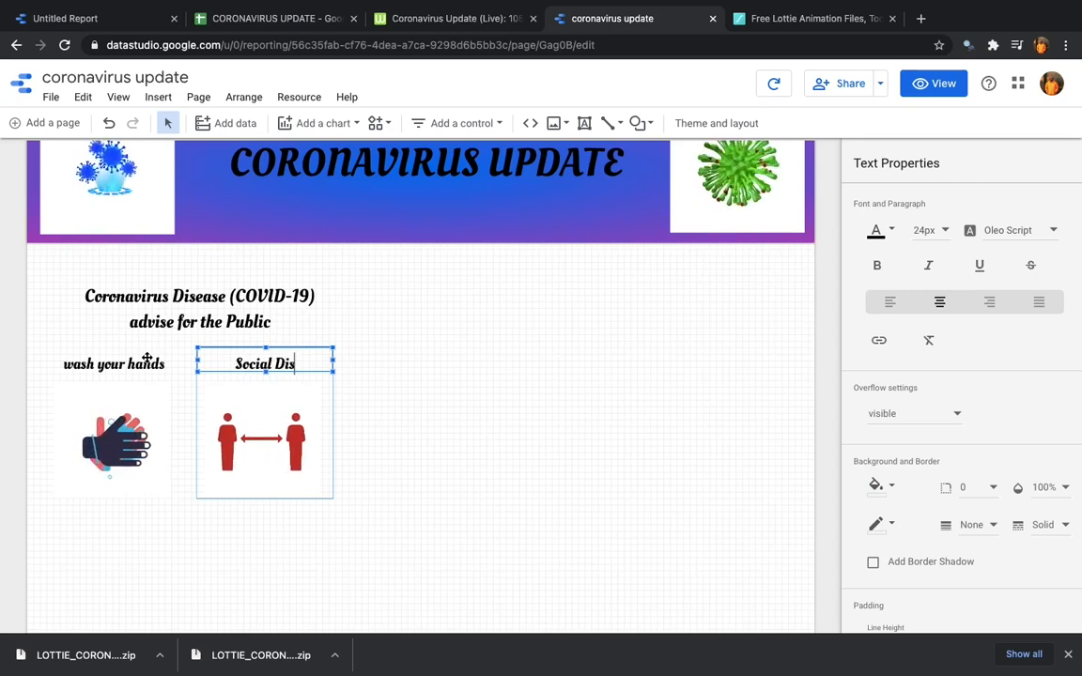
{"action": "type", "text": "tancing"}
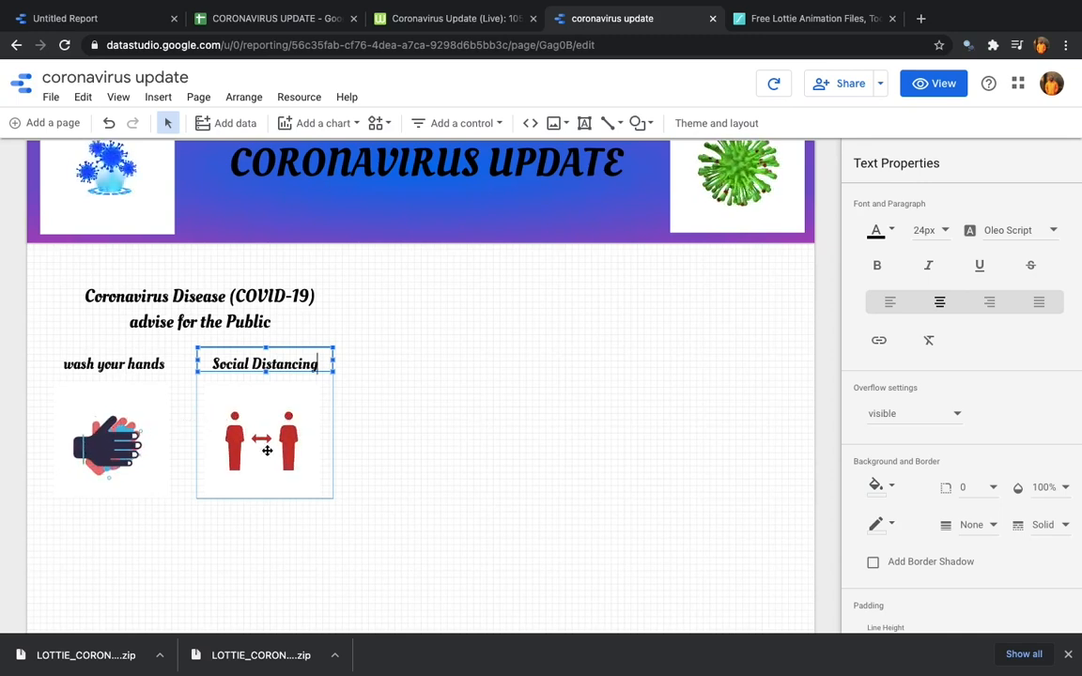
{"action": "left_click", "coordinate": [364, 459]}
- Duplicate the Social Distancing group and position the copy below the hand-washing group, leaving a small gap
{"action": "left_click", "coordinate": [244, 411]}
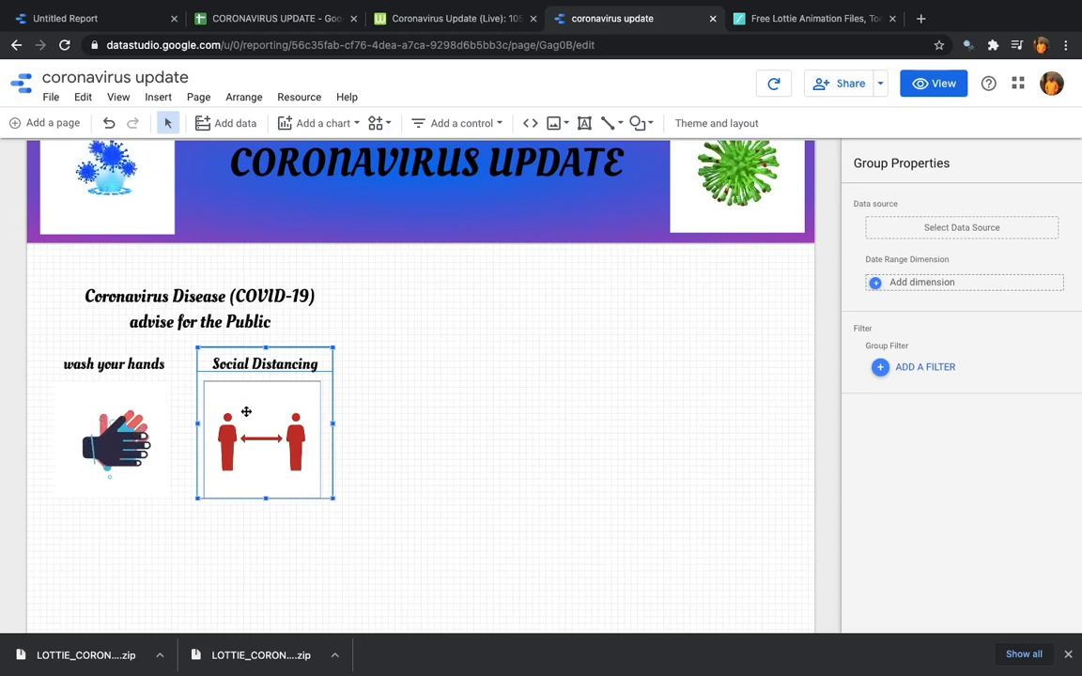
{"action": "key", "text": "super+v"}
{"action": "key", "text": "Left"}
{"action": "key", "text": "Left"}
{"action": "key", "text": "Left"}
{"action": "key", "text": "Left"}
{"action": "key", "text": "Left"}
{"action": "key", "text": "Left"}
{"action": "key", "text": "Left"}
{"action": "key", "text": "Left"}
{"action": "key", "text": "Left"}
{"action": "key", "text": "Left"}
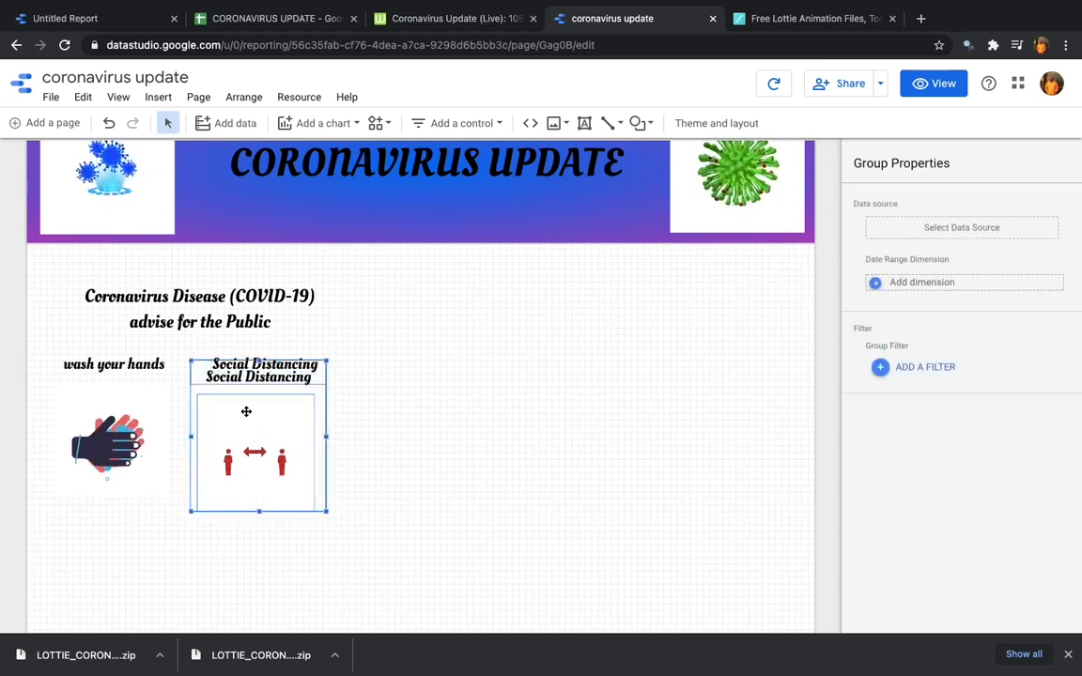
{"action": "key", "text": "Left"}
{"action": "key", "text": "Left"}
{"action": "key", "text": "Left"}
{"action": "key", "text": "Left"}
{"action": "key", "text": "Left"}
{"action": "key", "text": "Left"}
{"action": "key", "text": "Left"}
{"action": "key", "text": "Left"}
{"action": "key", "text": "Left"}
{"action": "key", "text": "Left"}
{"action": "key", "text": "Left"}
{"action": "key", "text": "Left"}
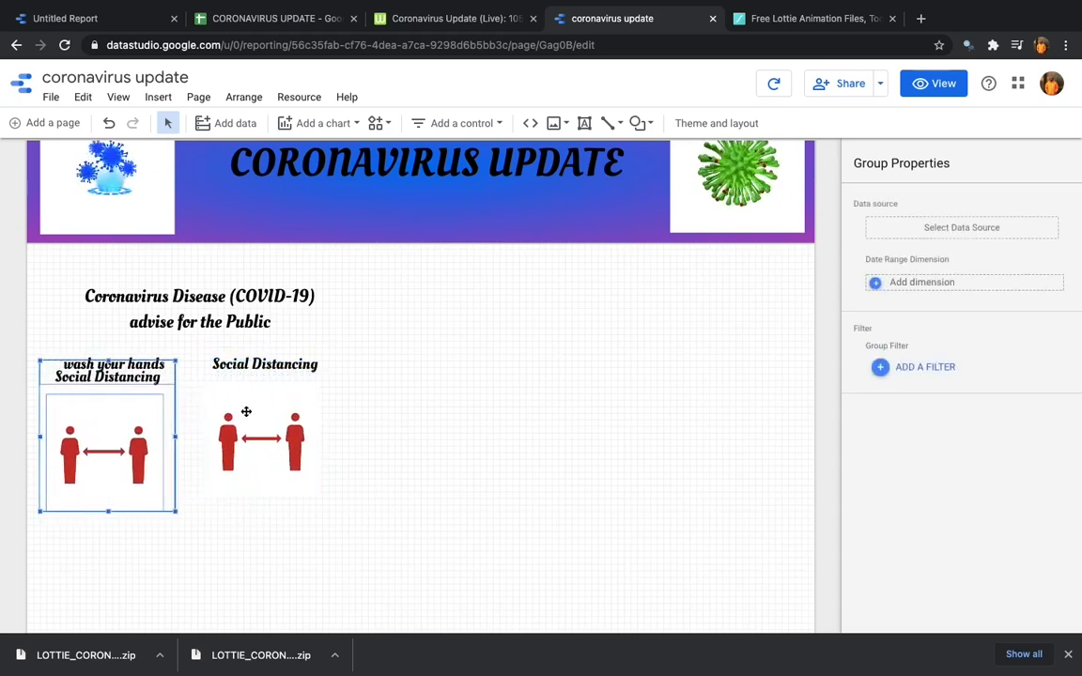
{"action": "key", "text": "Down"}
{"action": "key", "text": "Down"}
{"action": "key", "text": "Down"}
{"action": "key", "text": "Down"}
{"action": "key", "text": "Down"}
{"action": "key", "text": "Down"}
{"action": "key", "text": "Down"}
{"action": "key", "text": "Down"}
{"action": "key", "text": "Down"}
{"action": "key", "text": "Down"}
{"action": "key", "text": "Down"}
{"action": "key", "text": "Down"}
{"action": "key", "text": "Down"}
{"action": "key", "text": "Down"}
{"action": "key", "text": "Down"}
{"action": "key", "text": "Down"}
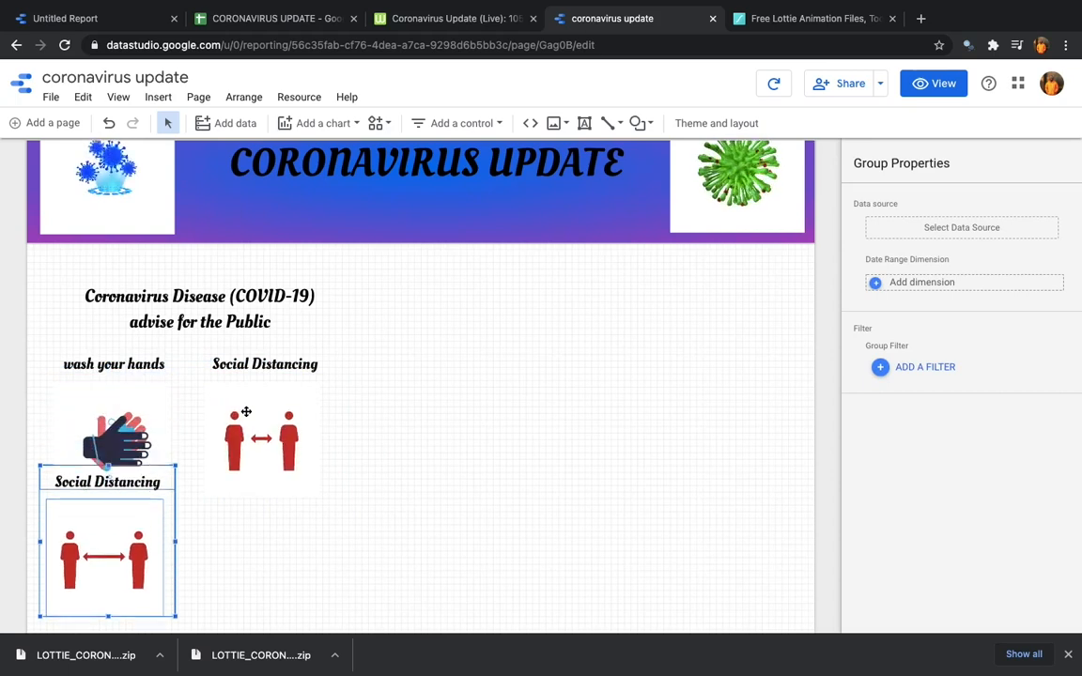
{"action": "scroll", "coordinate": [246, 412], "scroll_direction": "down", "scroll_amount": 2}
{"action": "key", "text": "Down"}
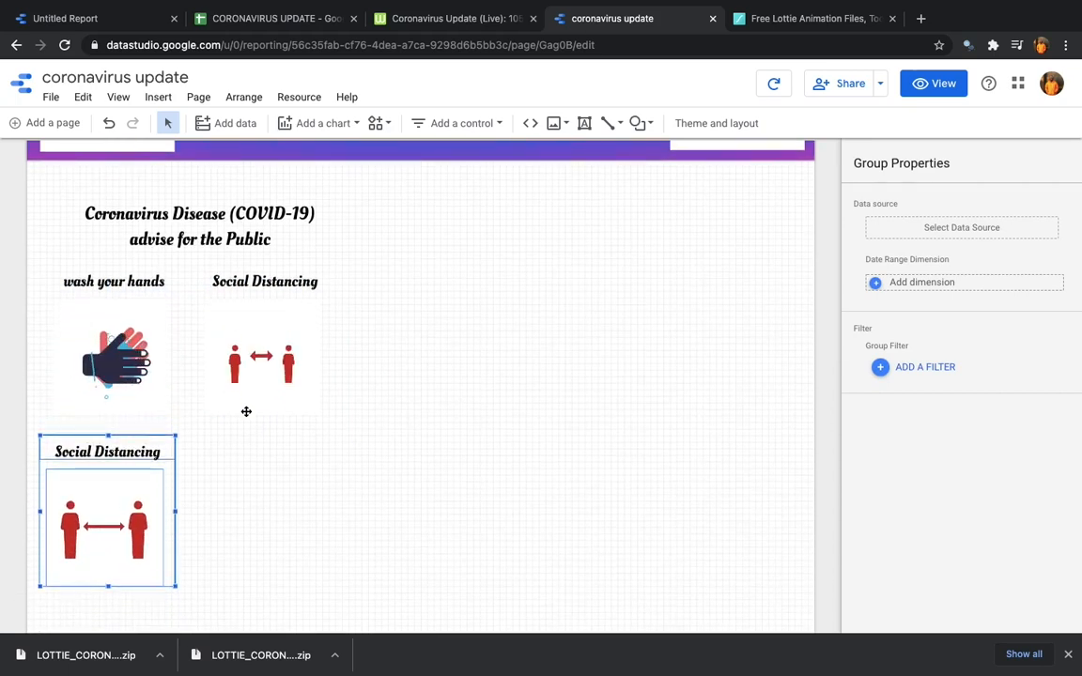
{"action": "key", "text": "Down"}
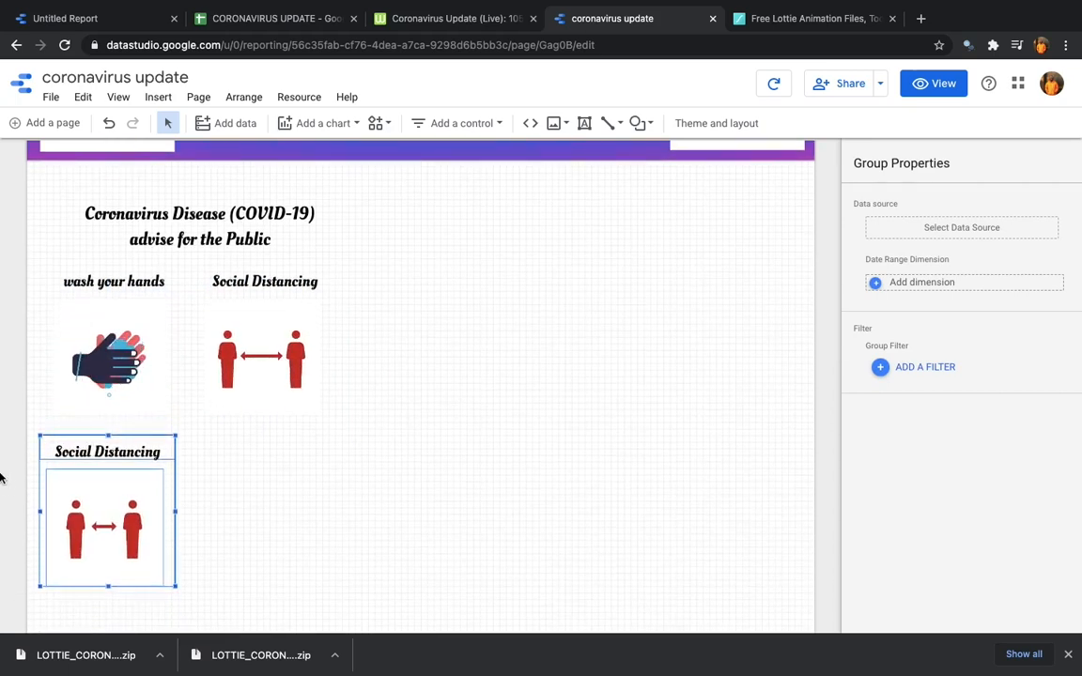
- Replace the image in the lower Social Distancing group with 39103-no-shaking-hands.gif from the precautions folder
{"action": "left_click", "coordinate": [100, 497]}
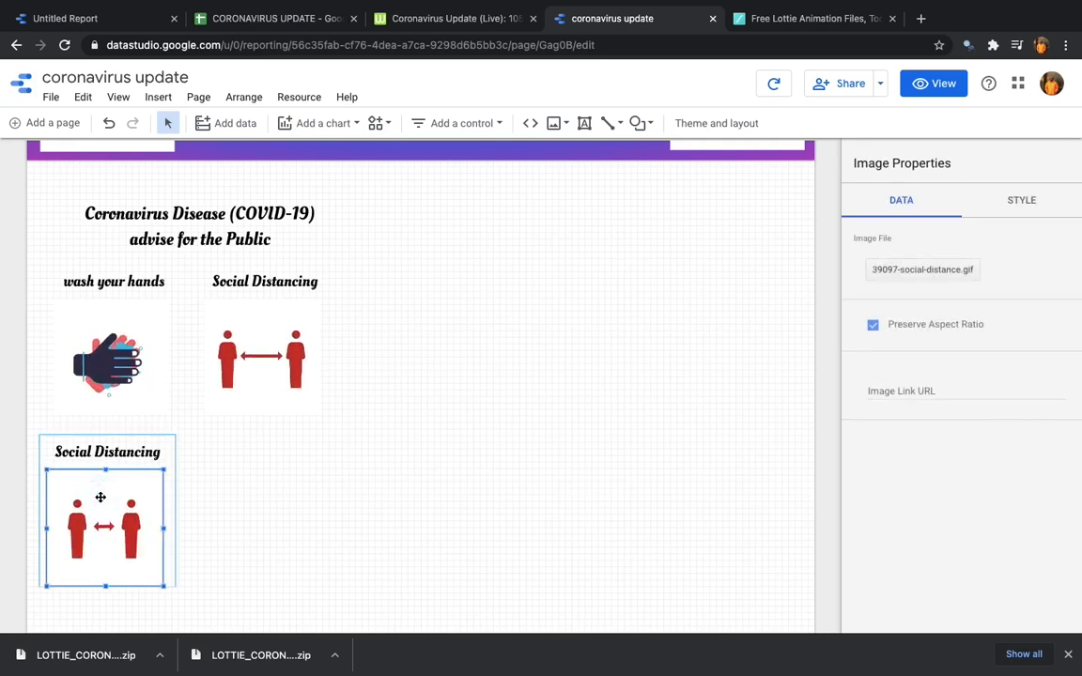
{"action": "scroll", "coordinate": [101, 497], "scroll_direction": "down", "scroll_amount": 1}
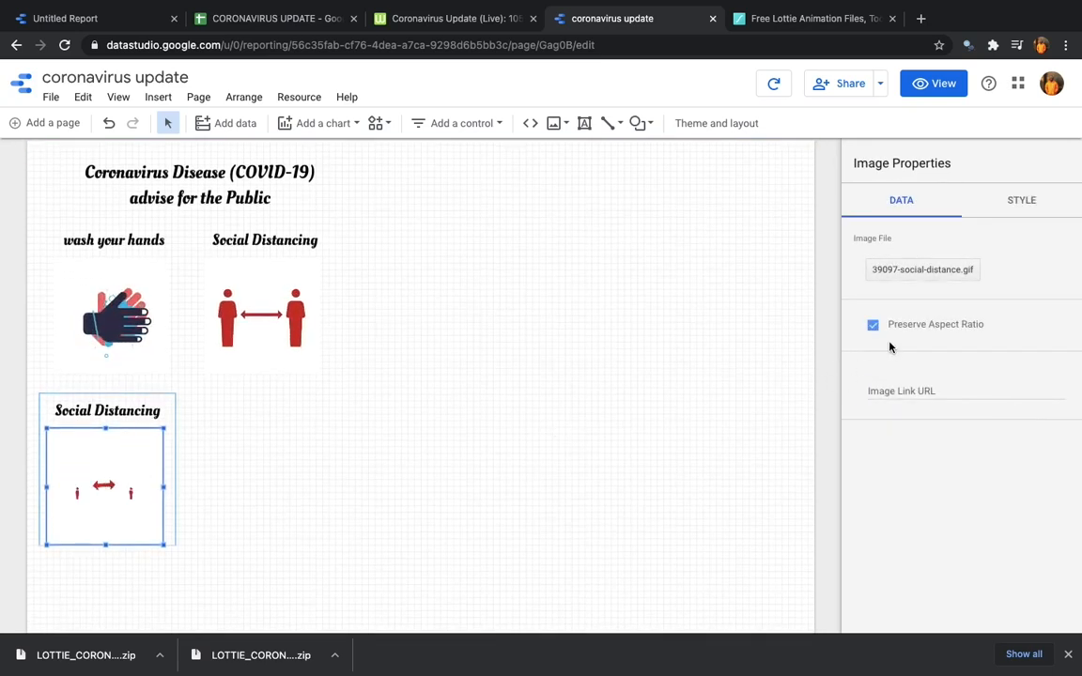
{"action": "left_click", "coordinate": [909, 272]}
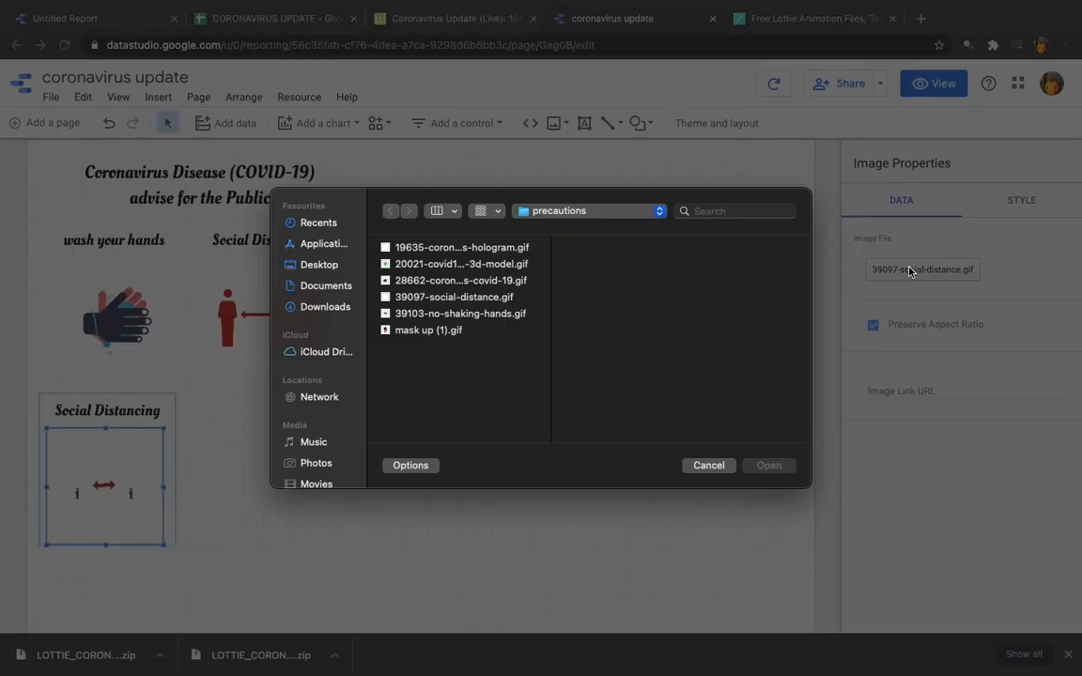
{"action": "left_click", "coordinate": [454, 315]}
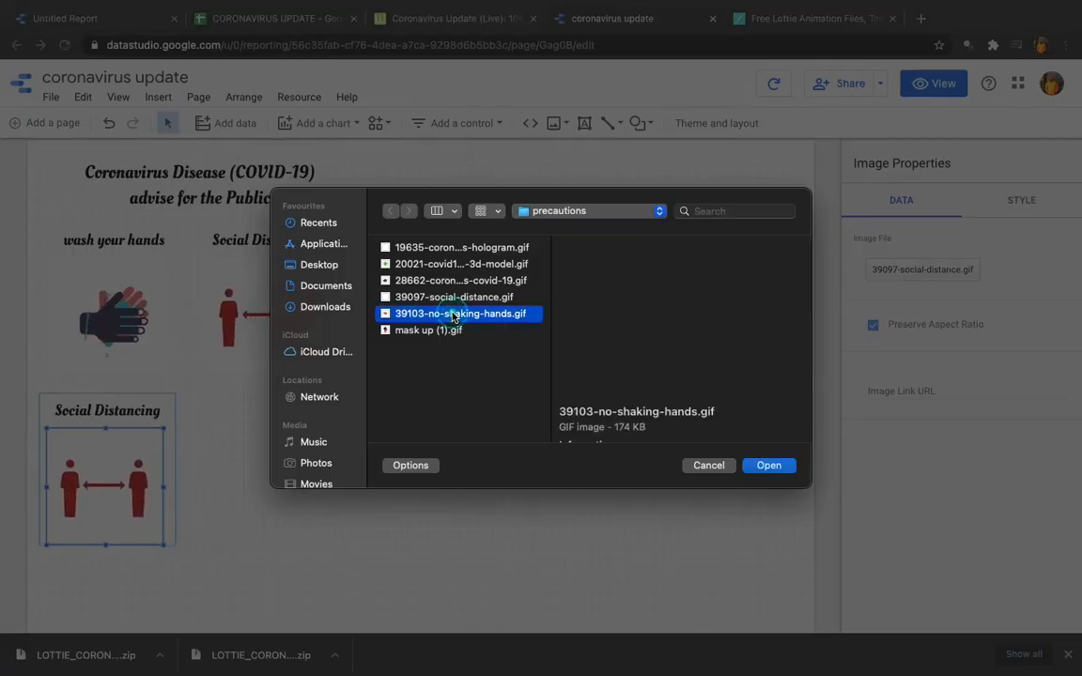
{"action": "left_click", "coordinate": [766, 466]}
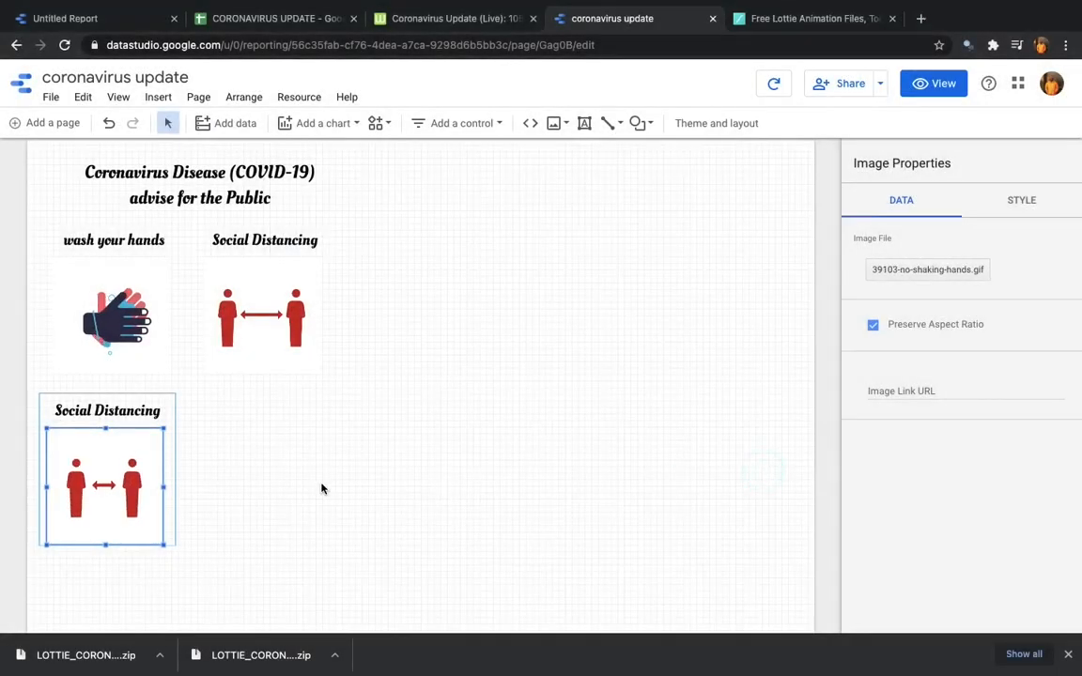
{"action": "scroll", "coordinate": [321, 489], "scroll_direction": "down", "scroll_amount": 1}
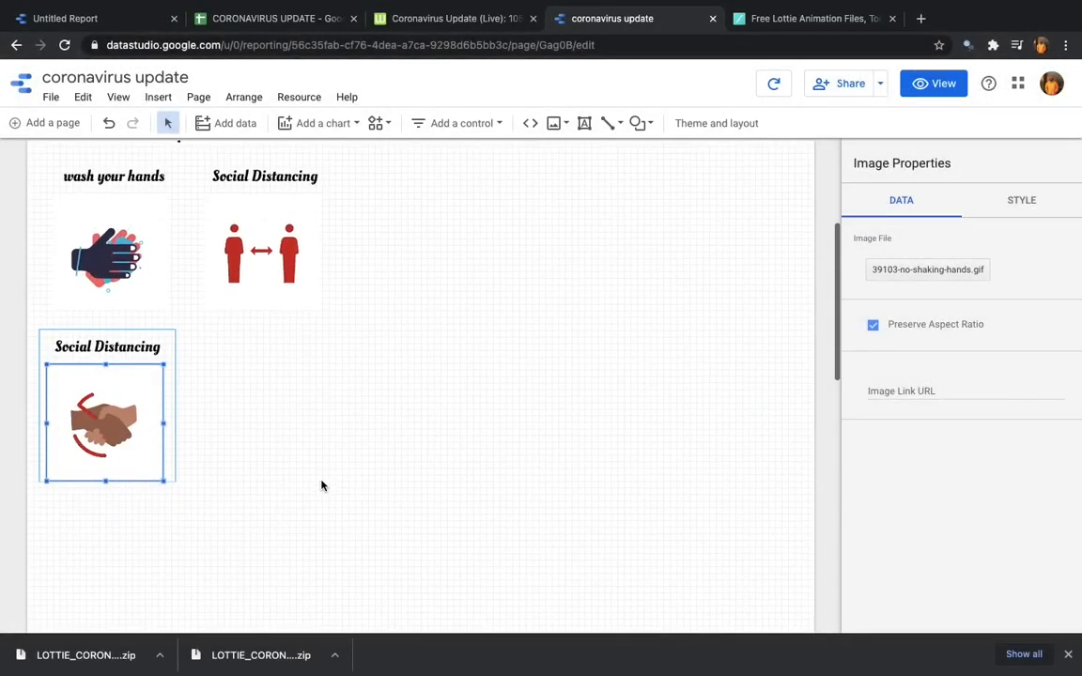
- Replace the caption above the no-handshake image with "Avoid Hand Shake"
{"action": "left_click", "coordinate": [123, 342]}
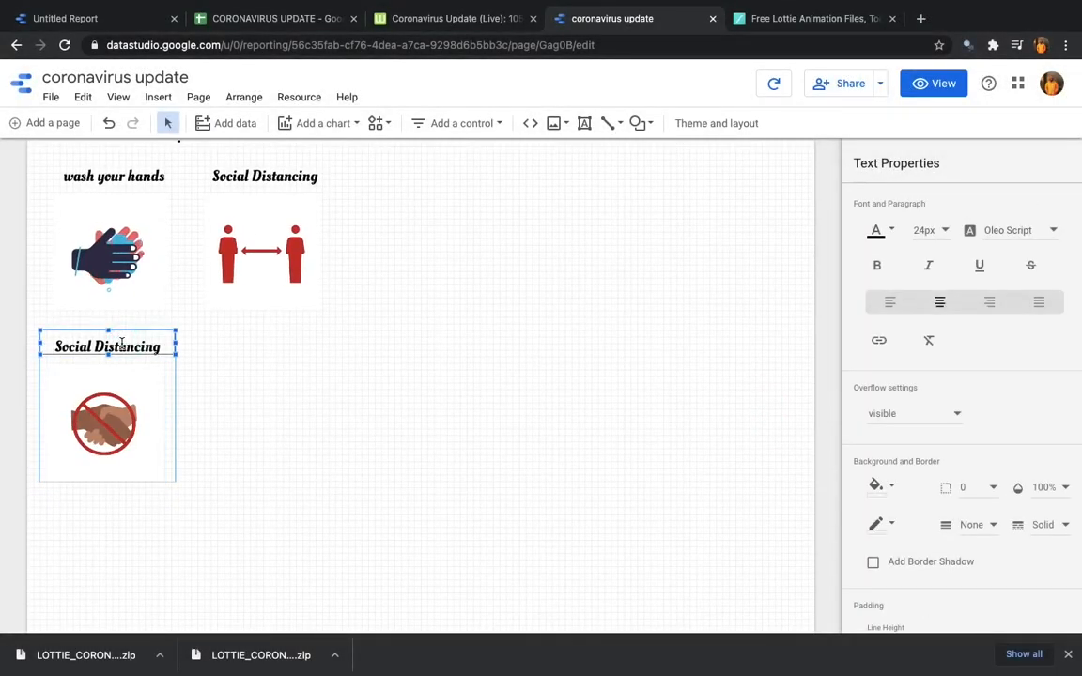
{"action": "left_click", "coordinate": [128, 346]}
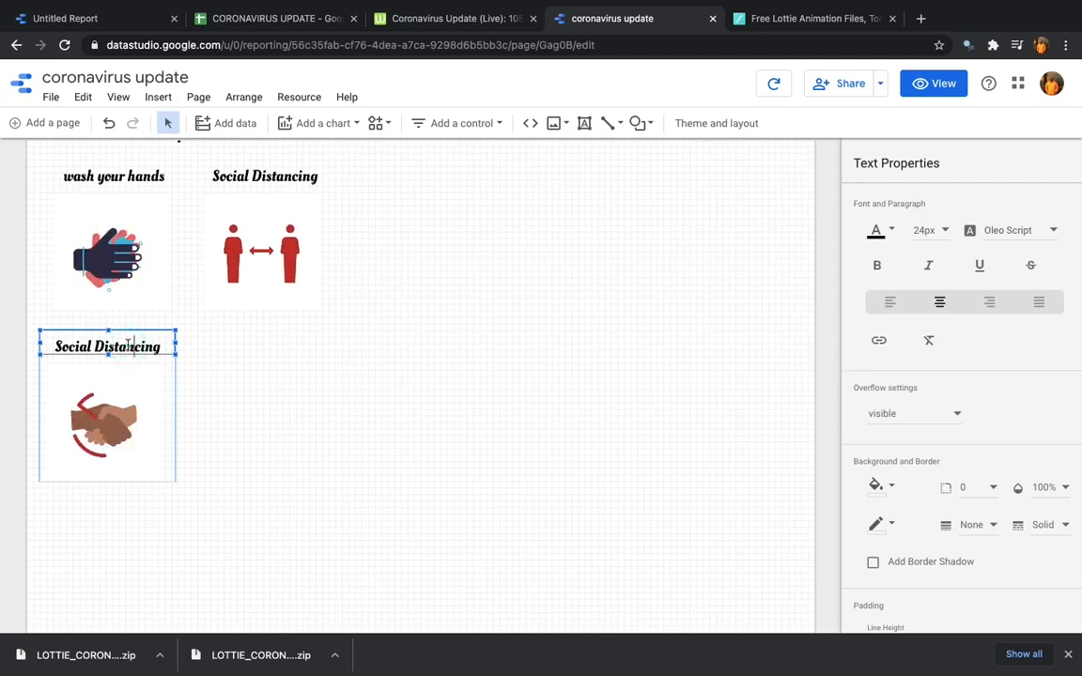
{"action": "key", "text": "BackSpace"}
{"action": "key", "text": "BackSpace"}
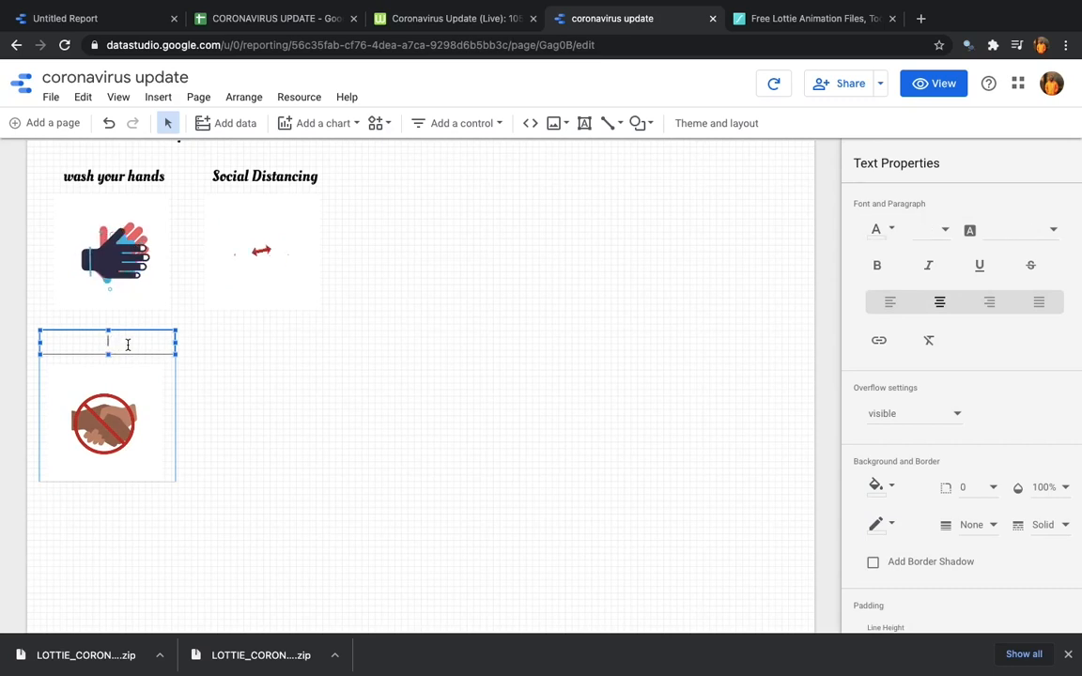
{"action": "type", "text": "Avoid H"}
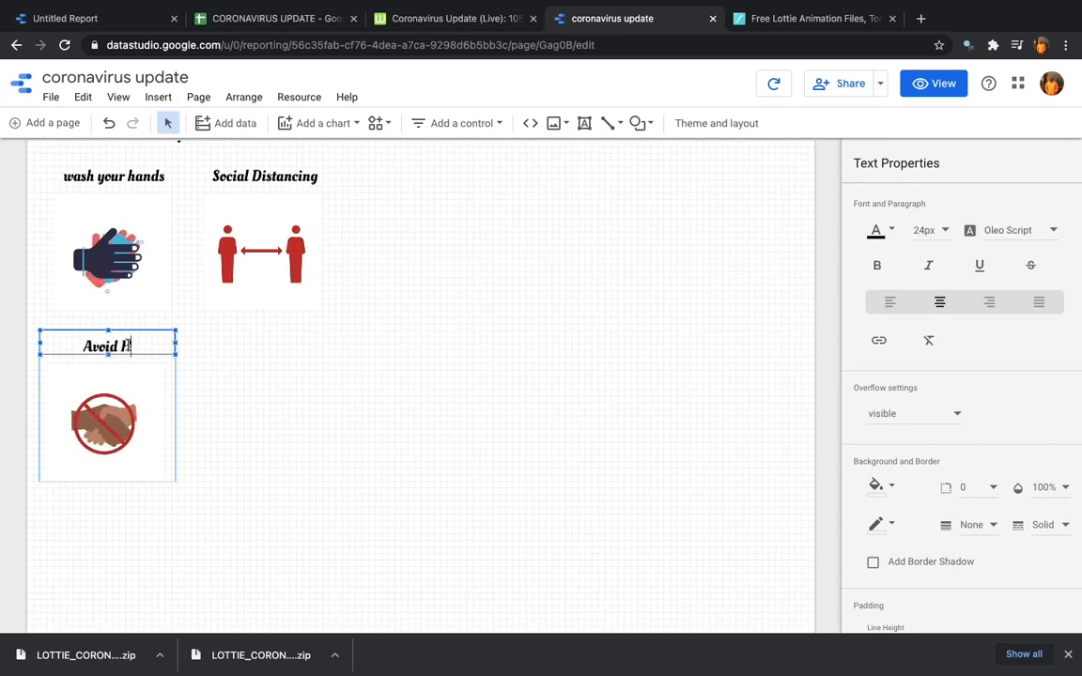
{"action": "type", "text": "and S"}
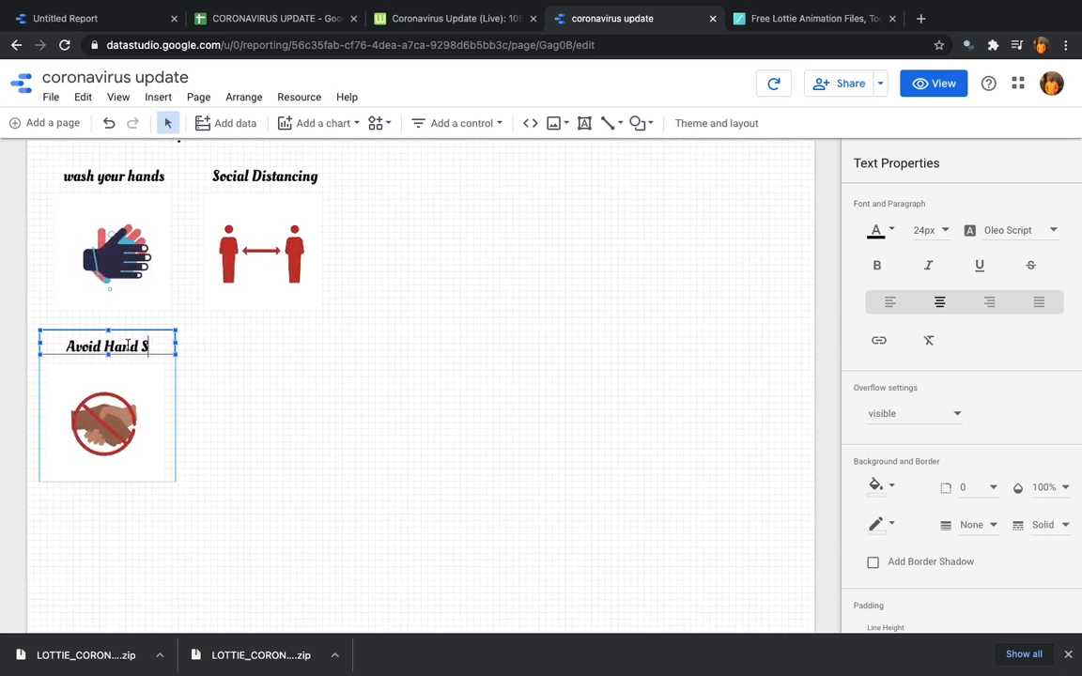
{"action": "type", "text": "hake"}
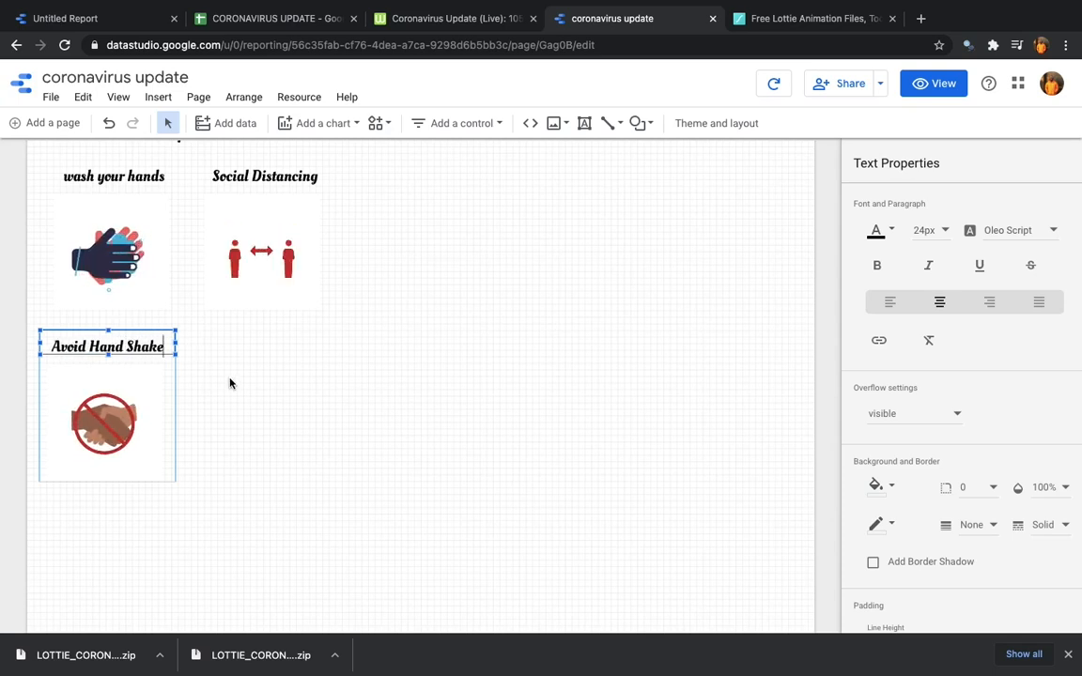
{"action": "left_click", "coordinate": [205, 427]}
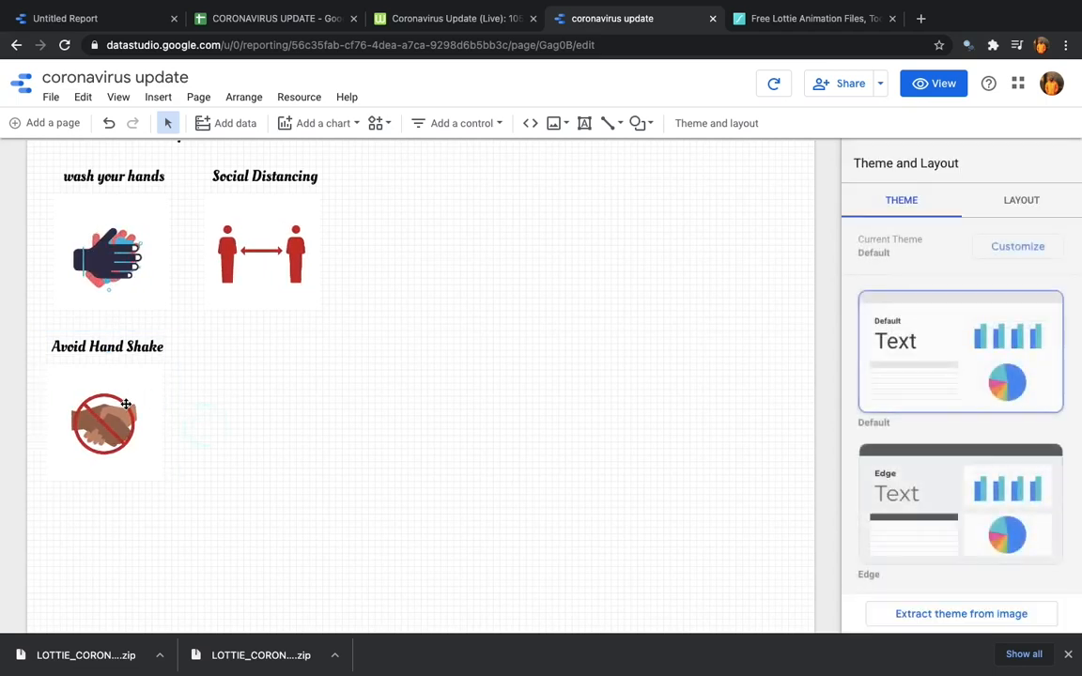
- Duplicate the Avoid Hand Shake group and place the copy beside it, beneath the Social Distancing group
{"action": "left_click", "coordinate": [126, 404]}
{"action": "key", "text": "ctrl+d"}
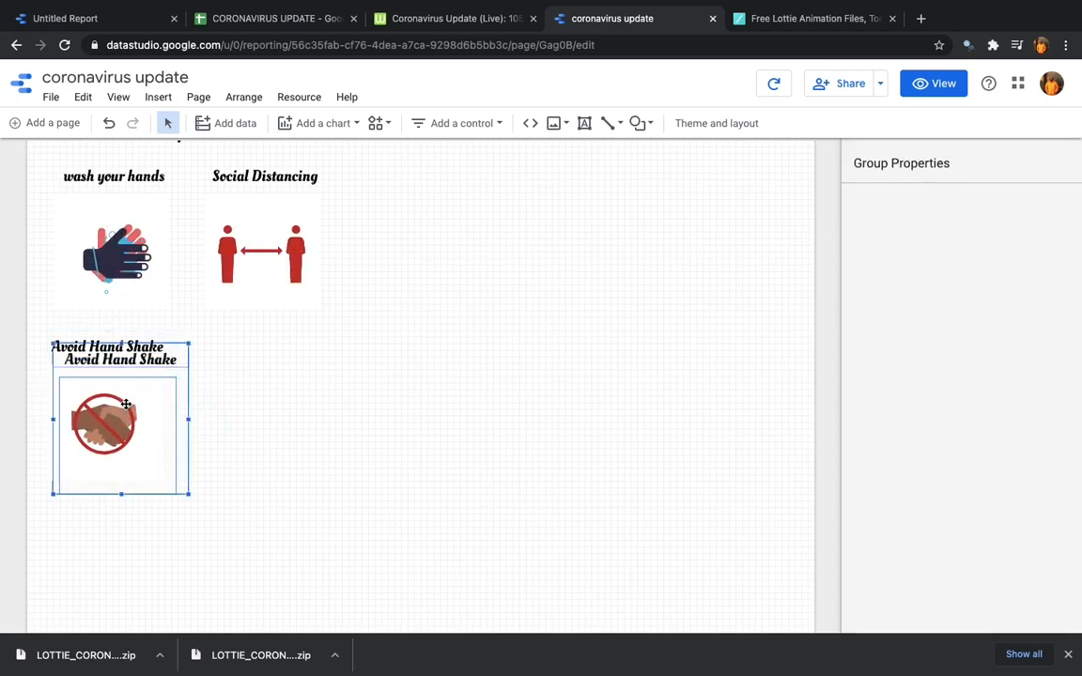
{"action": "key", "text": "Right"}
{"action": "key", "text": "Right"}
{"action": "key", "text": "Right"}
{"action": "key", "text": "Right"}
{"action": "key", "text": "Right"}
{"action": "key", "text": "Right"}
{"action": "key", "text": "Right"}
{"action": "key", "text": "Right"}
{"action": "key", "text": "Right"}
{"action": "key", "text": "Right"}
{"action": "key", "text": "Right"}
{"action": "key", "text": "Right"}
{"action": "key", "text": "Right"}
{"action": "key", "text": "Right"}
{"action": "key", "text": "Right"}
{"action": "key", "text": "Right"}
{"action": "key", "text": "Right"}
{"action": "key", "text": "Right"}
{"action": "key", "text": "Right"}
{"action": "key", "text": "Right"}
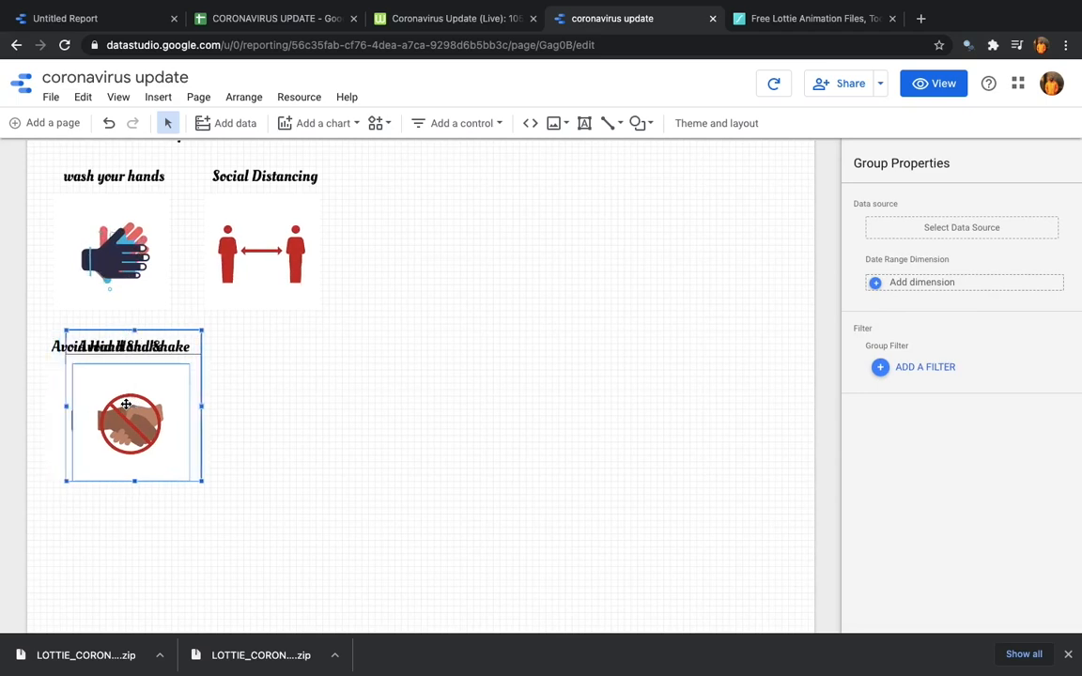
{"action": "key", "text": "Right"}
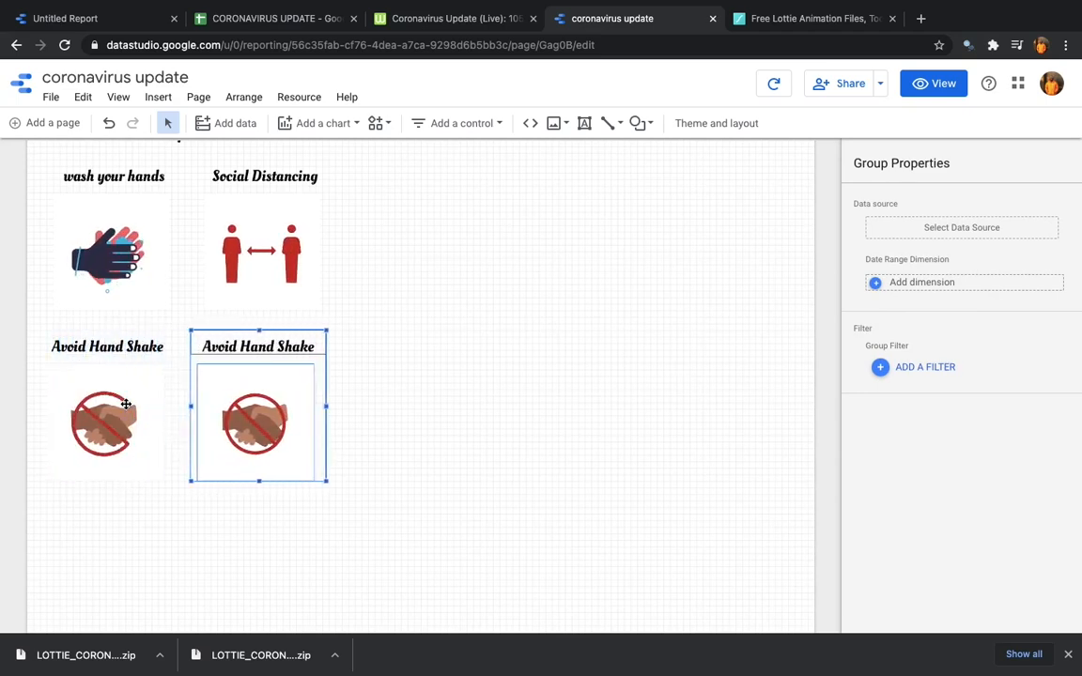
- Replace the image in the duplicated group with "mask up (1).gif" from the precautions folder
{"action": "left_click", "coordinate": [263, 384]}
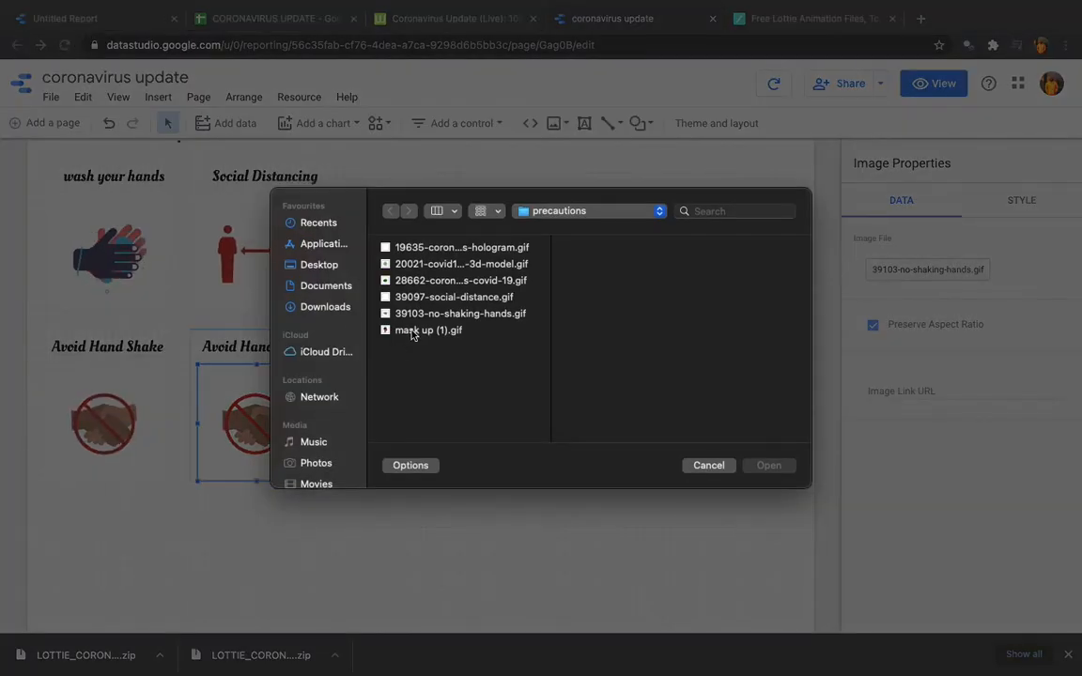
{"action": "left_click", "coordinate": [418, 331]}
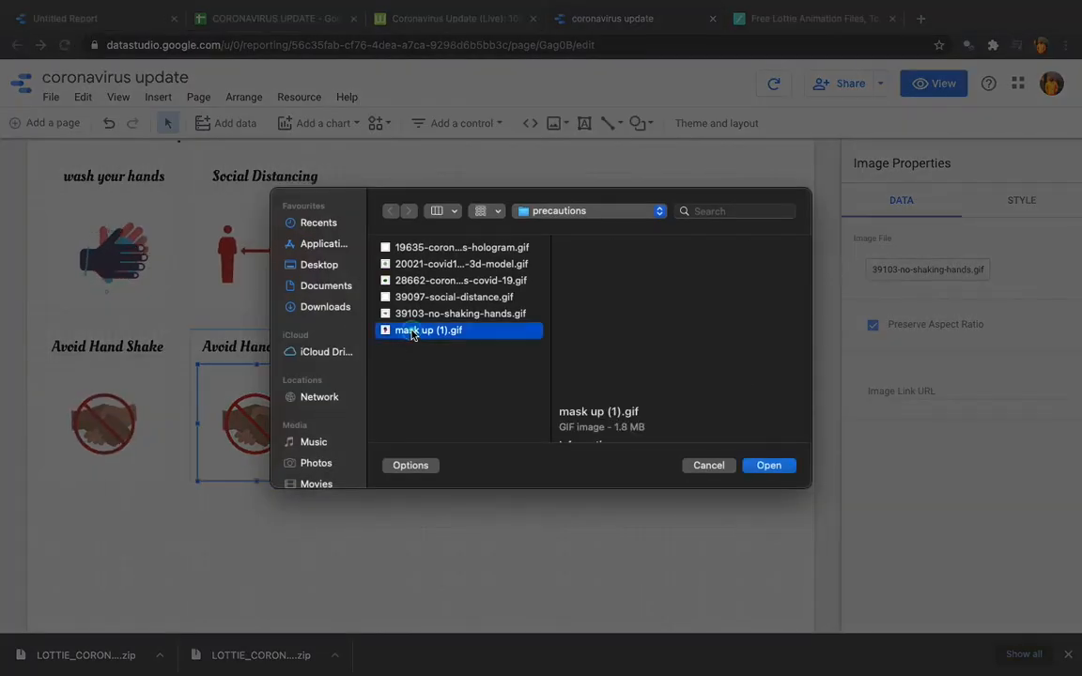
{"action": "left_click", "coordinate": [768, 466]}
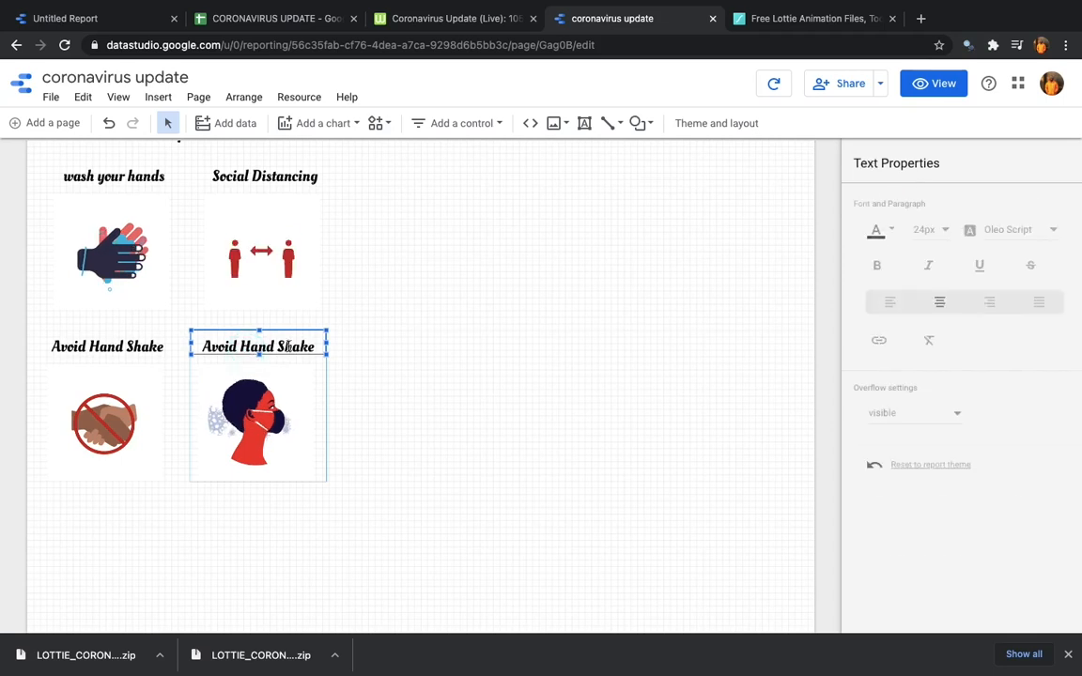
- Change the caption above the masked person image to "Mask up"
{"action": "left_click_drag", "start_coordinate": [316, 347], "coordinate": [201, 338]}
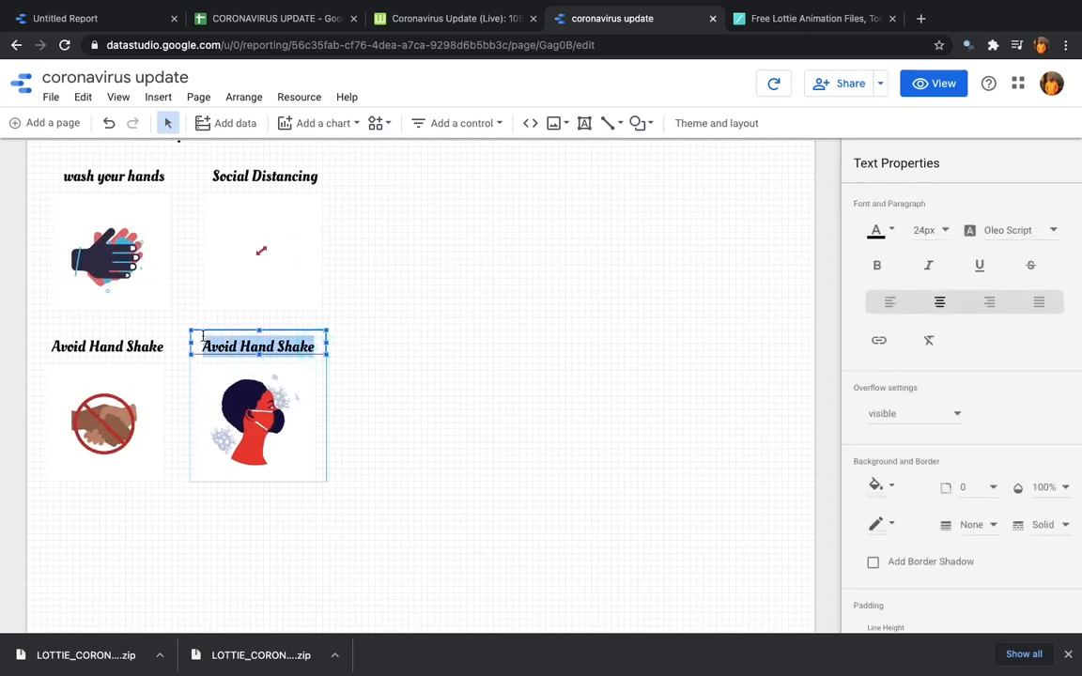
{"action": "type", "text": "mas"}
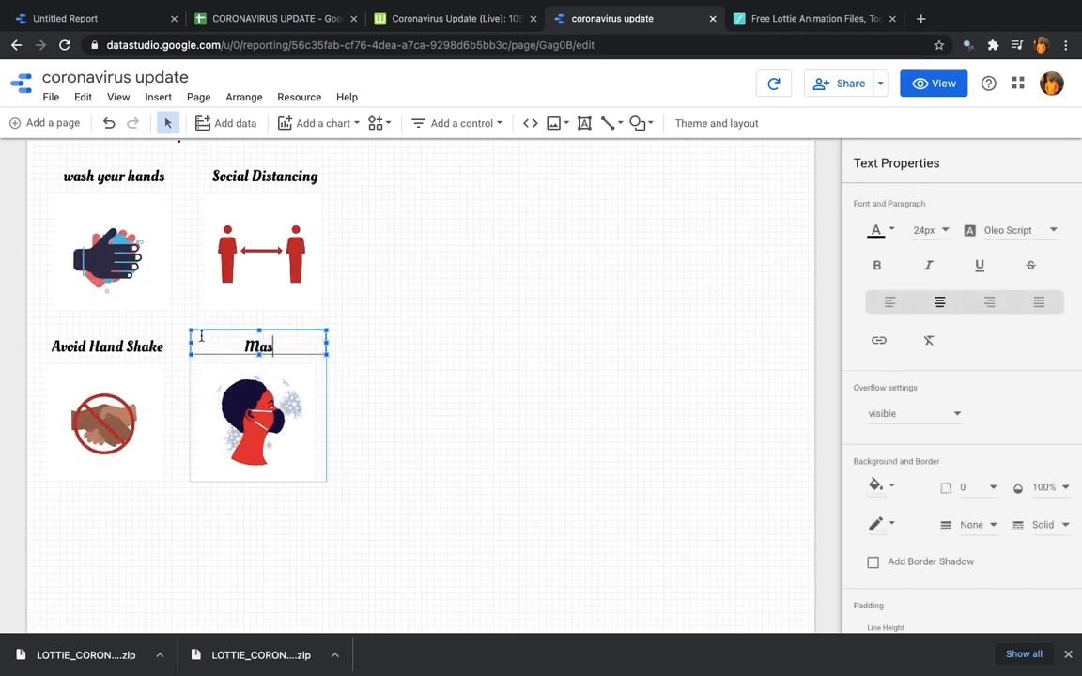
{"action": "type", "text": "k up"}
{"action": "left_click", "coordinate": [383, 386]}
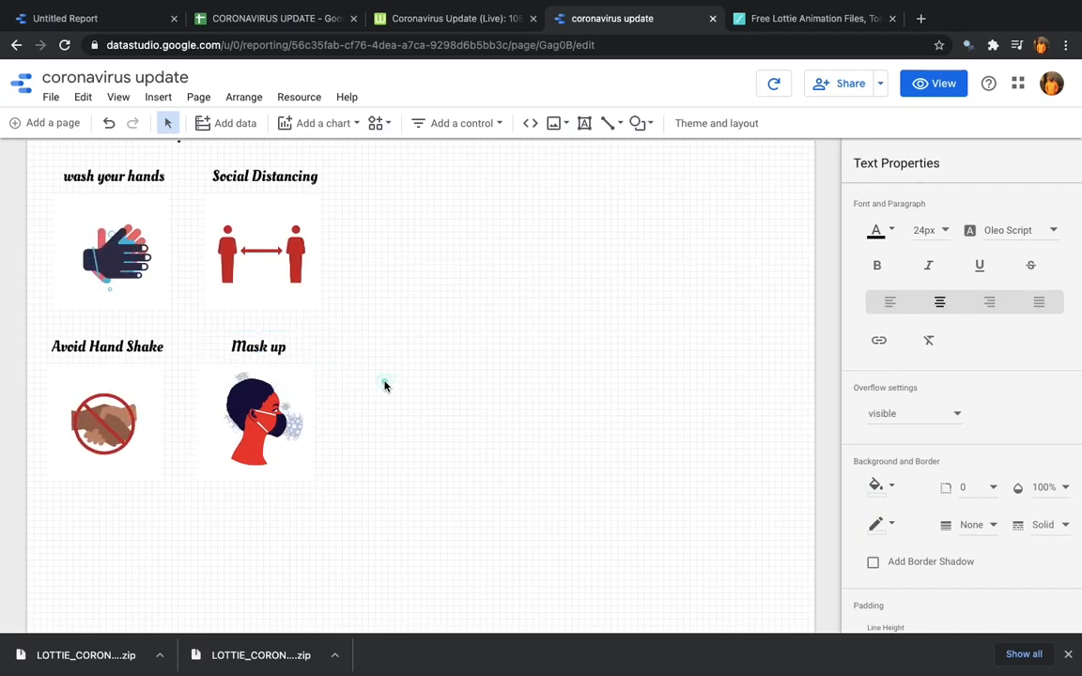
- Insert a large URL embed frame in the empty area beside the four precaution groups
{"action": "scroll", "coordinate": [383, 386], "scroll_direction": "up", "scroll_amount": 2}
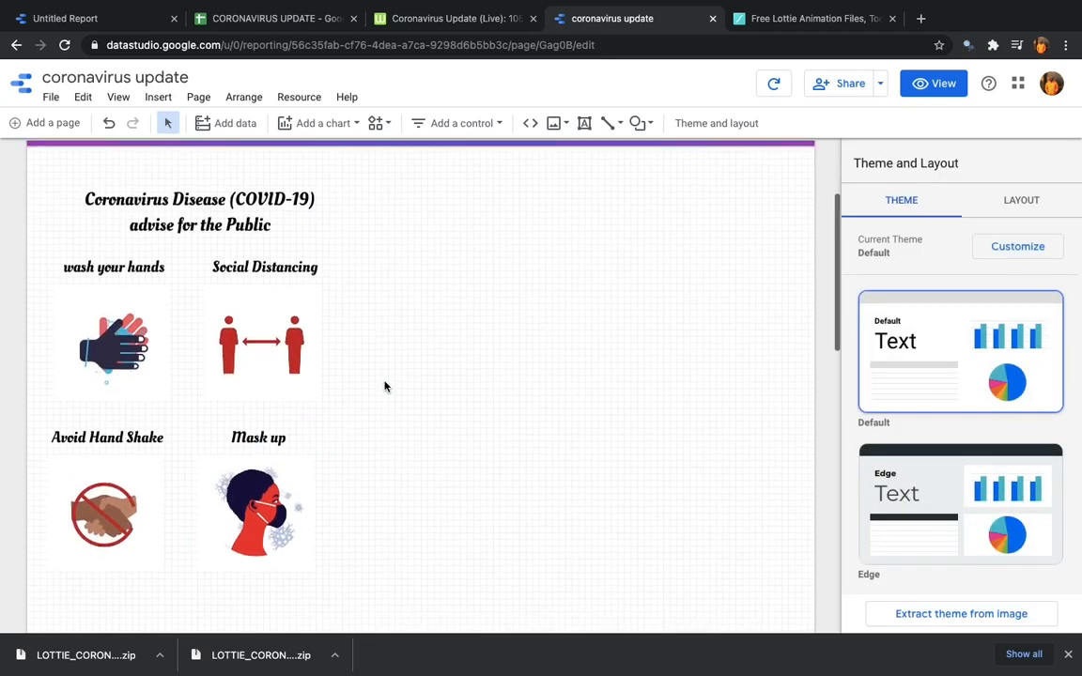
{"action": "scroll", "coordinate": [384, 386], "scroll_direction": "down", "scroll_amount": 5}
{"action": "scroll", "coordinate": [383, 386], "scroll_direction": "up", "scroll_amount": 4}
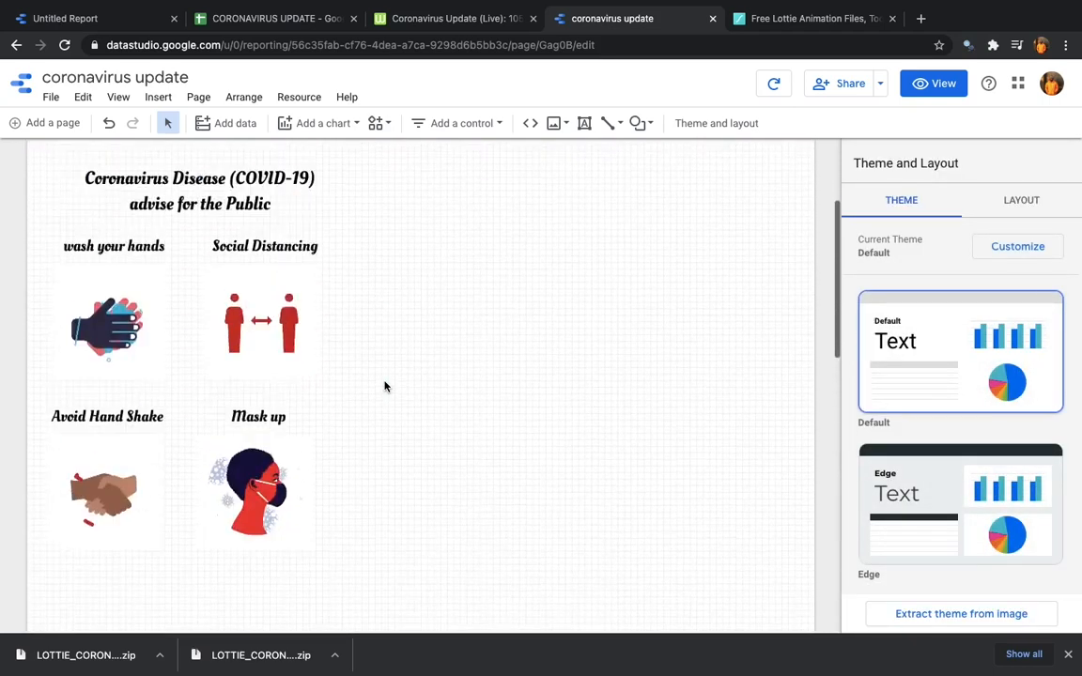
{"action": "scroll", "coordinate": [384, 386], "scroll_direction": "up", "scroll_amount": 1}
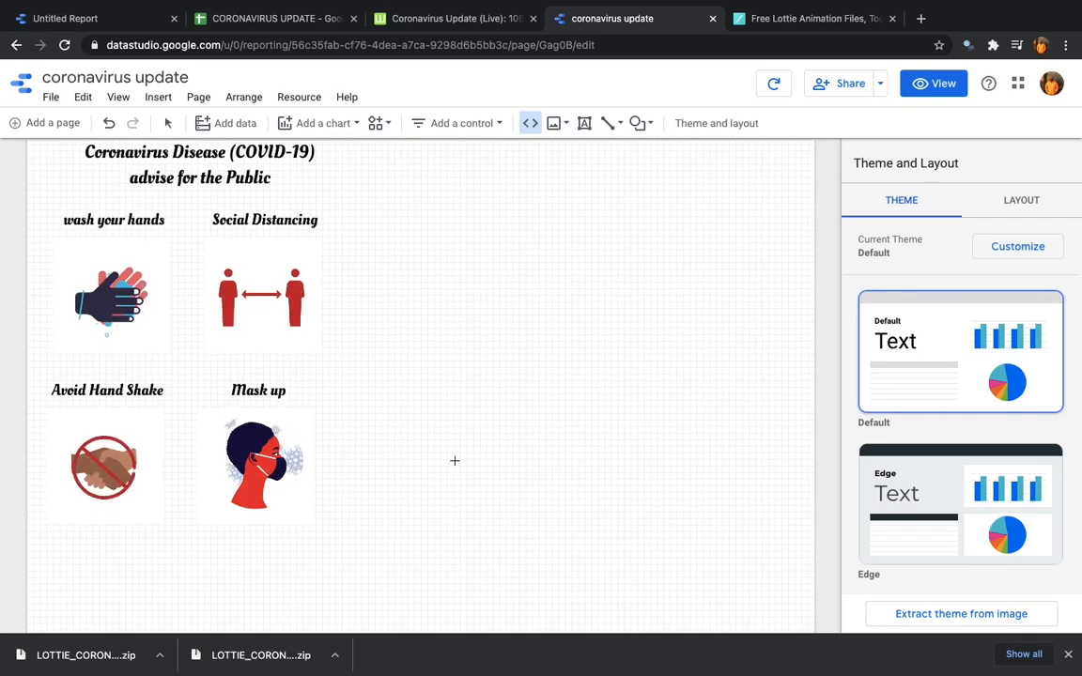
{"action": "left_click", "coordinate": [530, 123]}
{"action": "left_click", "coordinate": [529, 123]}
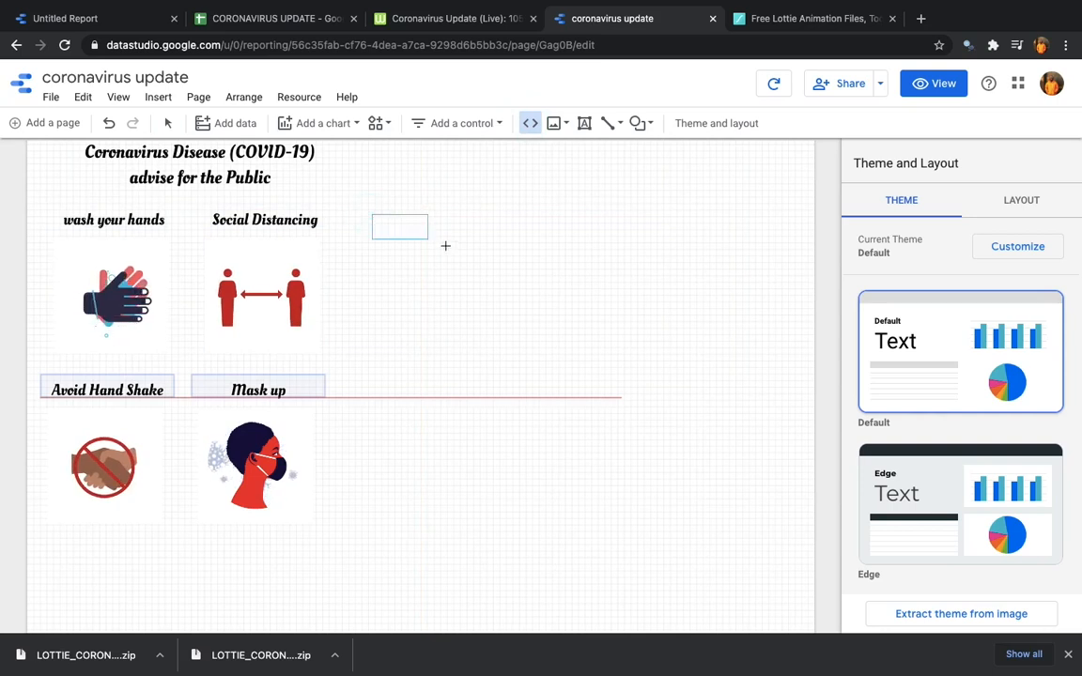
{"action": "mouse_move", "coordinate": [508, 297]}
{"action": "left_mouse_down"}
{"action": "mouse_move", "coordinate": [533, 359]}
{"action": "mouse_move", "coordinate": [700, 498]}
{"action": "mouse_move", "coordinate": [806, 517]}
{"action": "left_mouse_up"}
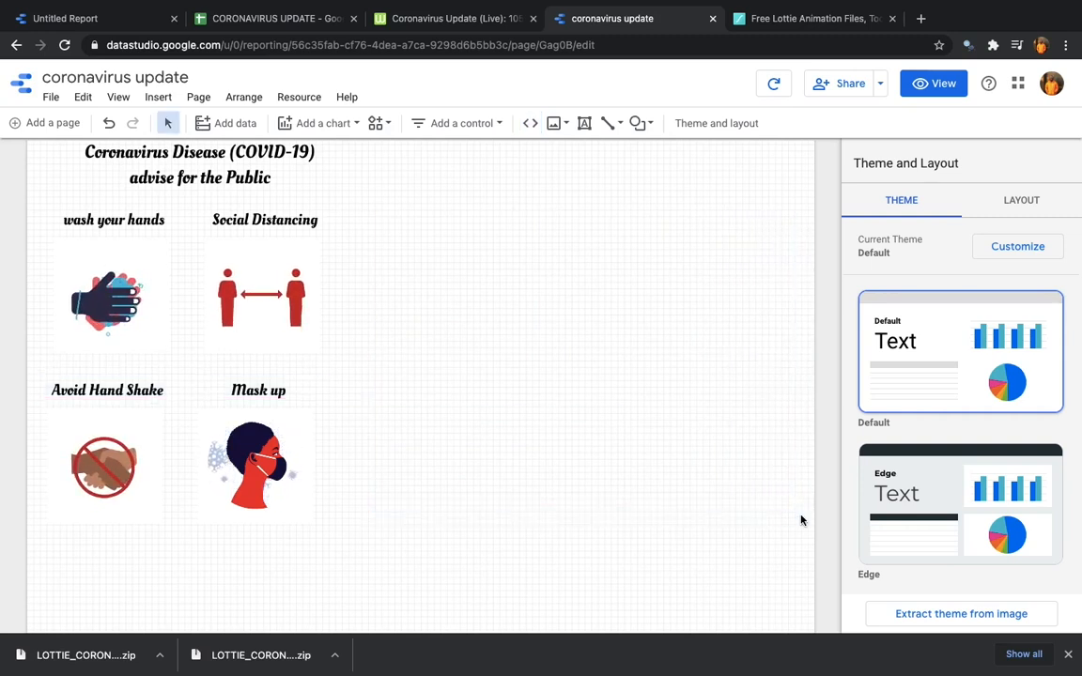
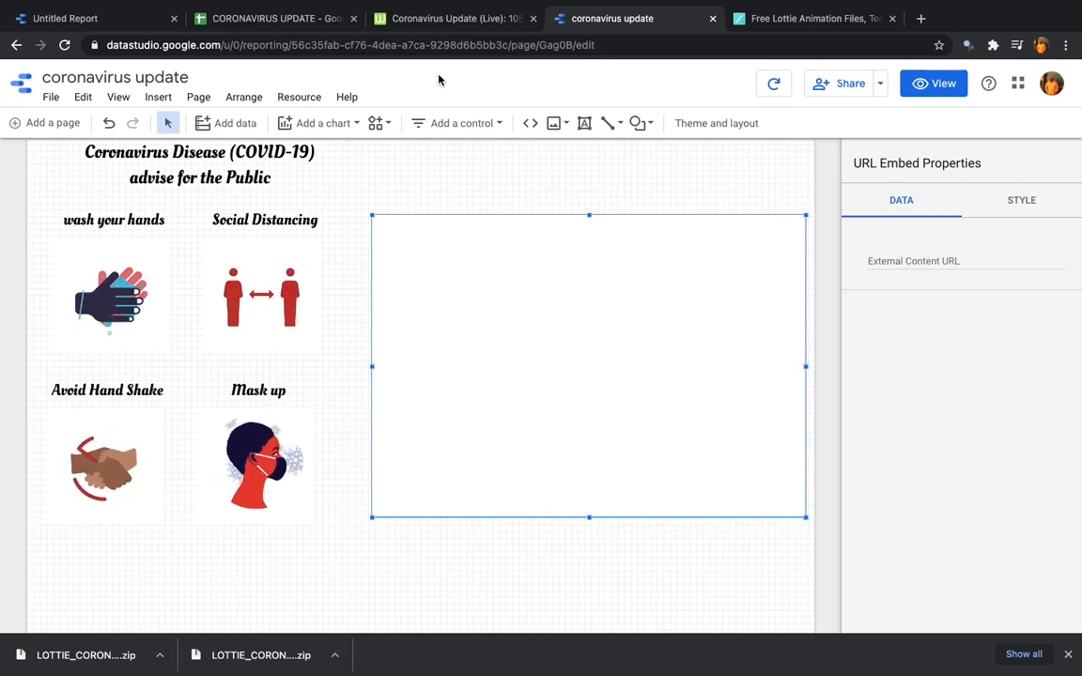
- Open a new browser tab
{"action": "left_click", "coordinate": [921, 19]}
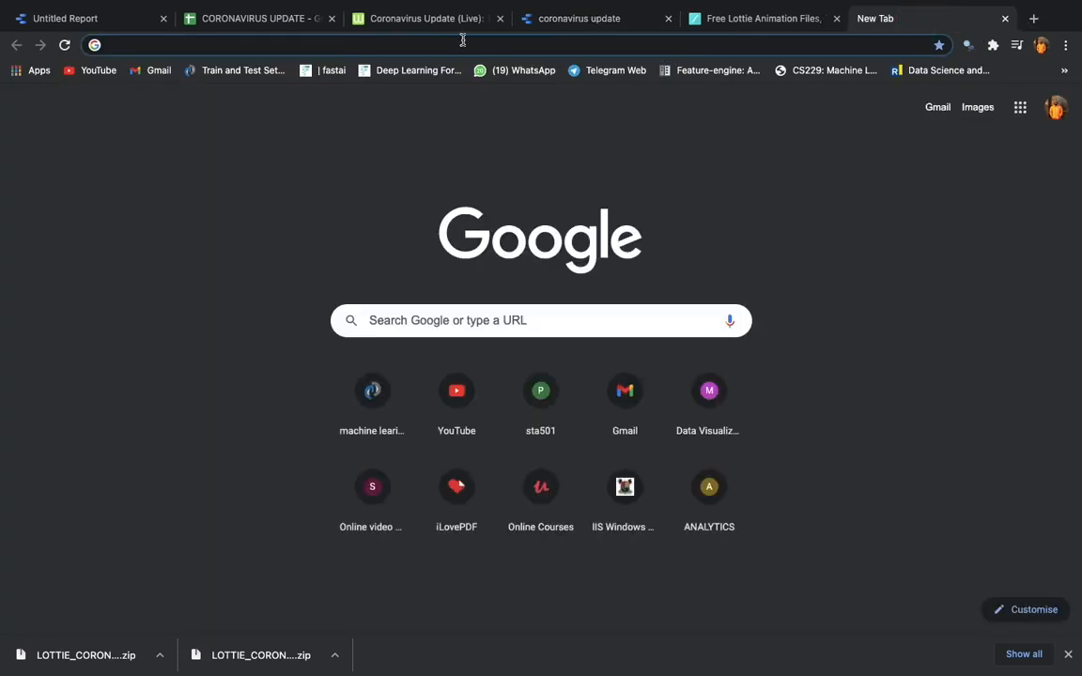
{"action": "type", "text": "video"}
{"action": "key", "text": "BackSpace"}
{"action": "key", "text": "BackSpace"}
{"action": "key", "text": "BackSpace"}
{"action": "key", "text": "BackSpace"}
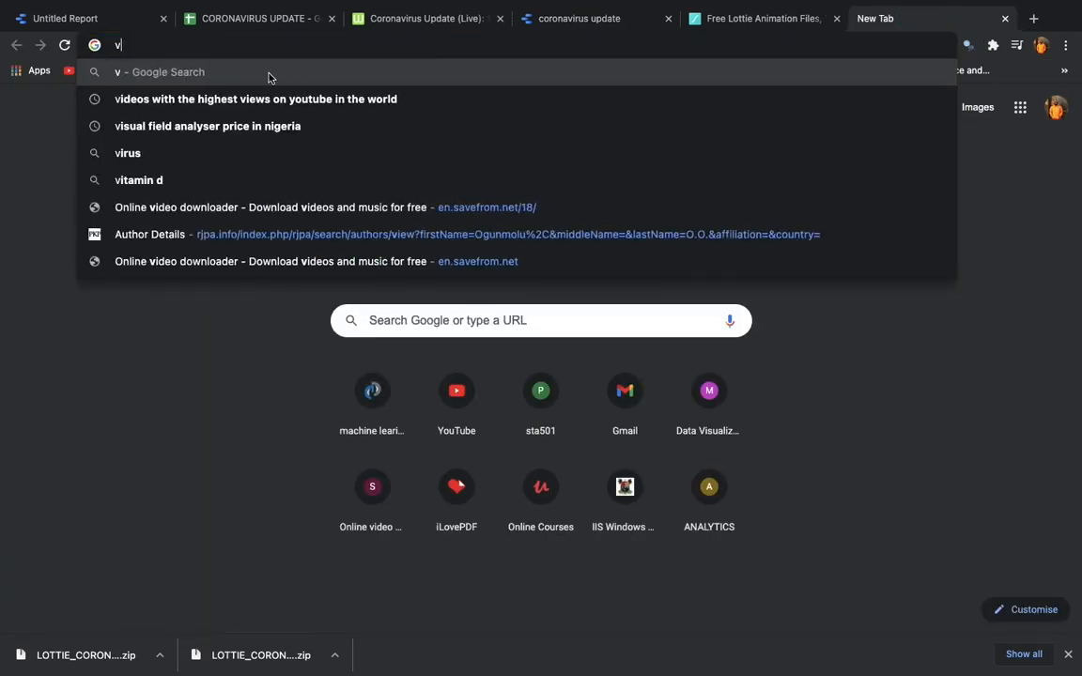
{"action": "key", "text": "BackSpace"}
- Open YouTube and search for "coronavirus update"
{"action": "left_click", "coordinate": [94, 71]}
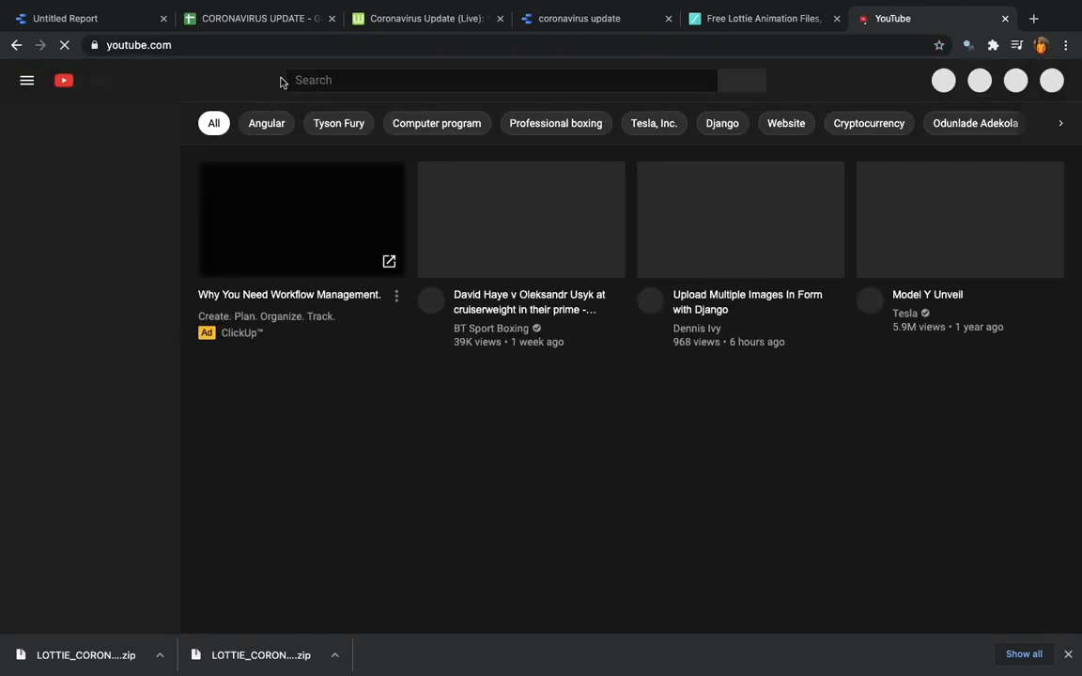
{"action": "left_click", "coordinate": [312, 80]}
{"action": "type", "text": "co"}
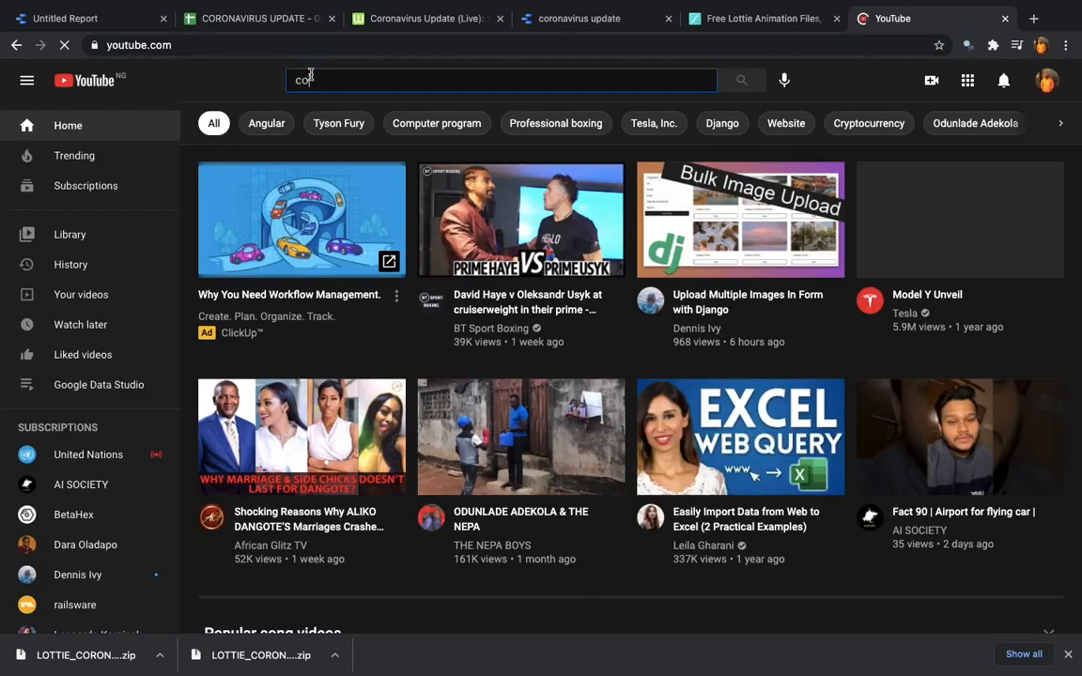
{"action": "type", "text": "rona"}
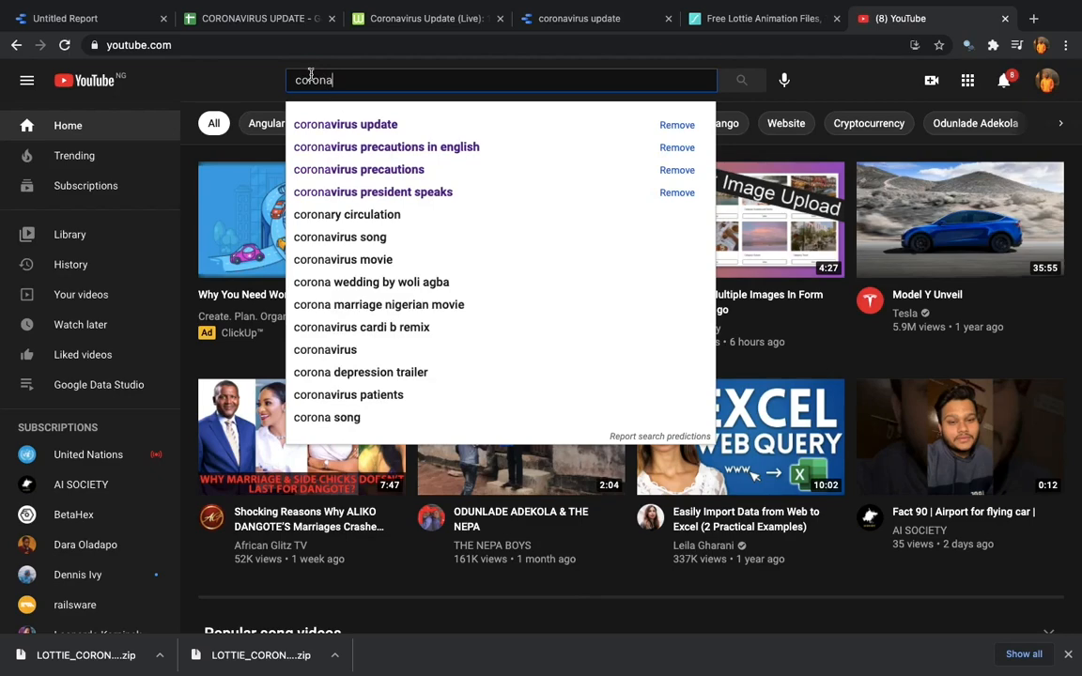
{"action": "left_click", "coordinate": [343, 126]}
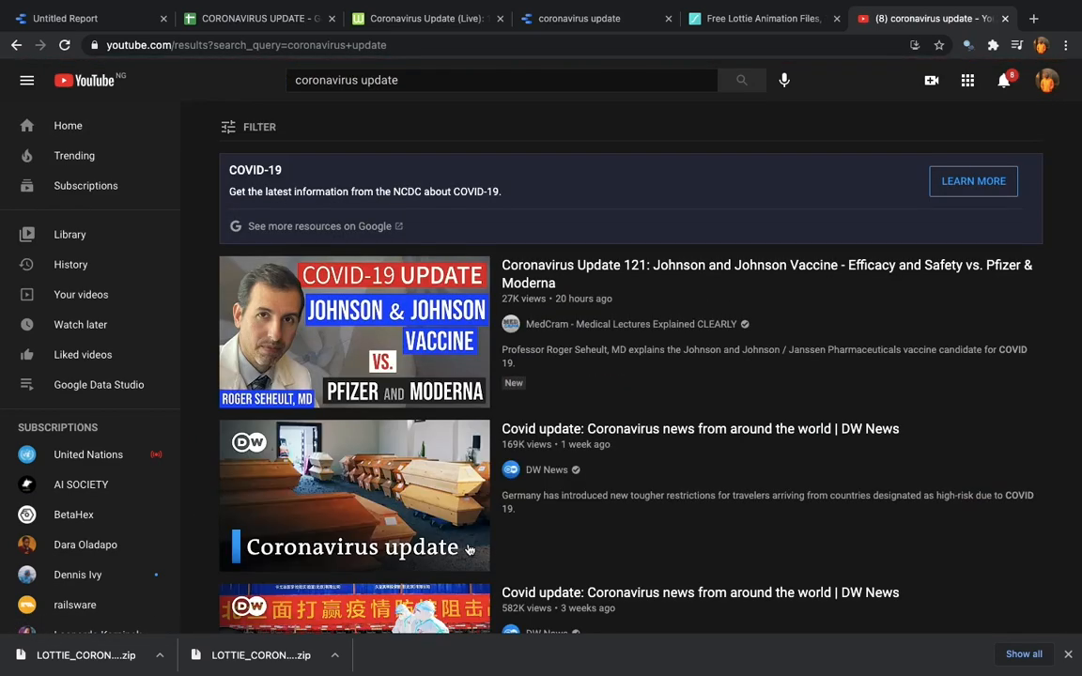
- Browse the results and open the video "Coronavirus Update 121: Johnson and Johnson Vaccine - Efficacy and Safety vs. Pfizer & Moderna"
{"action": "scroll", "coordinate": [451, 404], "scroll_direction": "down", "scroll_amount": 2}
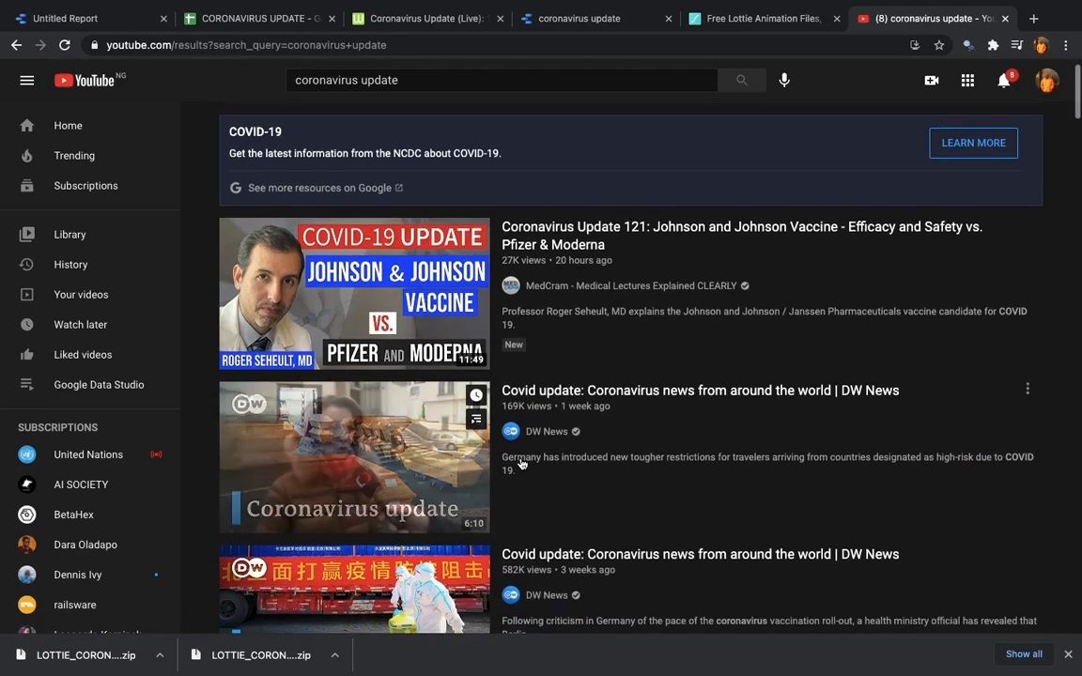
{"action": "scroll", "coordinate": [522, 464], "scroll_direction": "down", "scroll_amount": 1}
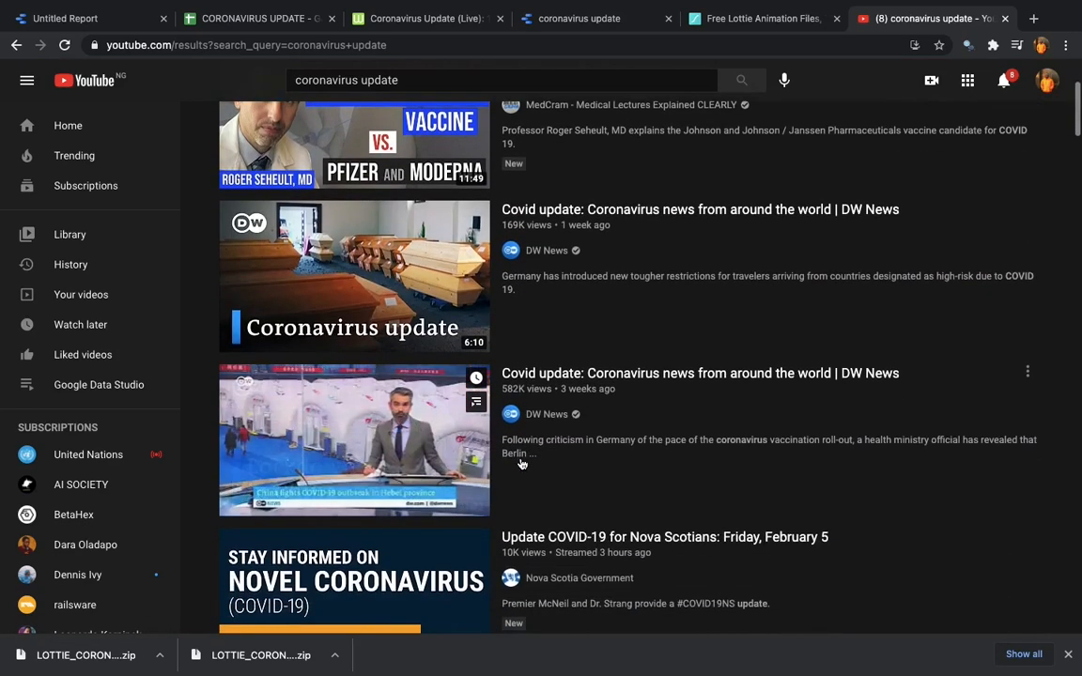
{"action": "scroll", "coordinate": [522, 464], "scroll_direction": "down", "scroll_amount": 3}
{"action": "scroll", "coordinate": [522, 464], "scroll_direction": "down", "scroll_amount": 1}
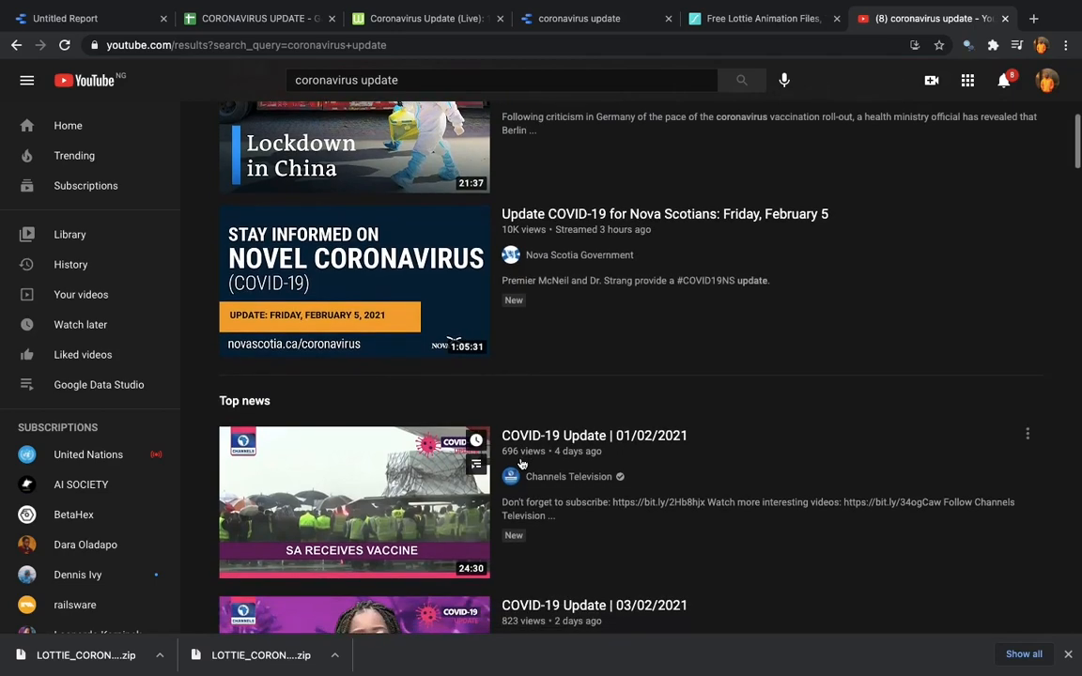
{"action": "scroll", "coordinate": [522, 464], "scroll_direction": "up", "scroll_amount": 5}
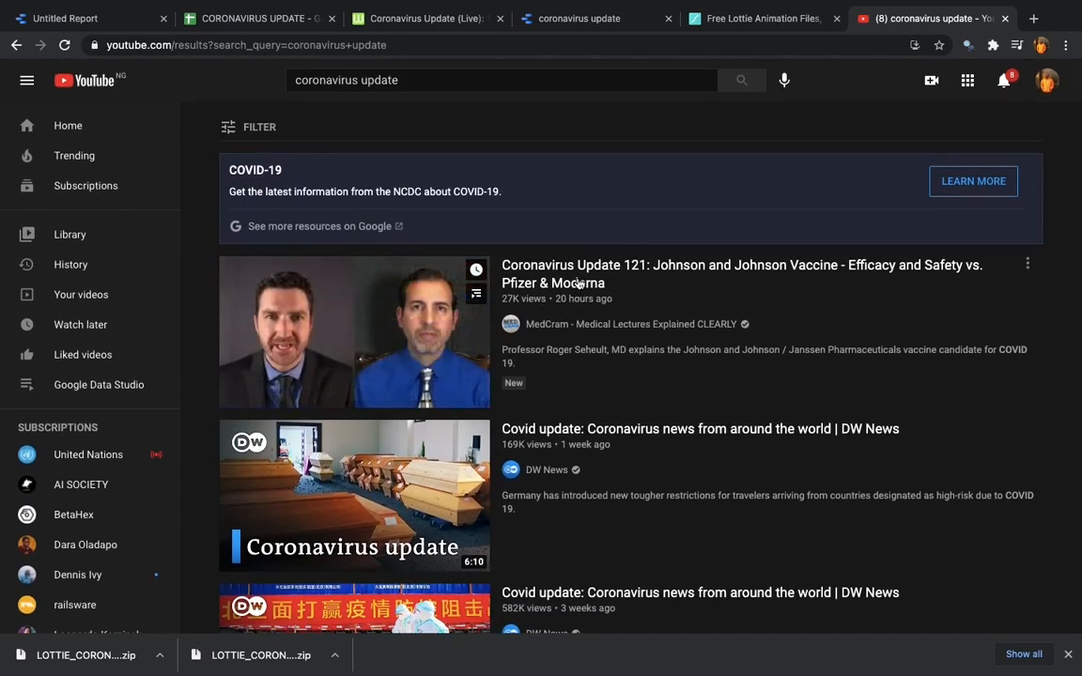
{"action": "left_click", "coordinate": [582, 266]}
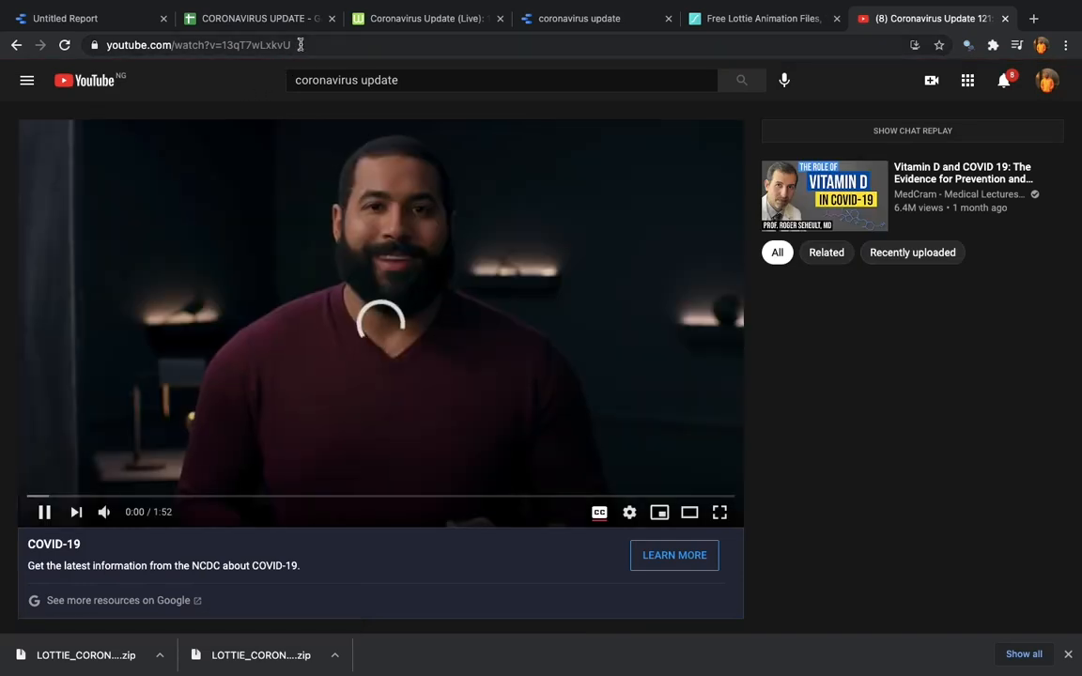
- Copy the web address of the opened YouTube video and pause its playback
{"action": "left_click", "coordinate": [270, 44]}
{"action": "key", "text": "ctrl+c"}
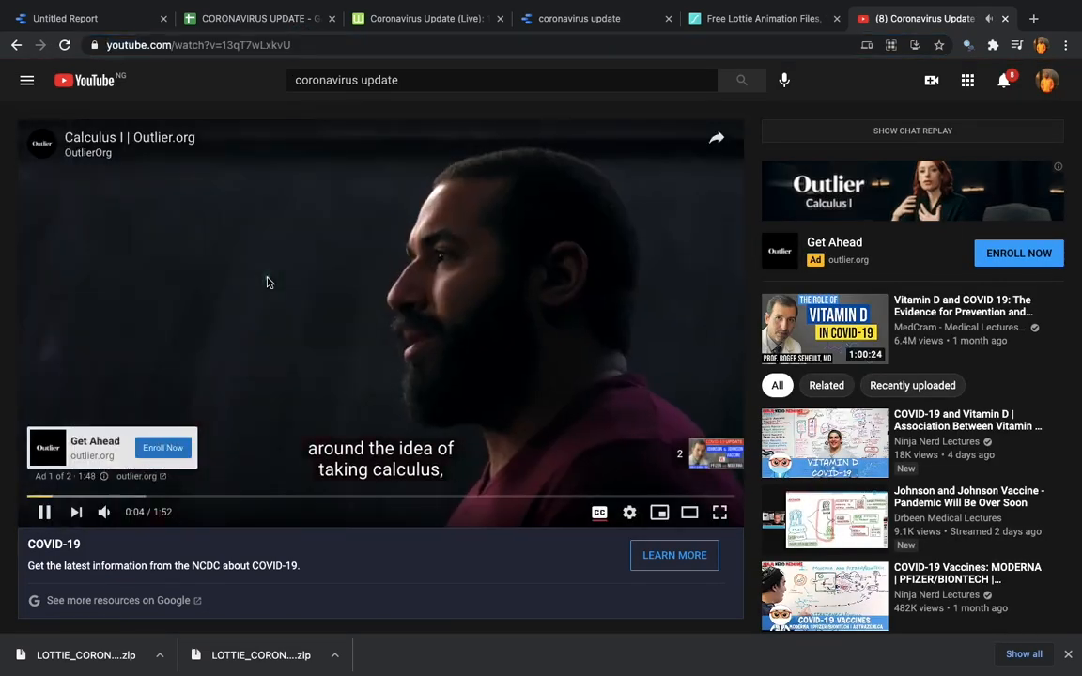
{"action": "left_click", "coordinate": [264, 279]}
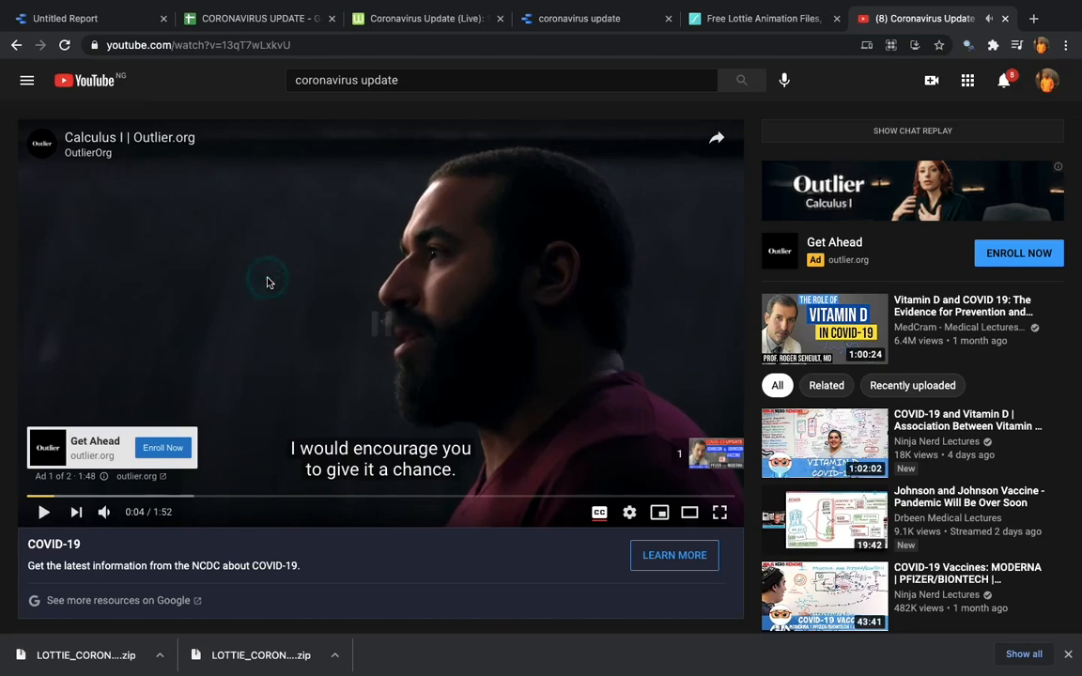
- Return to the coronavirus update report and paste the copied YouTube address as the URL embed's external content
{"action": "left_click", "coordinate": [599, 18]}
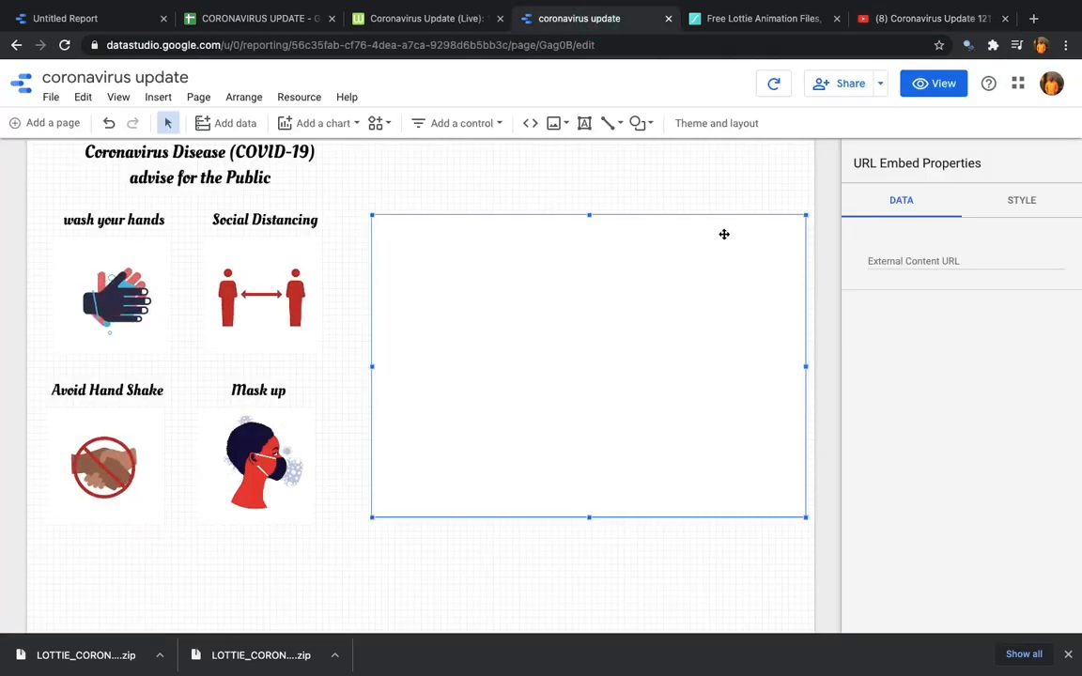
{"action": "left_click", "coordinate": [682, 334]}
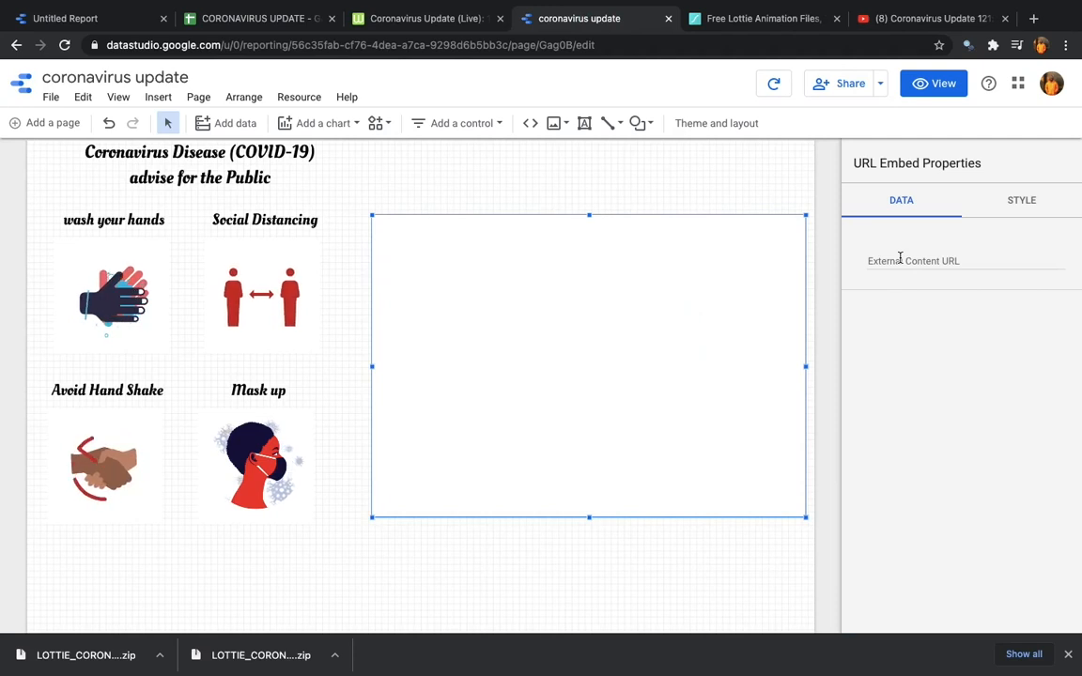
{"action": "left_click", "coordinate": [902, 261]}
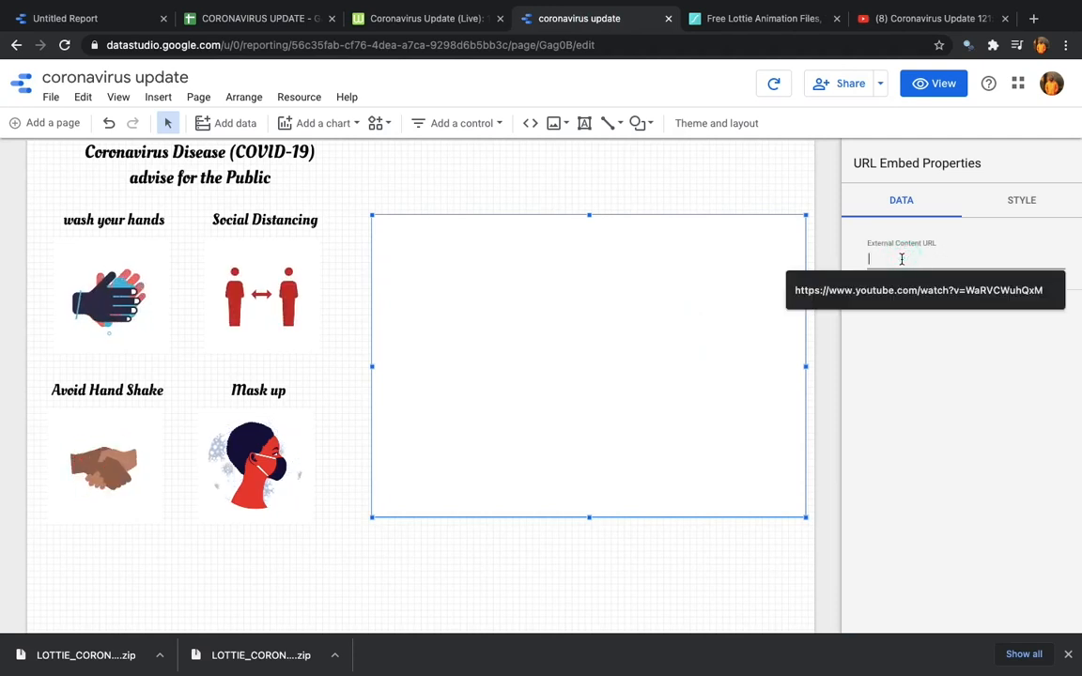
{"action": "key", "text": "ctrl+v"}
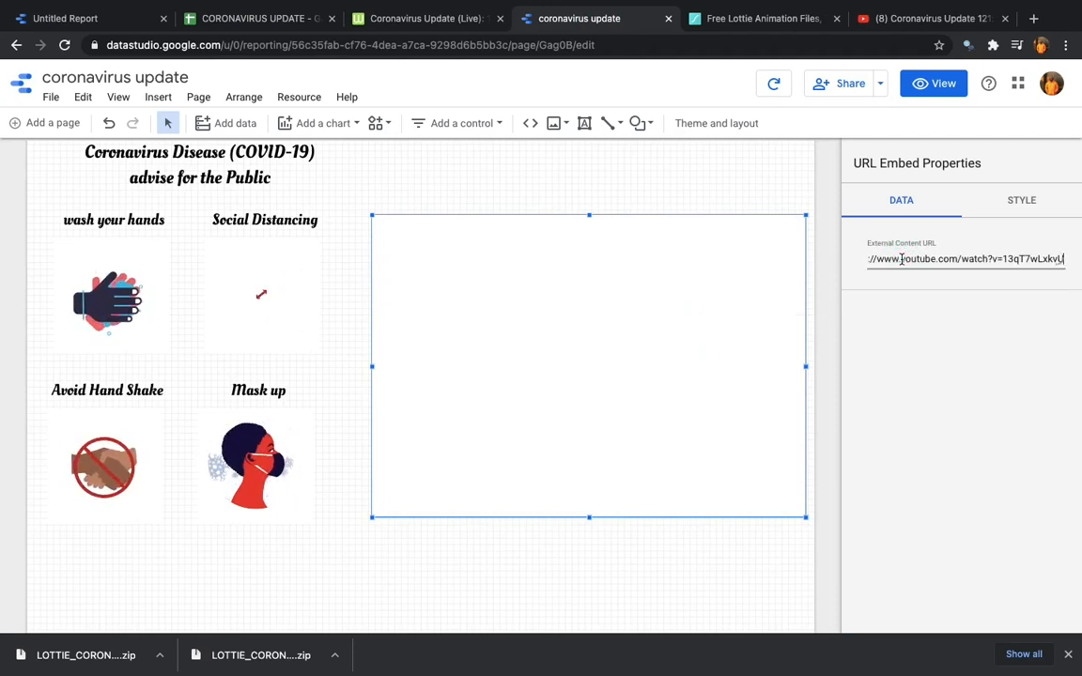
{"action": "key", "text": "Return"}
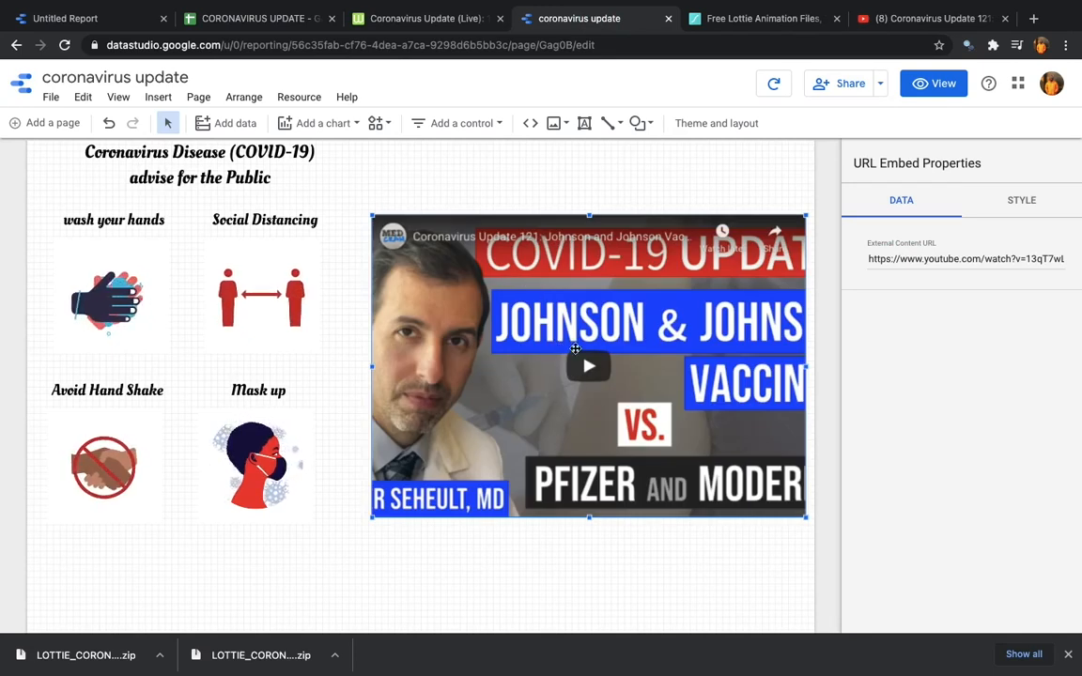
- Duplicate the "Coronavirus Disease (COVID-19) advise for the Public" heading and move the copy above the embedded video
{"action": "scroll", "coordinate": [452, 401], "scroll_direction": "down", "scroll_amount": 2}
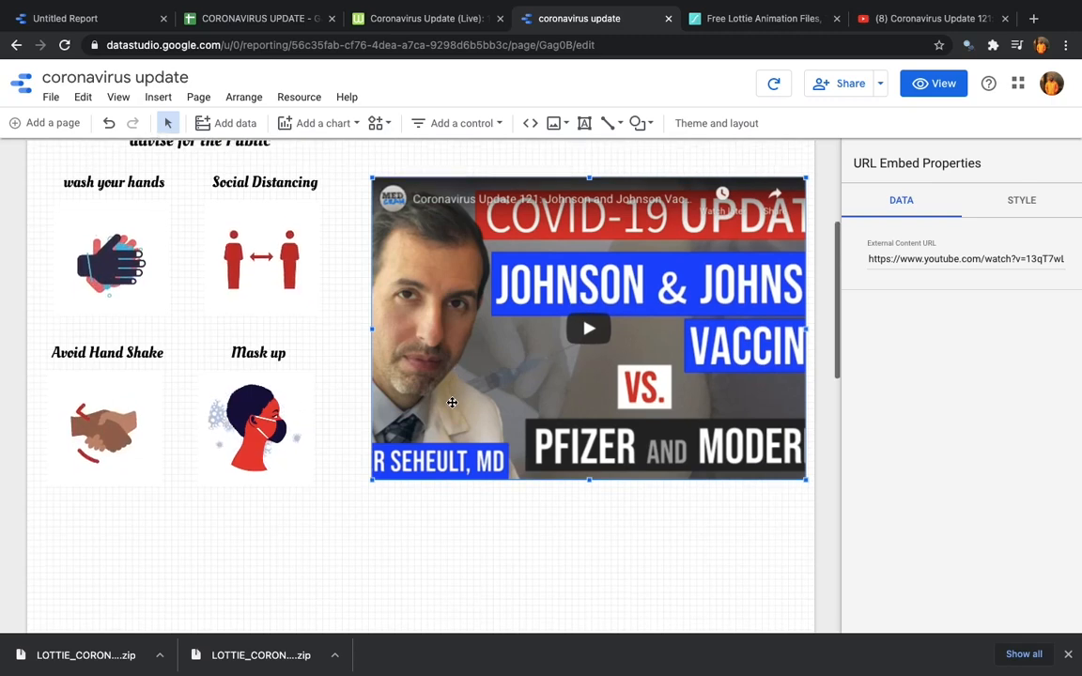
{"action": "scroll", "coordinate": [452, 402], "scroll_direction": "up", "scroll_amount": 5}
{"action": "scroll", "coordinate": [452, 404], "scroll_direction": "down", "scroll_amount": 3}
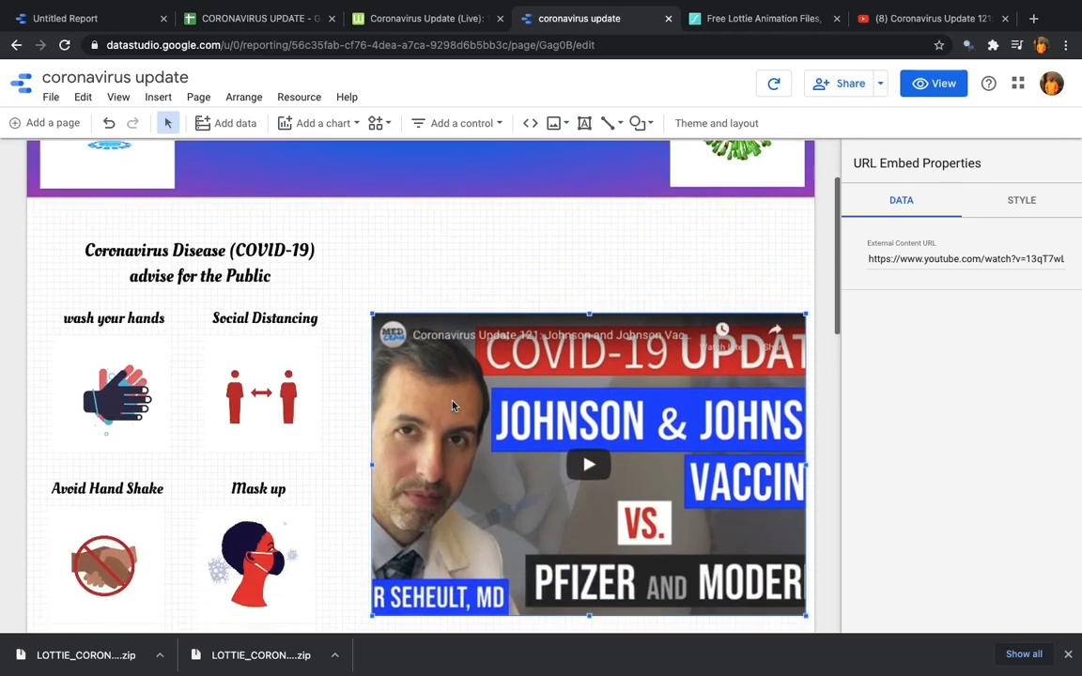
{"action": "scroll", "coordinate": [437, 282], "scroll_direction": "up", "scroll_amount": 1}
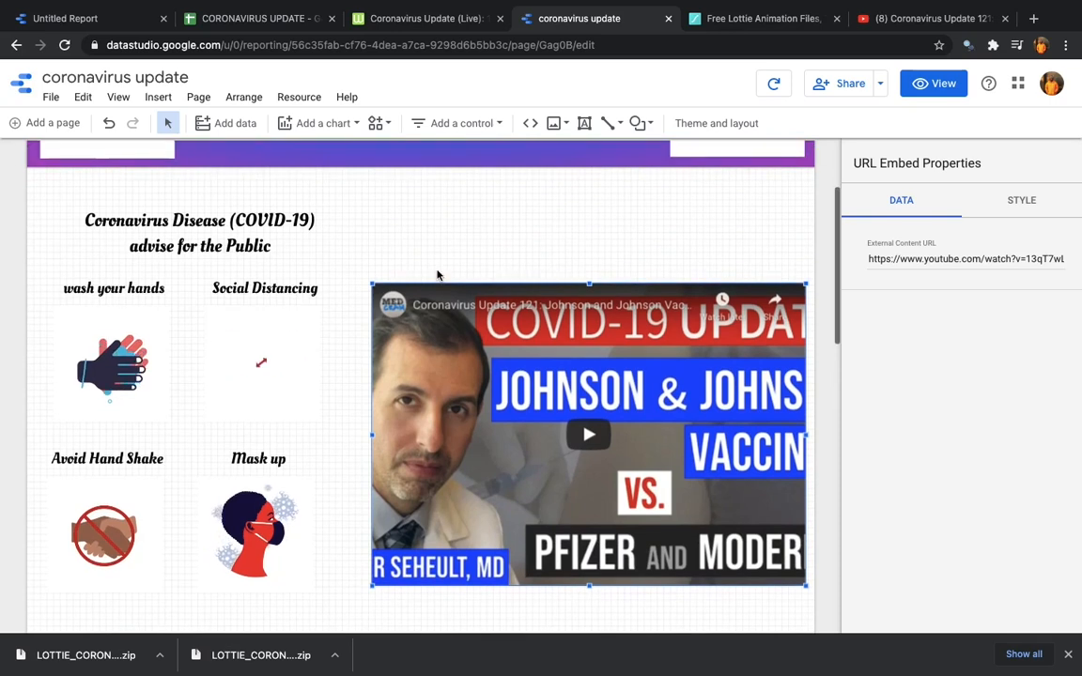
{"action": "left_click", "coordinate": [271, 235]}
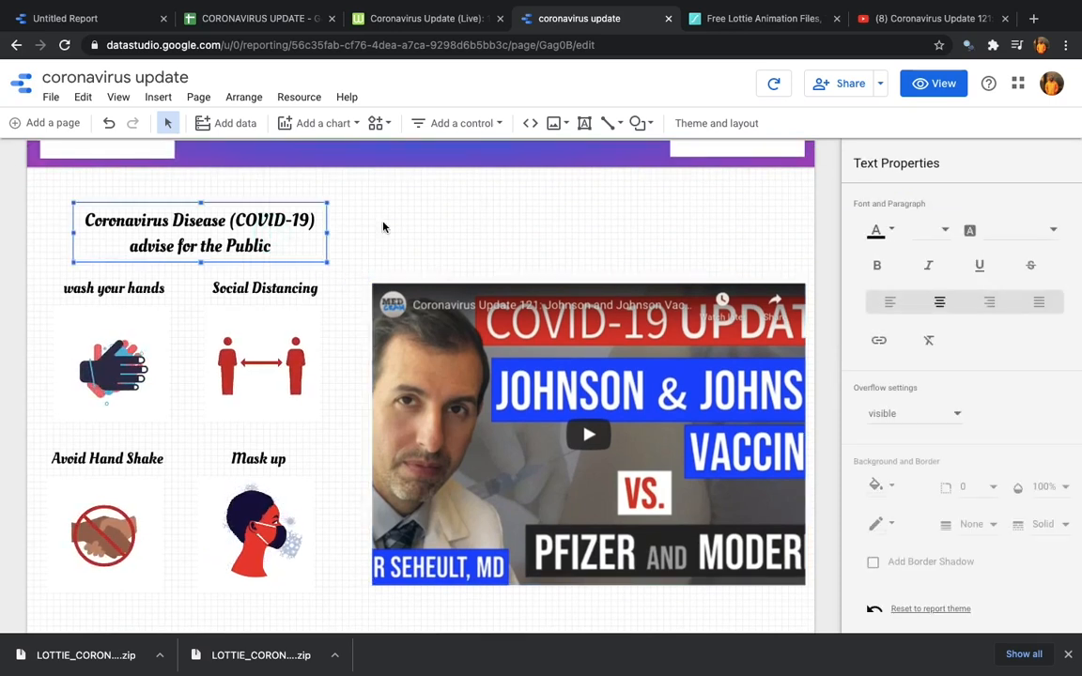
{"action": "key", "text": "ctrl+d"}
{"action": "key", "text": "Up"}
{"action": "key", "text": "Right"}
{"action": "key", "text": "Right"}
{"action": "key", "text": "Right"}
{"action": "key", "text": "Right"}
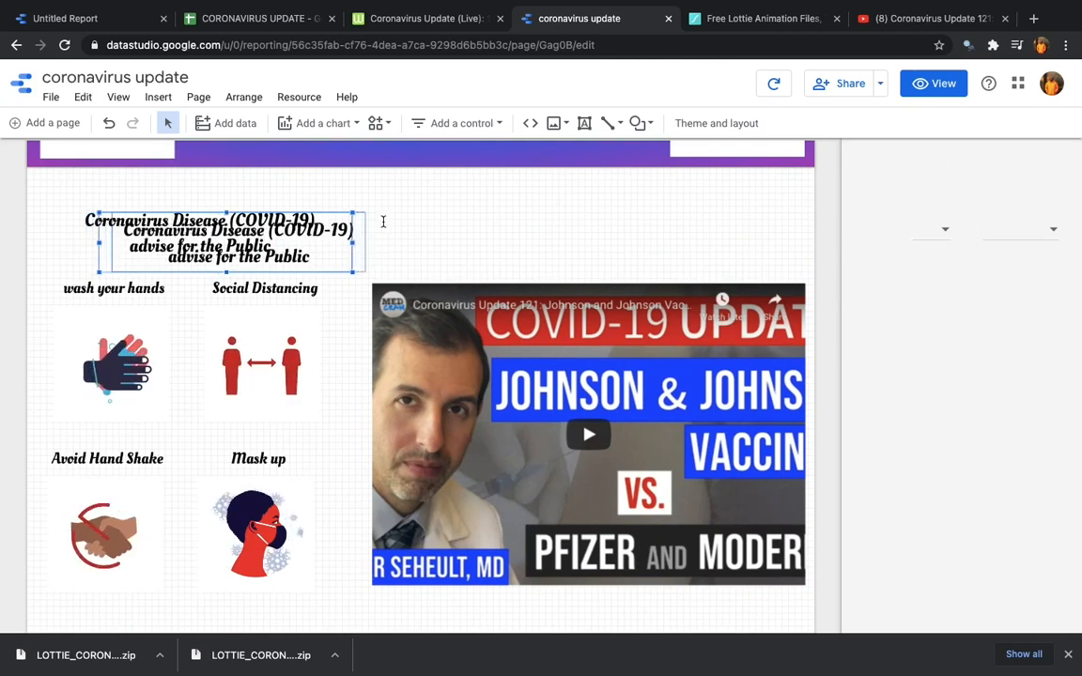
{"action": "key", "text": "Right"}
{"action": "key", "text": "Right"}
{"action": "key", "text": "Right"}
{"action": "key", "text": "Right"}
{"action": "key", "text": "Right"}
{"action": "key", "text": "Right"}
{"action": "key", "text": "Right"}
{"action": "key", "text": "Right"}
{"action": "key", "text": "Right"}
{"action": "key", "text": "Right"}
{"action": "key", "text": "Right"}
{"action": "key", "text": "Right"}
{"action": "key", "text": "Right"}
{"action": "key", "text": "Right"}
{"action": "key", "text": "Right"}
{"action": "key", "text": "Right"}
{"action": "key", "text": "Right"}
{"action": "key", "text": "Right"}
{"action": "key", "text": "Right"}
{"action": "key", "text": "Right"}
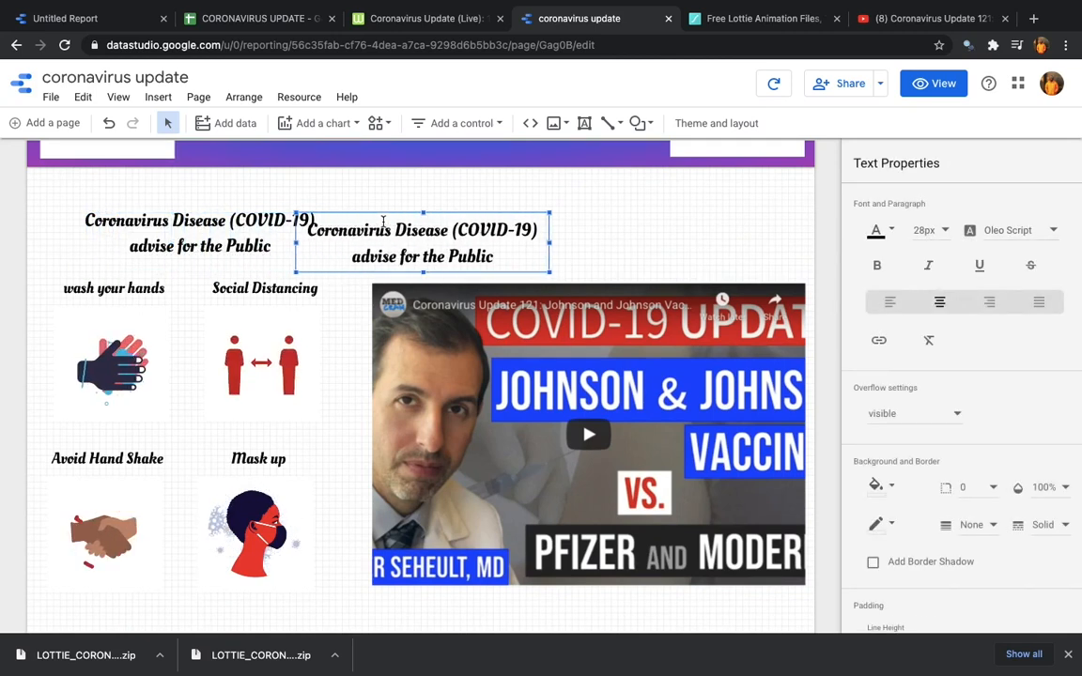
{"action": "key", "text": "Right"}
{"action": "key", "text": "Right"}
{"action": "key", "text": "Right"}
{"action": "key", "text": "Right"}
{"action": "key", "text": "Right"}
{"action": "key", "text": "Right"}
{"action": "key", "text": "Right"}
{"action": "key", "text": "Right"}
{"action": "key", "text": "Right"}
{"action": "key", "text": "Right"}
{"action": "key", "text": "Right"}
{"action": "key", "text": "Right"}
{"action": "key", "text": "Right"}
{"action": "key", "text": "Right"}
{"action": "key", "text": "Right"}
{"action": "key", "text": "Right"}
{"action": "key", "text": "Right"}
{"action": "key", "text": "Right"}
{"action": "key", "text": "Right"}
{"action": "key", "text": "Right"}
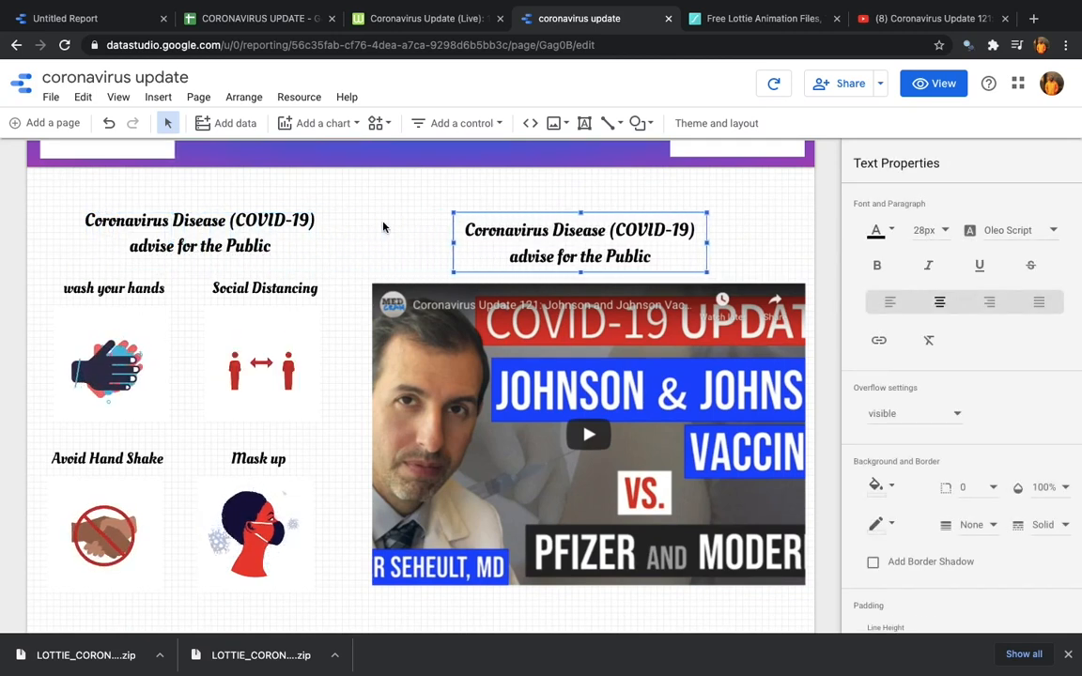
{"action": "key", "text": "Right"}
{"action": "key", "text": "Right"}
- Replace the duplicated heading's text with "Get Updated on the latest trend on Coronavirus"
{"action": "double_click", "coordinate": [675, 260]}
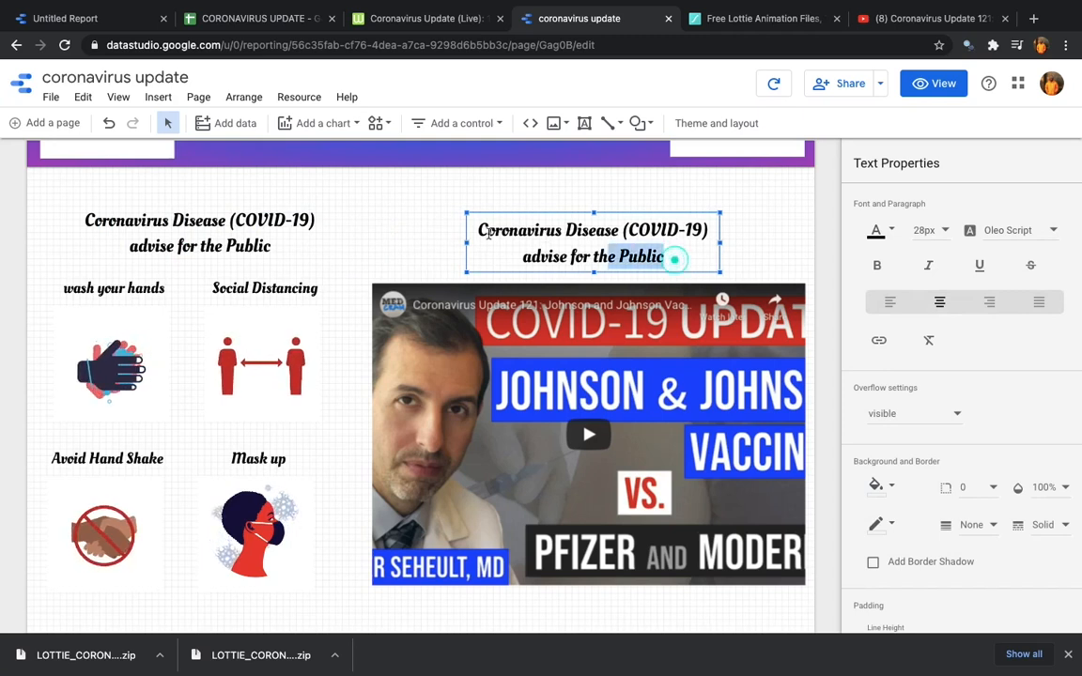
{"action": "left_click_drag", "start_coordinate": [676, 258], "coordinate": [426, 226]}
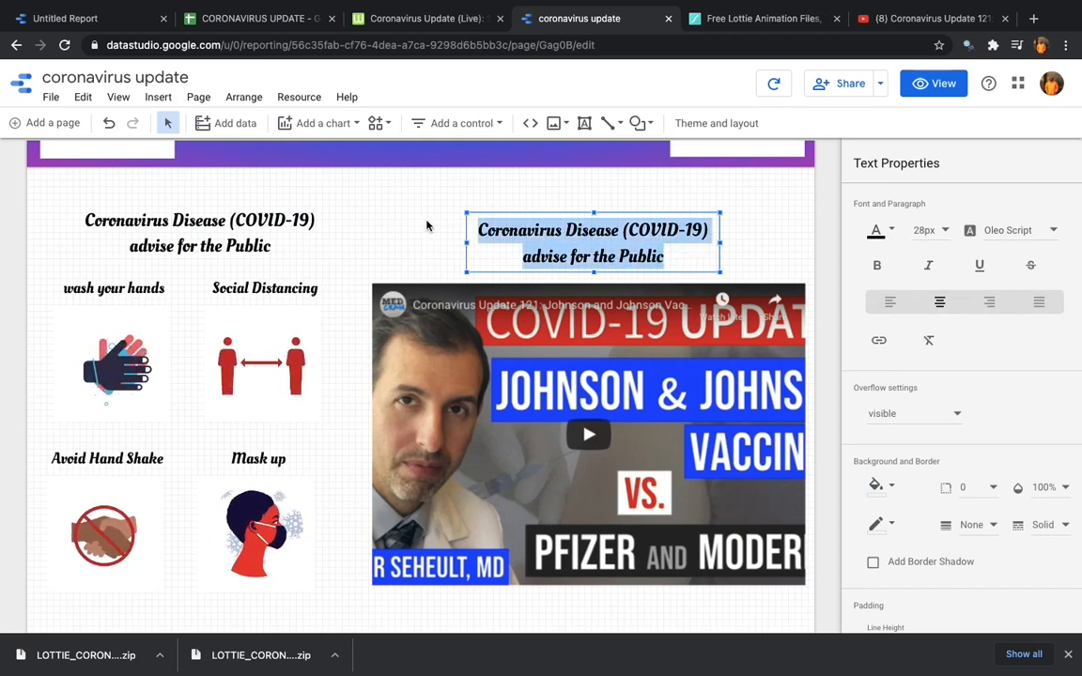
{"action": "type", "text": "Get Updated"}
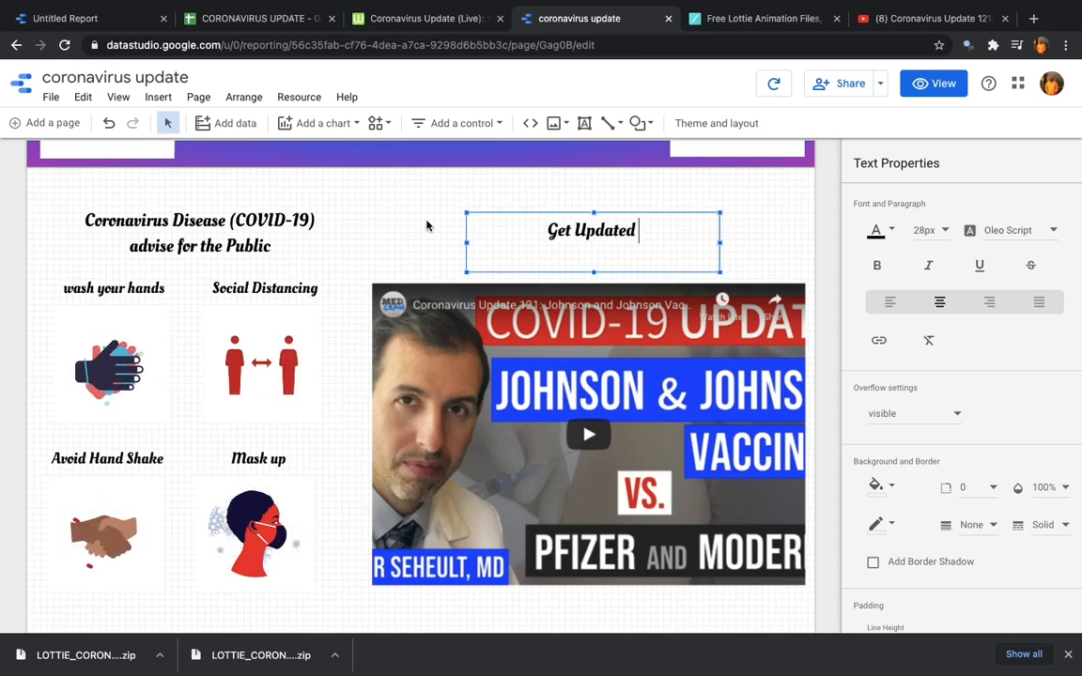
{"action": "type", "text": "on the "}
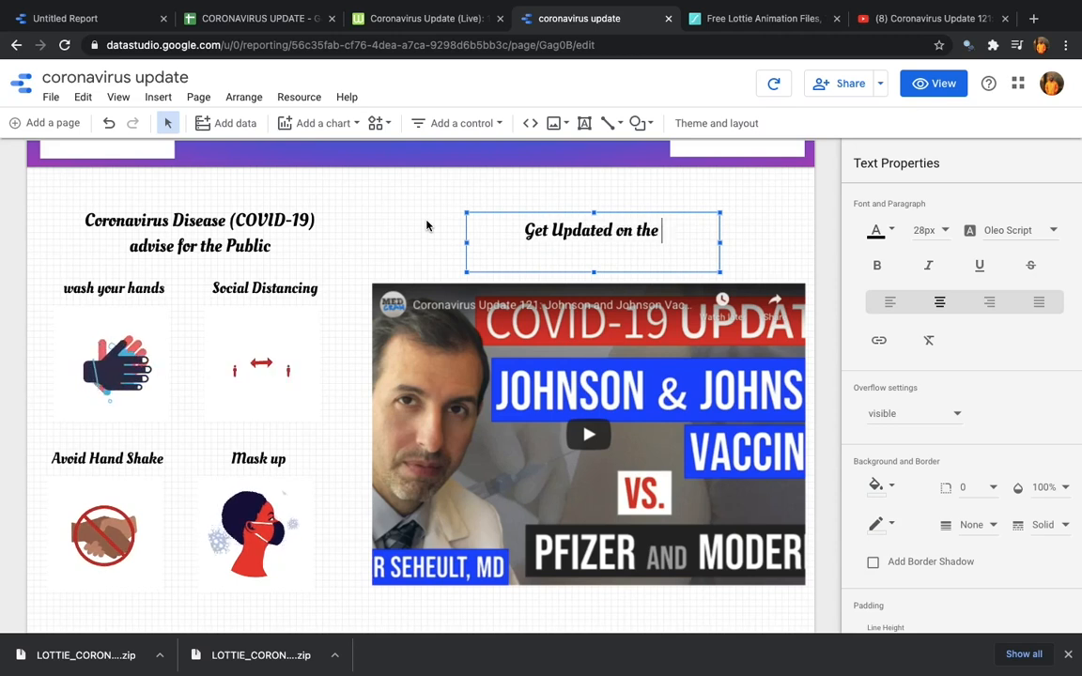
{"action": "type", "text": "latest "}
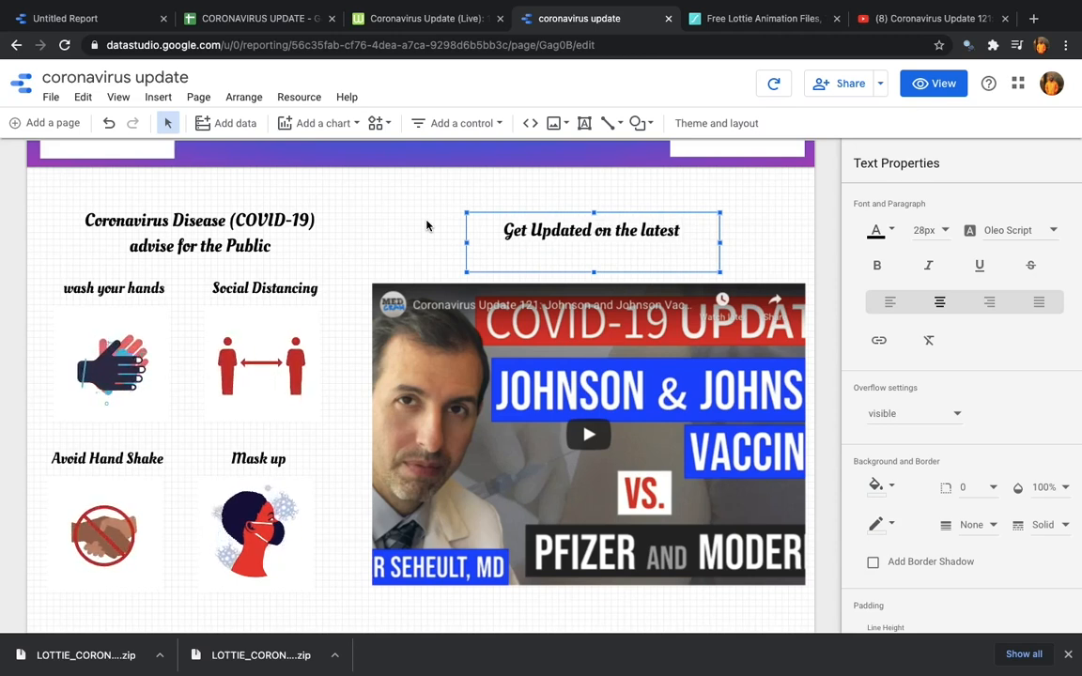
{"action": "type", "text": "tredn"}
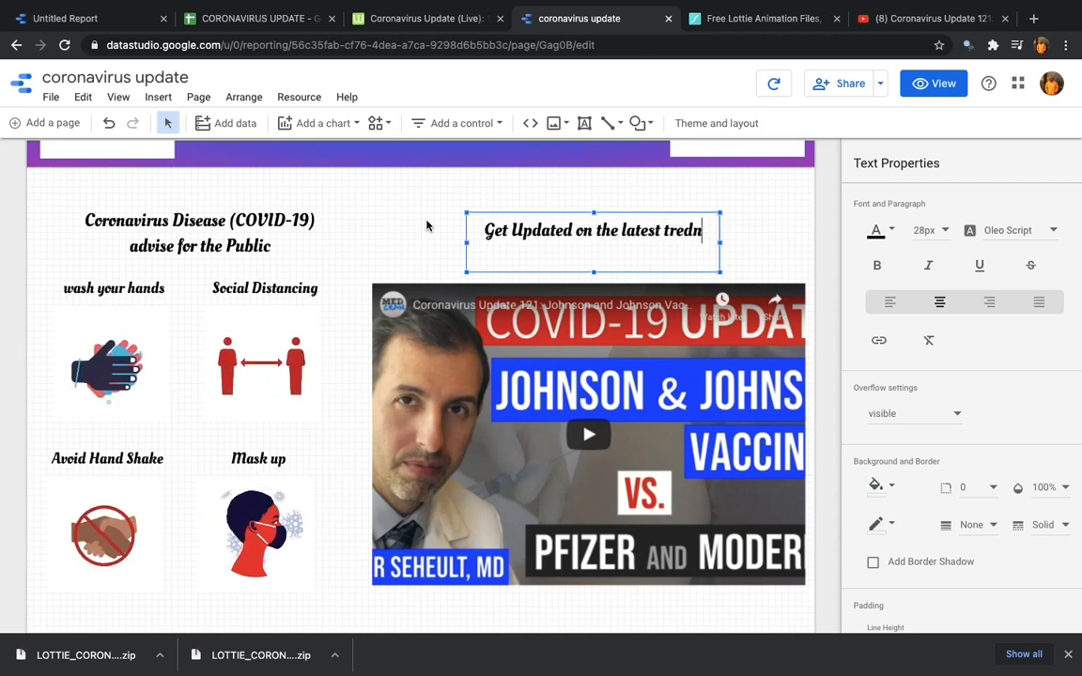
{"action": "key", "text": "BackSpace"}
{"action": "key", "text": "BackSpace"}
{"action": "type", "text": "nd "}
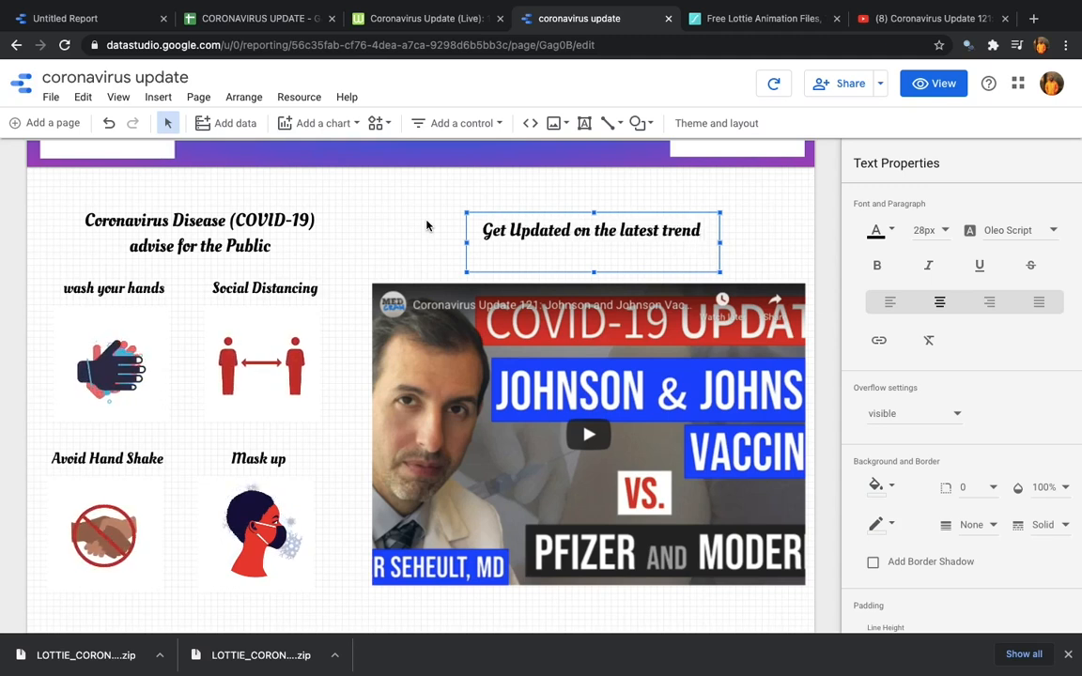
{"action": "type", "text": "on c"}
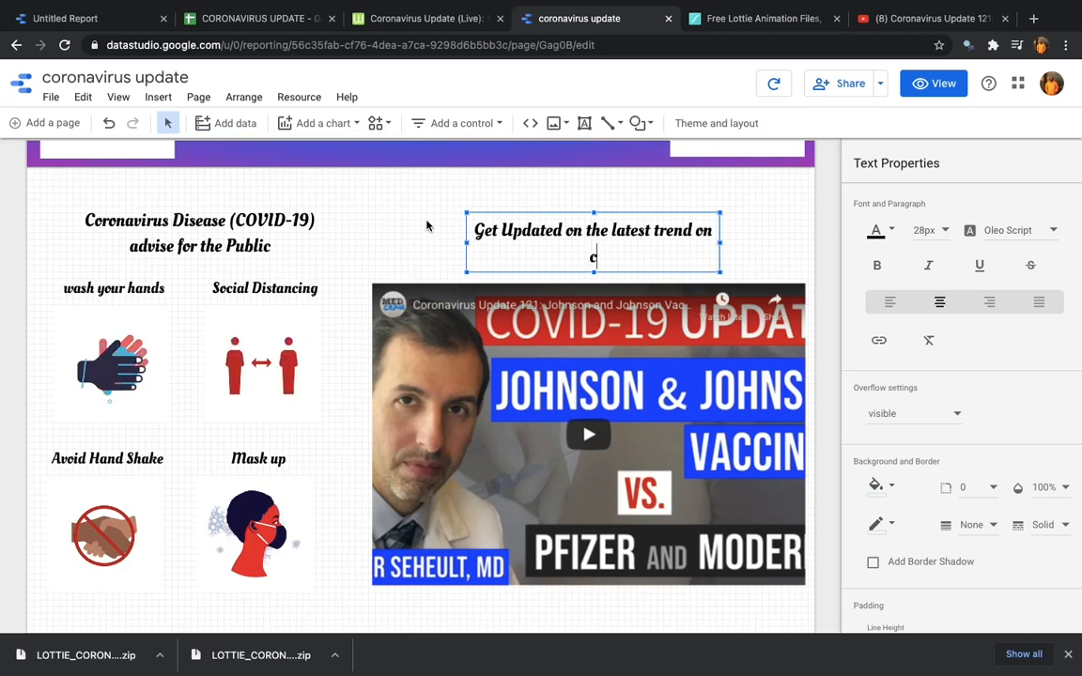
{"action": "key", "text": "BackSpace"}
{"action": "type", "text": "Coronavirus"}
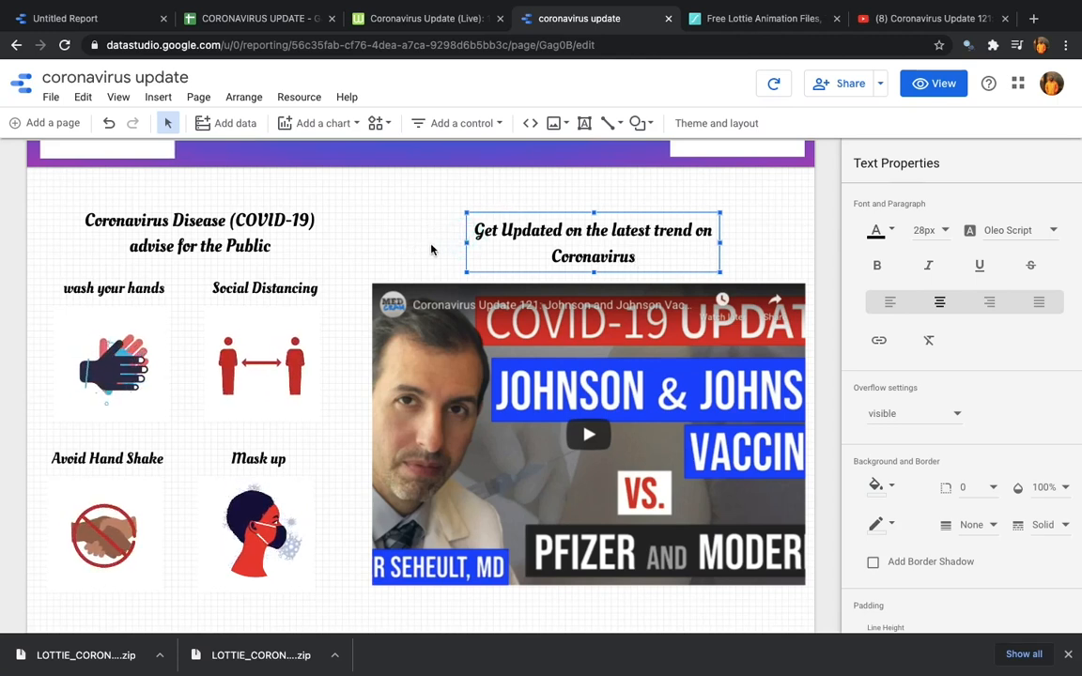
- Widen the video heading's text box so its text fits on one line, and centre it above the video
{"action": "left_click_drag", "start_coordinate": [463, 242], "coordinate": [372, 243]}
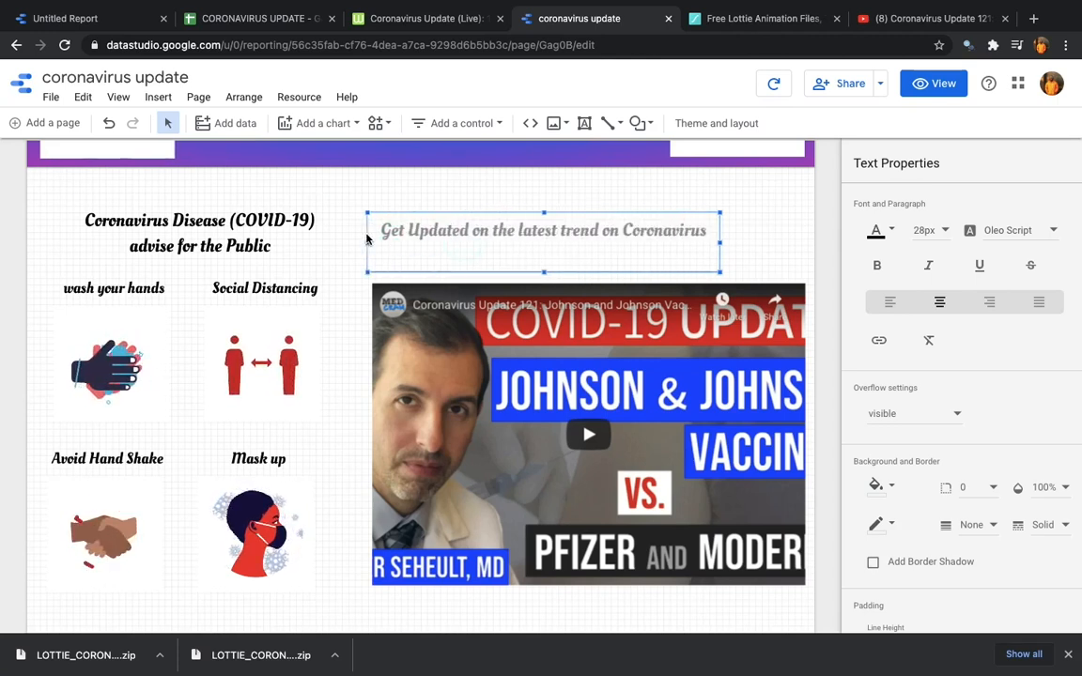
{"action": "key", "text": "Right"}
{"action": "key", "text": "Right"}
{"action": "key", "text": "Right"}
{"action": "key", "text": "Right"}
{"action": "key", "text": "Right"}
{"action": "key", "text": "Right"}
{"action": "key", "text": "Right"}
{"action": "key", "text": "Right"}
{"action": "key", "text": "Right"}
{"action": "key", "text": "Right"}
{"action": "key", "text": "Right"}
{"action": "key", "text": "Right"}
{"action": "key", "text": "Right"}
{"action": "key", "text": "Right"}
{"action": "key", "text": "Right"}
{"action": "key", "text": "Right"}
{"action": "key", "text": "Right"}
{"action": "key", "text": "Right"}
{"action": "key", "text": "Right"}
{"action": "key", "text": "Right"}
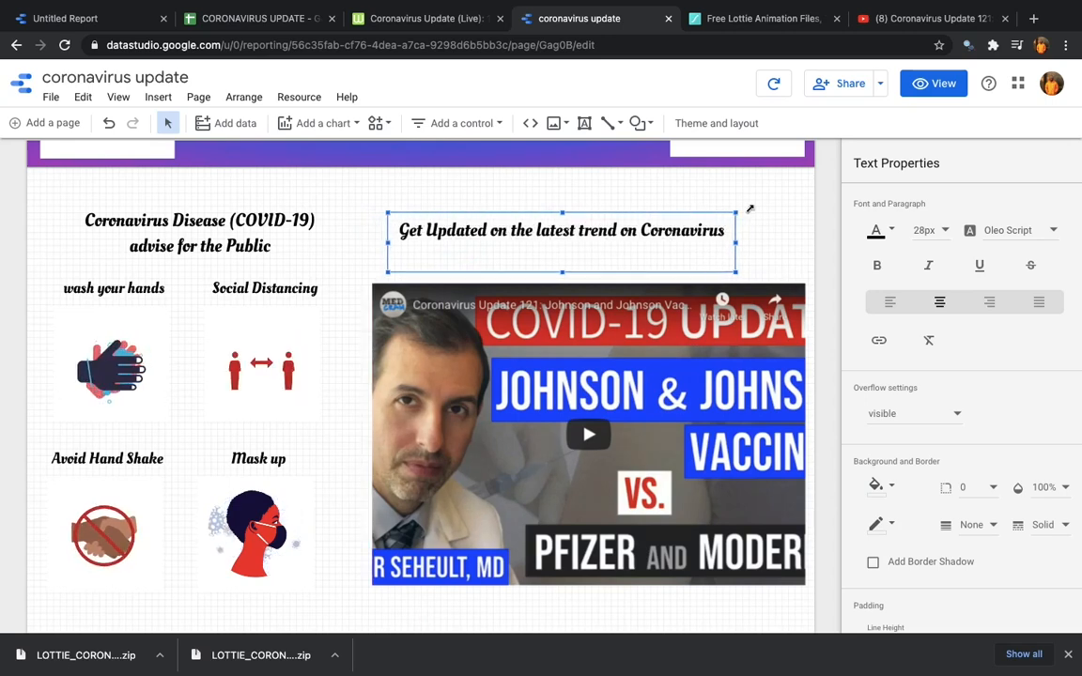
- Draw a thin full-width rectangle below the images and video, and fill it with the custom blue-purple gradient matching the header banner
{"action": "scroll", "coordinate": [639, 332], "scroll_direction": "down", "scroll_amount": 4}
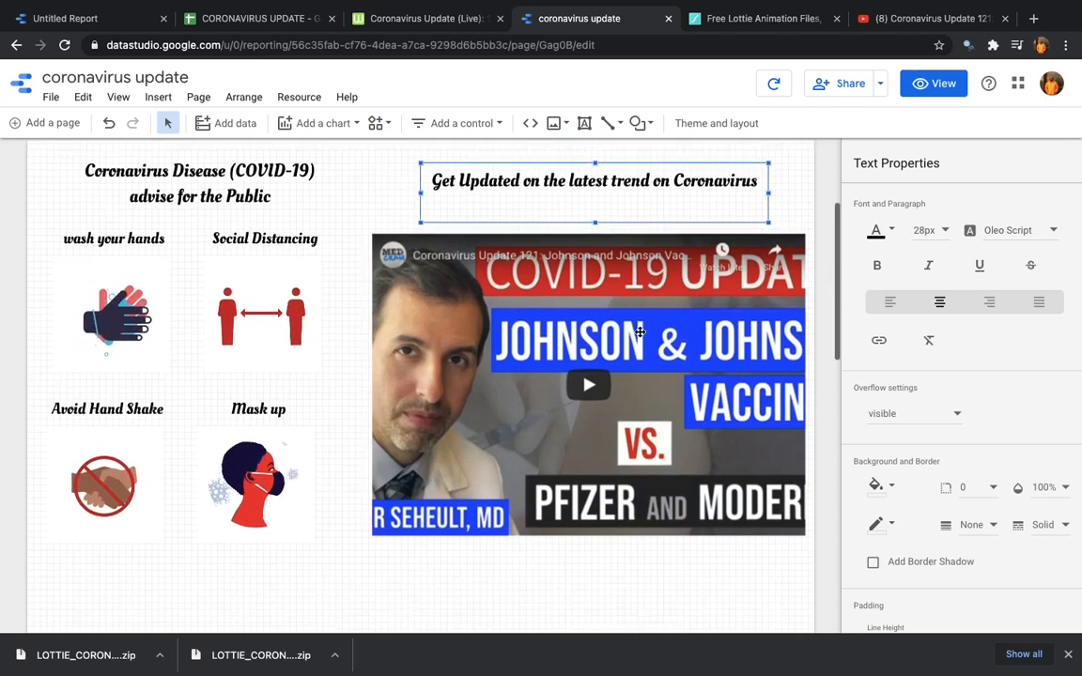
{"action": "scroll", "coordinate": [640, 331], "scroll_direction": "up", "scroll_amount": 1}
{"action": "left_click", "coordinate": [345, 315]}
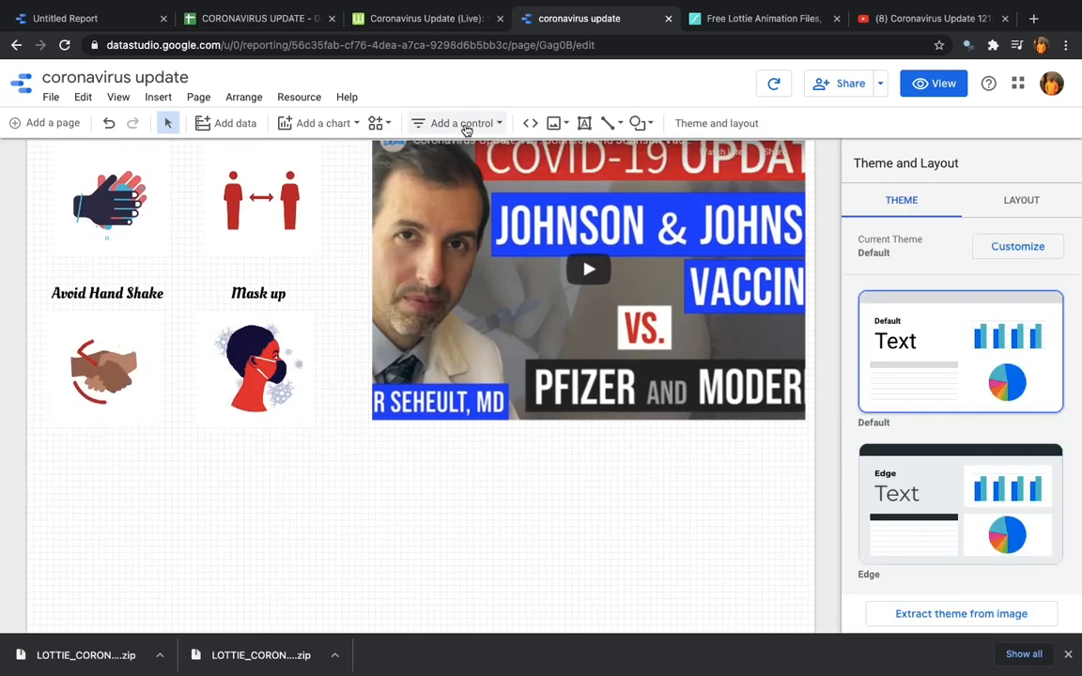
{"action": "left_click", "coordinate": [639, 123]}
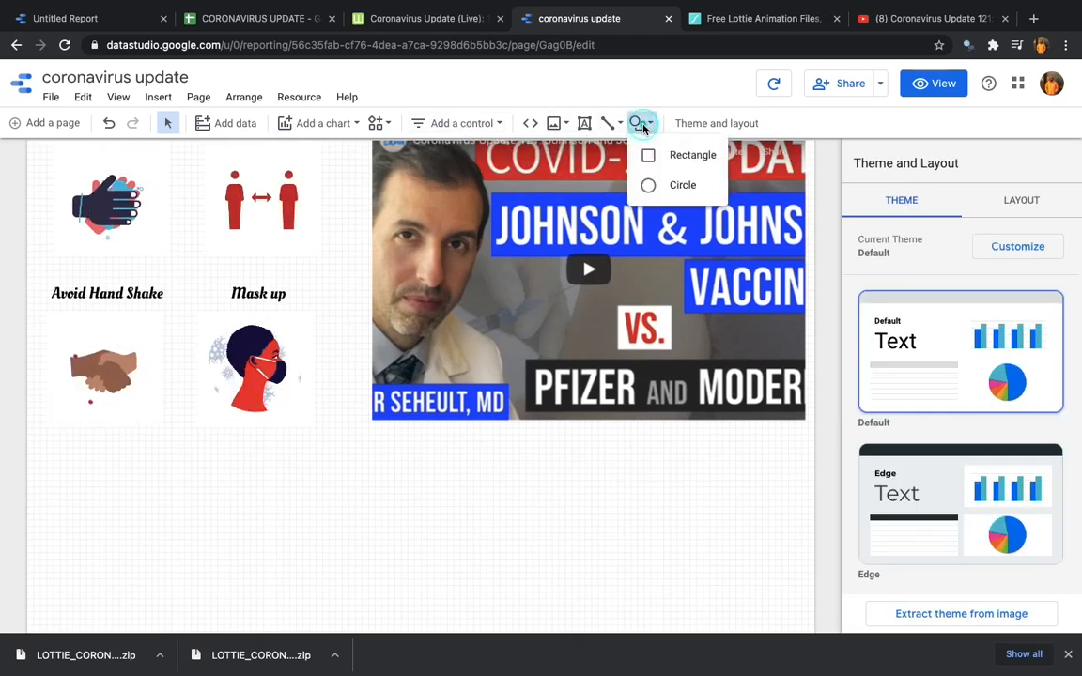
{"action": "left_click", "coordinate": [658, 156]}
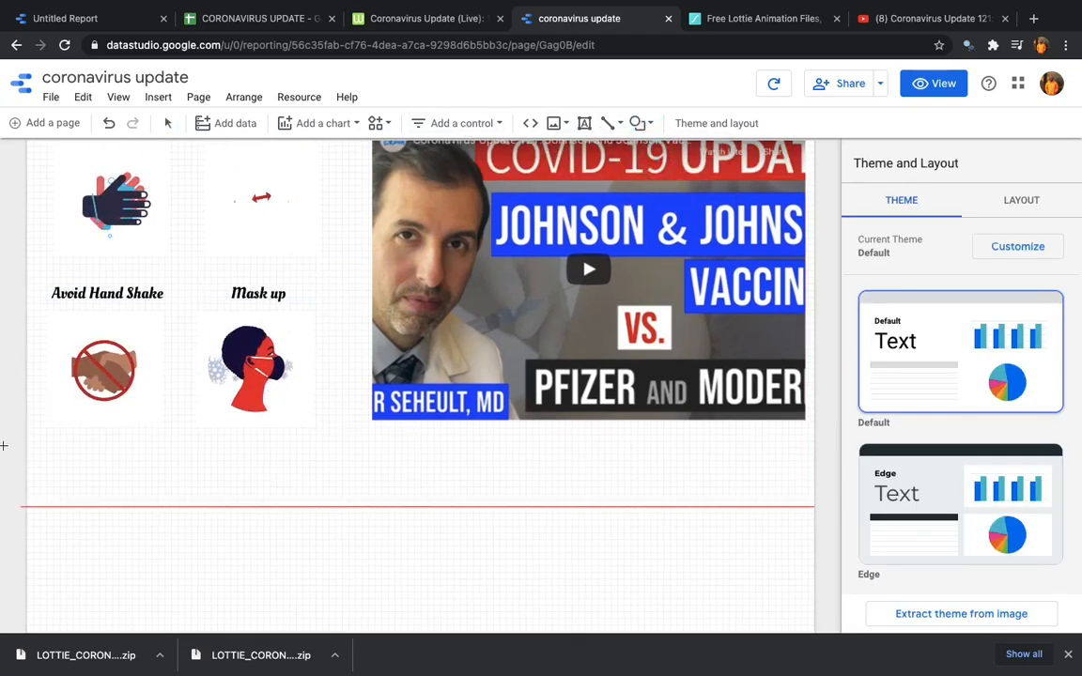
{"action": "left_click_drag", "start_coordinate": [26, 447], "coordinate": [815, 466]}
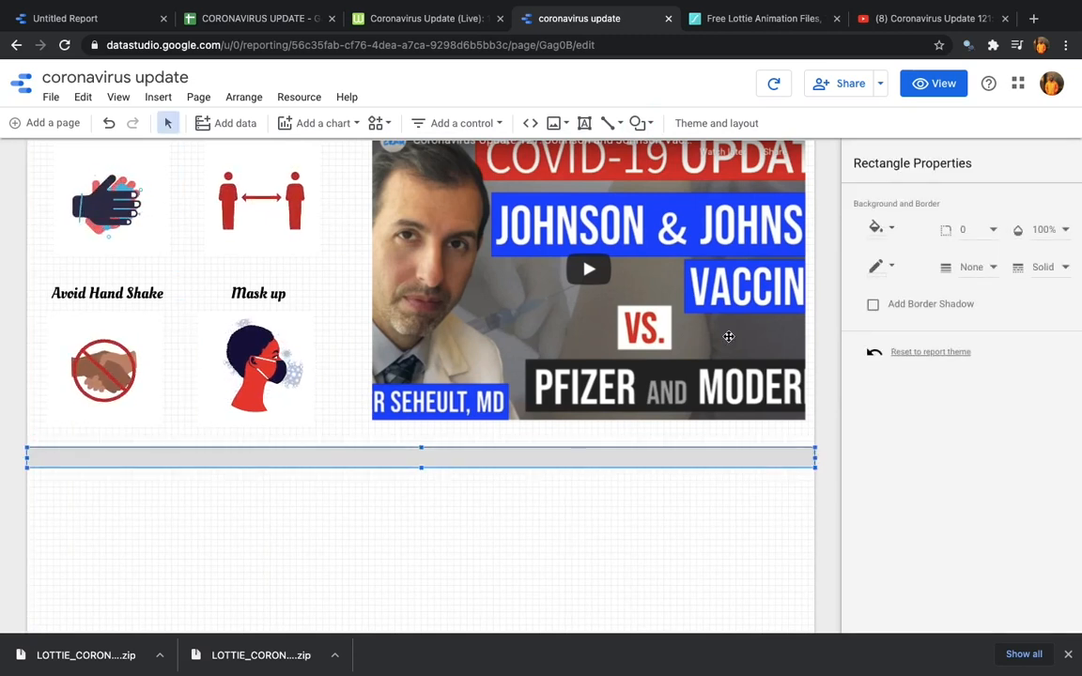
{"action": "left_click", "coordinate": [877, 229]}
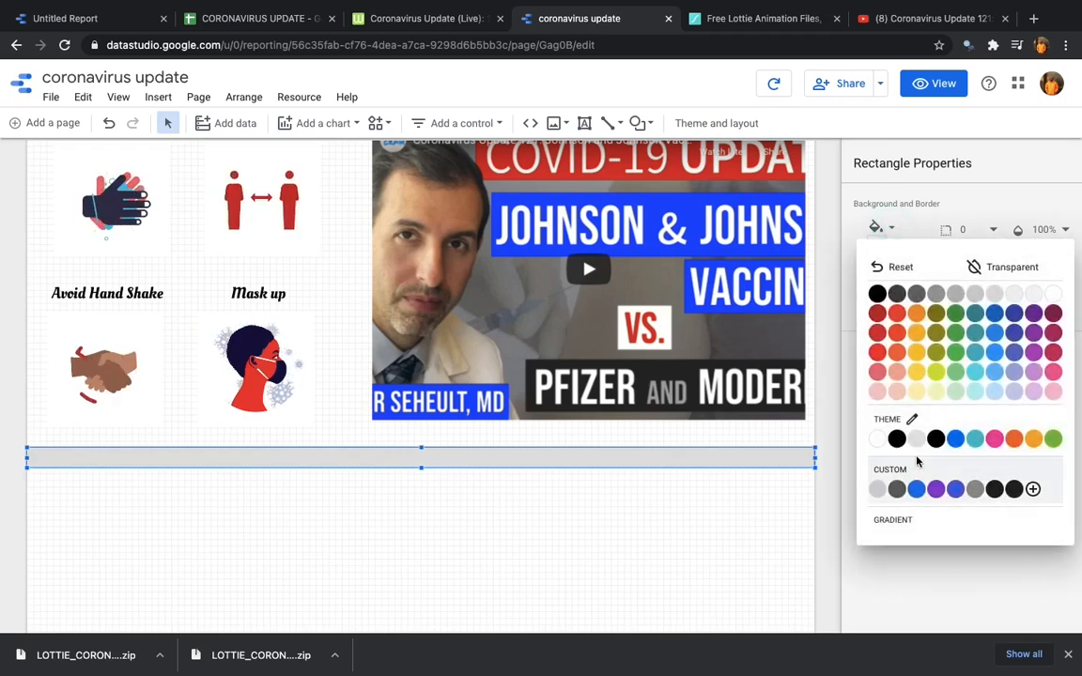
{"action": "left_click", "coordinate": [954, 488]}
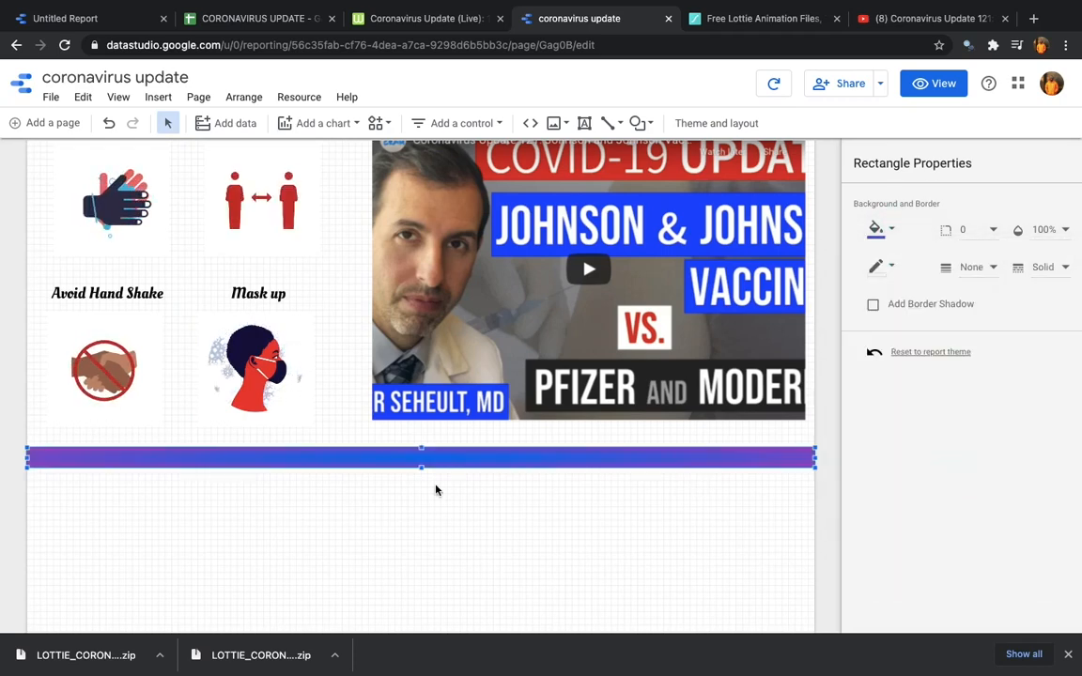
{"action": "scroll", "coordinate": [435, 490], "scroll_direction": "up", "scroll_amount": 4}
{"action": "scroll", "coordinate": [435, 489], "scroll_direction": "down", "scroll_amount": 10}
{"action": "scroll", "coordinate": [434, 490], "scroll_direction": "up", "scroll_amount": 10}
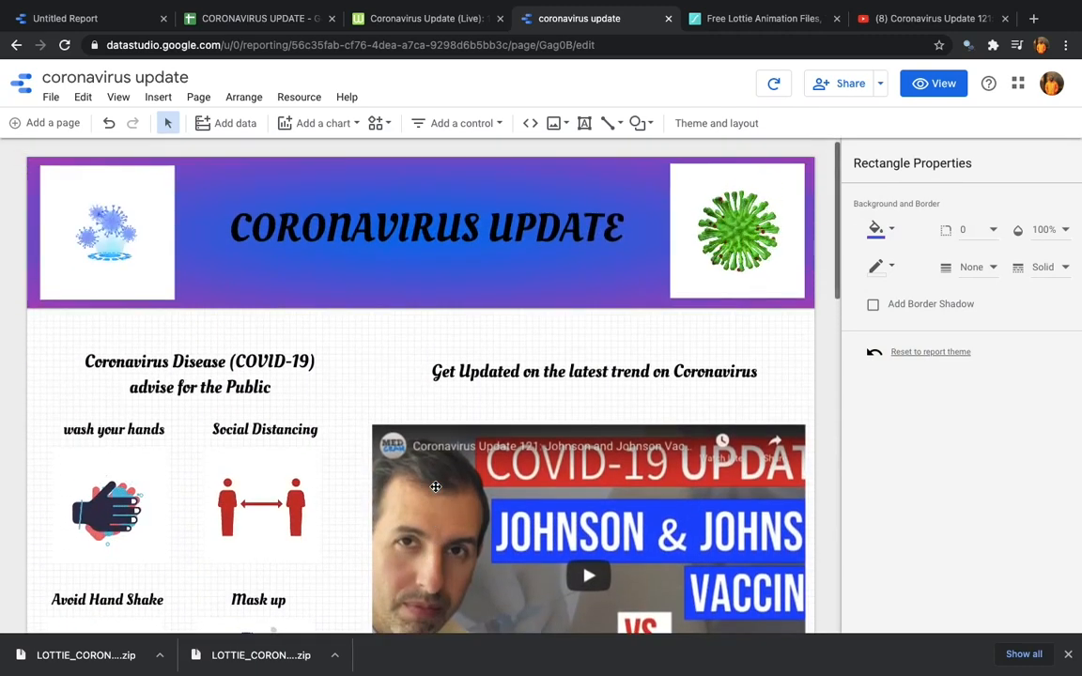
{"action": "scroll", "coordinate": [435, 486], "scroll_direction": "down", "scroll_amount": 4}
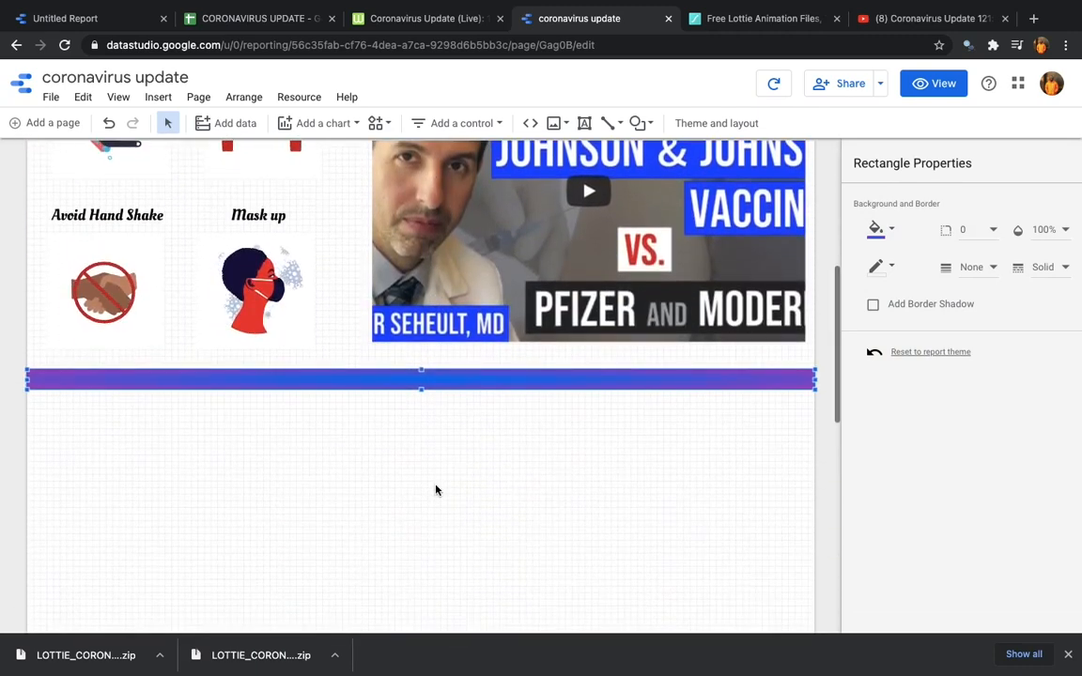
- Add a standard scorecard chart to the blank area just below the gradient divider, near the page's left edge
{"action": "scroll", "coordinate": [435, 490], "scroll_direction": "down", "scroll_amount": 1}
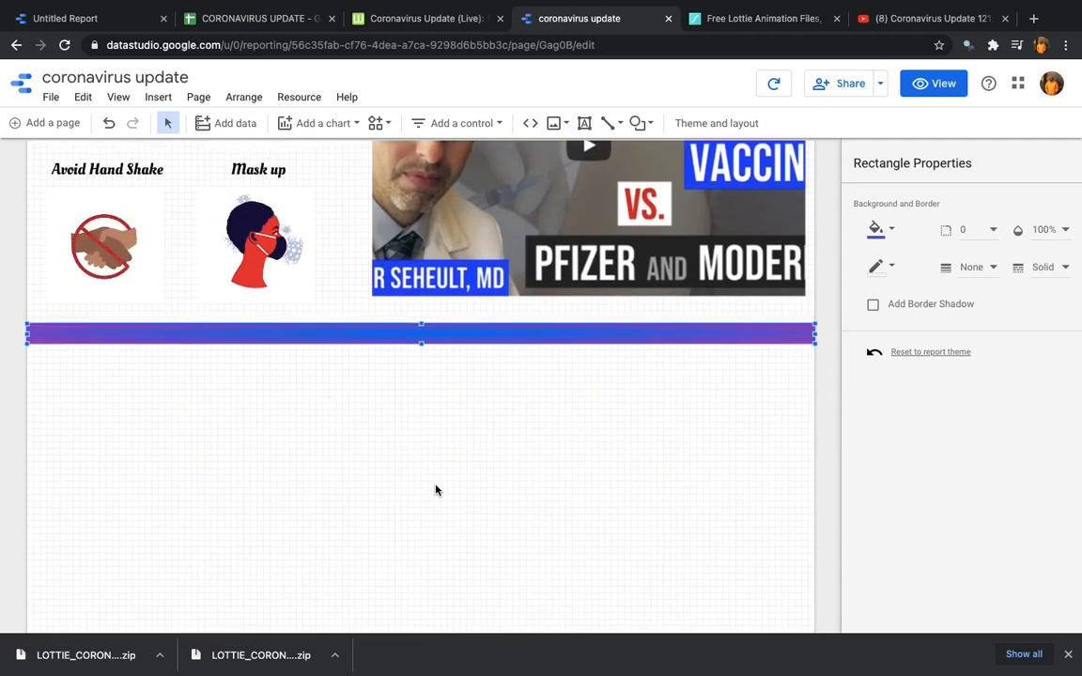
{"action": "left_click", "coordinate": [435, 489]}
{"action": "scroll", "coordinate": [239, 269], "scroll_direction": "down", "scroll_amount": 1}
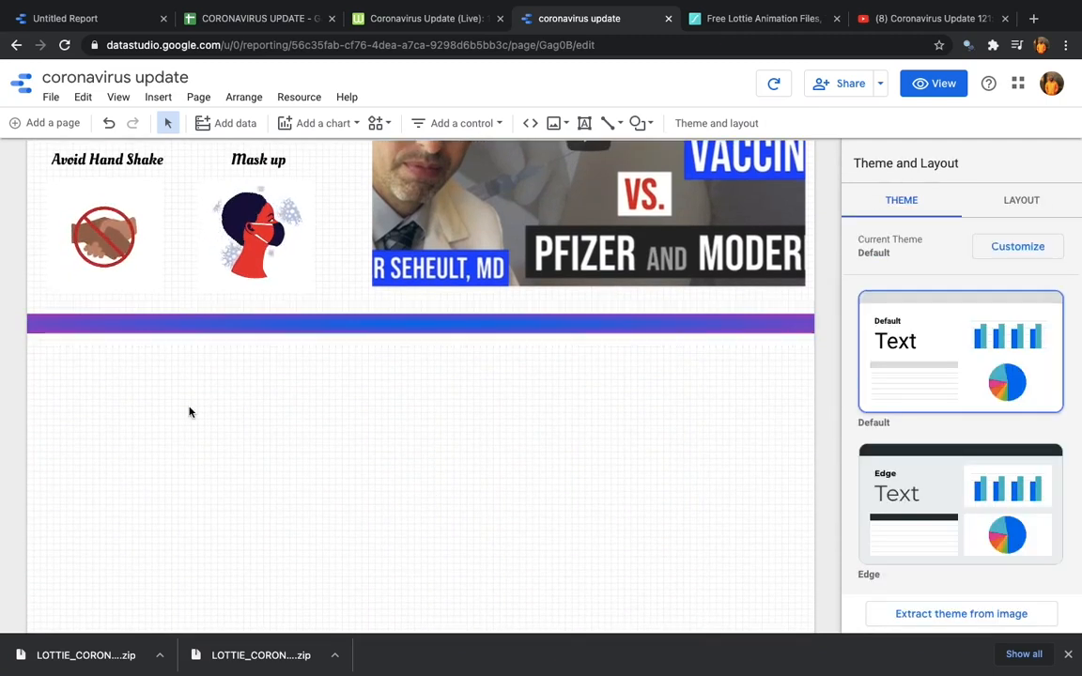
{"action": "left_click", "coordinate": [330, 123]}
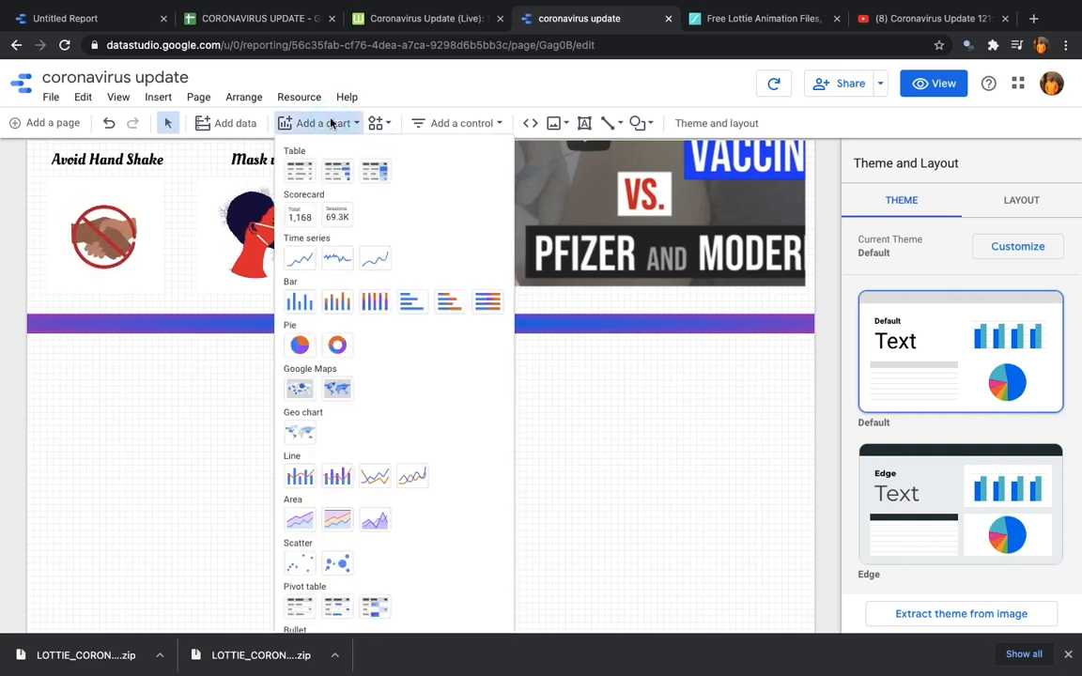
{"action": "left_click", "coordinate": [300, 219]}
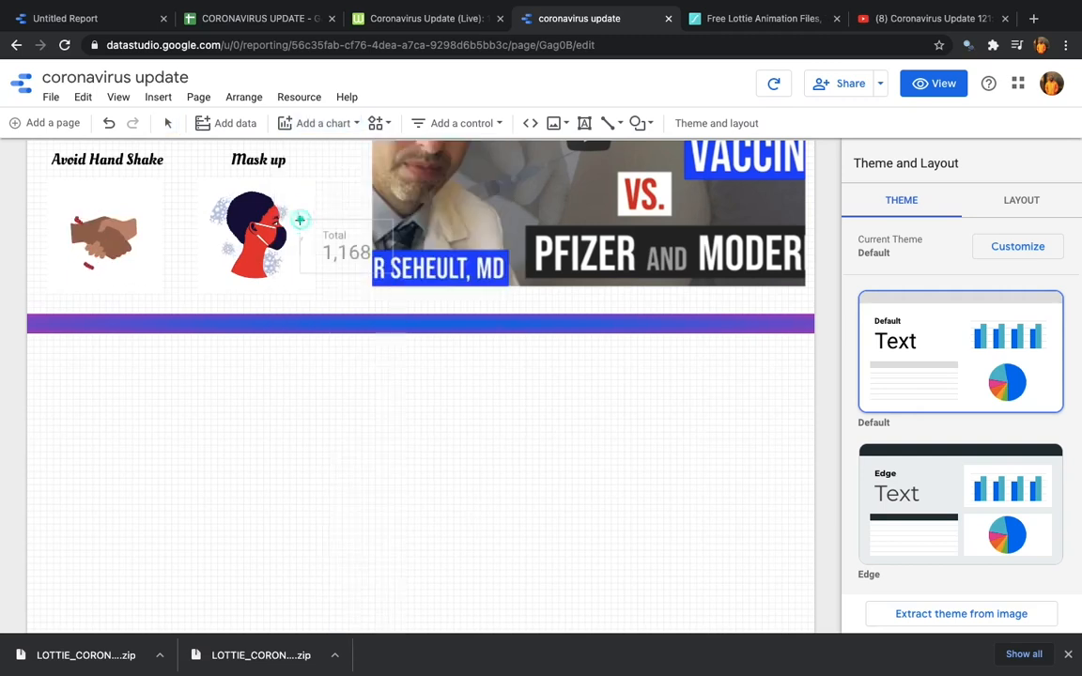
{"action": "left_click", "coordinate": [45, 359]}
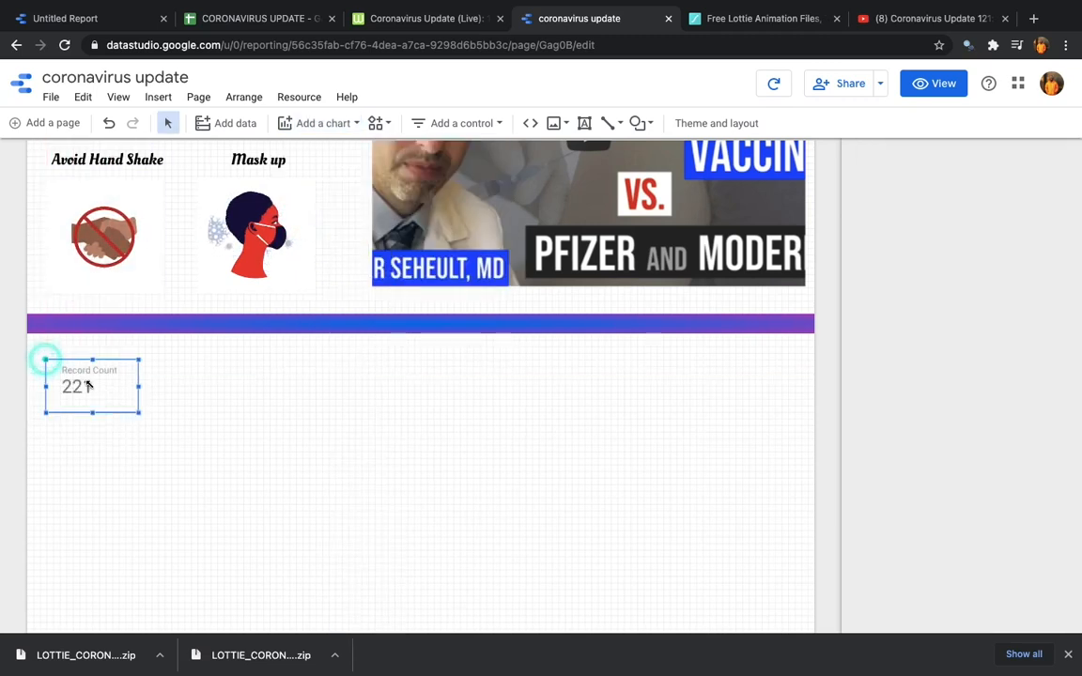
- Enlarge the new scorecard and replace its Record Count metric with Total Cases
{"action": "left_click_drag", "start_coordinate": [139, 409], "coordinate": [192, 470]}
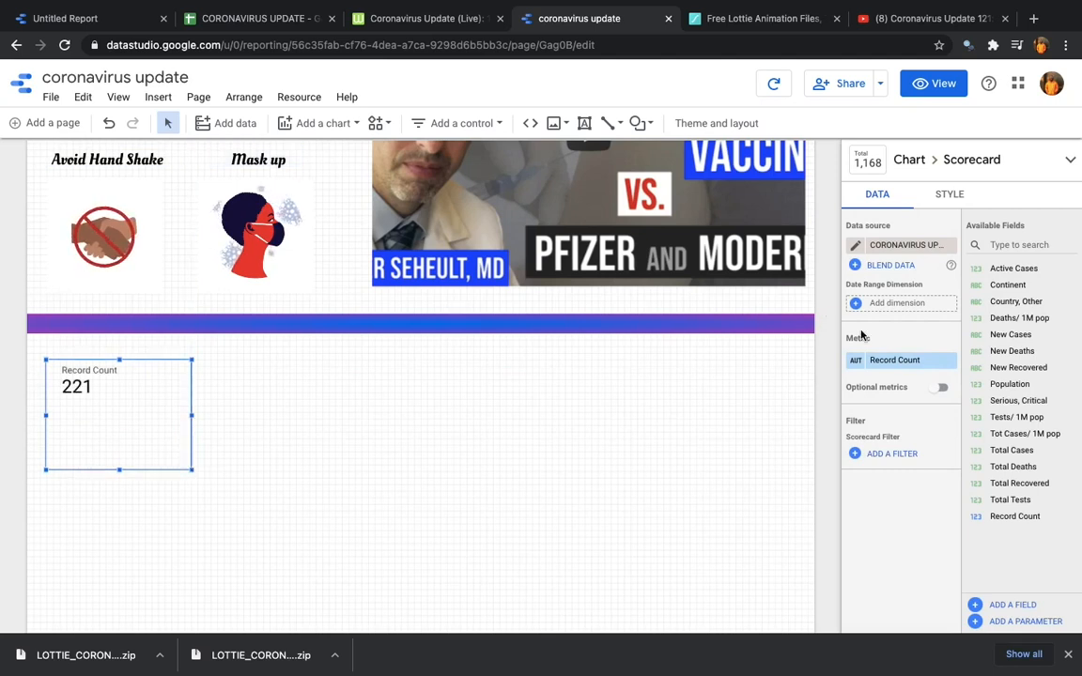
{"action": "left_click_drag", "start_coordinate": [1031, 500], "coordinate": [1026, 468]}
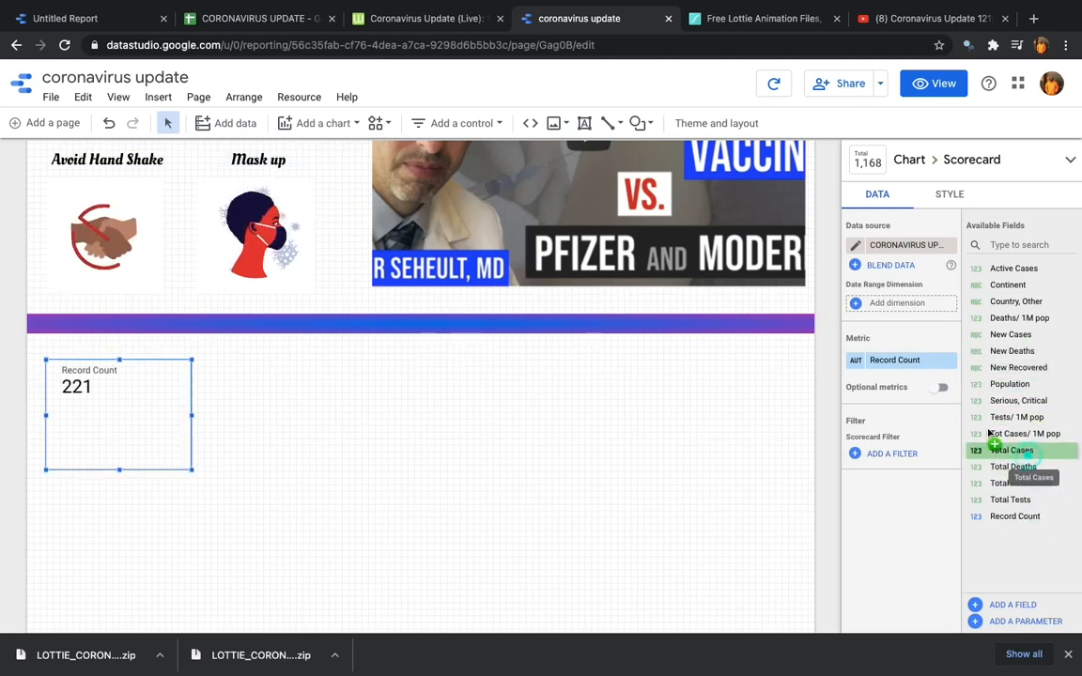
{"action": "left_click_drag", "start_coordinate": [988, 432], "coordinate": [907, 363]}
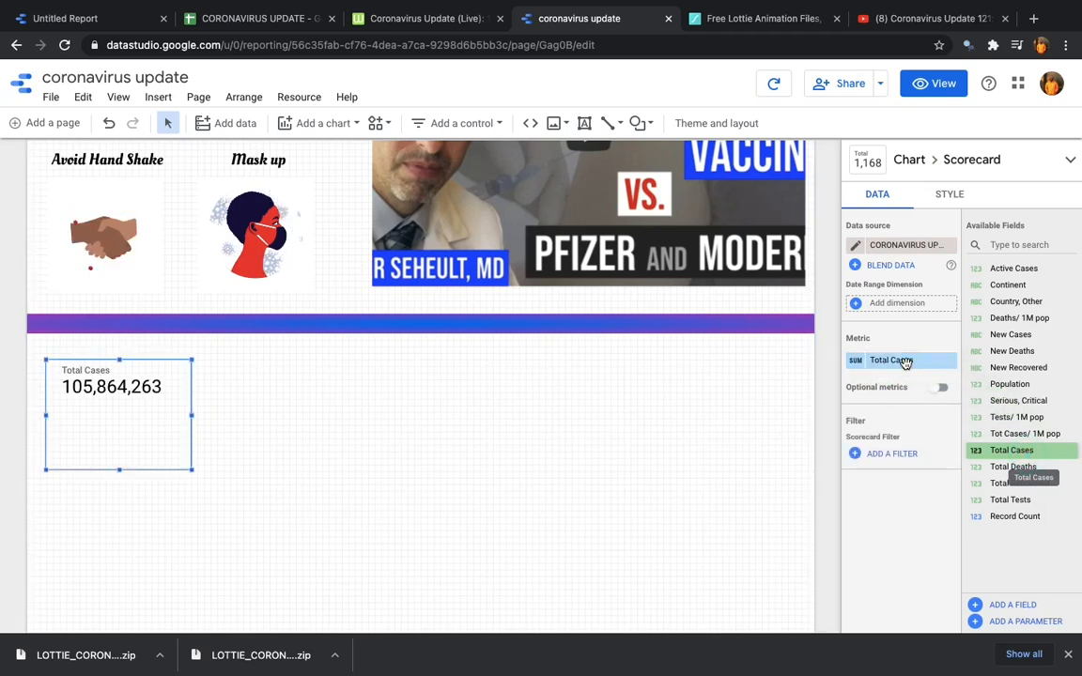
- Centre-align the Total Cases scorecard's metric name, metric value and comparison labels
{"action": "left_click", "coordinate": [949, 195]}
{"action": "scroll", "coordinate": [922, 432], "scroll_direction": "down", "scroll_amount": 2}
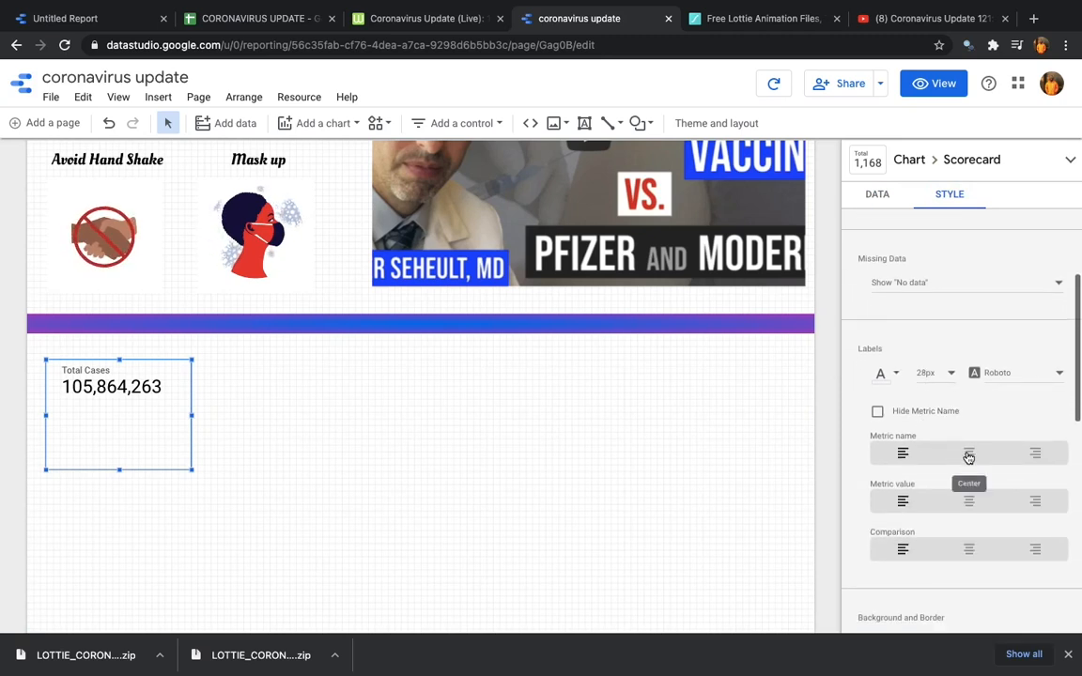
{"action": "left_click", "coordinate": [977, 504]}
{"action": "scroll", "coordinate": [977, 507], "scroll_direction": "down", "scroll_amount": 1}
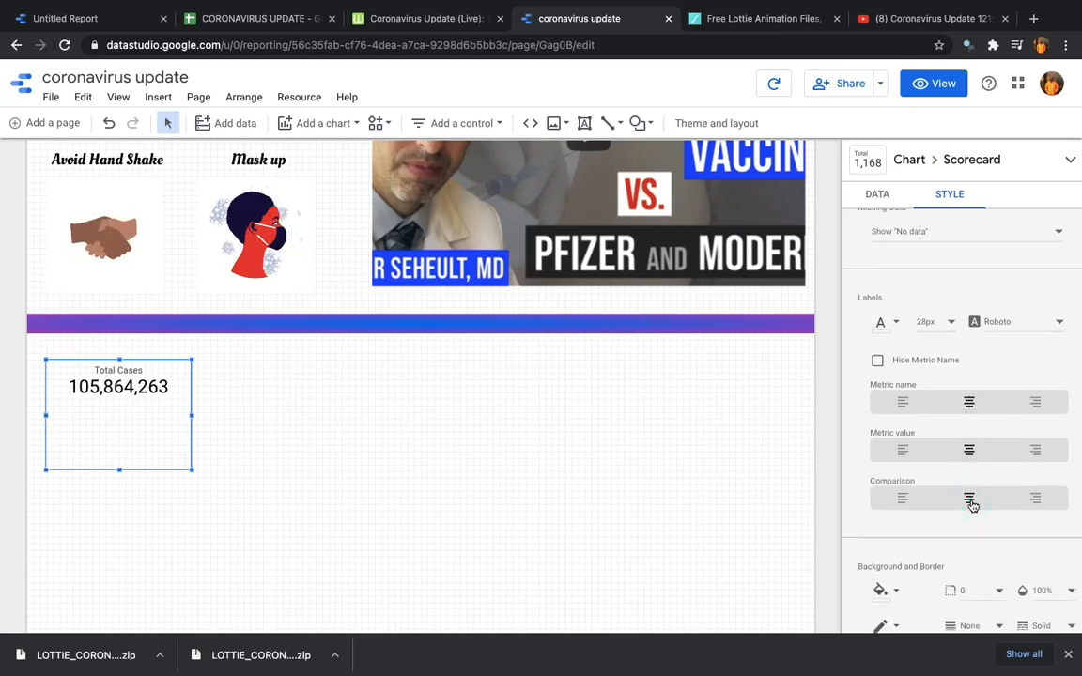
- Set the scorecard's label font size to 36px and its font to Oleo Script
{"action": "scroll", "coordinate": [972, 505], "scroll_direction": "up", "scroll_amount": 5}
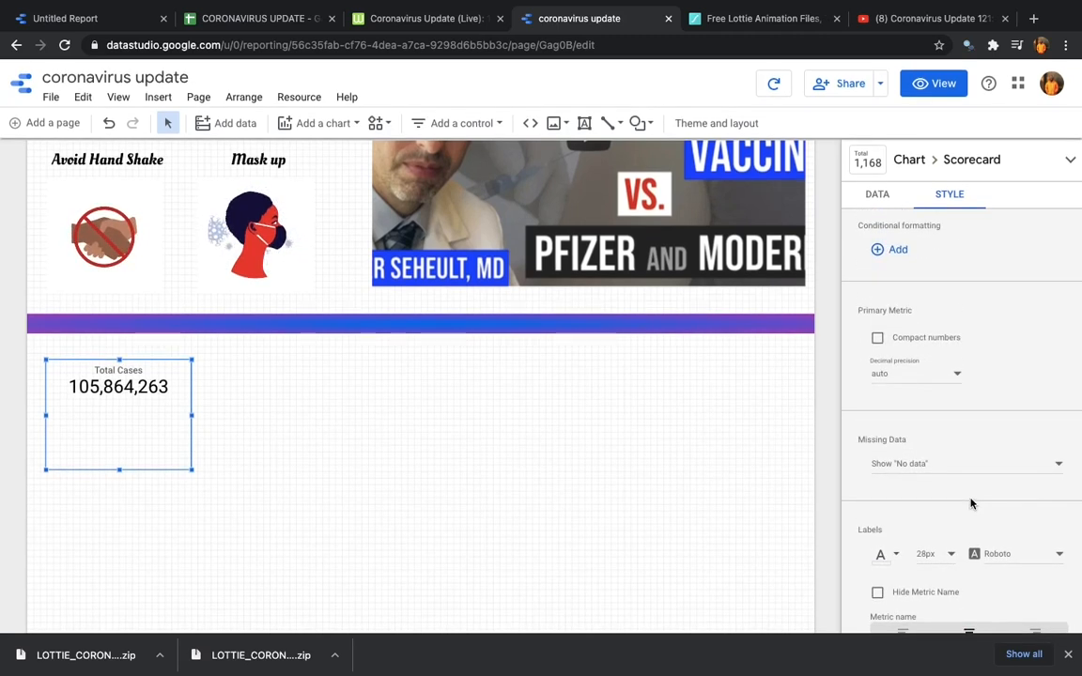
{"action": "scroll", "coordinate": [968, 489], "scroll_direction": "down", "scroll_amount": 3}
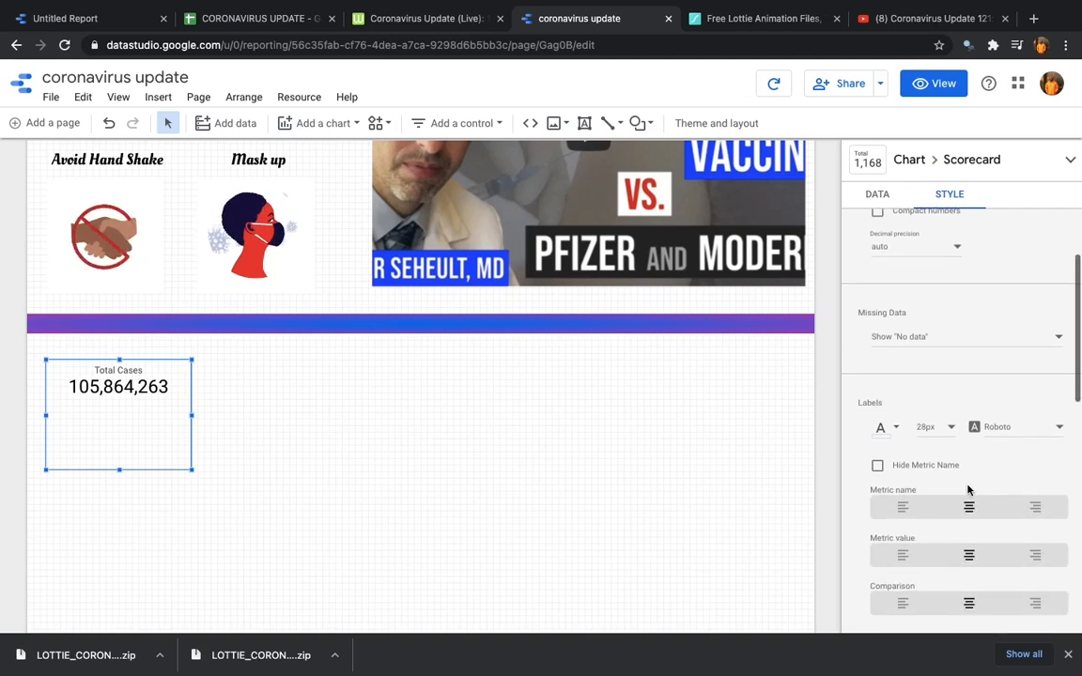
{"action": "left_click", "coordinate": [947, 425]}
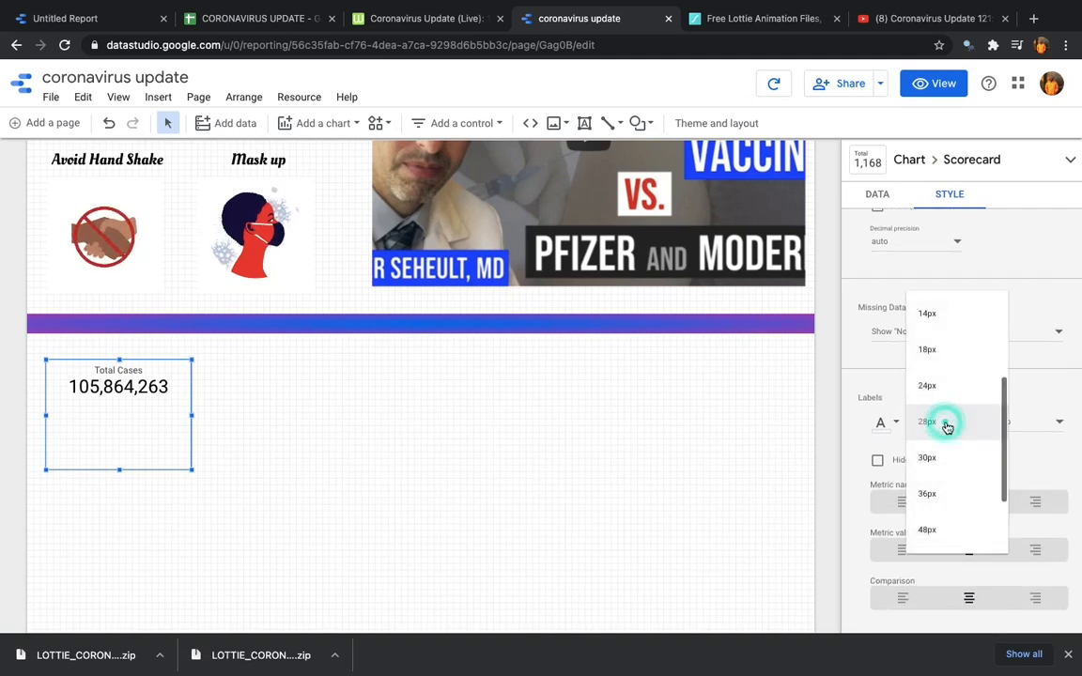
{"action": "left_click", "coordinate": [930, 494]}
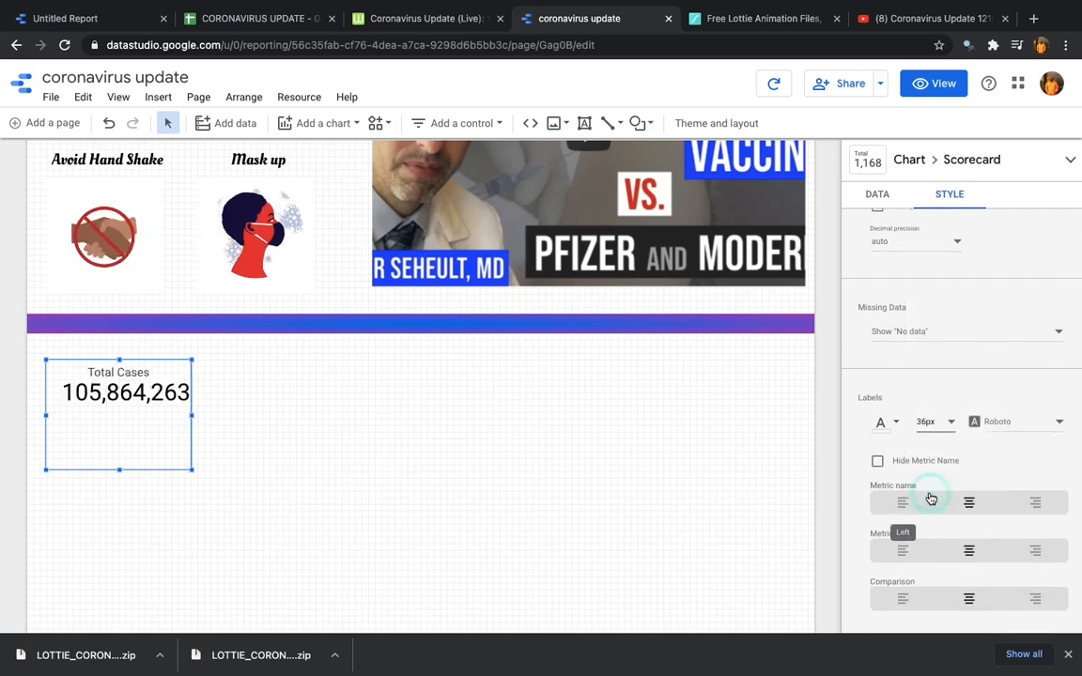
{"action": "left_click", "coordinate": [1052, 424]}
{"action": "scroll", "coordinate": [1028, 395], "scroll_direction": "up", "scroll_amount": 4}
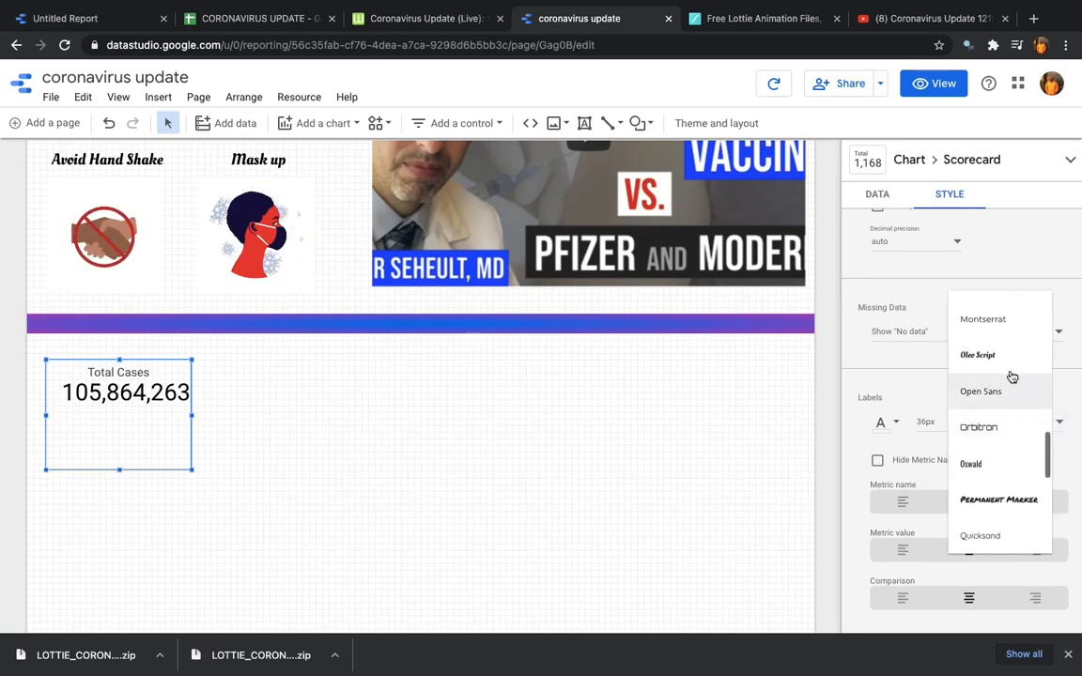
{"action": "left_click", "coordinate": [994, 340]}
- Add a border shadow to the Total Cases scorecard and set its border radius to 10
{"action": "scroll", "coordinate": [872, 376], "scroll_direction": "down", "scroll_amount": 10}
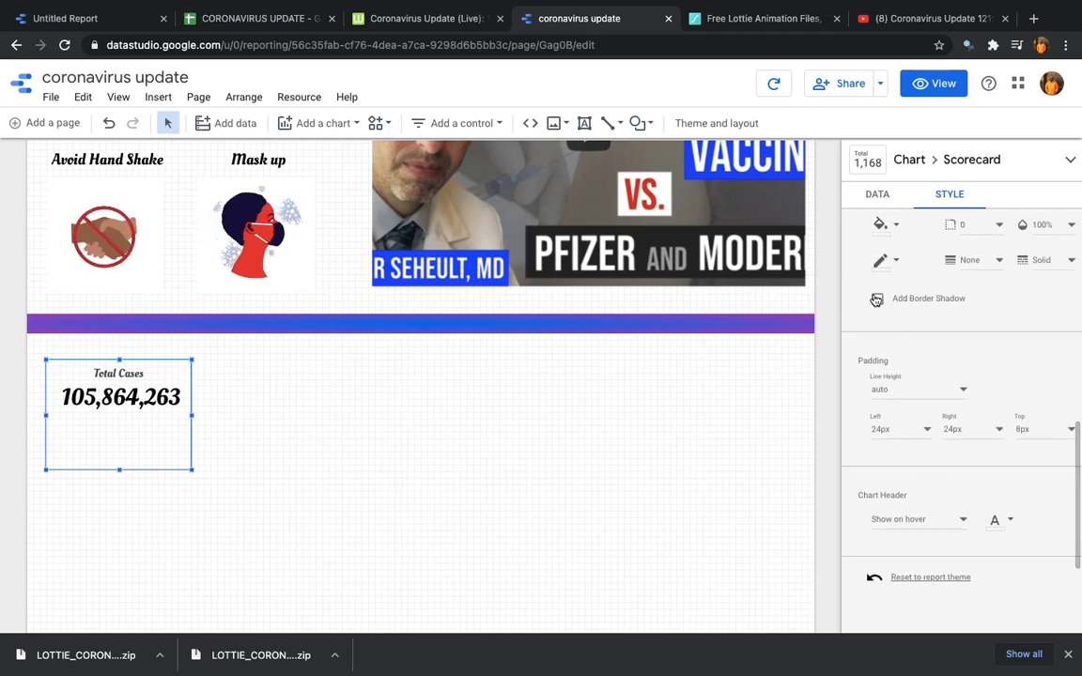
{"action": "left_click", "coordinate": [875, 299]}
{"action": "scroll", "coordinate": [939, 305], "scroll_direction": "up", "scroll_amount": 1}
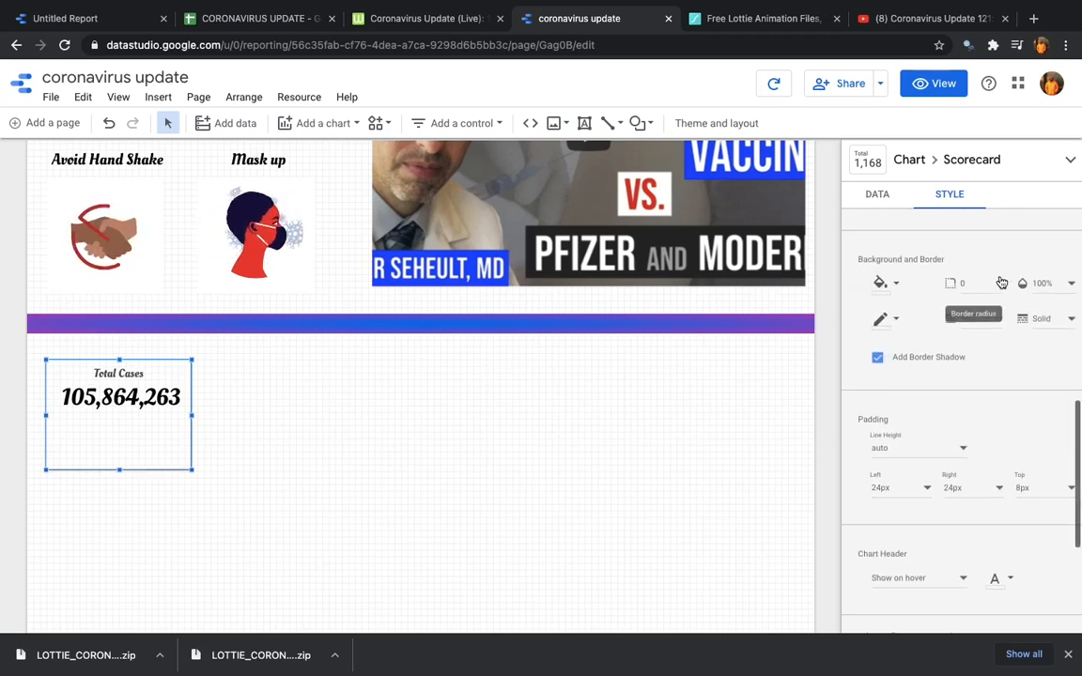
{"action": "left_click", "coordinate": [998, 283]}
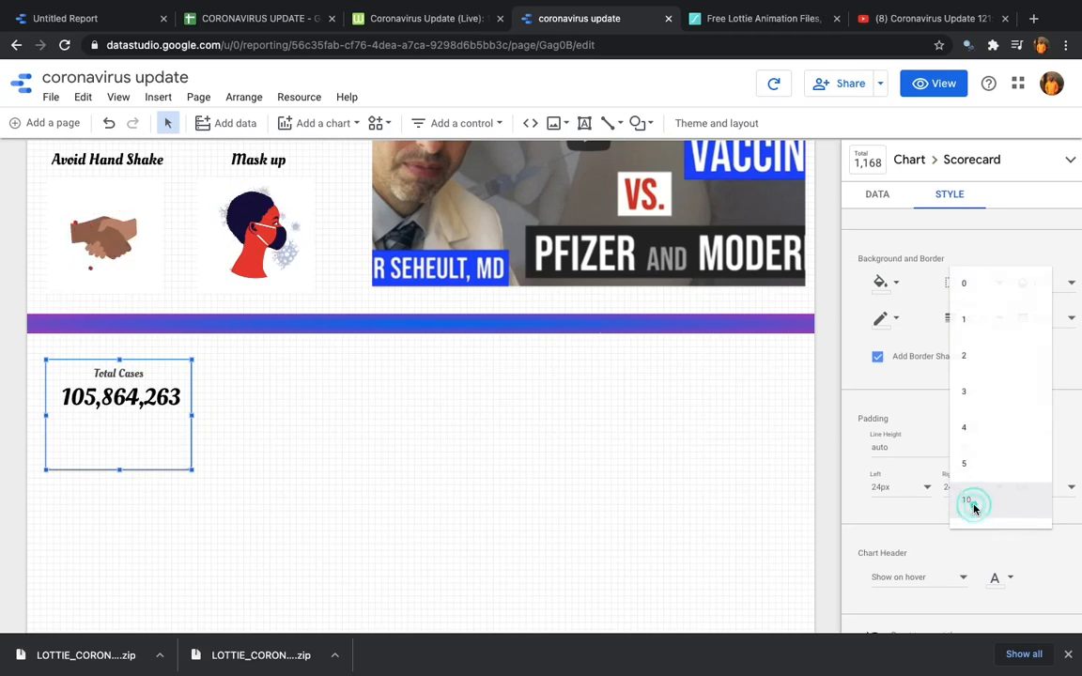
{"action": "left_click", "coordinate": [975, 505]}
{"action": "left_click", "coordinate": [436, 392]}
- Set the top padding of the Total Cases scorecard to 24px
{"action": "left_click", "coordinate": [143, 388]}
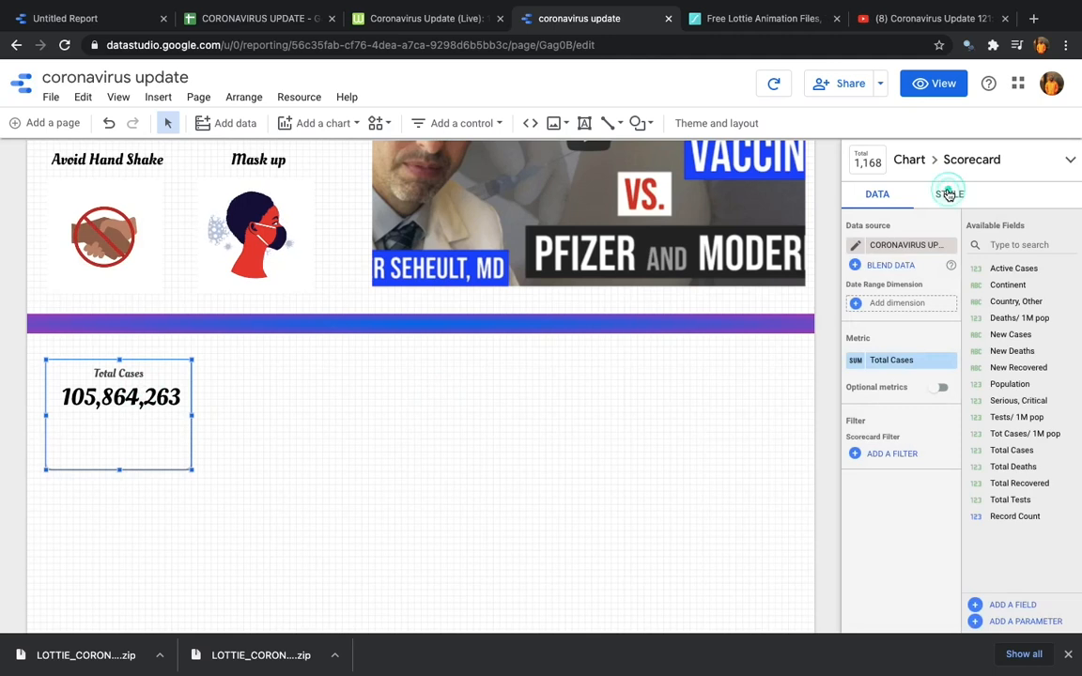
{"action": "scroll", "coordinate": [1003, 338], "scroll_direction": "down", "scroll_amount": 10}
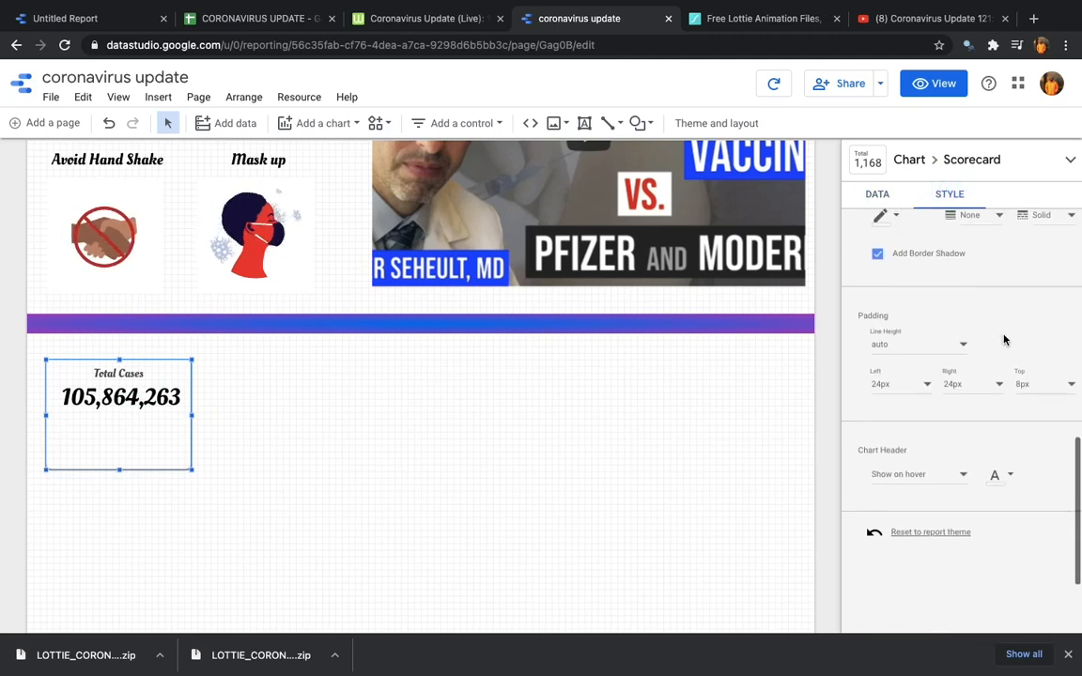
{"action": "left_click", "coordinate": [1067, 388]}
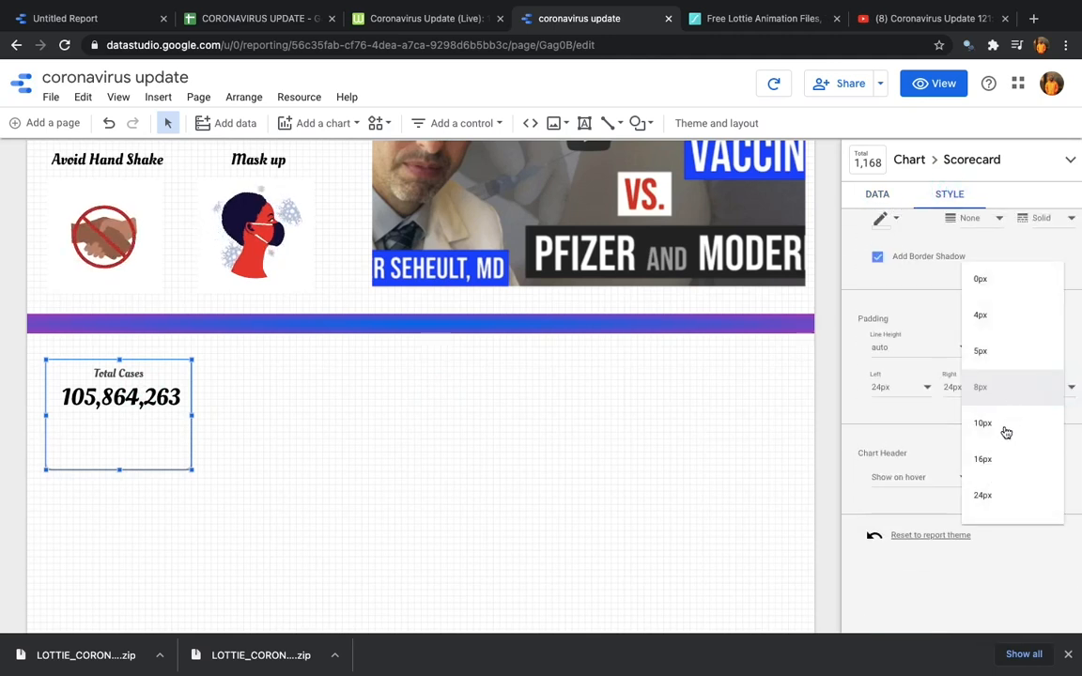
{"action": "left_click", "coordinate": [994, 491]}
{"action": "left_click", "coordinate": [367, 403]}
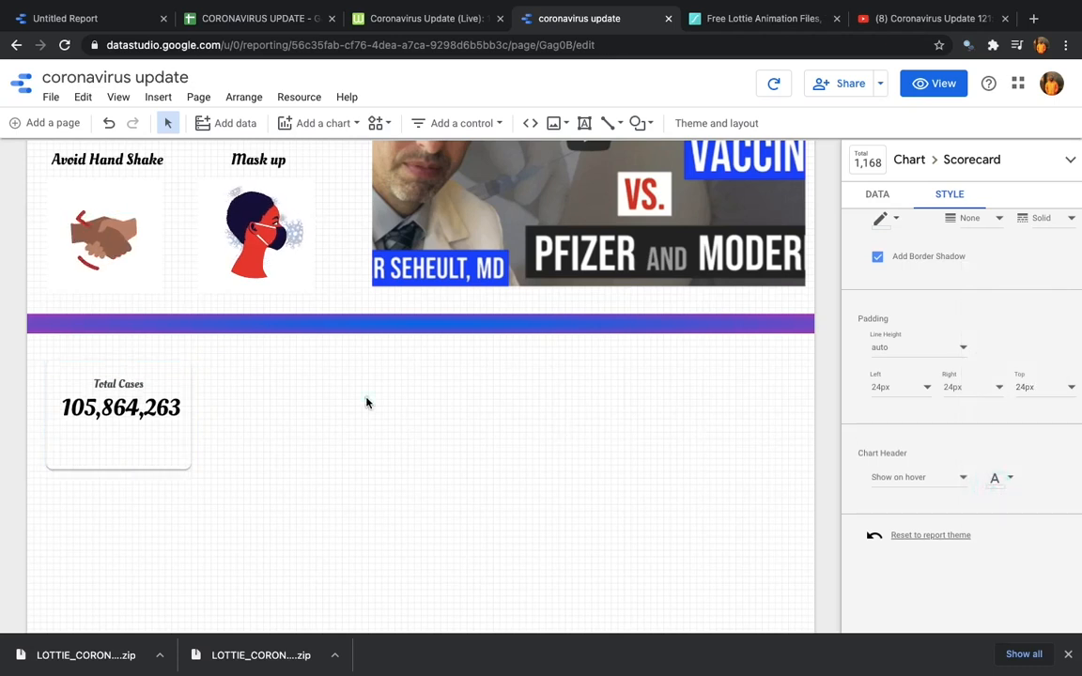
- Duplicate the Total Cases scorecard to its right and change the copy's metric to Total Recovered
{"action": "left_click", "coordinate": [121, 396]}
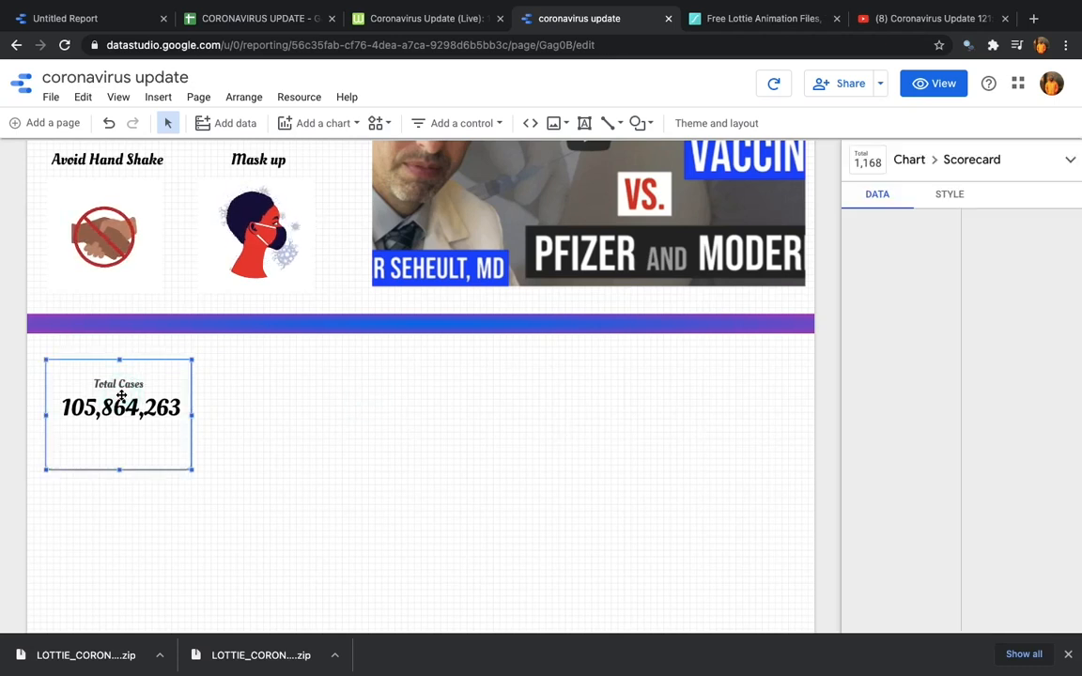
{"action": "key", "text": "ctrl+d"}
{"action": "key", "text": "Right"}
{"action": "key", "text": "Right"}
{"action": "key", "text": "Right"}
{"action": "key", "text": "Right"}
{"action": "key", "text": "Right"}
{"action": "key", "text": "Right"}
{"action": "key", "text": "Right"}
{"action": "key", "text": "Right"}
{"action": "key", "text": "Right"}
{"action": "key", "text": "Right"}
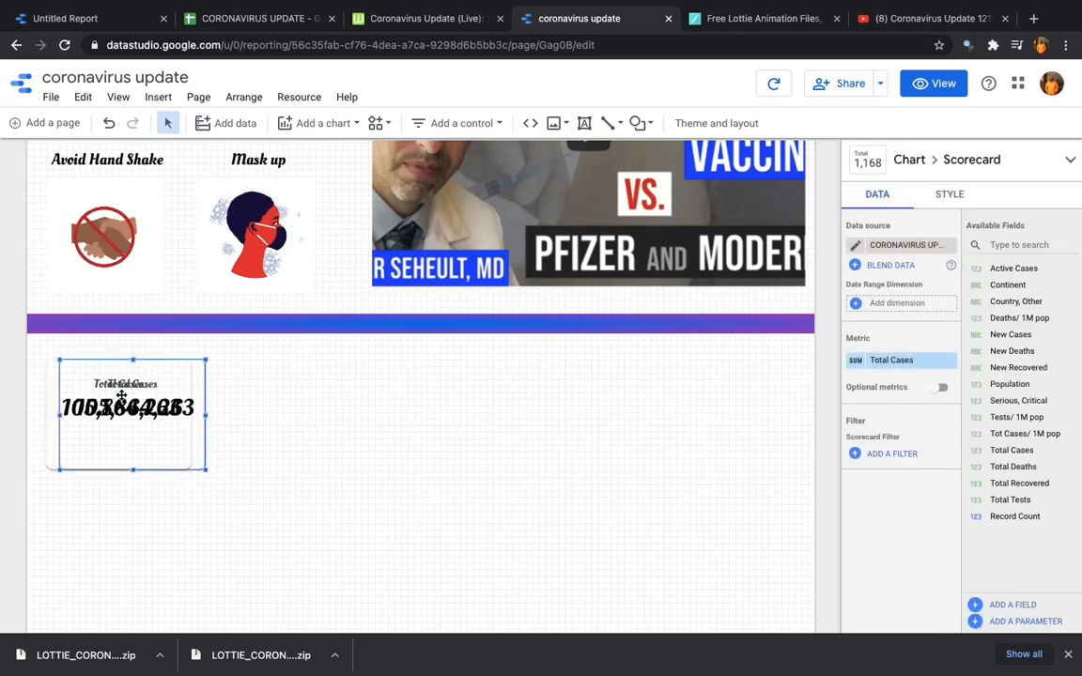
{"action": "key", "text": "Right"}
{"action": "key", "text": "Right"}
{"action": "key", "text": "Right"}
{"action": "key", "text": "Right"}
{"action": "key", "text": "Right"}
{"action": "key", "text": "Right"}
{"action": "key", "text": "Right"}
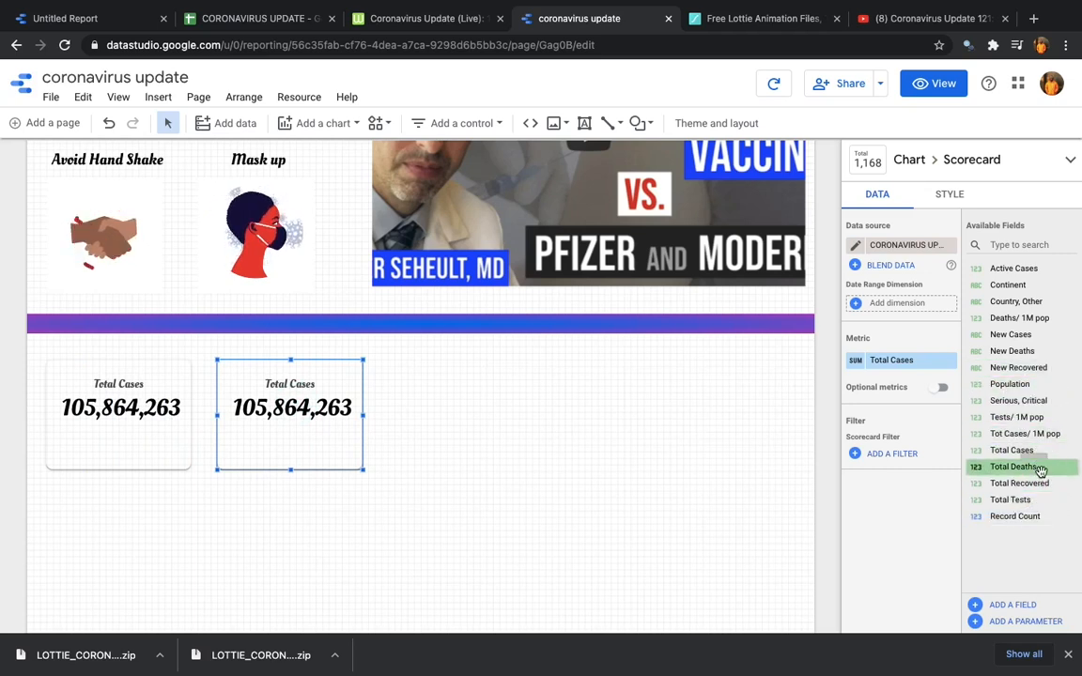
{"action": "left_click_drag", "start_coordinate": [1041, 479], "coordinate": [919, 355]}
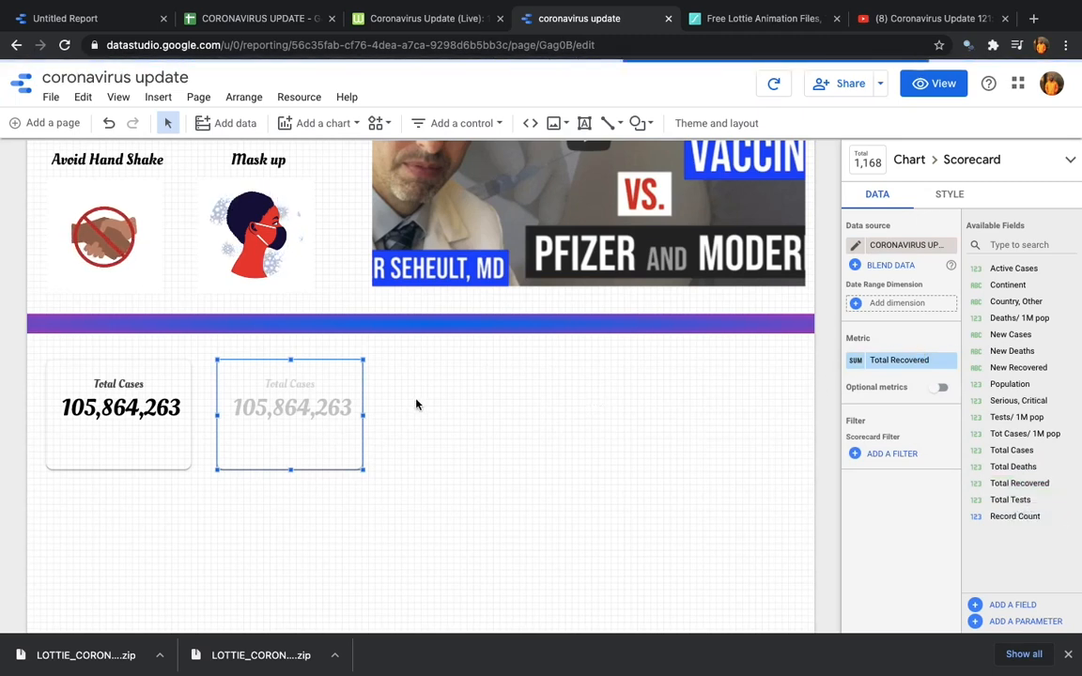
- Duplicate the Total Recovered scorecard, align the copy to its right with an even gap, and change its metric to Total Deaths
{"action": "key", "text": "super+c"}
{"action": "key", "text": "super+v"}
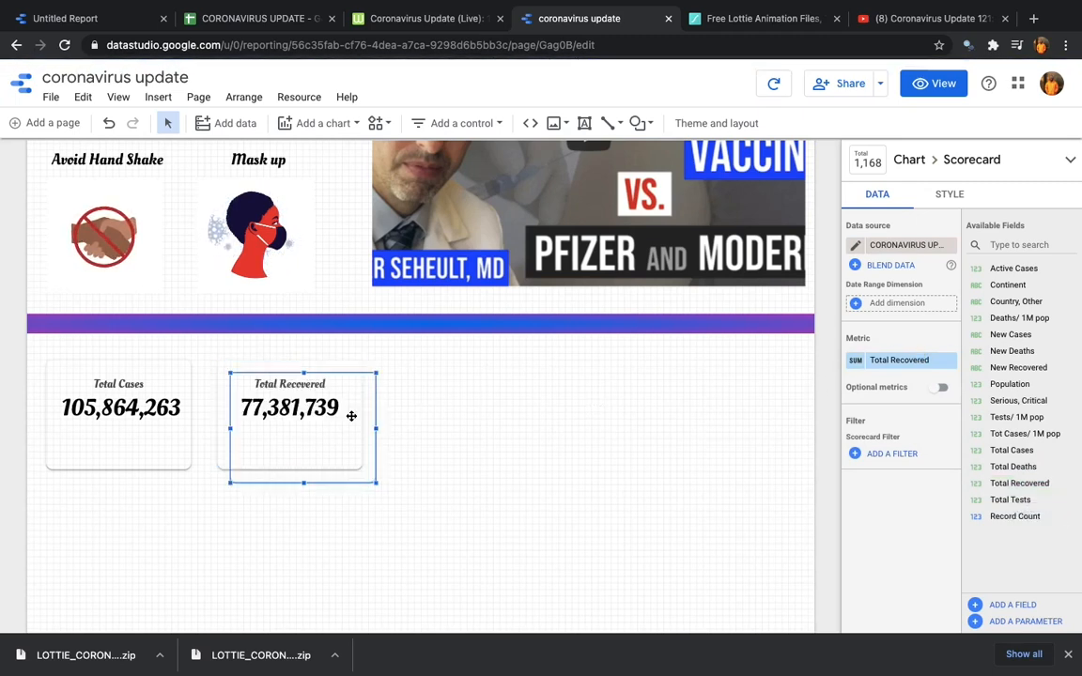
{"action": "key", "text": "Up"}
{"action": "key", "text": "Up"}
{"action": "key", "text": "Right"}
{"action": "key", "text": "Right"}
{"action": "key", "text": "Right"}
{"action": "key", "text": "Right"}
{"action": "key", "text": "Right"}
{"action": "key", "text": "Right"}
{"action": "key", "text": "Right"}
{"action": "key", "text": "Right"}
{"action": "key", "text": "Right"}
{"action": "key", "text": "Right"}
{"action": "key", "text": "Right"}
{"action": "key", "text": "Right"}
{"action": "key", "text": "Right"}
{"action": "key", "text": "Right"}
{"action": "key", "text": "Right"}
{"action": "key", "text": "Right"}
{"action": "key", "text": "Right"}
{"action": "key", "text": "Right"}
{"action": "key", "text": "Right"}
{"action": "key", "text": "Right"}
{"action": "key", "text": "Right"}
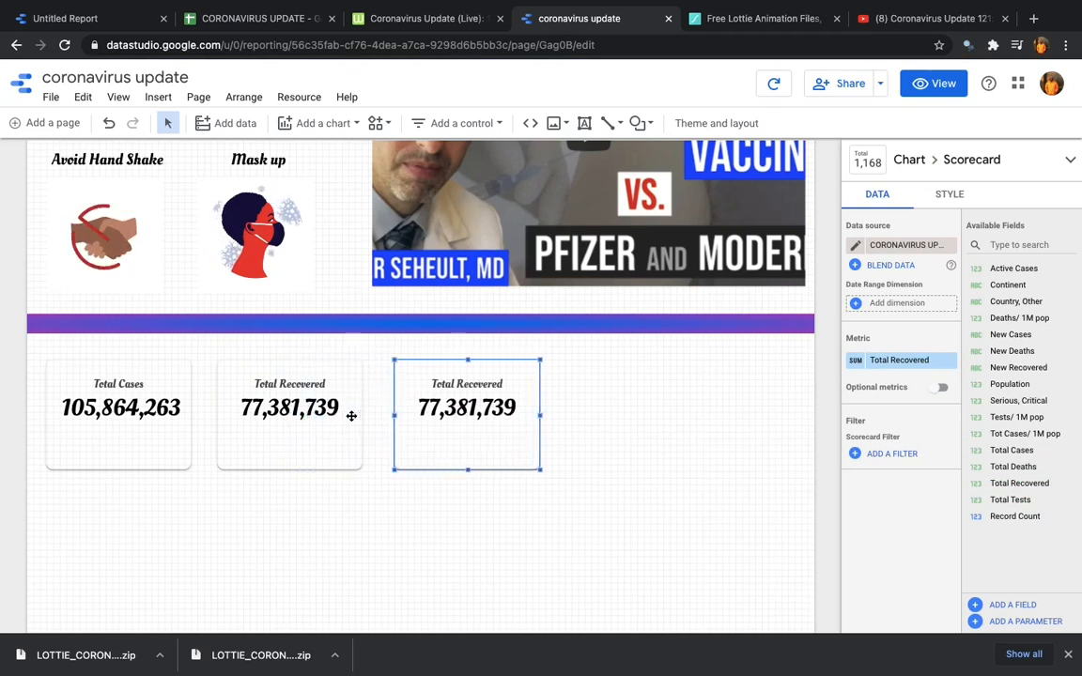
{"action": "key", "text": "Left"}
{"action": "key", "text": "Left"}
{"action": "key", "text": "Right"}
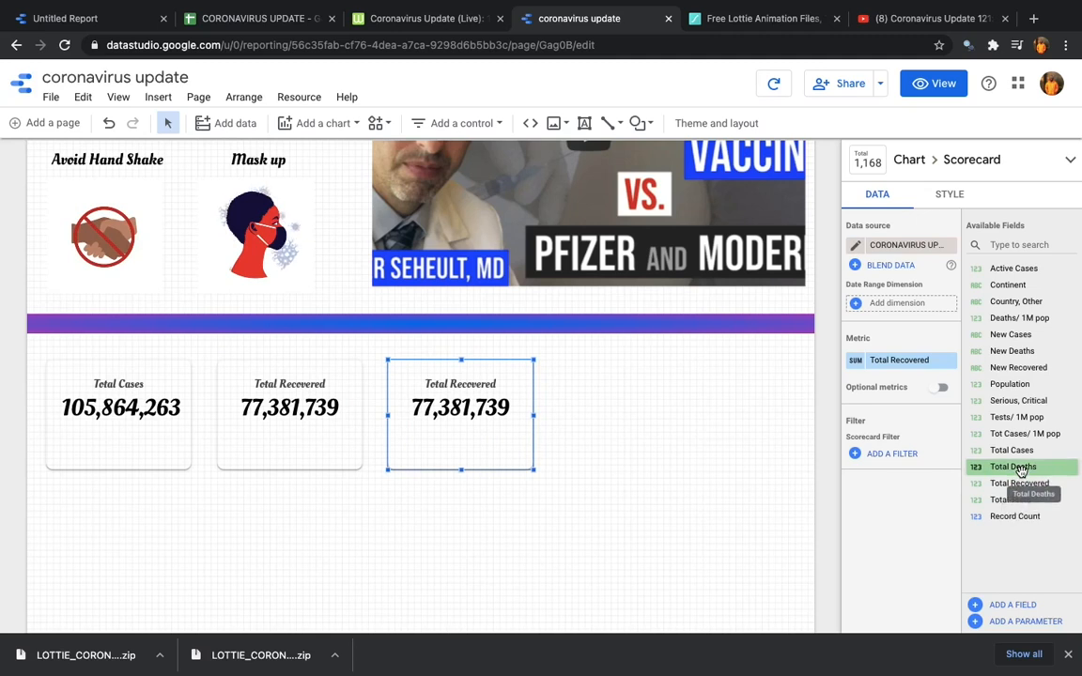
{"action": "left_click_drag", "start_coordinate": [1022, 471], "coordinate": [899, 366]}
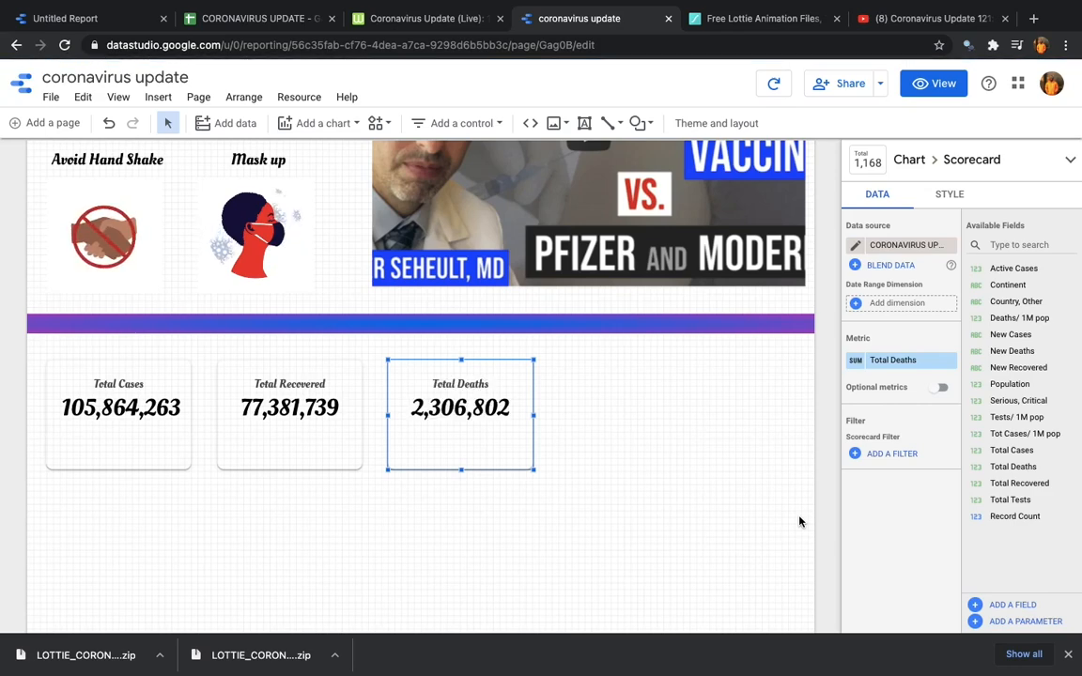
- Start a new calculated field in the CORONAVIRUS UPDATE data source and name it Death Rate
{"action": "scroll", "coordinate": [726, 495], "scroll_direction": "down", "scroll_amount": 1}
{"action": "scroll", "coordinate": [726, 495], "scroll_direction": "down", "scroll_amount": 2}
{"action": "scroll", "coordinate": [726, 495], "scroll_direction": "up", "scroll_amount": 2}
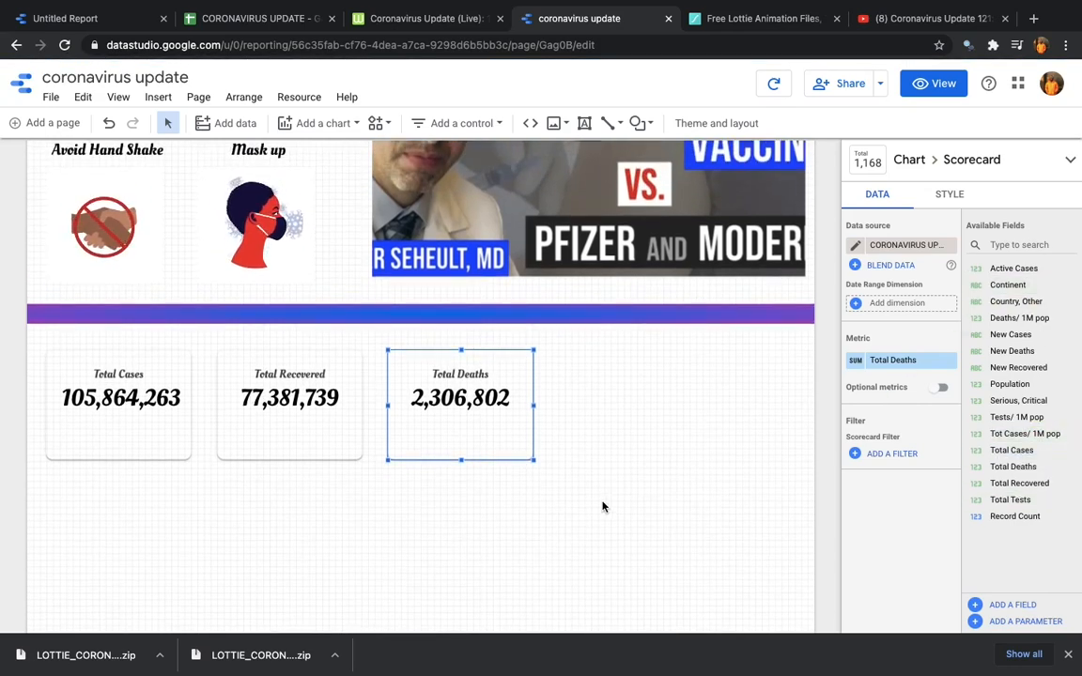
{"action": "scroll", "coordinate": [601, 507], "scroll_direction": "down", "scroll_amount": 2}
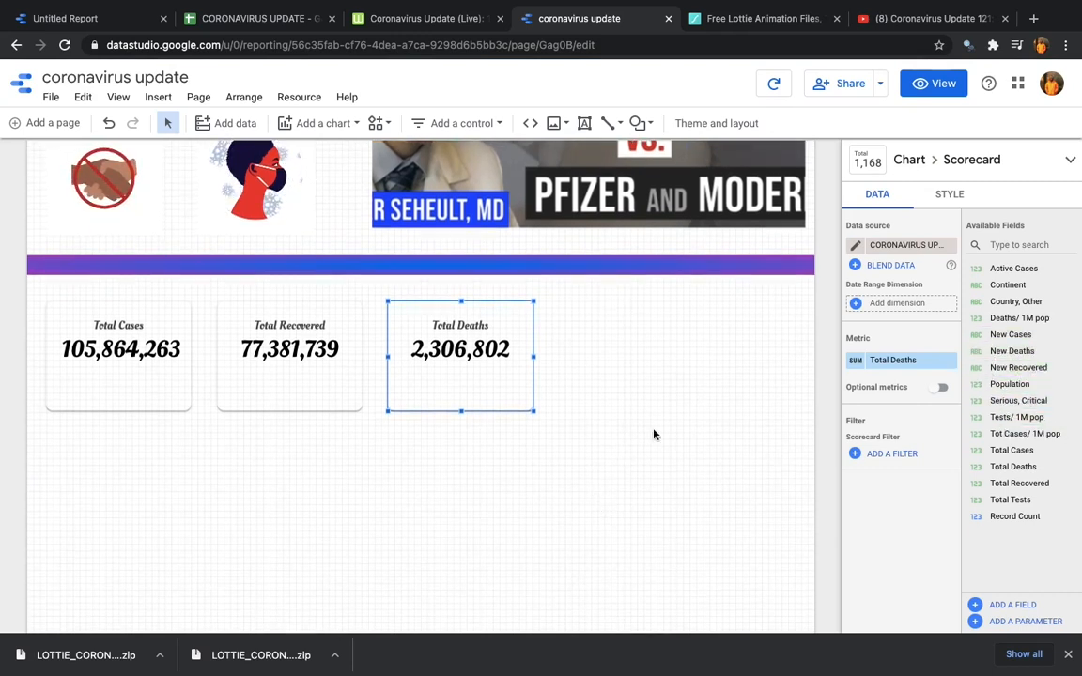
{"action": "left_click", "coordinate": [974, 606]}
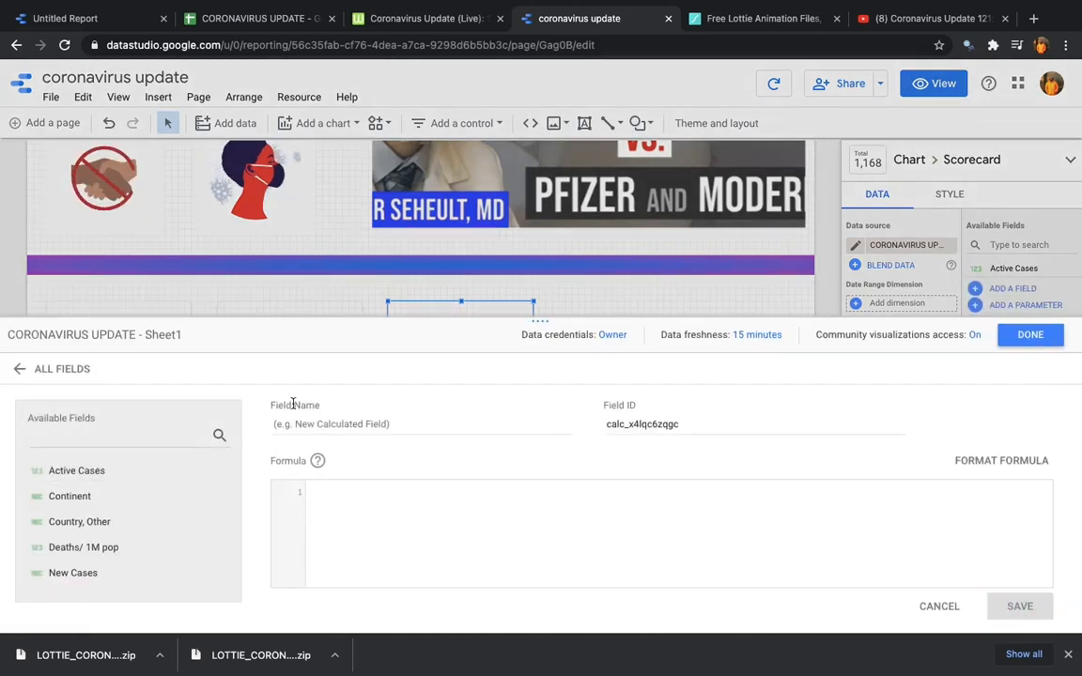
{"action": "left_click", "coordinate": [301, 424]}
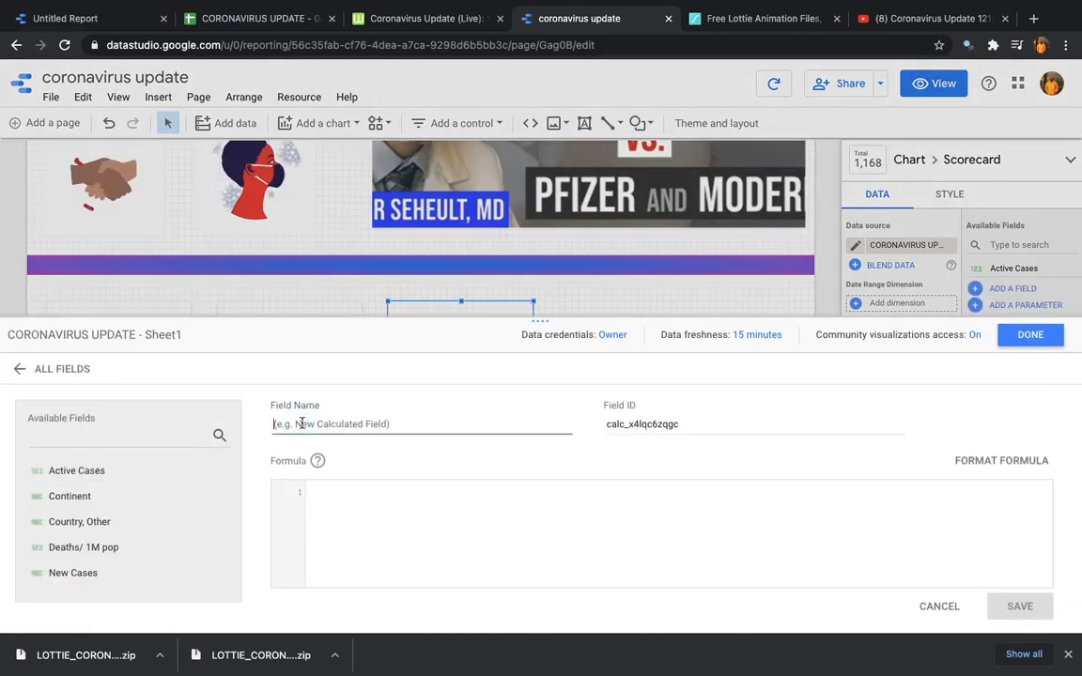
{"action": "type", "text": "Death Rate"}
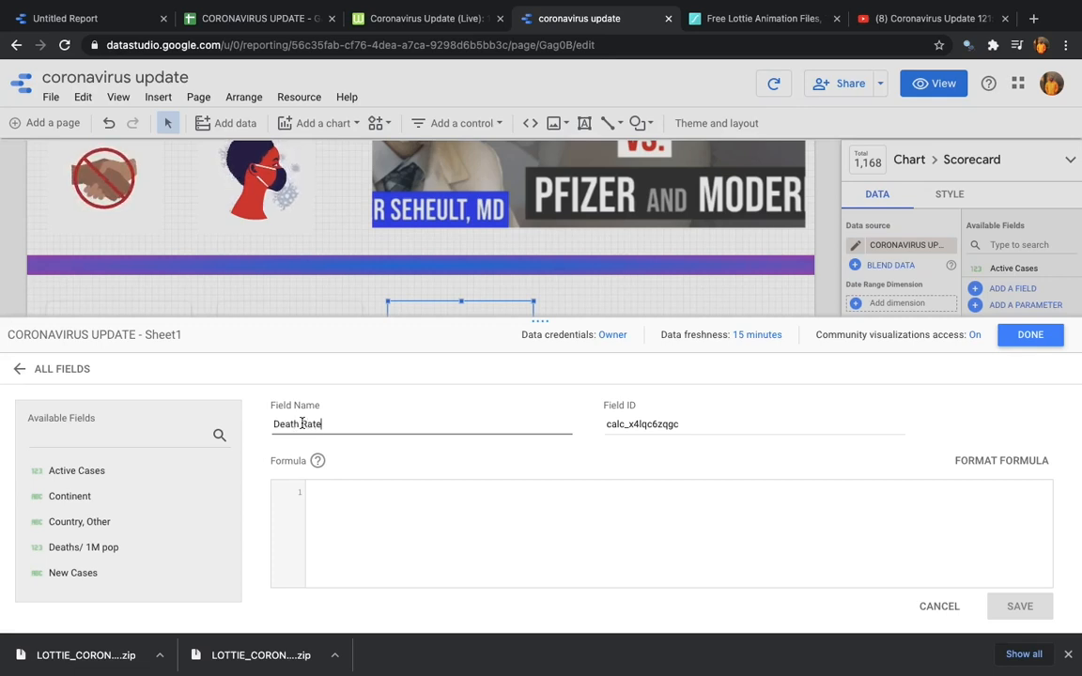
- Set the Death Rate formula to Total Deaths / Total Cases and save the field
{"action": "scroll", "coordinate": [141, 548], "scroll_direction": "down", "scroll_amount": 3}
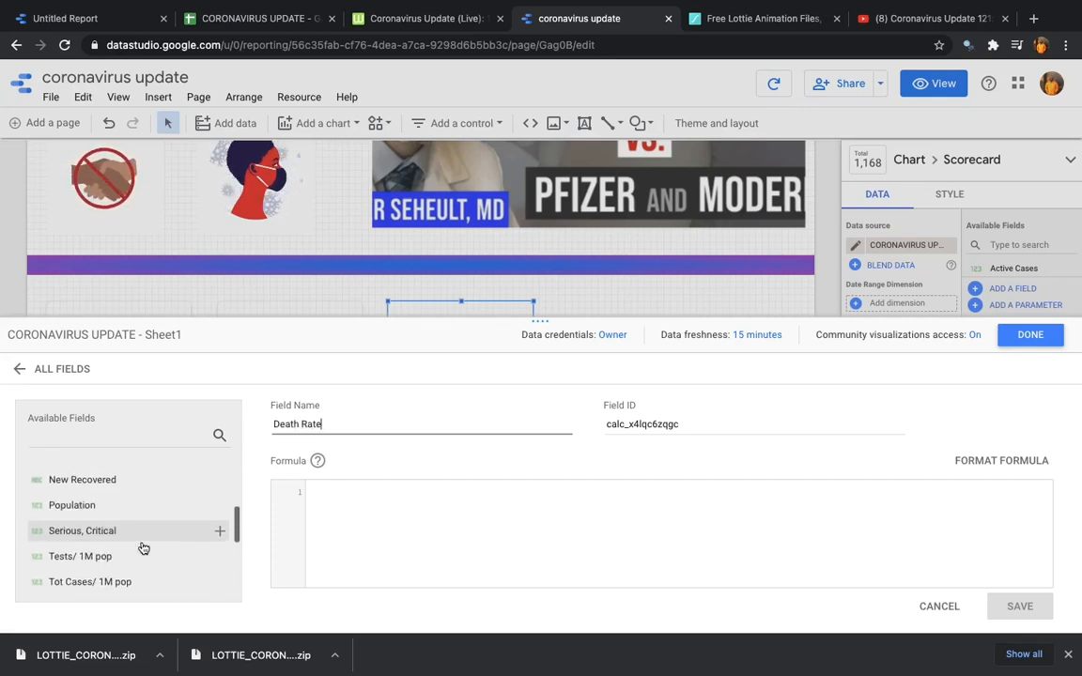
{"action": "scroll", "coordinate": [141, 546], "scroll_direction": "up", "scroll_amount": 2}
{"action": "scroll", "coordinate": [141, 546], "scroll_direction": "down", "scroll_amount": 3}
{"action": "left_click_drag", "start_coordinate": [99, 555], "coordinate": [514, 512]}
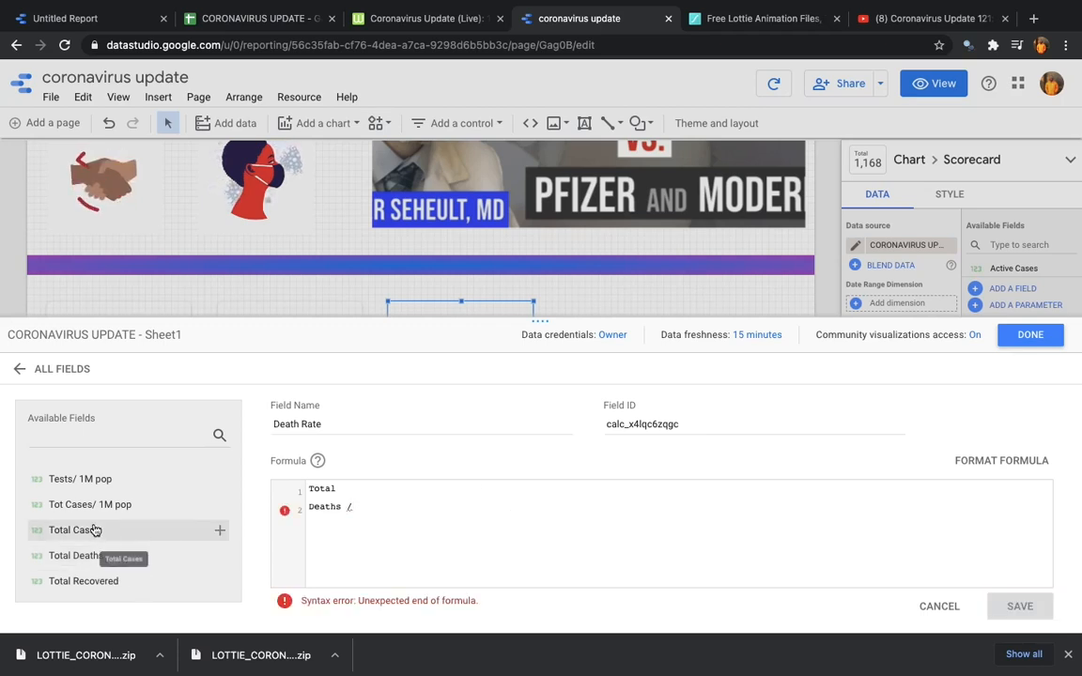
{"action": "left_click_drag", "start_coordinate": [84, 532], "coordinate": [564, 531]}
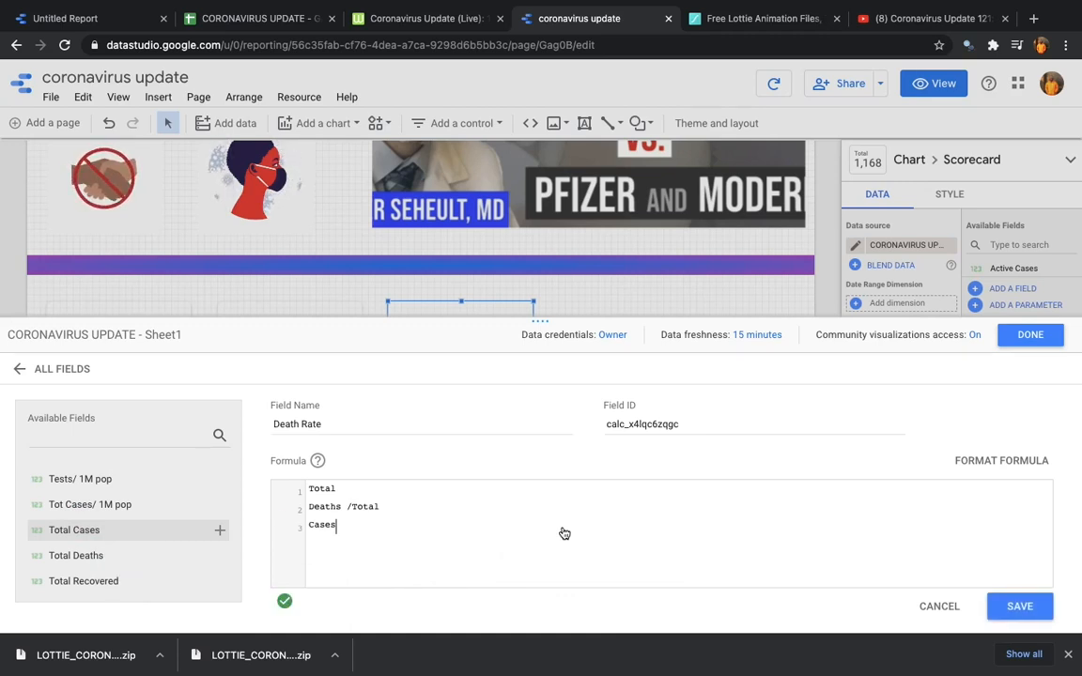
{"action": "left_click", "coordinate": [1011, 607]}
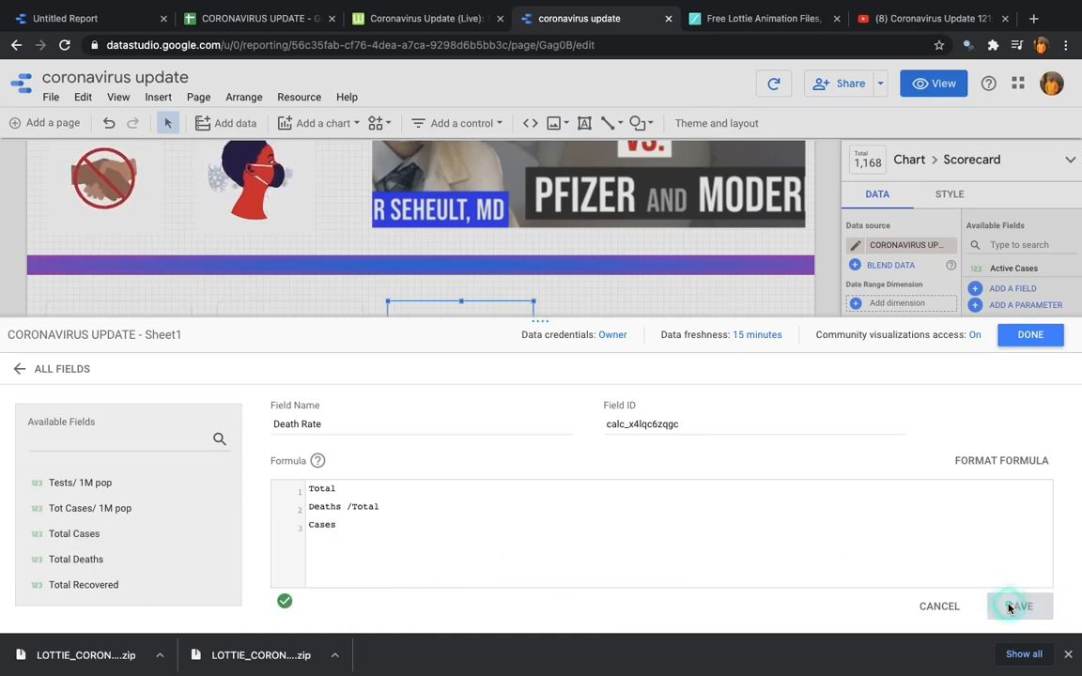
{"action": "left_click", "coordinate": [1016, 341]}
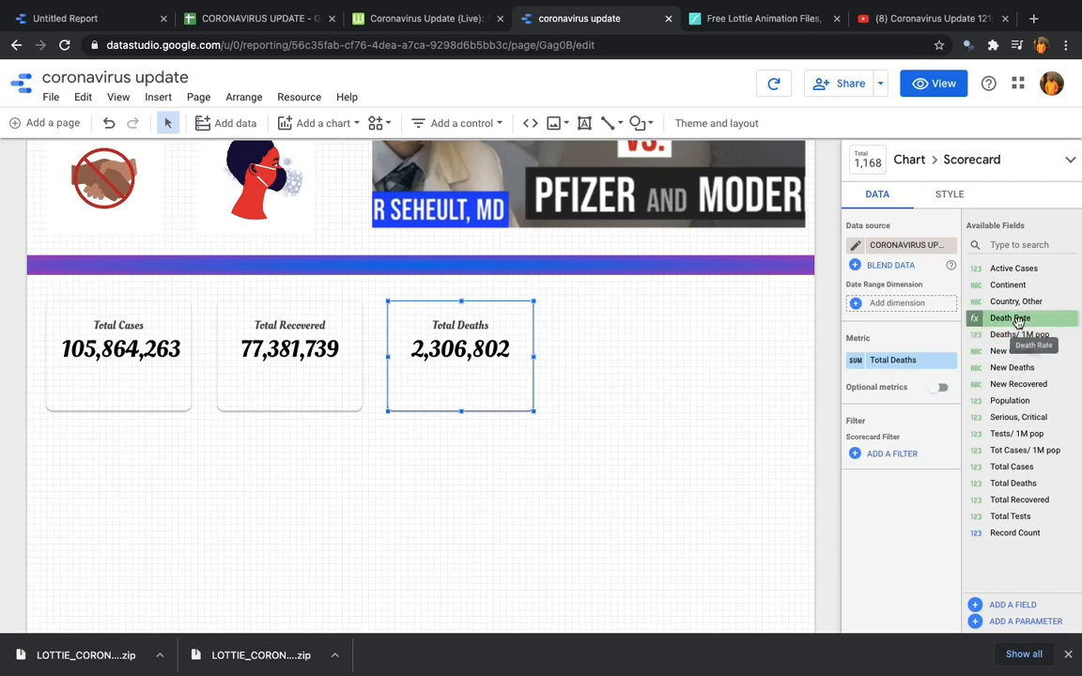
- Duplicate the Total Deaths scorecard, align the copy to its right with a gap, and change its metric to Death Rate
{"action": "key", "text": "super+c"}
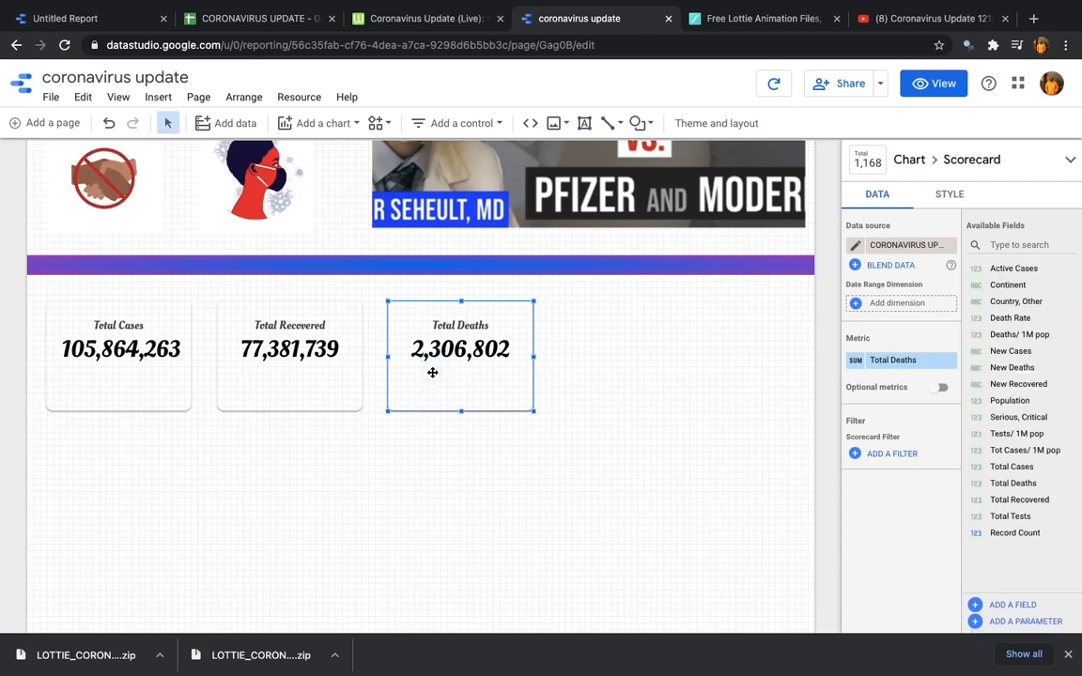
{"action": "key", "text": "super+v"}
{"action": "key", "text": "Up"}
{"action": "key", "text": "Up"}
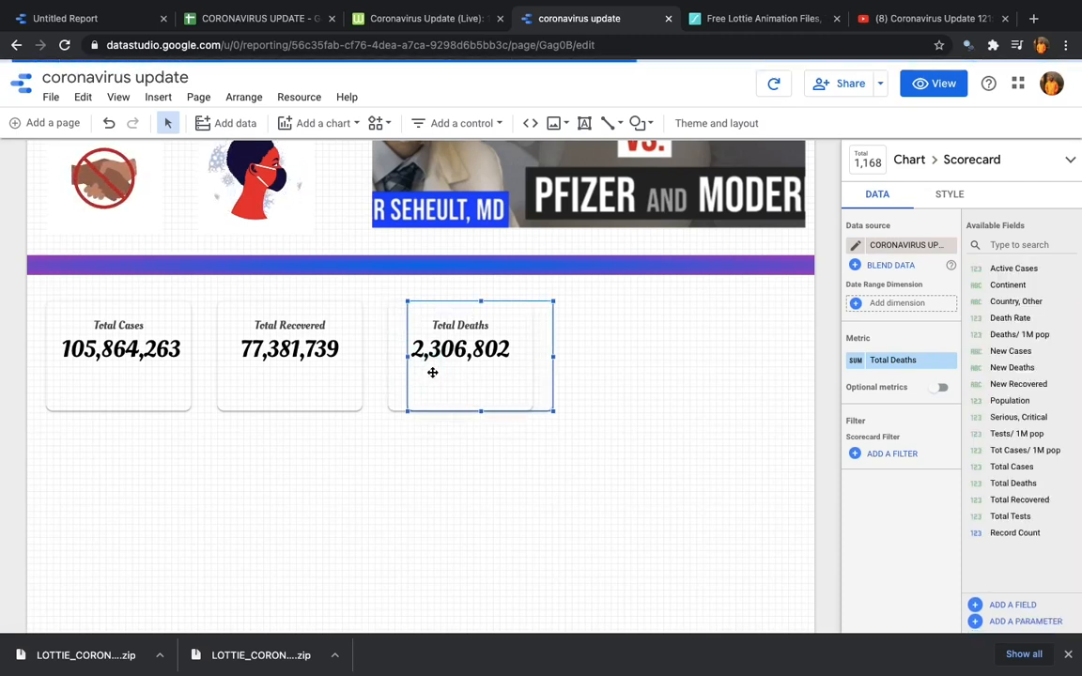
{"action": "key", "text": "Right"}
{"action": "key", "text": "Right"}
{"action": "key", "text": "Right"}
{"action": "key", "text": "Right"}
{"action": "key", "text": "Right"}
{"action": "key", "text": "Right"}
{"action": "key", "text": "Right"}
{"action": "key", "text": "Right"}
{"action": "key", "text": "Right"}
{"action": "key", "text": "Right"}
{"action": "key", "text": "Right"}
{"action": "key", "text": "Right"}
{"action": "key", "text": "Right"}
{"action": "key", "text": "Right"}
{"action": "key", "text": "Right"}
{"action": "key", "text": "Right"}
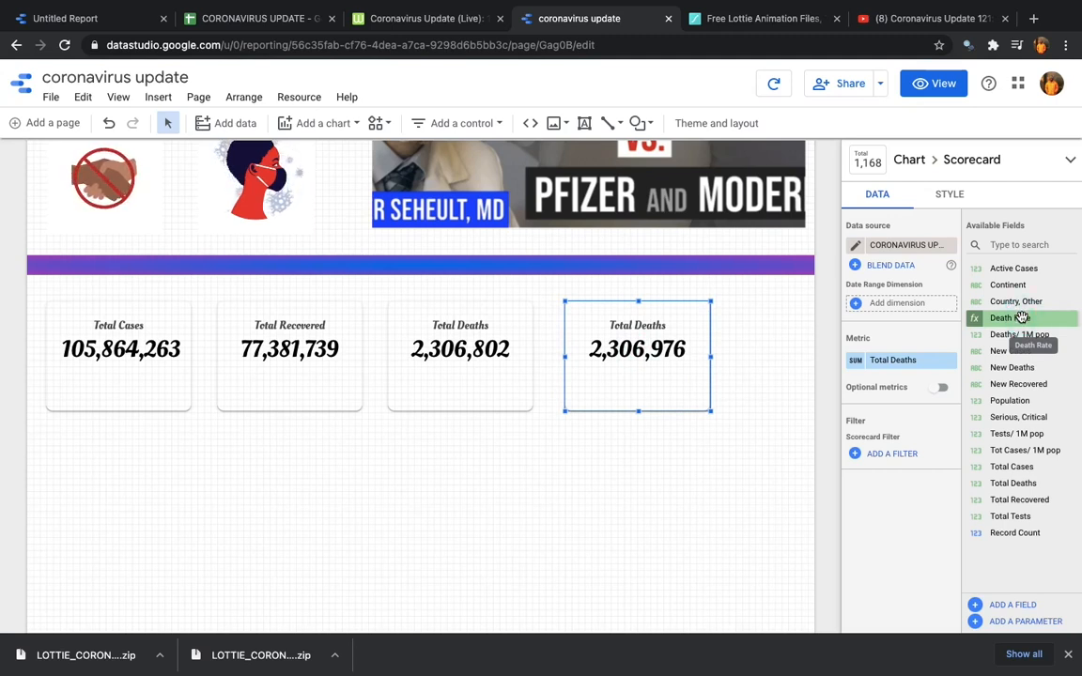
{"action": "left_click_drag", "start_coordinate": [1022, 317], "coordinate": [648, 334]}
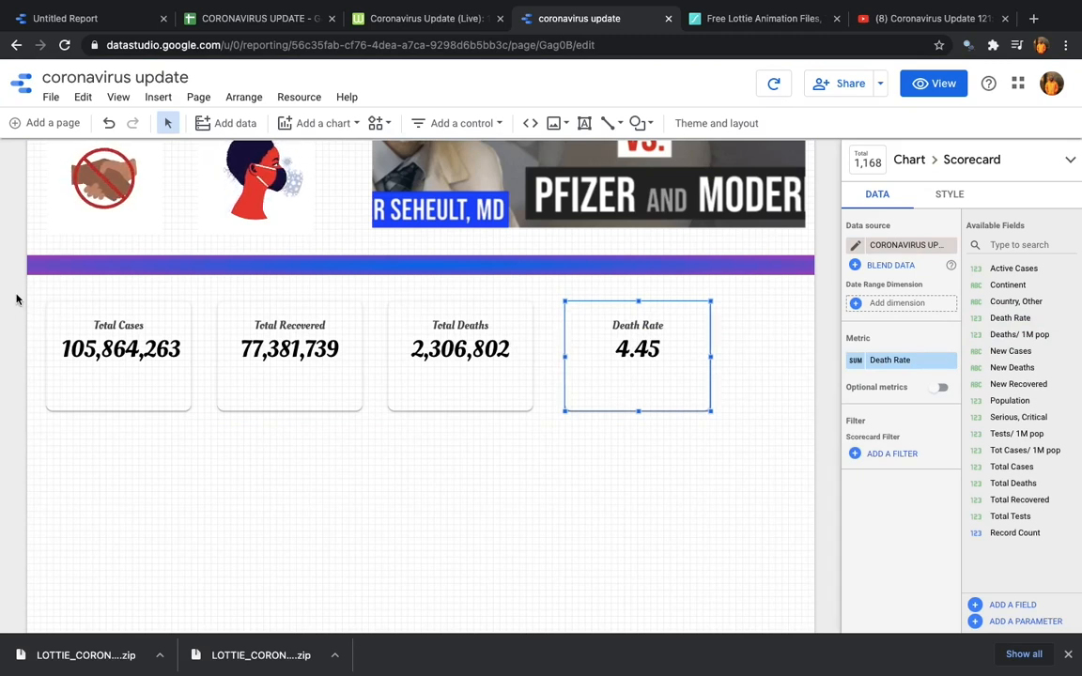
- Shift all four scorecards together to the right so the row sits roughly centred on the page
{"action": "left_click_drag", "start_coordinate": [16, 299], "coordinate": [771, 449]}
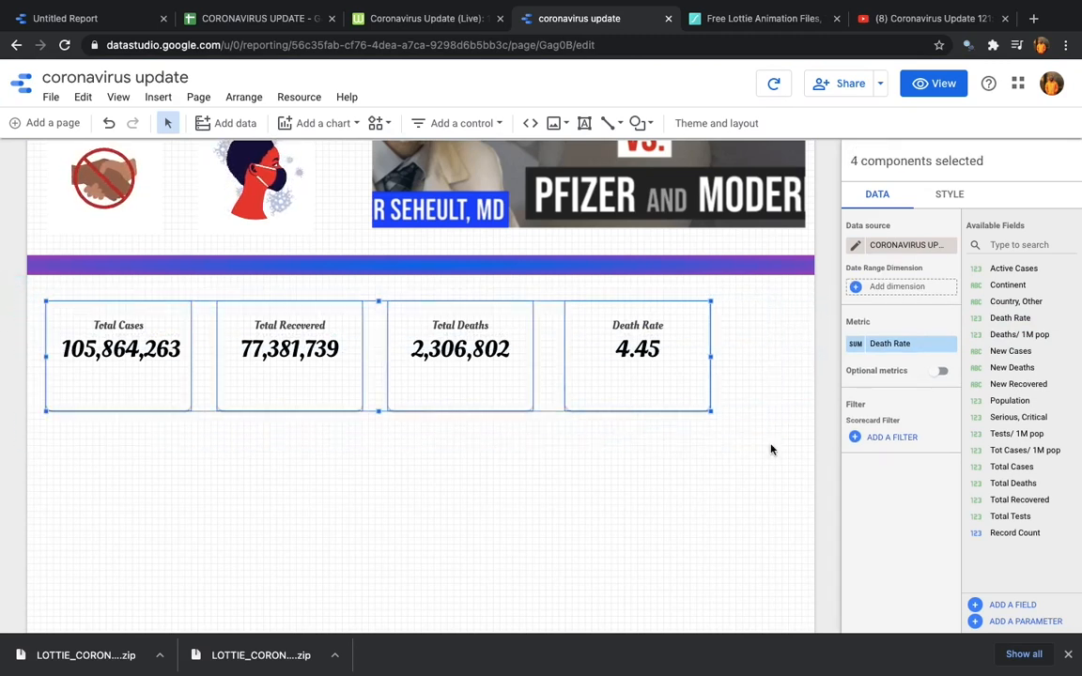
{"action": "key", "text": "Right"}
{"action": "key", "text": "Right"}
{"action": "key", "text": "Right"}
{"action": "key", "text": "Right"}
{"action": "key", "text": "Right"}
{"action": "key", "text": "Right"}
{"action": "key", "text": "Right"}
{"action": "key", "text": "Right"}
{"action": "key", "text": "Right"}
{"action": "key", "text": "Right"}
{"action": "key", "text": "Right"}
{"action": "key", "text": "Right"}
{"action": "key", "text": "Right"}
{"action": "key", "text": "Right"}
{"action": "key", "text": "Right"}
{"action": "key", "text": "Right"}
{"action": "key", "text": "Right"}
{"action": "key", "text": "Right"}
{"action": "key", "text": "Right"}
{"action": "key", "text": "Right"}
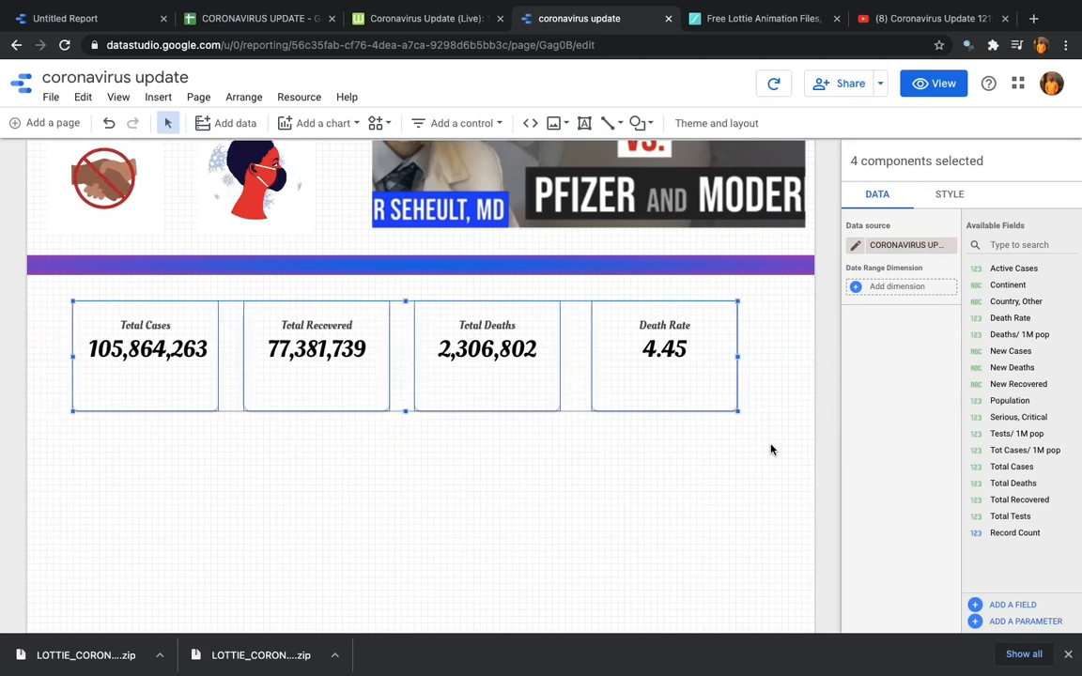
{"action": "key", "text": "Right"}
{"action": "key", "text": "Right"}
{"action": "key", "text": "Right"}
{"action": "key", "text": "Right"}
{"action": "key", "text": "Right"}
{"action": "key", "text": "Right"}
{"action": "key", "text": "Right"}
{"action": "left_click", "coordinate": [605, 467]}
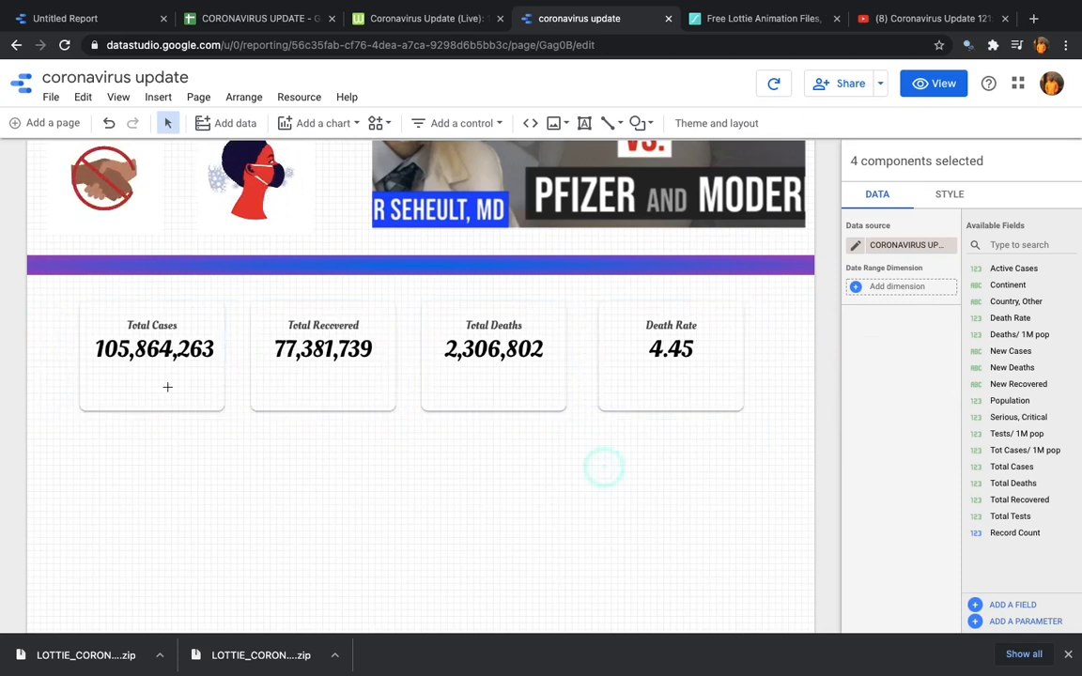
- Fill the Total Cases scorecard's background with a custom radial gradient, centred, running from red to white
{"action": "left_click", "coordinate": [135, 386]}
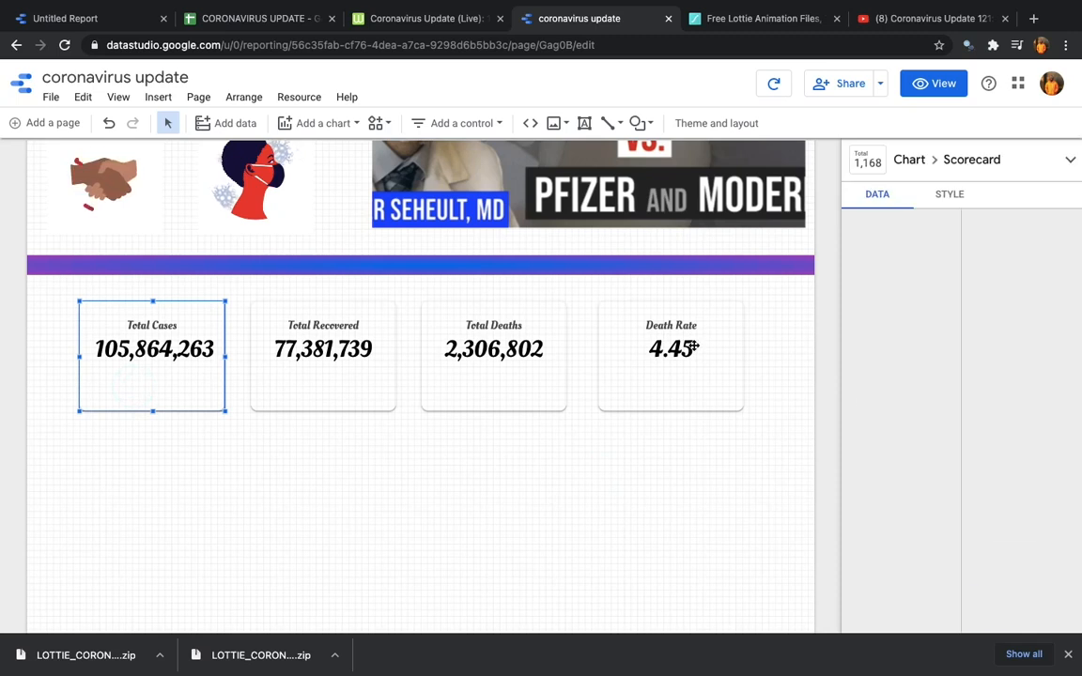
{"action": "left_click", "coordinate": [948, 195]}
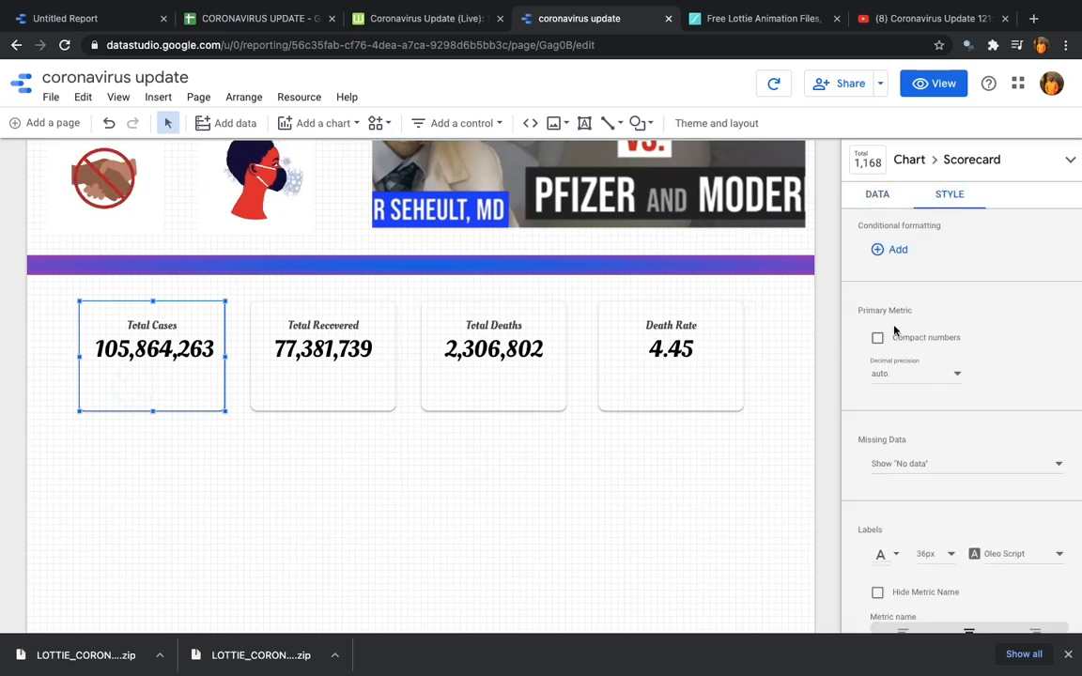
{"action": "scroll", "coordinate": [888, 404], "scroll_direction": "down", "scroll_amount": 8}
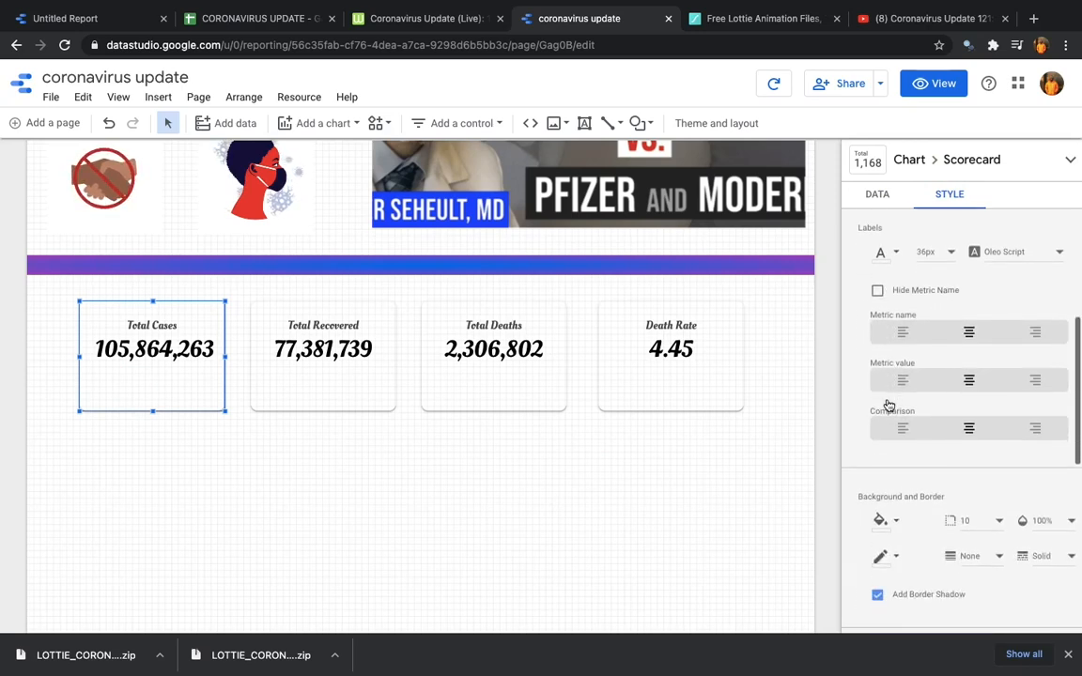
{"action": "left_click", "coordinate": [896, 385]}
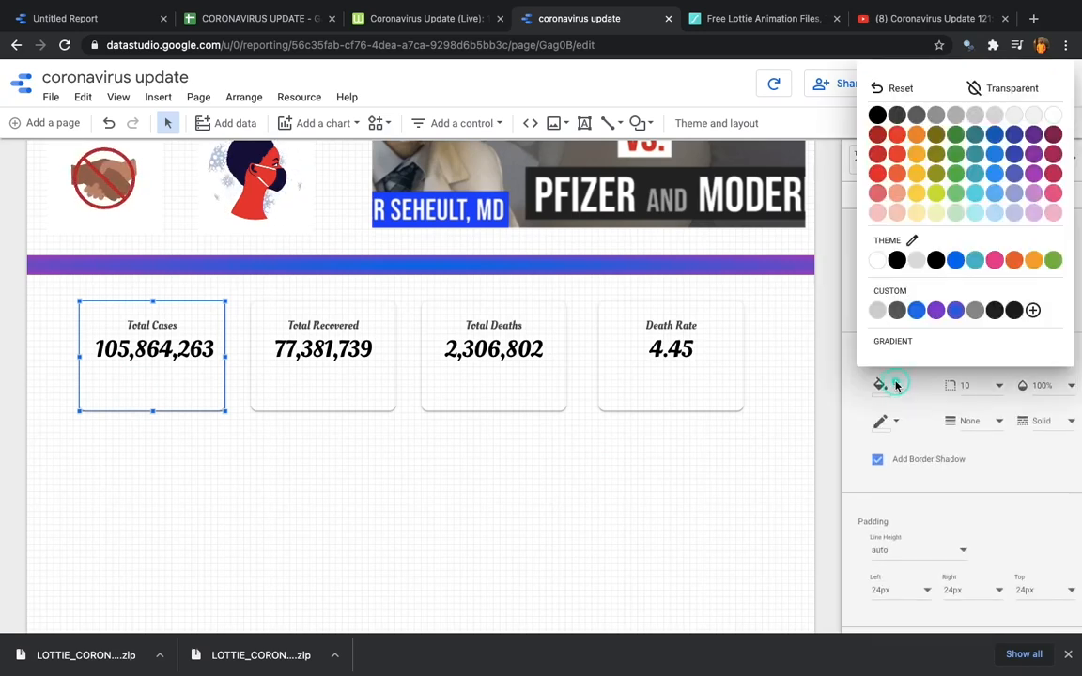
{"action": "left_click", "coordinate": [880, 344]}
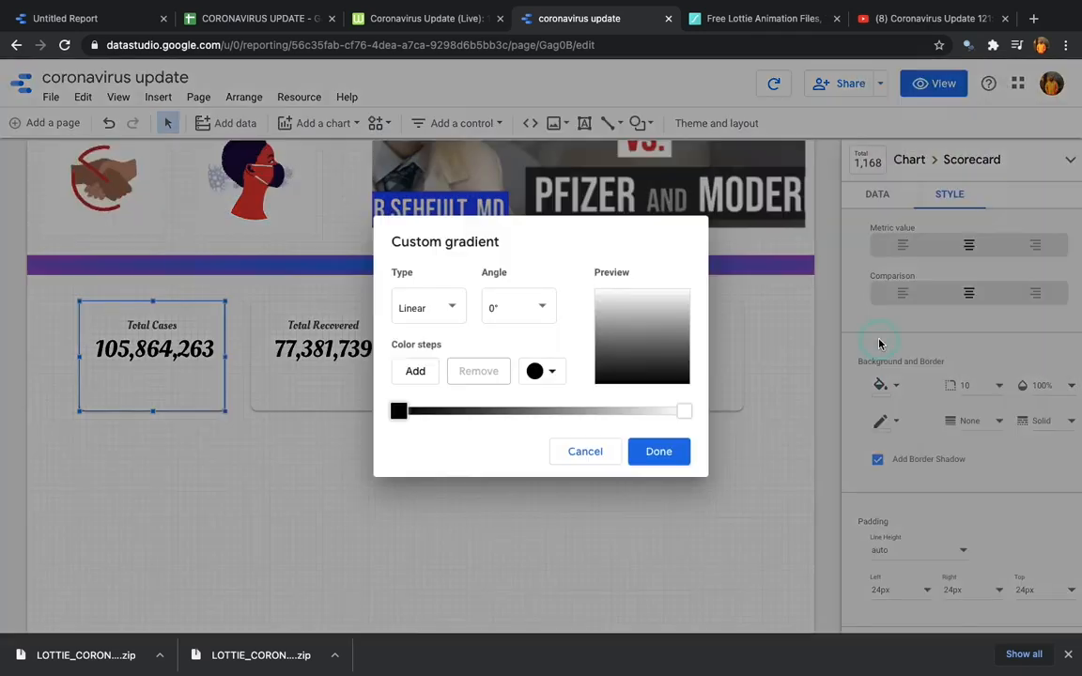
{"action": "left_click", "coordinate": [447, 312]}
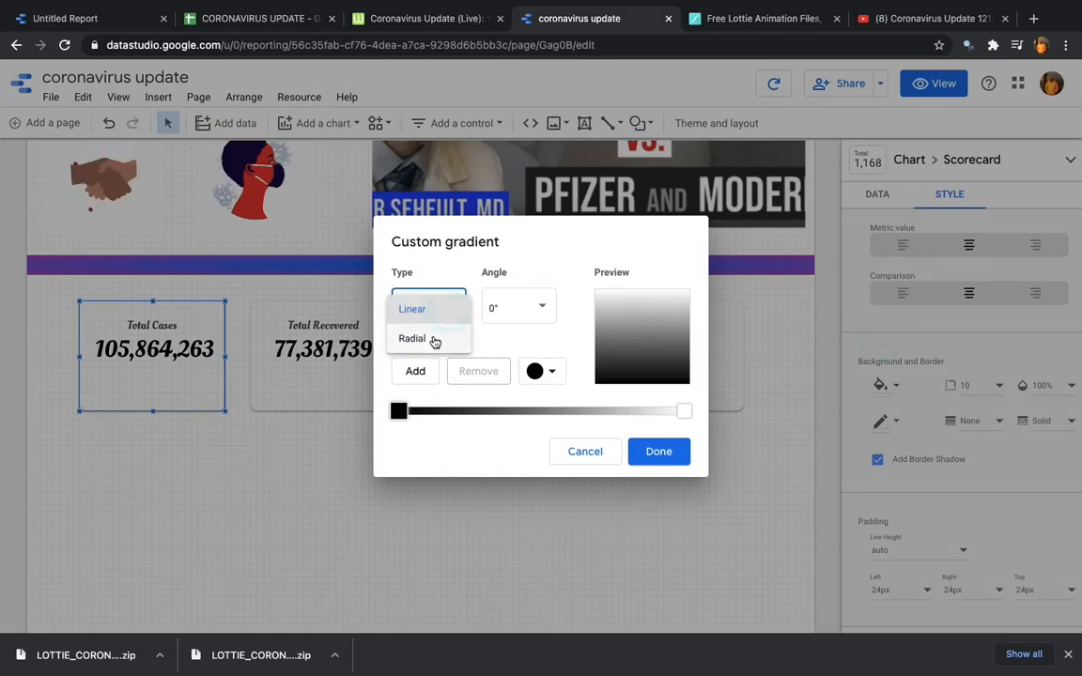
{"action": "left_click", "coordinate": [433, 340]}
{"action": "left_click", "coordinate": [555, 307]}
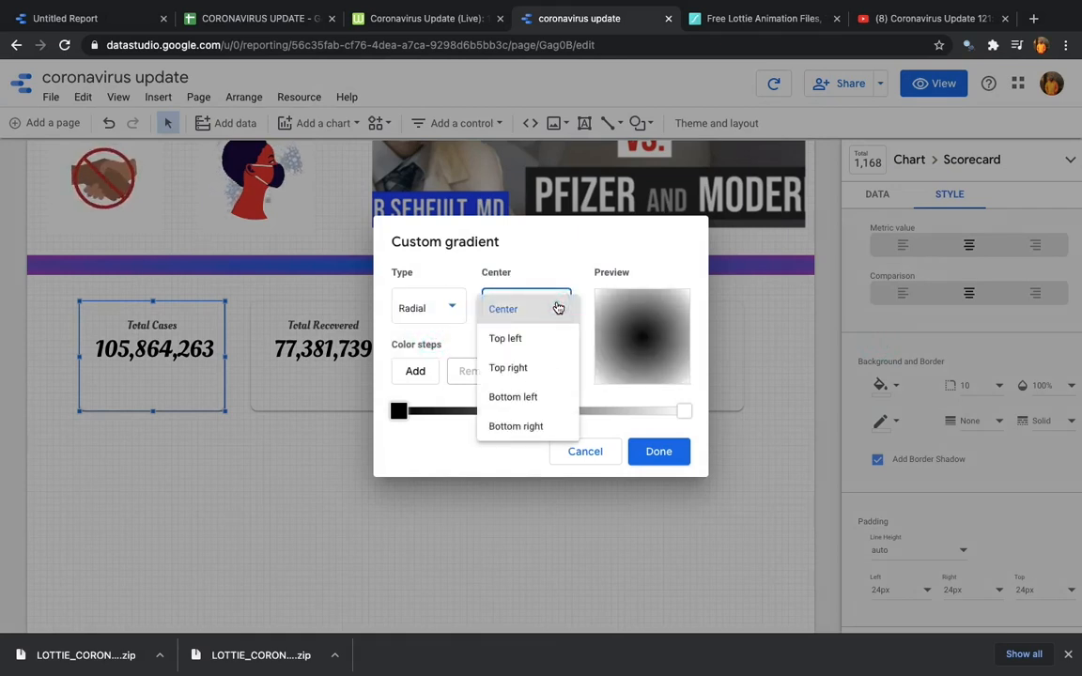
{"action": "left_click", "coordinate": [557, 307]}
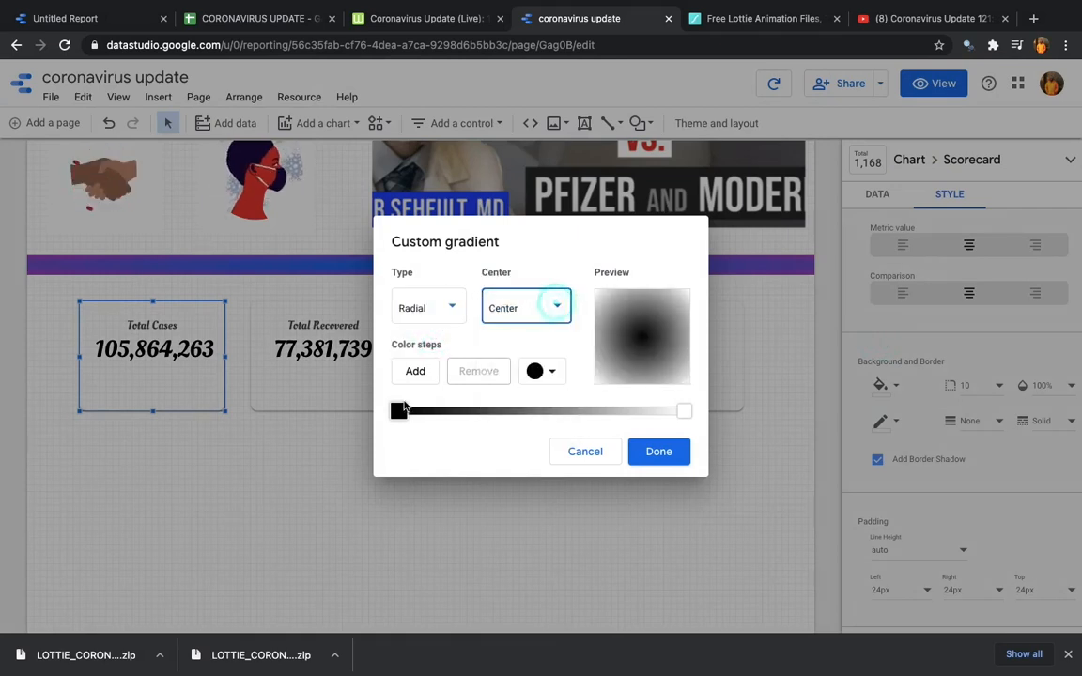
{"action": "left_click", "coordinate": [532, 373]}
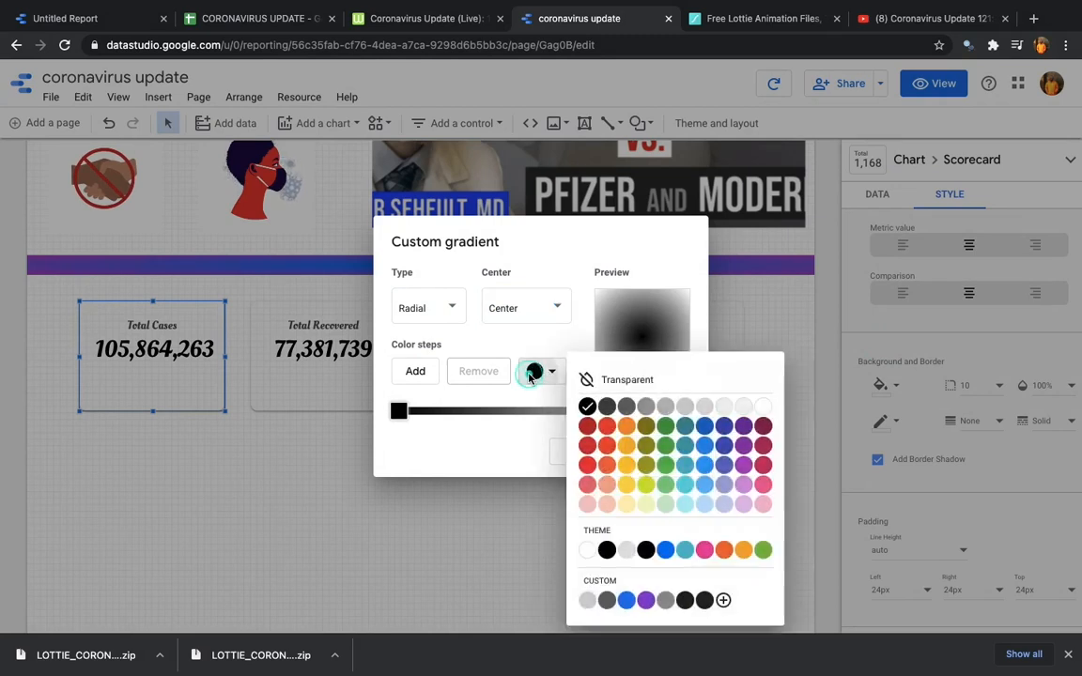
{"action": "left_click", "coordinate": [586, 466]}
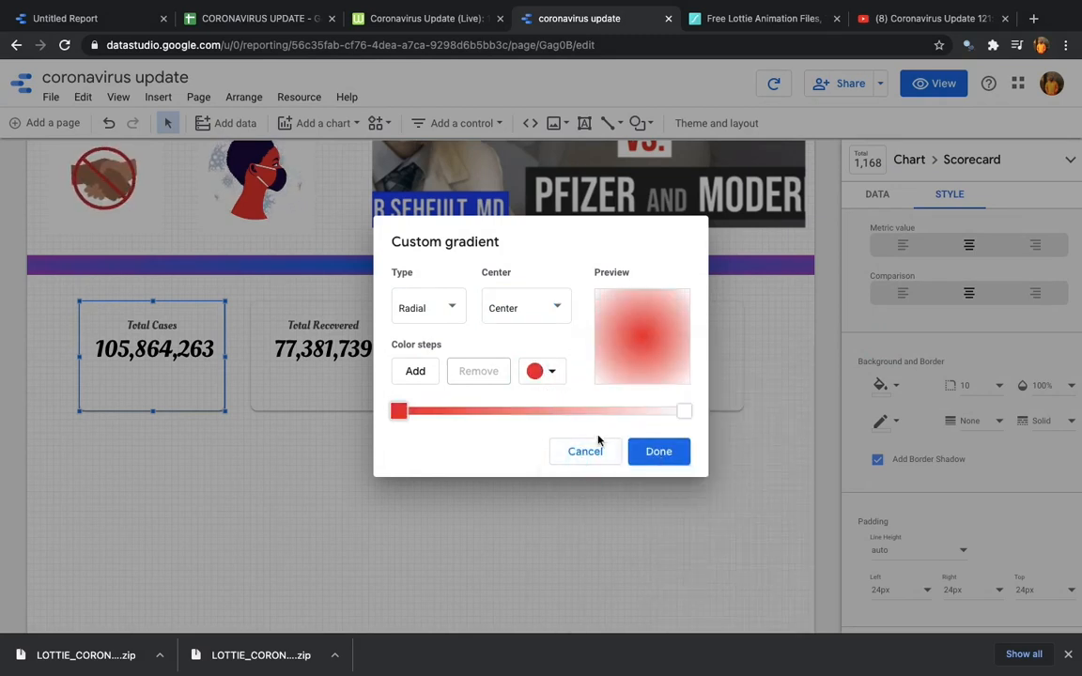
{"action": "left_click", "coordinate": [664, 451]}
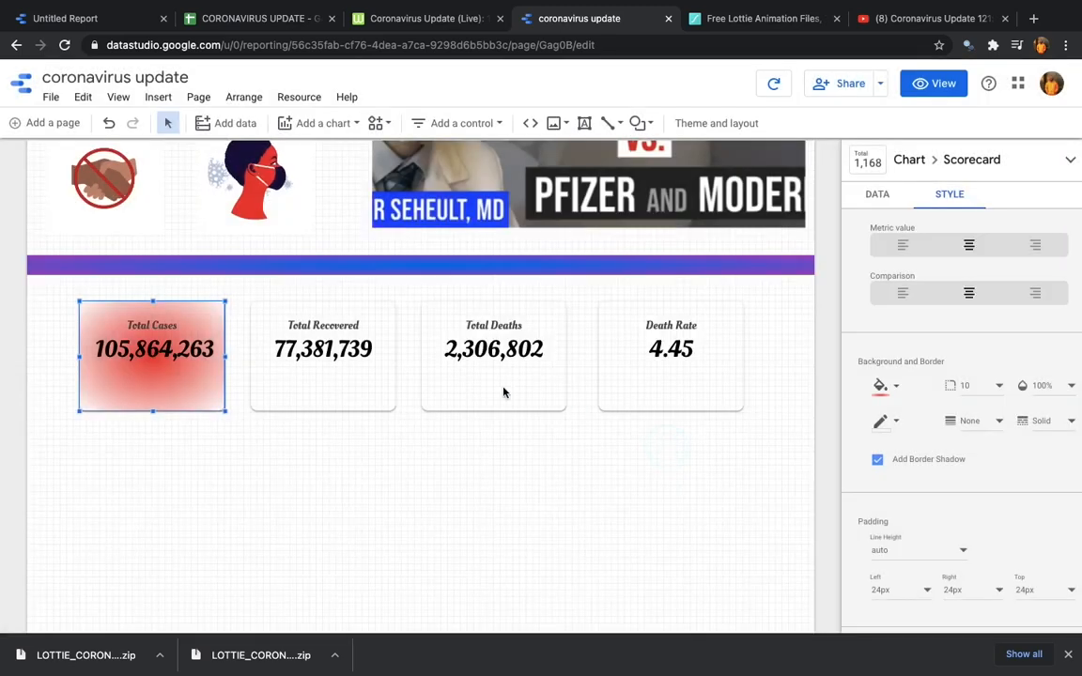
- Apply the custom red radial gradient to the Total Recovered scorecard's background
{"action": "left_click", "coordinate": [360, 379]}
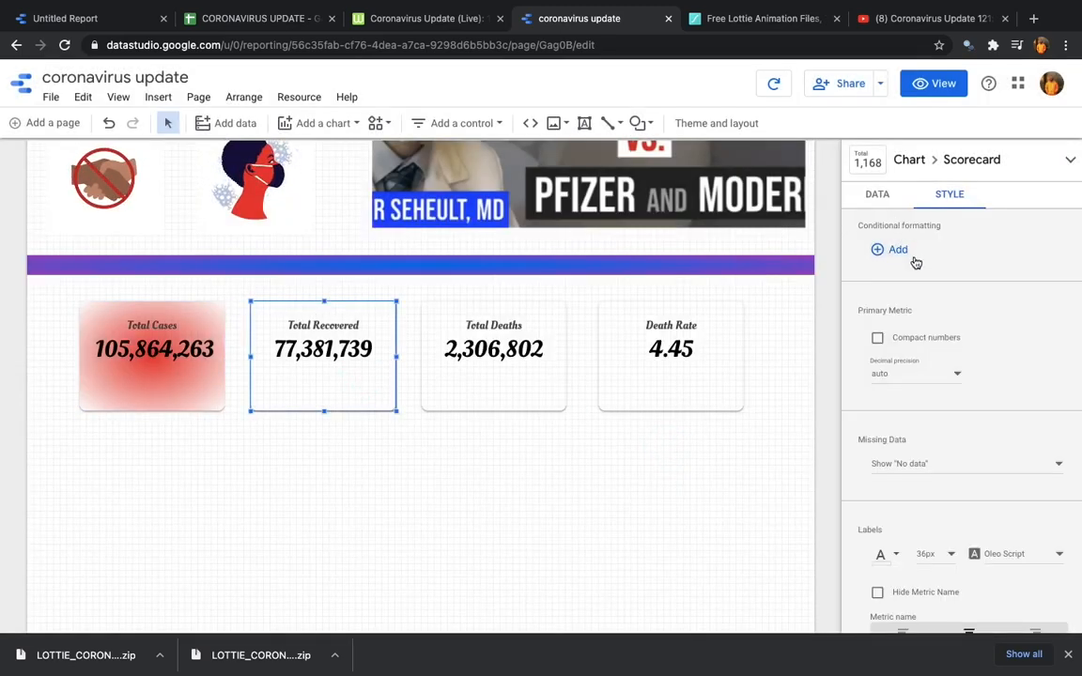
{"action": "scroll", "coordinate": [911, 493], "scroll_direction": "down", "scroll_amount": 4}
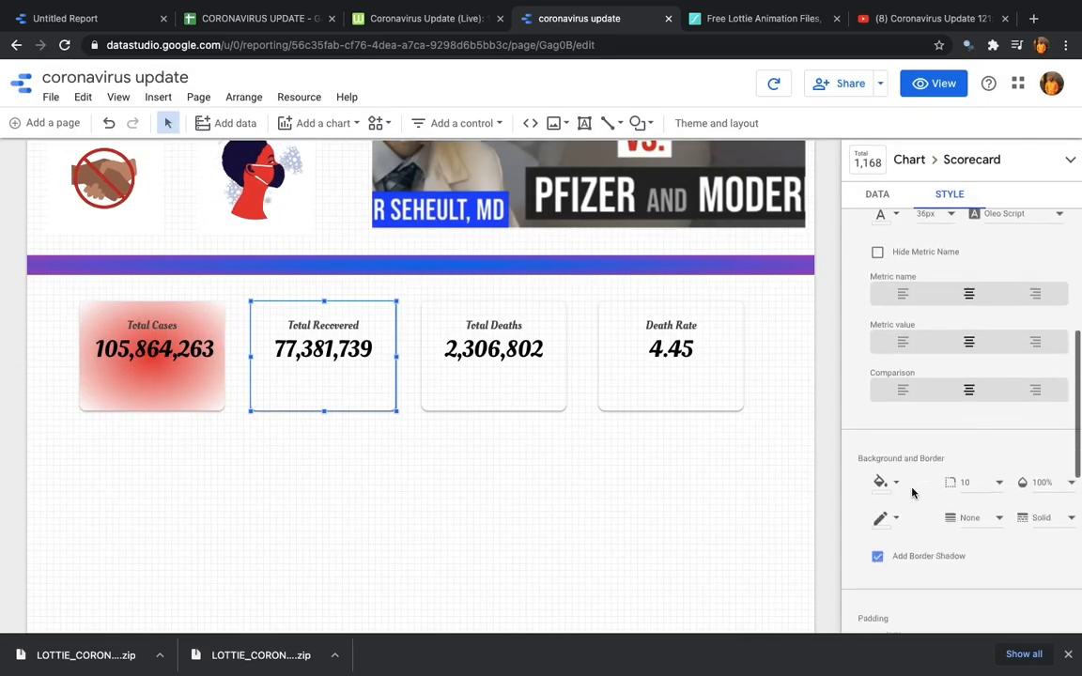
{"action": "left_click", "coordinate": [883, 440]}
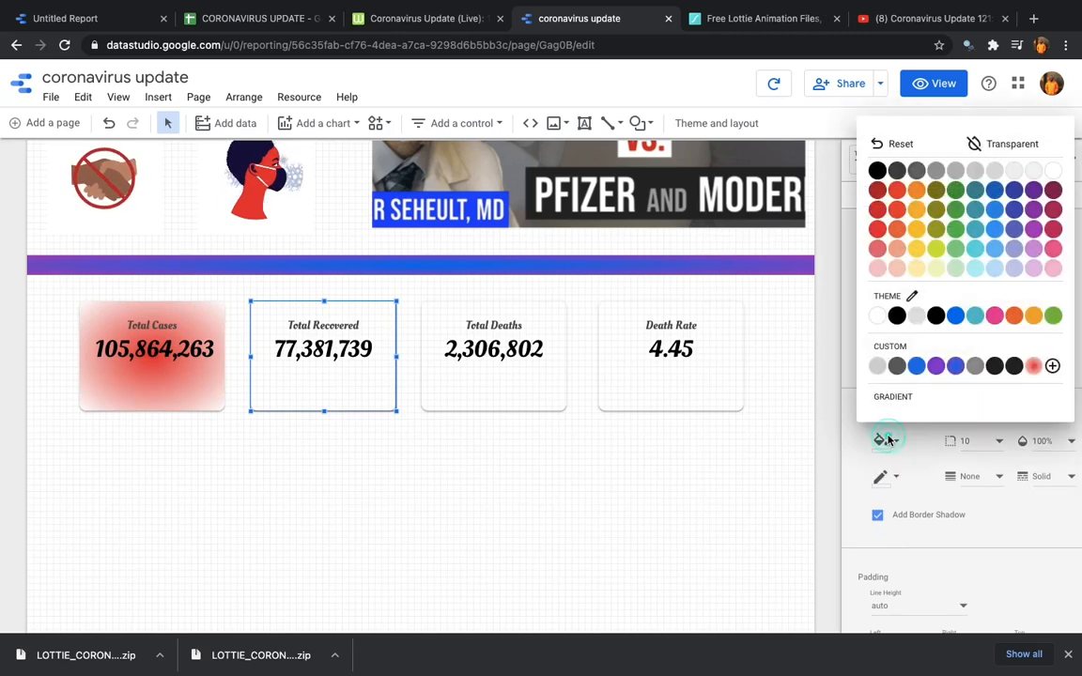
{"action": "left_click", "coordinate": [1033, 366]}
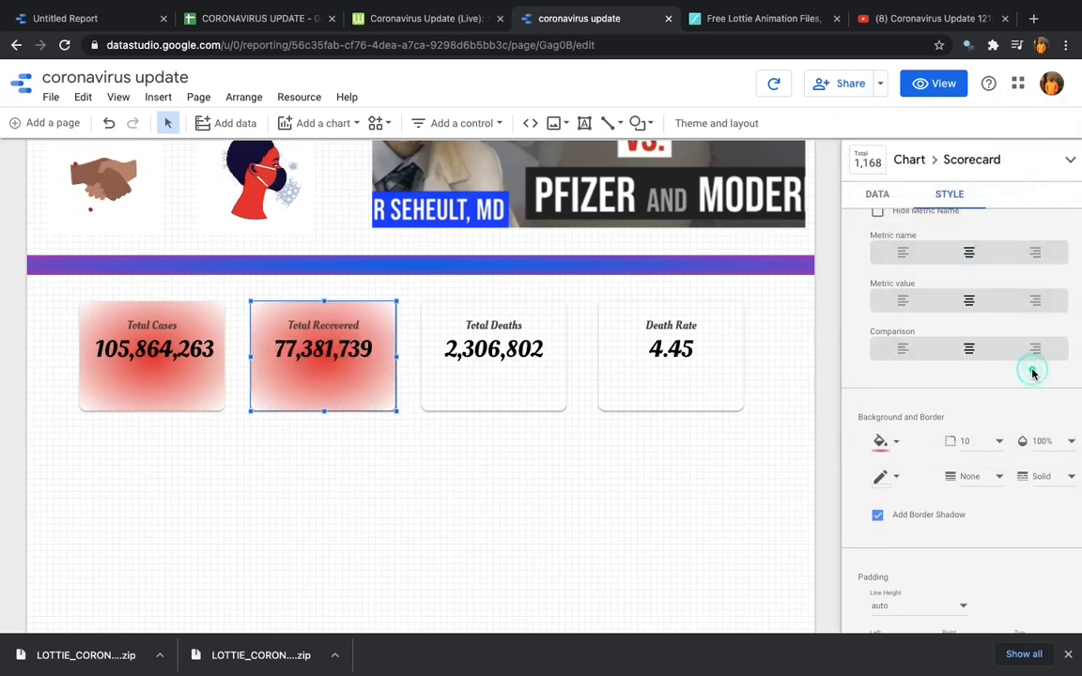
- Apply the custom red radial gradient to the Total Deaths scorecard's background
{"action": "left_click", "coordinate": [504, 371]}
{"action": "left_click", "coordinate": [939, 198]}
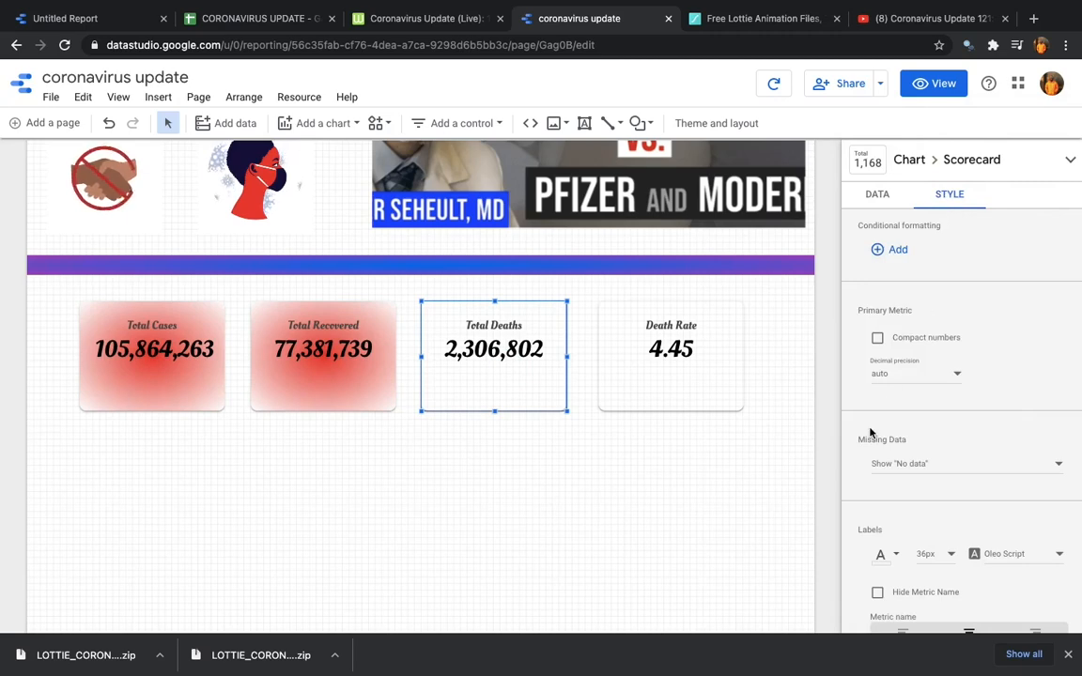
{"action": "scroll", "coordinate": [871, 433], "scroll_direction": "down", "scroll_amount": 4}
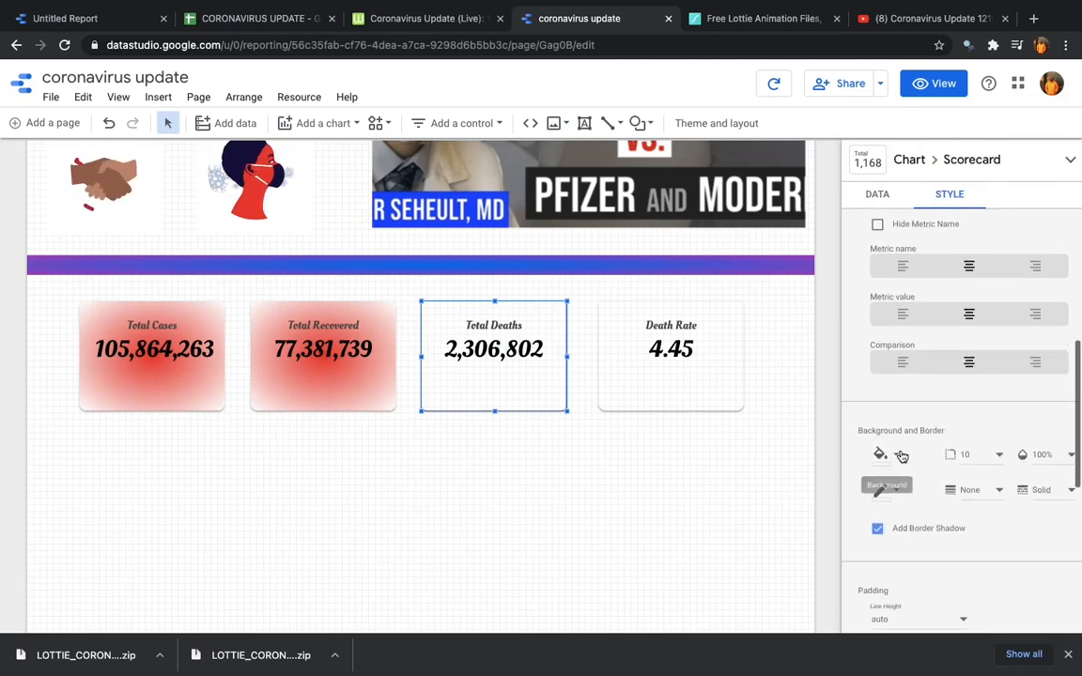
{"action": "left_click", "coordinate": [889, 455]}
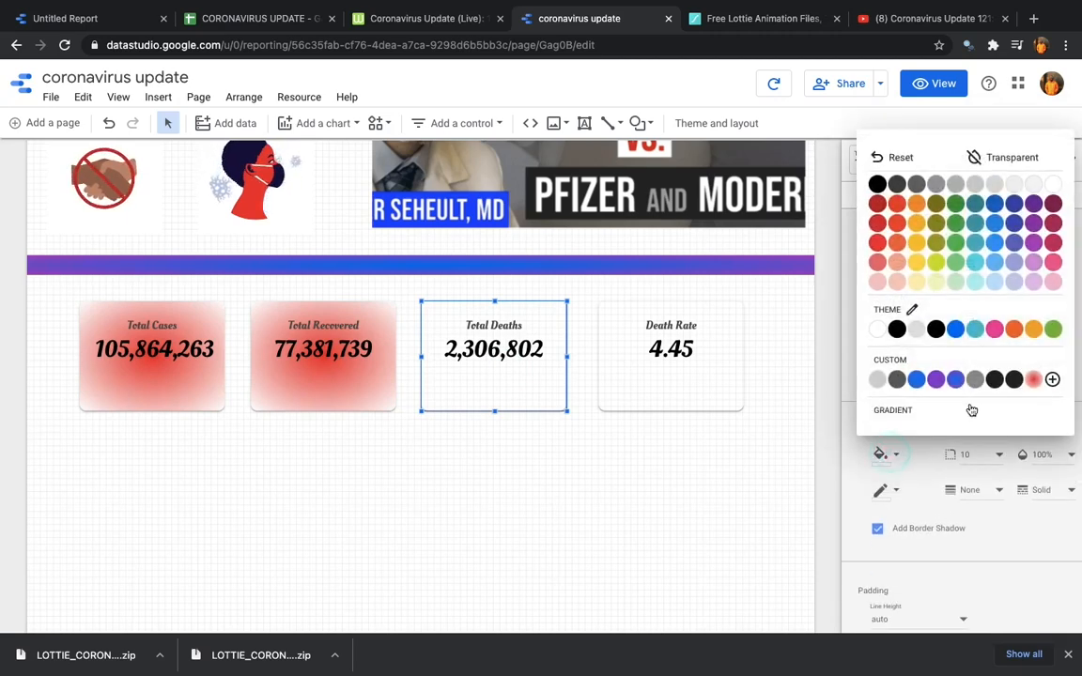
{"action": "left_click", "coordinate": [1033, 379]}
- Fill the Death Rate scorecard's background with the custom red radial gradient and deselect the scorecard
{"action": "left_click", "coordinate": [732, 377]}
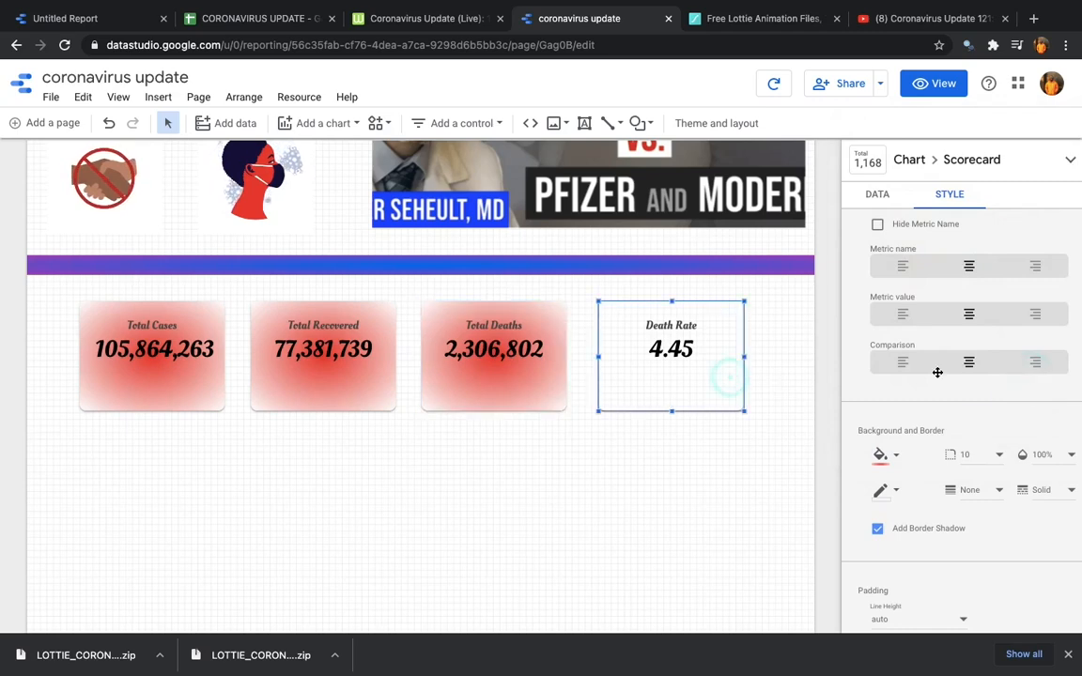
{"action": "scroll", "coordinate": [900, 460], "scroll_direction": "up", "scroll_amount": 4}
{"action": "scroll", "coordinate": [901, 501], "scroll_direction": "down", "scroll_amount": 4}
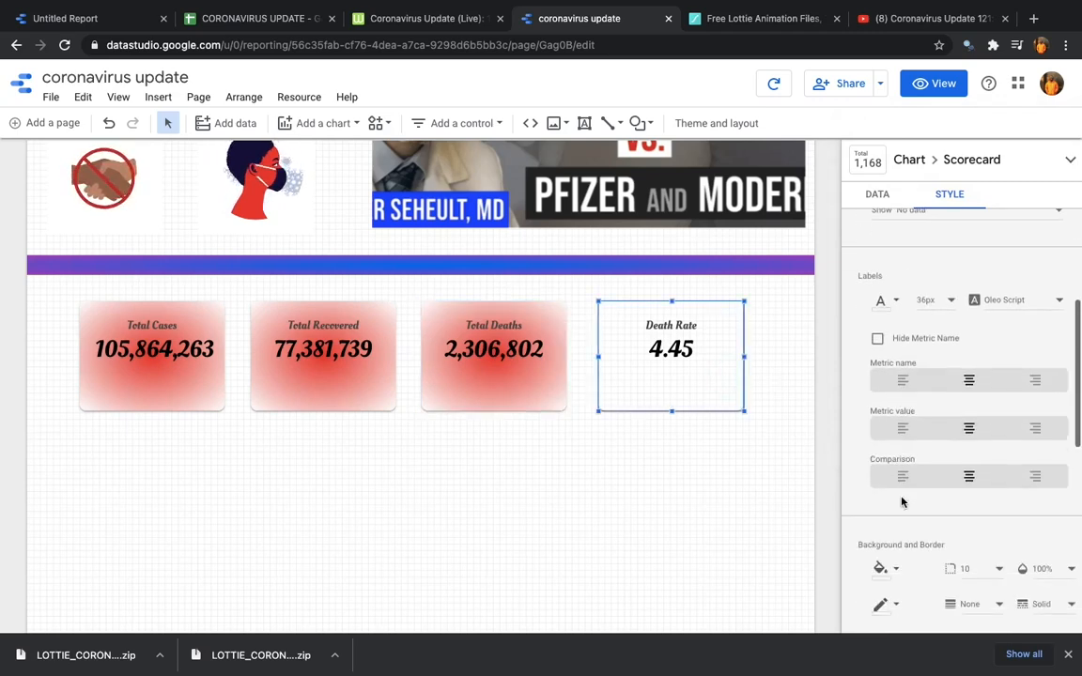
{"action": "left_click", "coordinate": [896, 511]}
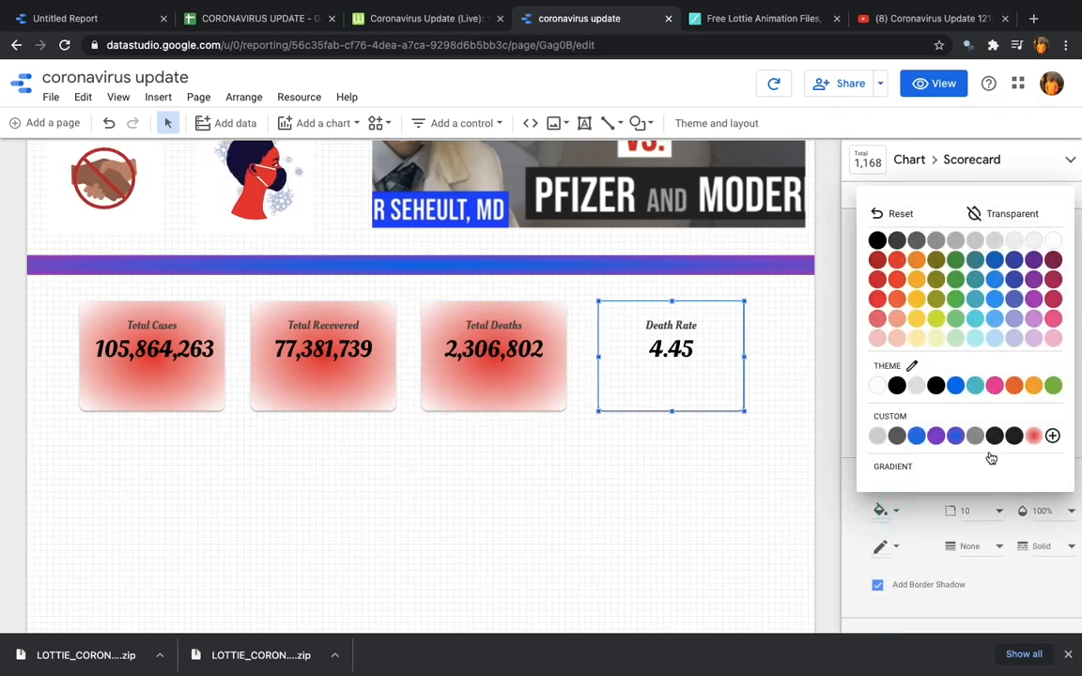
{"action": "left_click", "coordinate": [1033, 435]}
{"action": "left_click", "coordinate": [676, 506]}
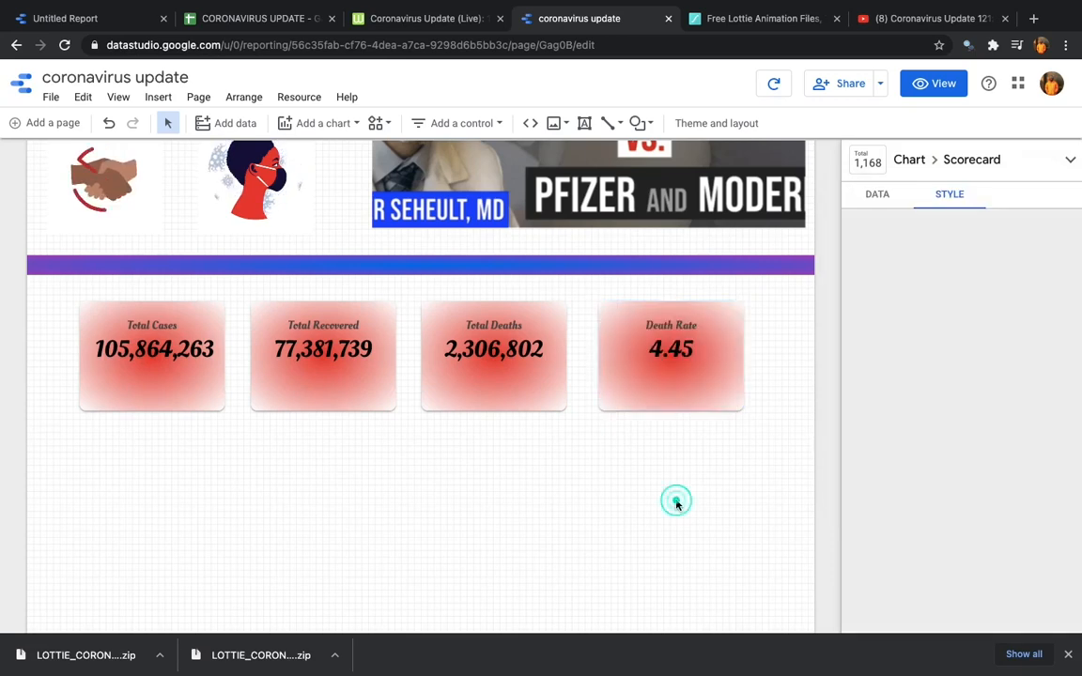
- Add a Google Maps bubble map below the first two scorecards and enlarge it to span roughly half the page width
{"action": "scroll", "coordinate": [676, 505], "scroll_direction": "up", "scroll_amount": 3}
{"action": "scroll", "coordinate": [676, 506], "scroll_direction": "down", "scroll_amount": 3}
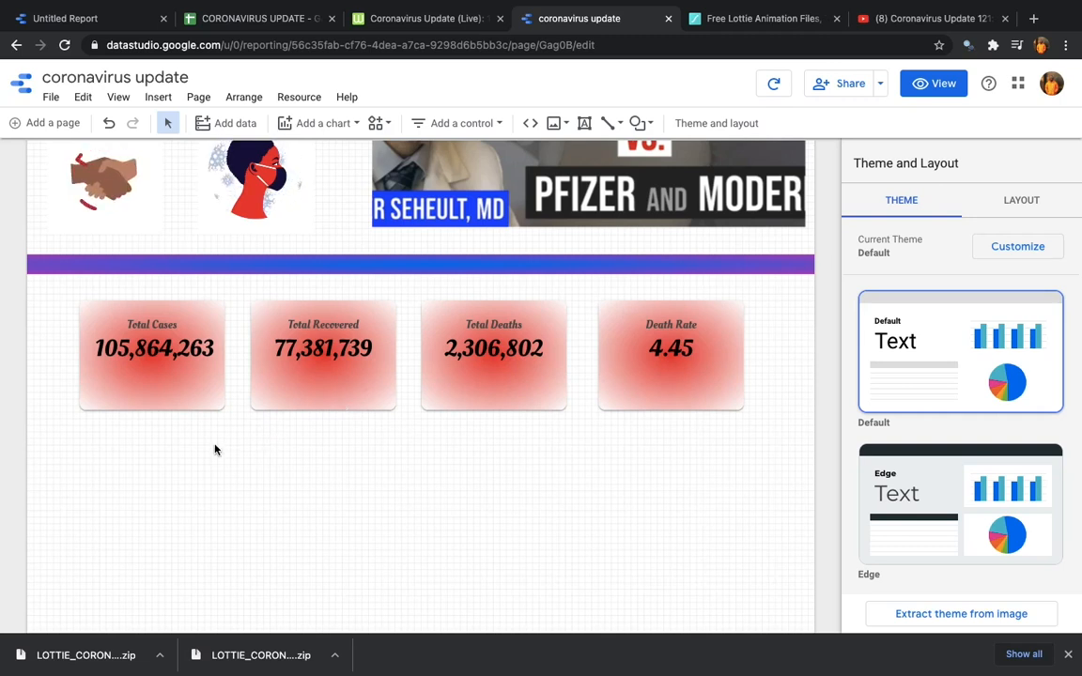
{"action": "left_click", "coordinate": [325, 123]}
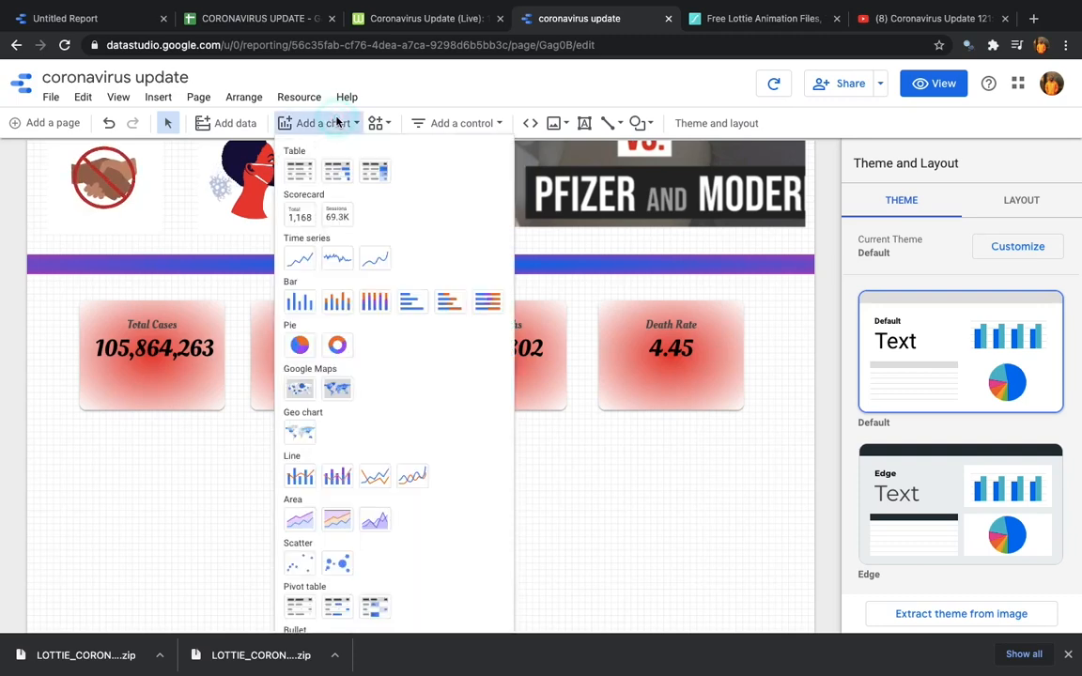
{"action": "left_click", "coordinate": [298, 387]}
{"action": "scroll", "coordinate": [300, 390], "scroll_direction": "down", "scroll_amount": 1}
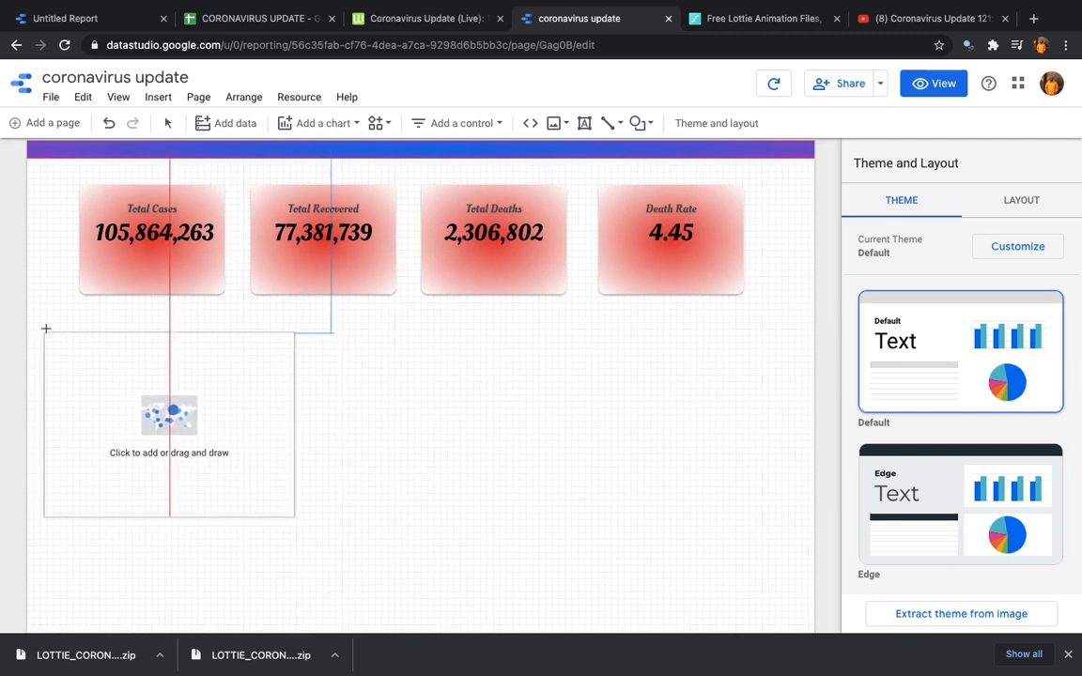
{"action": "left_click", "coordinate": [46, 327]}
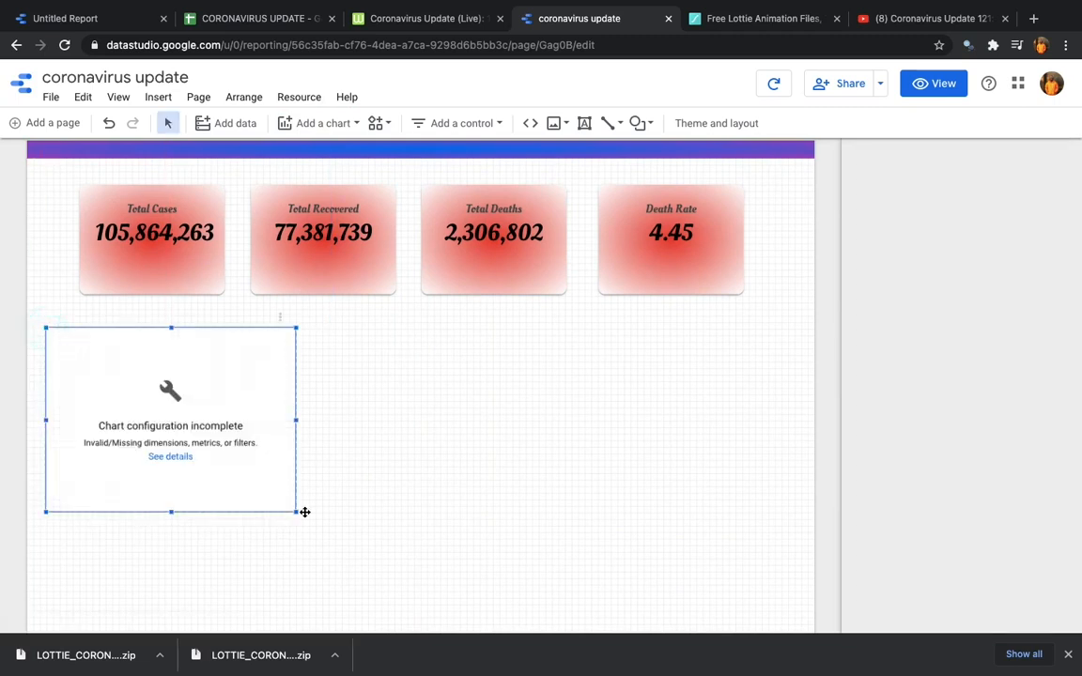
{"action": "left_click_drag", "start_coordinate": [297, 512], "coordinate": [394, 565]}
- Set the map's location to Country, Other, its color dimension to Total Cases and its size metric to Total Deaths
{"action": "scroll", "coordinate": [888, 496], "scroll_direction": "down", "scroll_amount": 2}
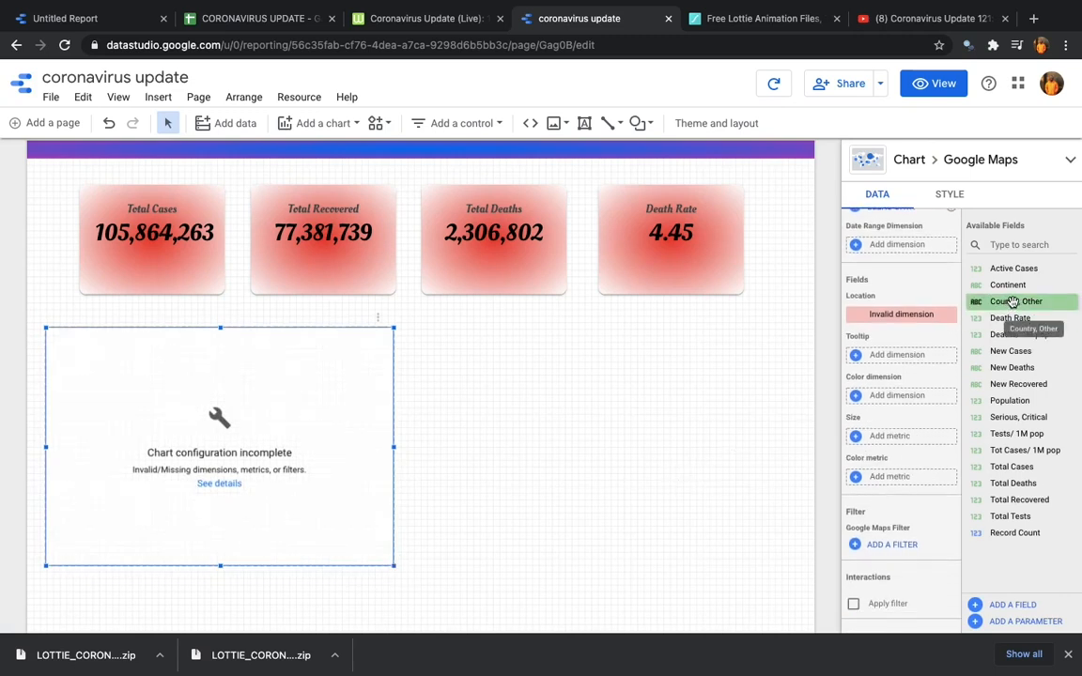
{"action": "left_click_drag", "start_coordinate": [985, 318], "coordinate": [886, 316]}
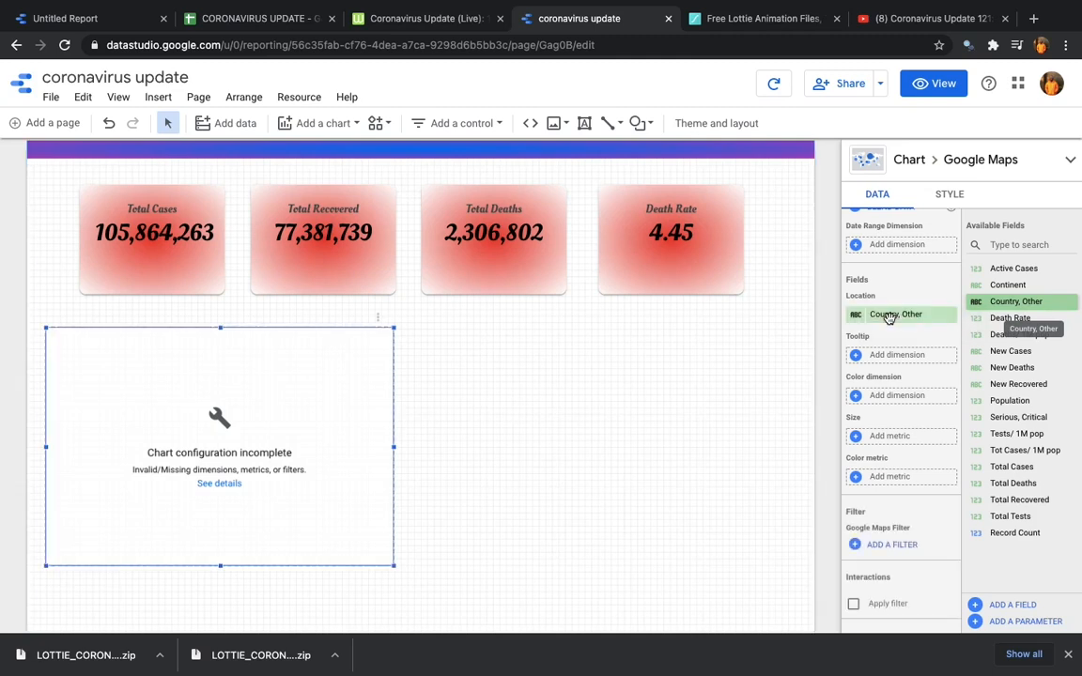
{"action": "scroll", "coordinate": [882, 399], "scroll_direction": "down", "scroll_amount": 2}
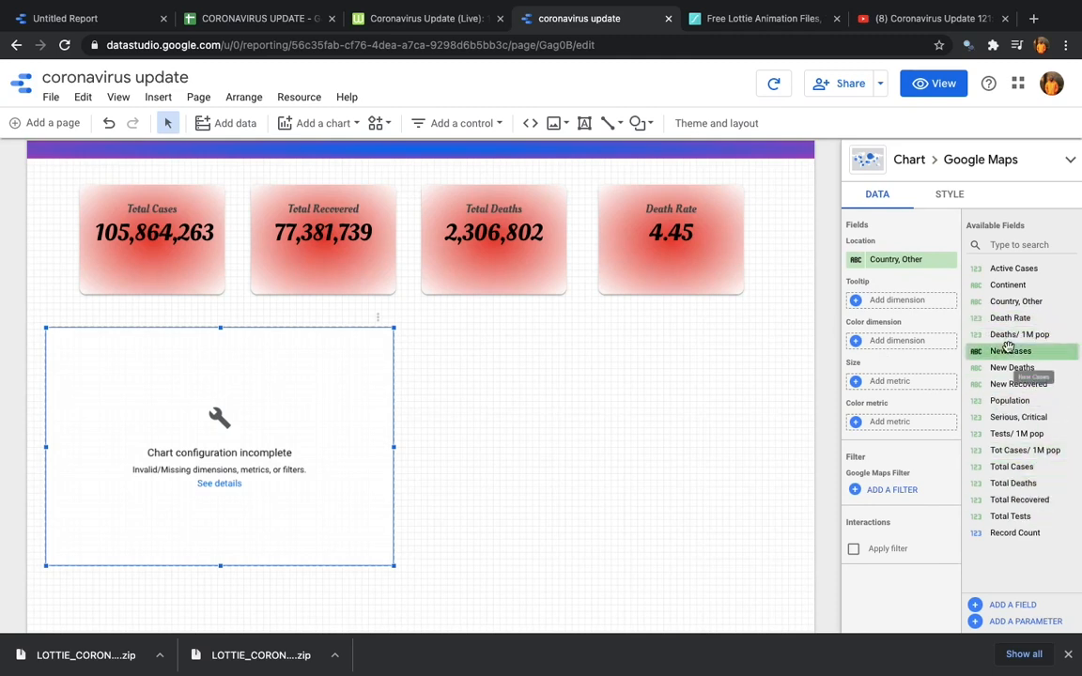
{"action": "left_click_drag", "start_coordinate": [1029, 474], "coordinate": [947, 326]}
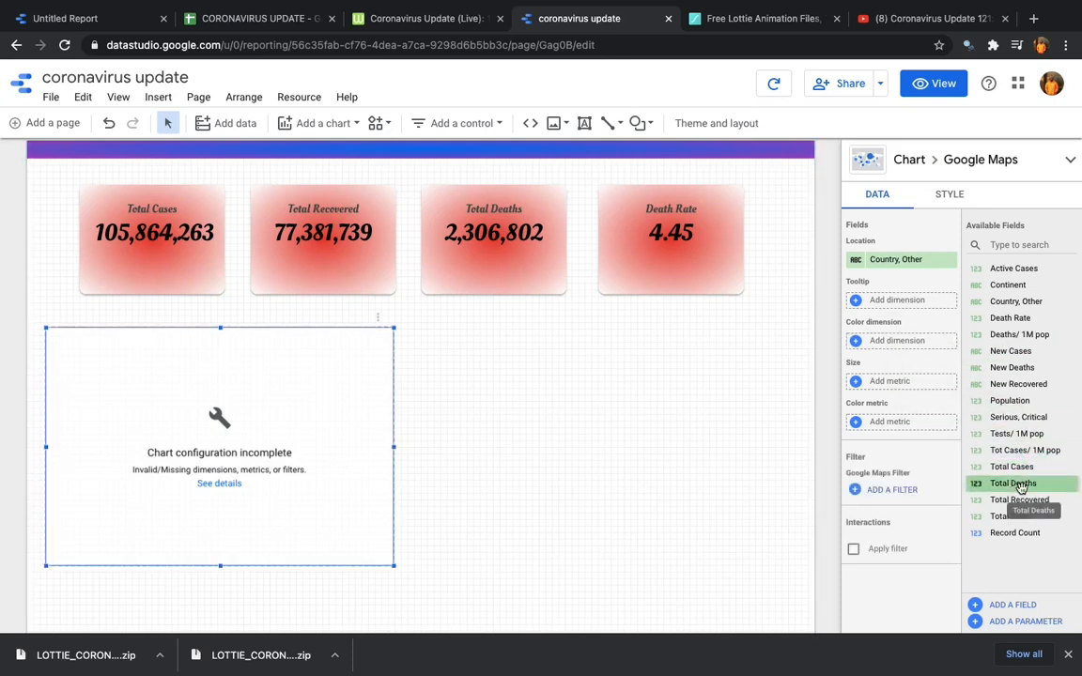
{"action": "left_click_drag", "start_coordinate": [1014, 467], "coordinate": [918, 334]}
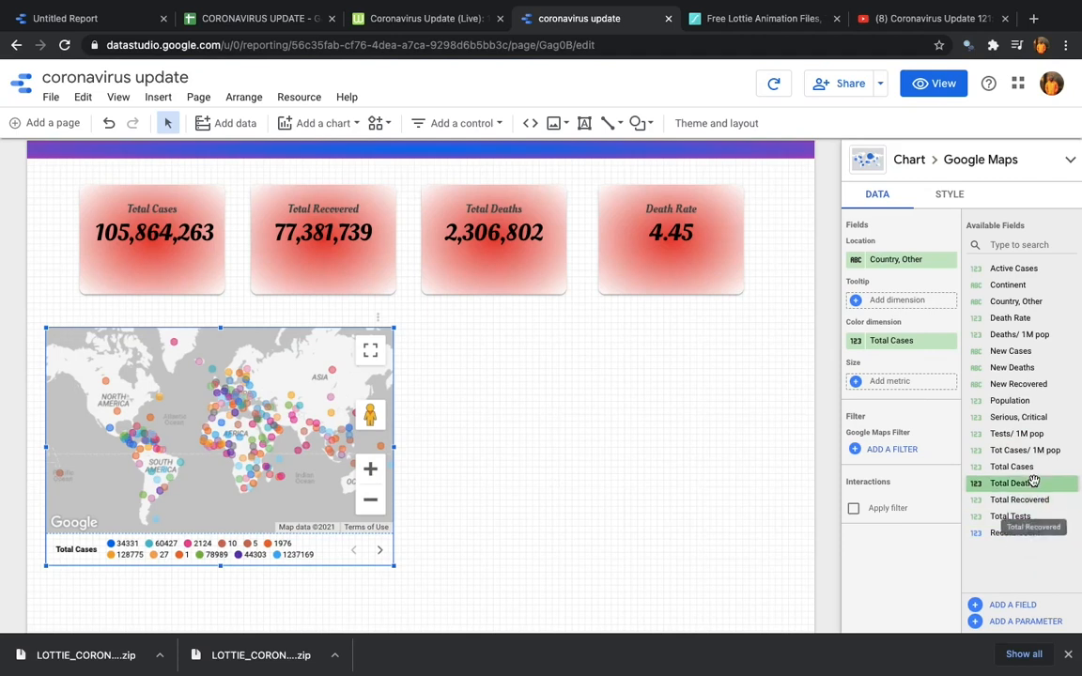
{"action": "left_click_drag", "start_coordinate": [1034, 483], "coordinate": [907, 382]}
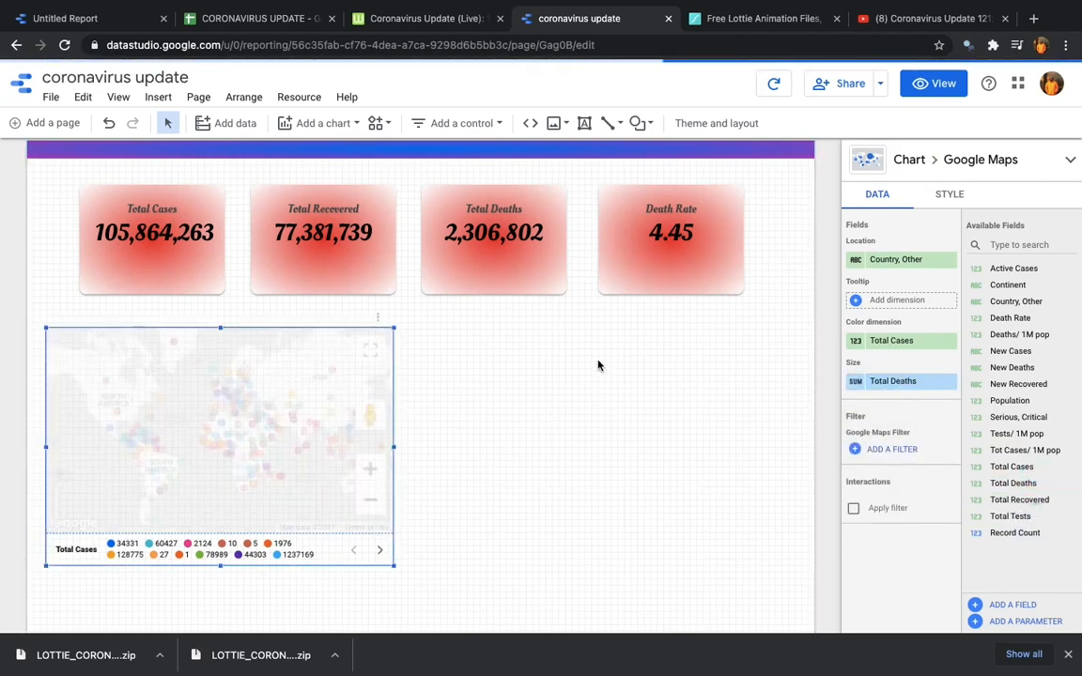
- Turn on the map type control for the bubble map
{"action": "left_click", "coordinate": [949, 195]}
{"action": "scroll", "coordinate": [927, 443], "scroll_direction": "down", "scroll_amount": 2}
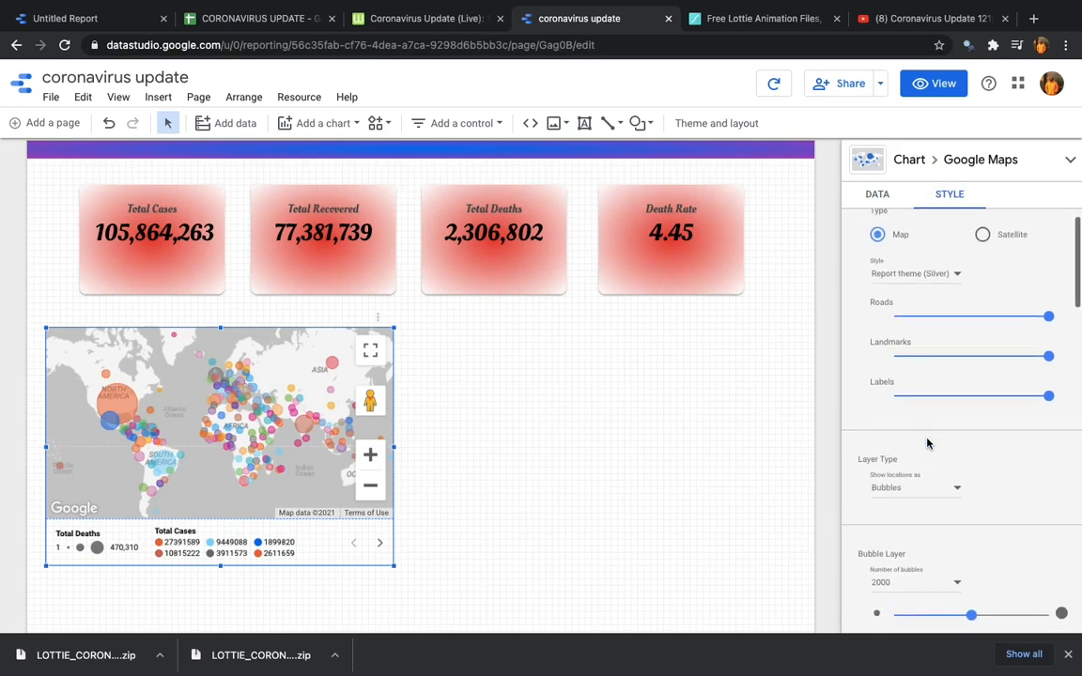
{"action": "scroll", "coordinate": [927, 443], "scroll_direction": "down", "scroll_amount": 2}
{"action": "scroll", "coordinate": [927, 443], "scroll_direction": "up", "scroll_amount": 2}
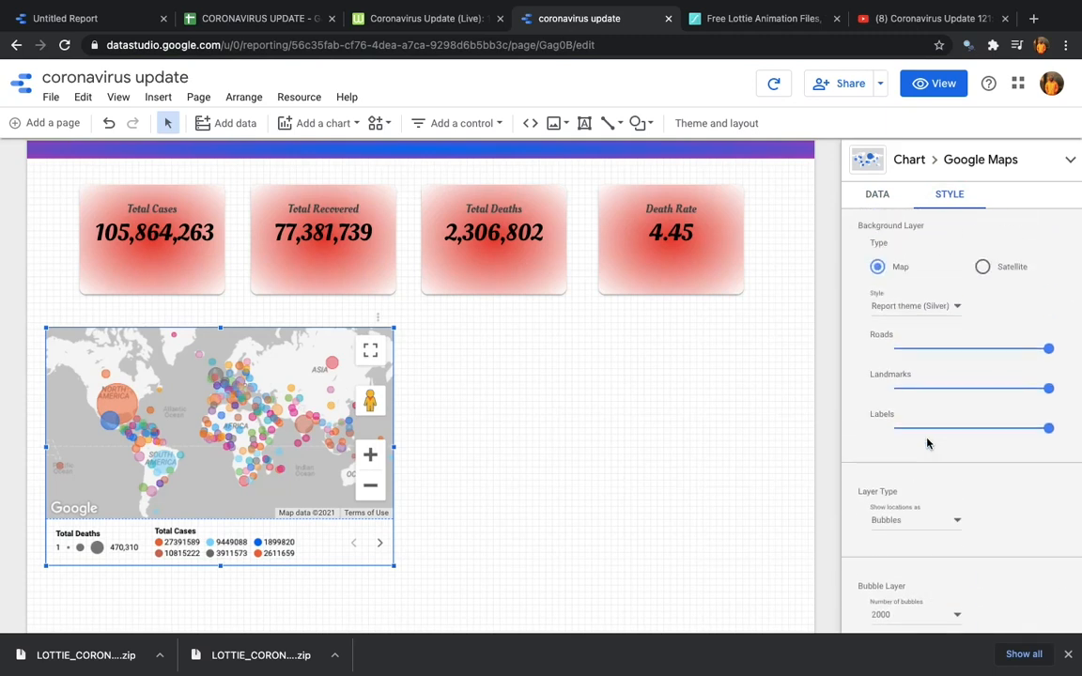
{"action": "scroll", "coordinate": [927, 442], "scroll_direction": "down", "scroll_amount": 5}
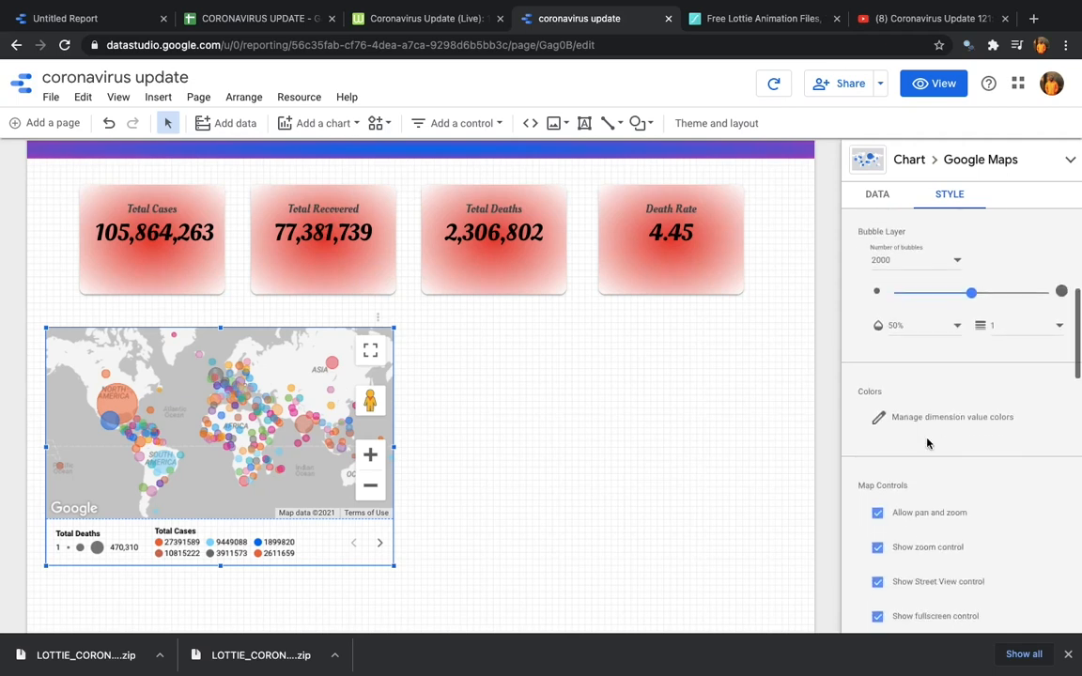
{"action": "scroll", "coordinate": [928, 442], "scroll_direction": "down", "scroll_amount": 3}
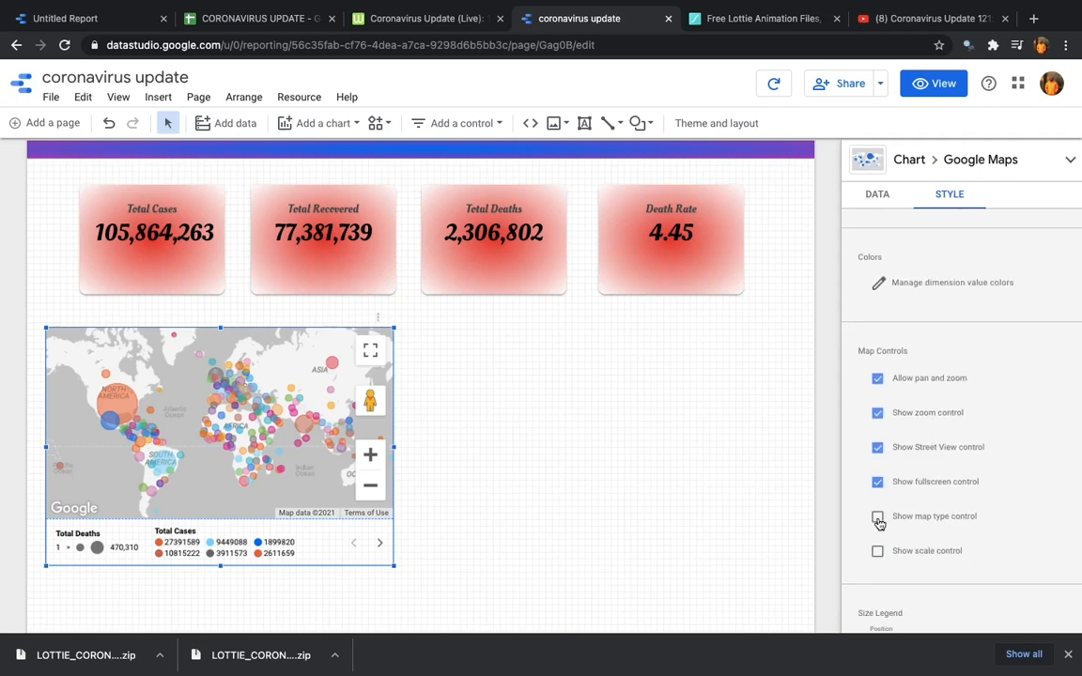
{"action": "left_click", "coordinate": [878, 520]}
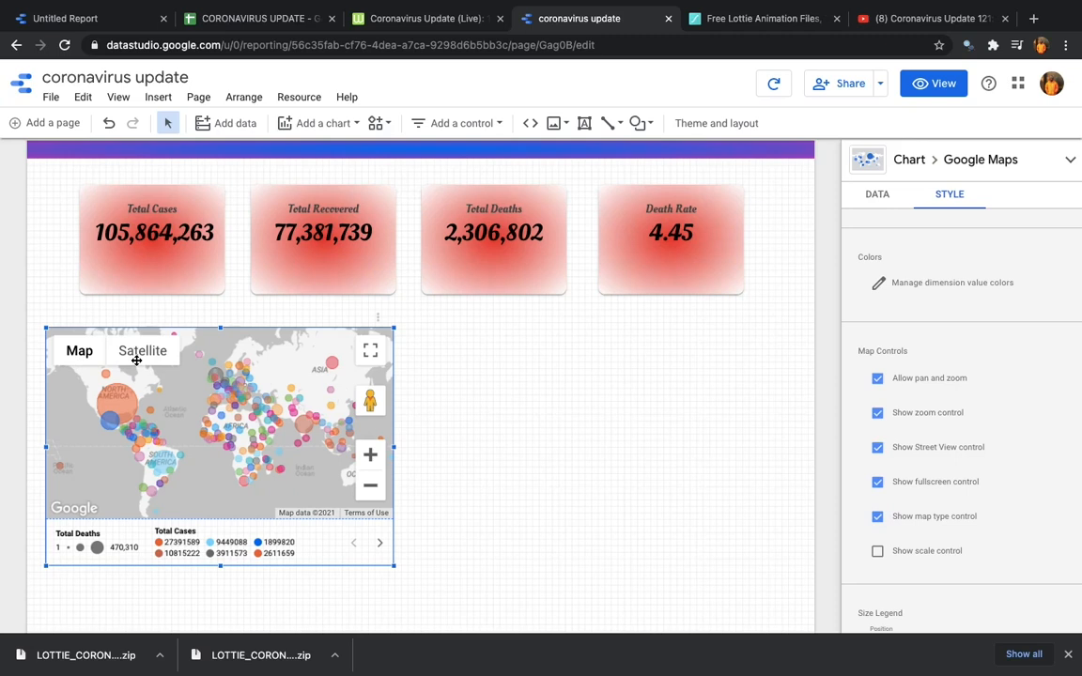
- Enlarge the bubble map slightly in width and height, keeping its upper-left corner in place, and deselect it
{"action": "scroll", "coordinate": [915, 500], "scroll_direction": "down", "scroll_amount": 1}
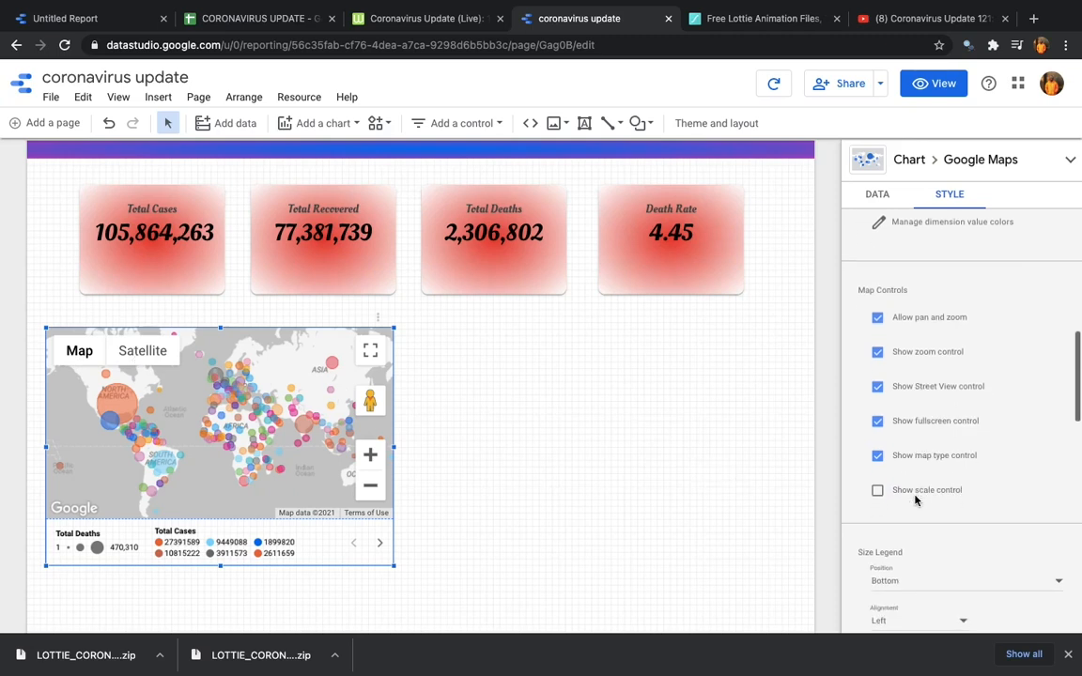
{"action": "scroll", "coordinate": [907, 497], "scroll_direction": "down", "scroll_amount": 5}
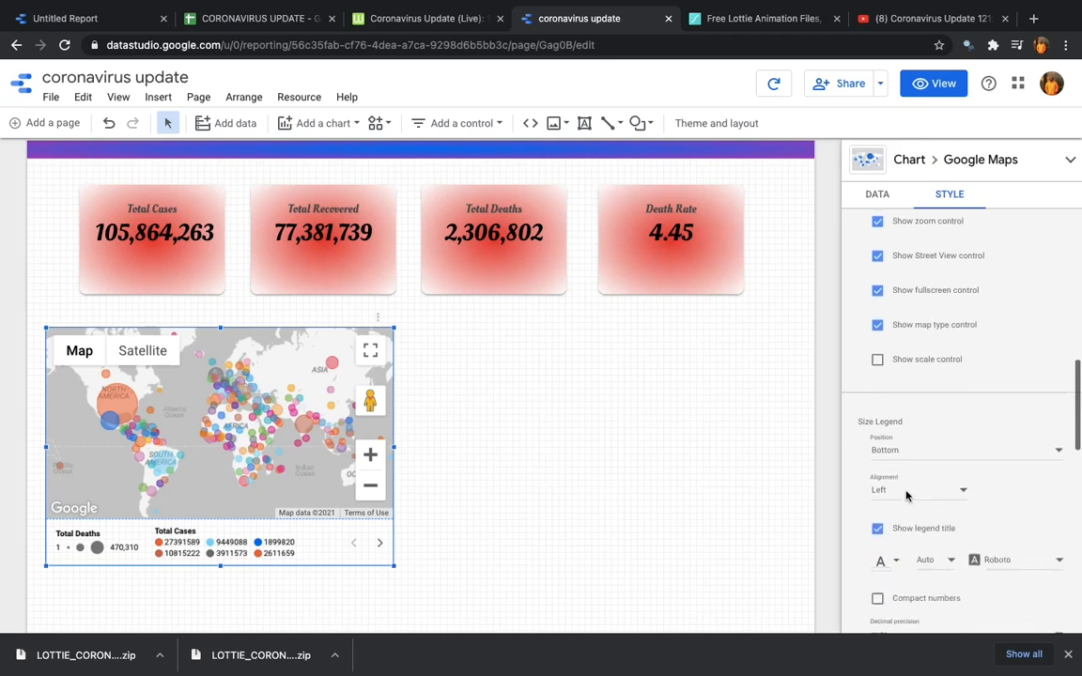
{"action": "scroll", "coordinate": [907, 497], "scroll_direction": "up", "scroll_amount": 6}
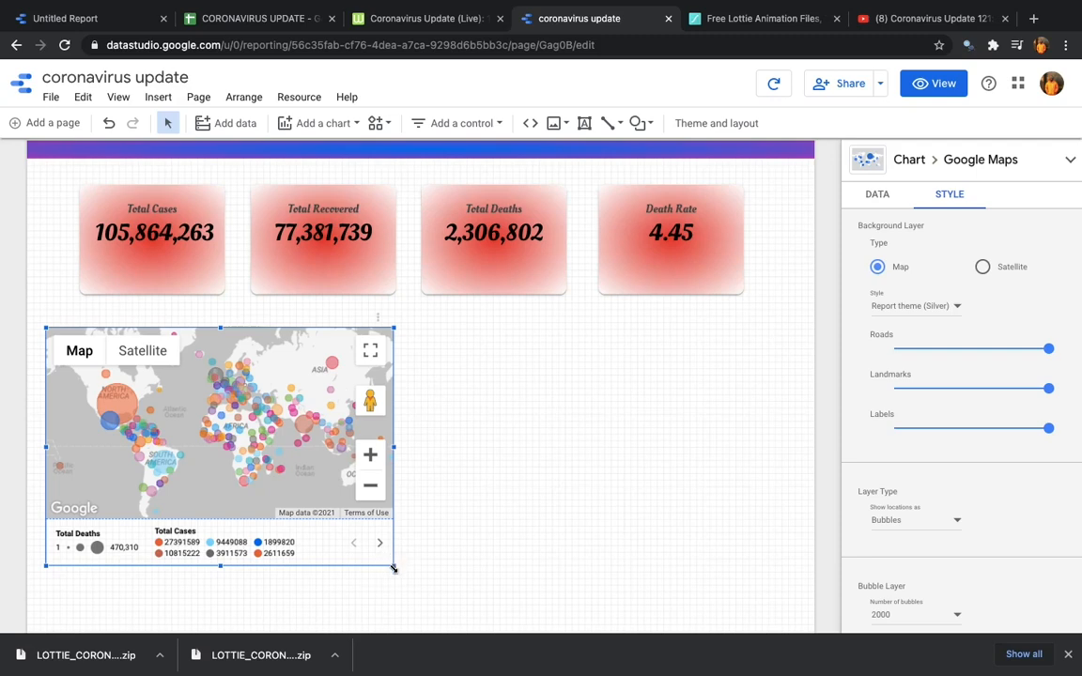
{"action": "left_click_drag", "start_coordinate": [394, 569], "coordinate": [417, 582]}
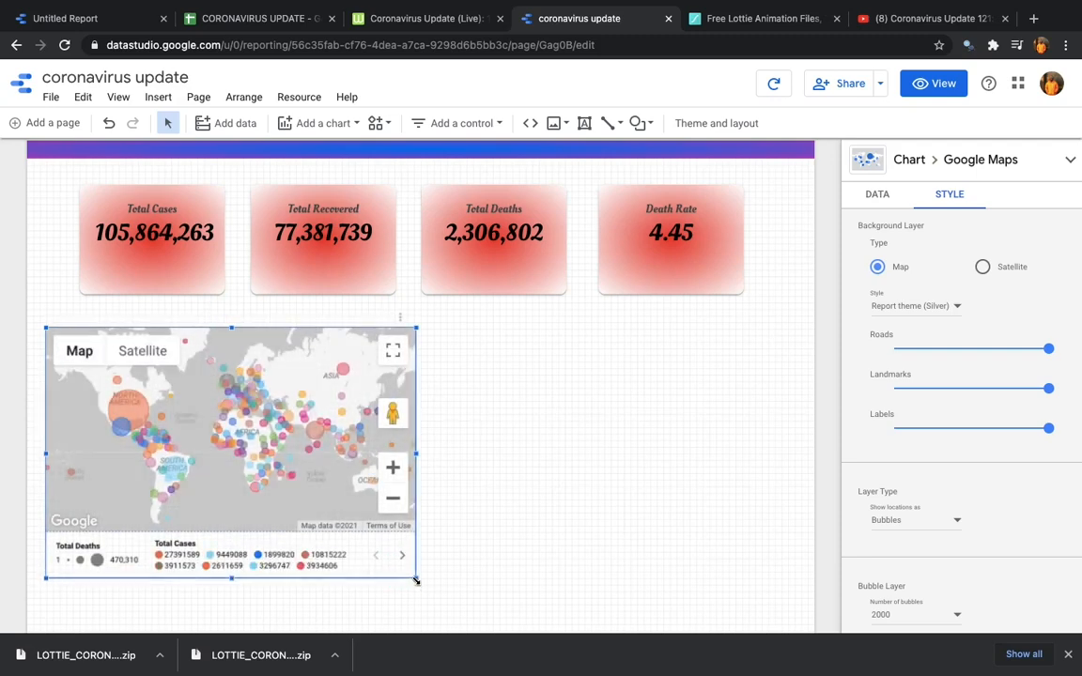
{"action": "left_click", "coordinate": [472, 478]}
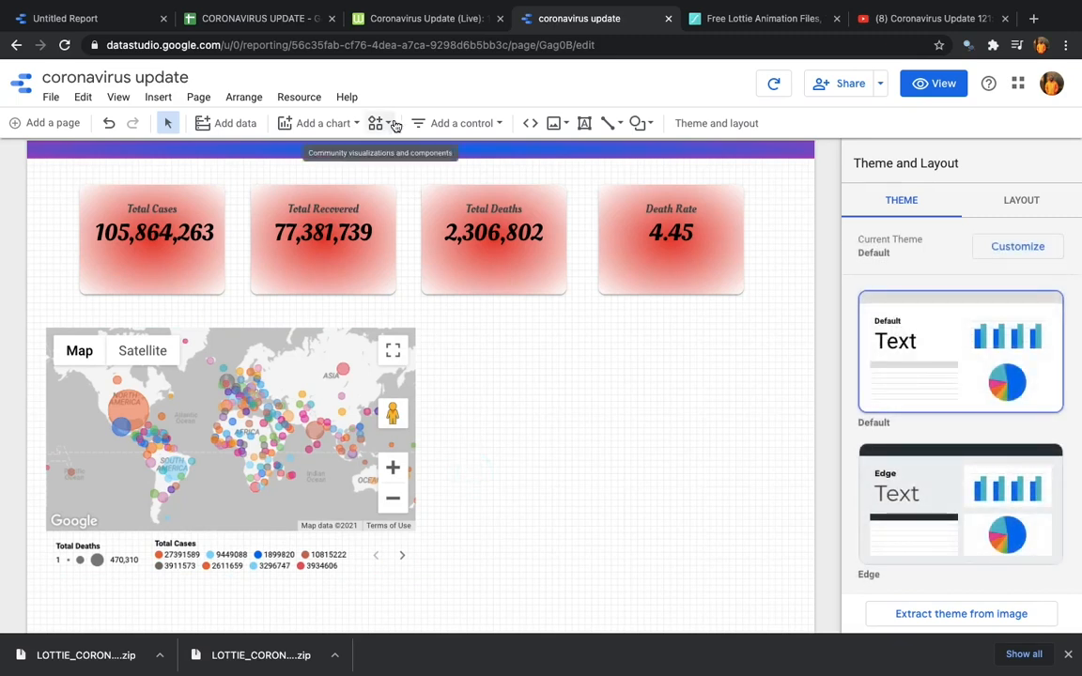
- Add a treemap of Total Deaths by Country, Other beside the bubble map and enlarge it to about the map's size
{"action": "left_click", "coordinate": [331, 130]}
{"action": "scroll", "coordinate": [367, 414], "scroll_direction": "down", "scroll_amount": 2}
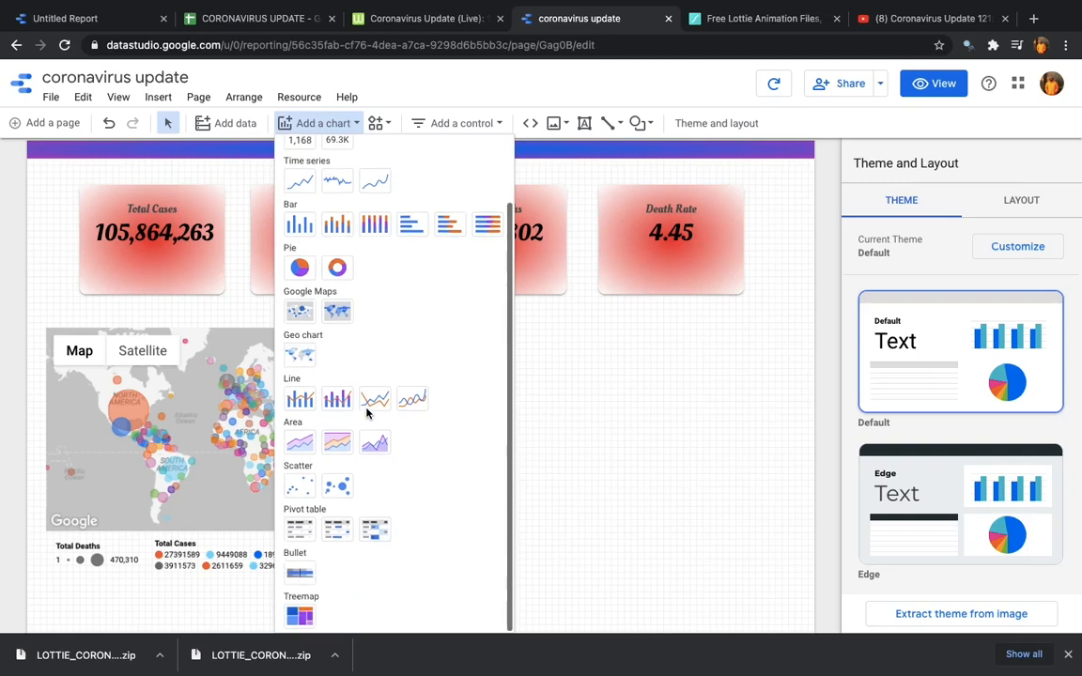
{"action": "left_click", "coordinate": [299, 614]}
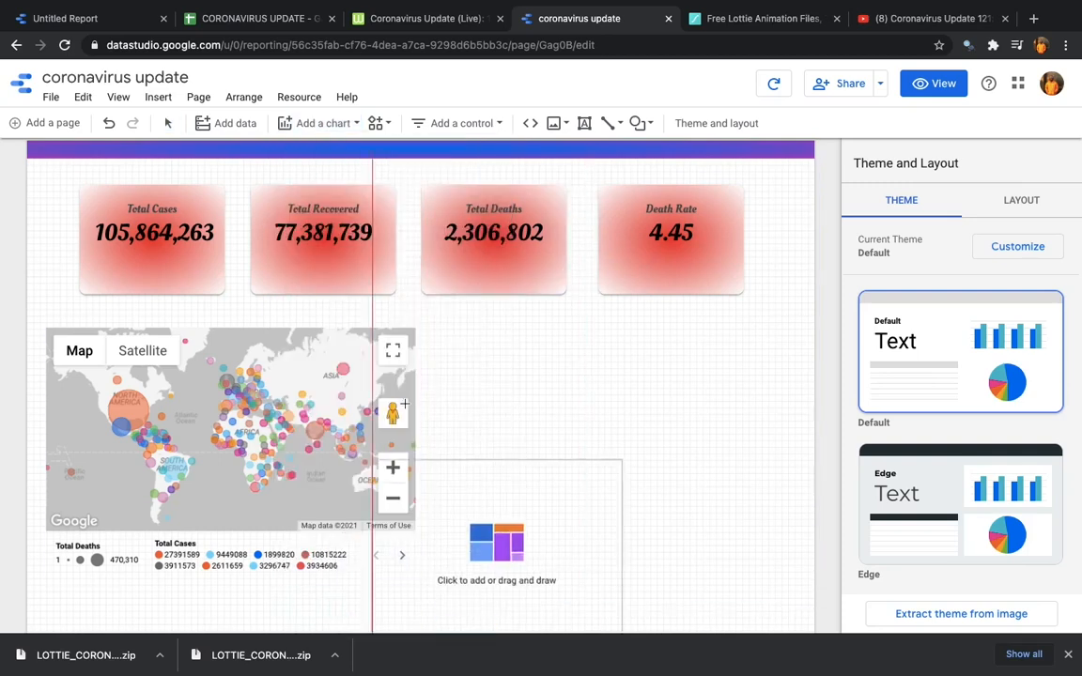
{"action": "left_click", "coordinate": [427, 325]}
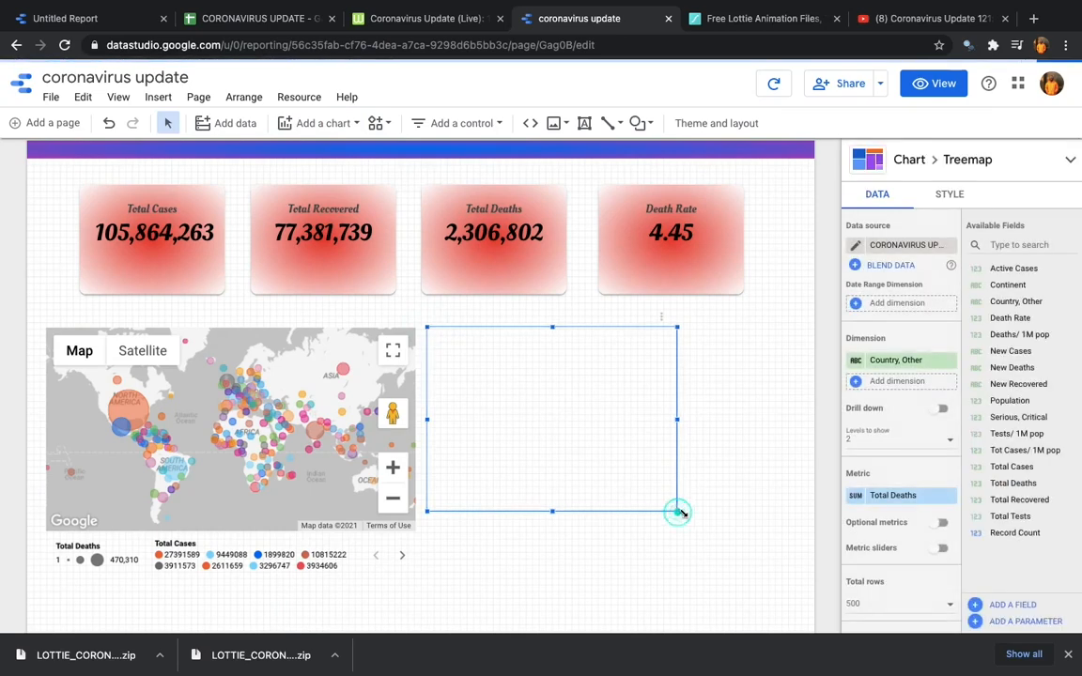
{"action": "left_click_drag", "start_coordinate": [790, 576], "coordinate": [799, 572]}
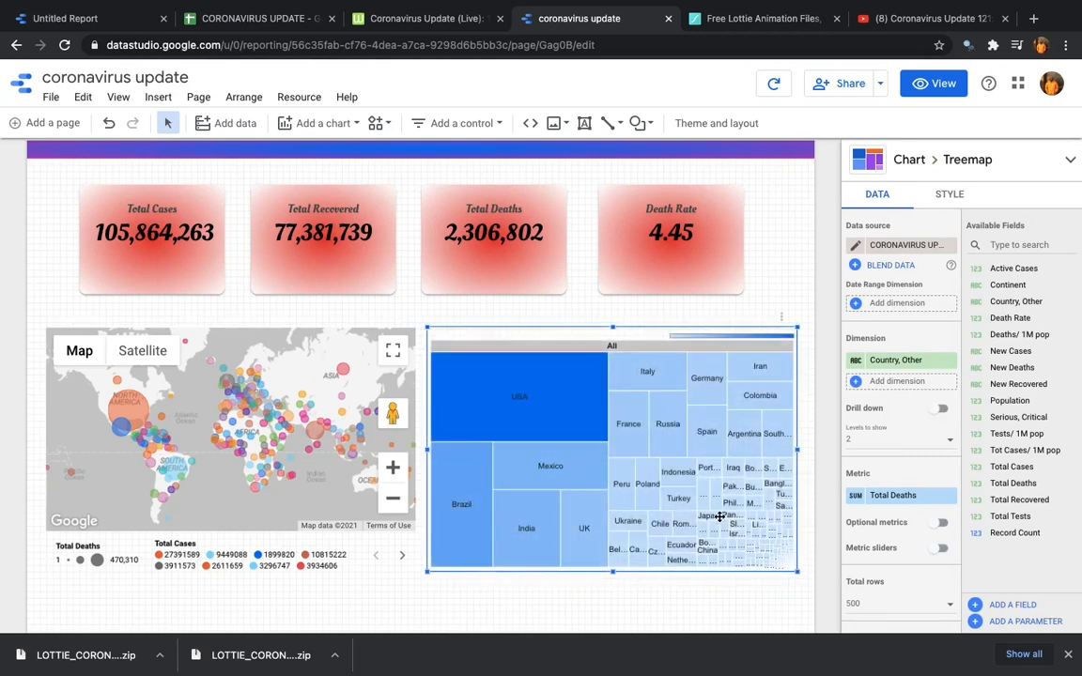
{"action": "scroll", "coordinate": [719, 515], "scroll_direction": "down", "scroll_amount": 3}
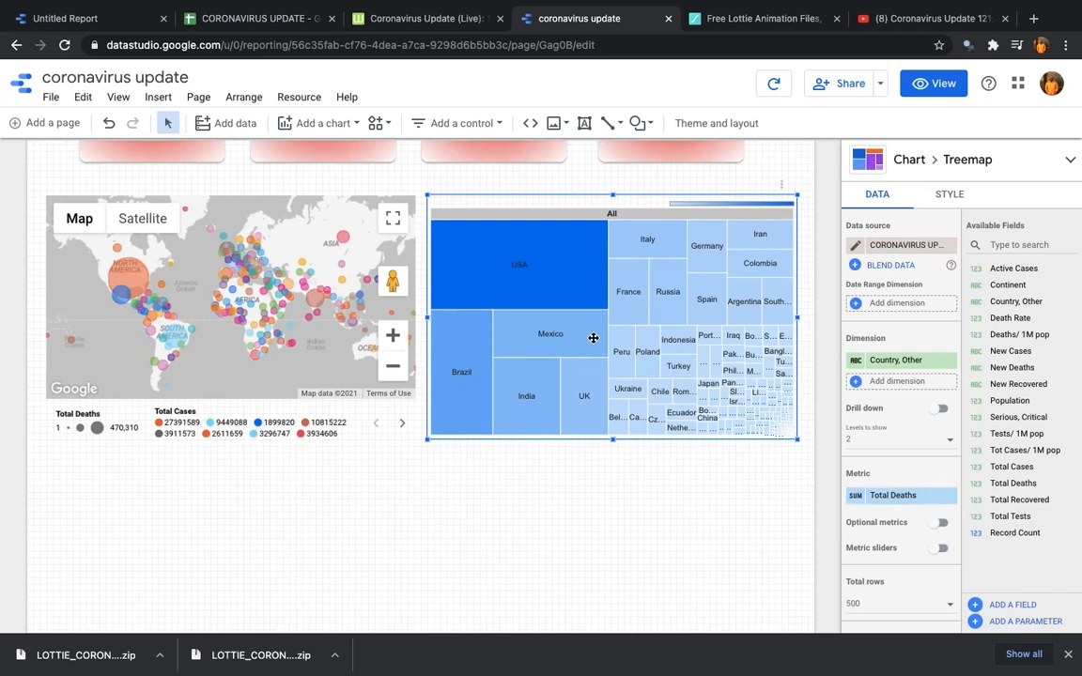
{"action": "scroll", "coordinate": [763, 435], "scroll_direction": "up", "scroll_amount": 1}
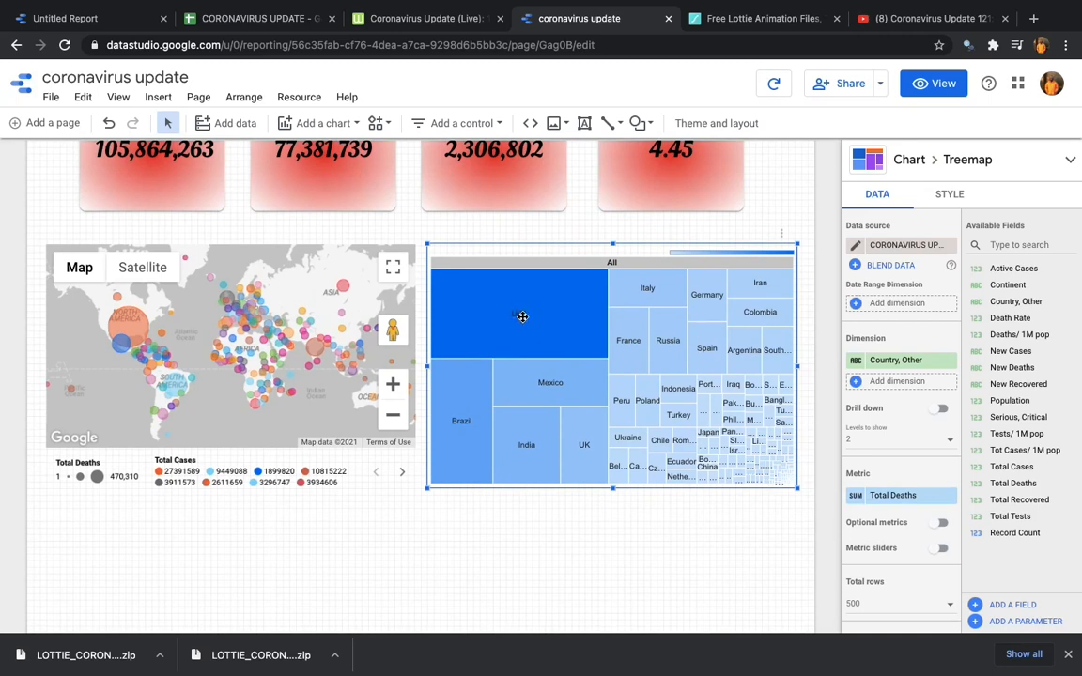
{"action": "scroll", "coordinate": [479, 436], "scroll_direction": "down", "scroll_amount": 3}
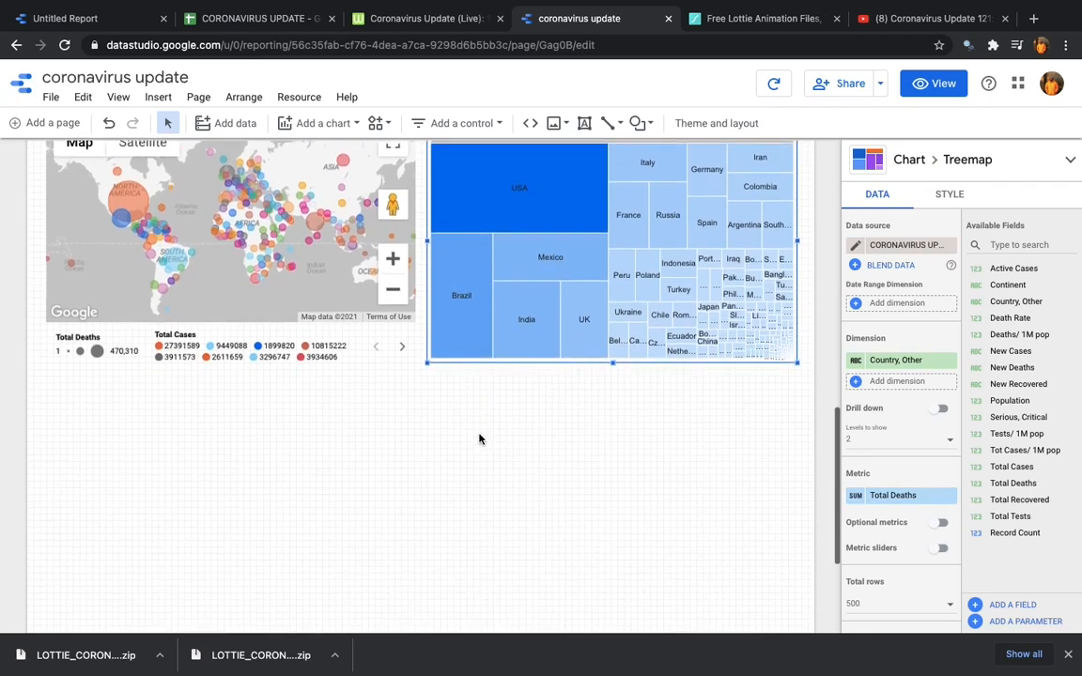
{"action": "scroll", "coordinate": [479, 438], "scroll_direction": "down", "scroll_amount": 1}
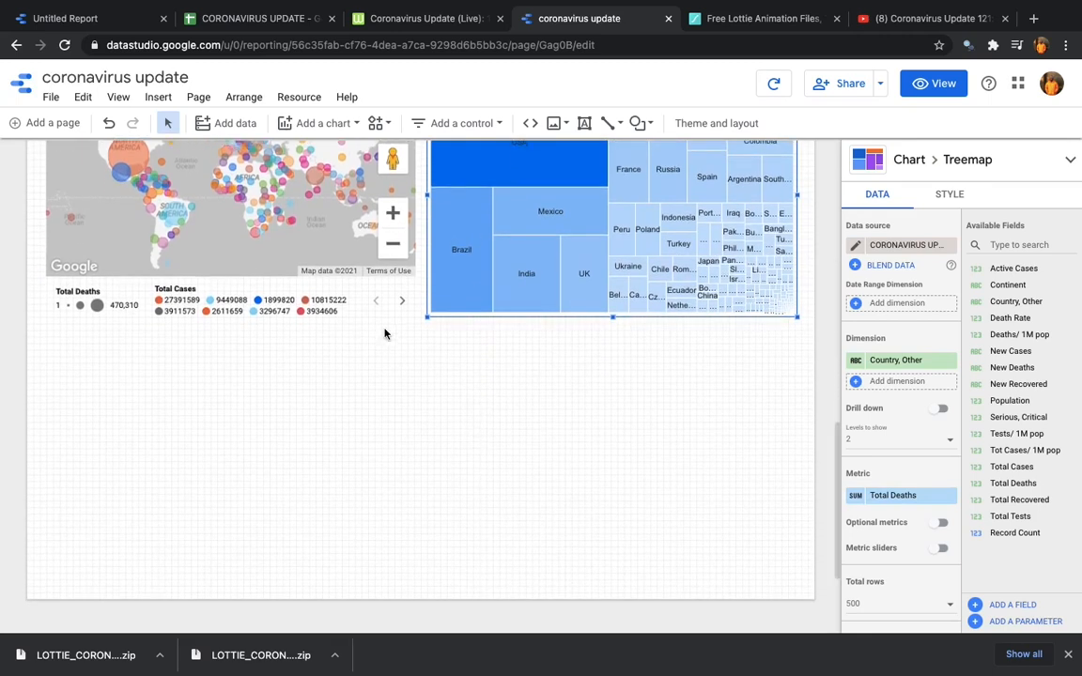
- Add a horizontal bar chart of Total Cases by Country, Other below the bubble map and enlarge it
{"action": "left_click", "coordinate": [324, 123]}
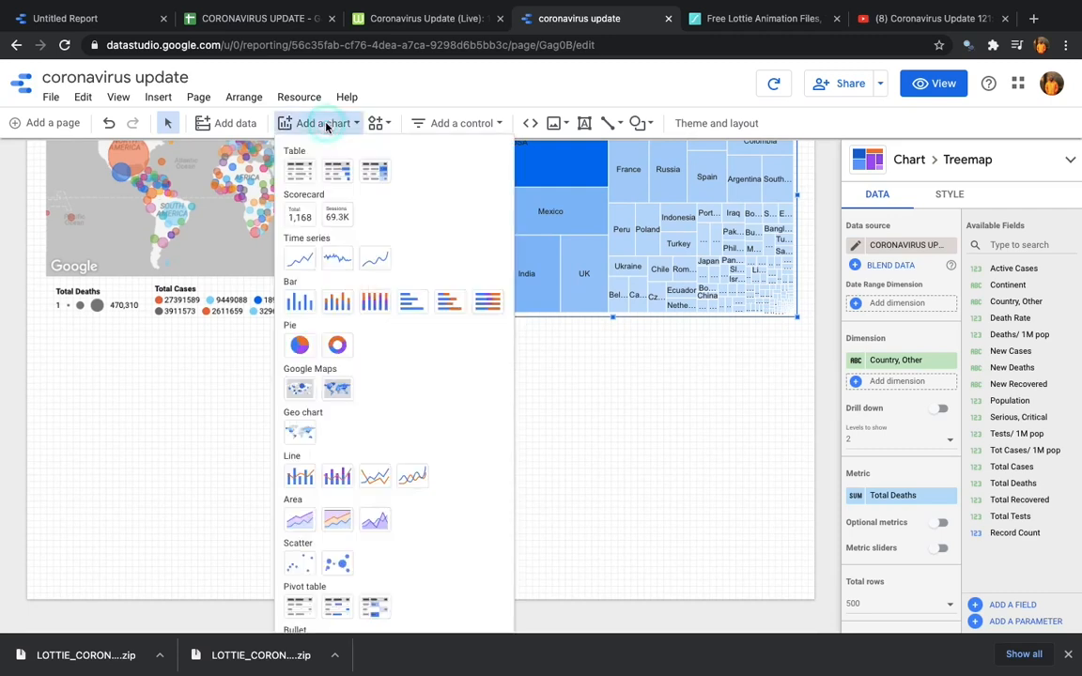
{"action": "left_click", "coordinate": [412, 300]}
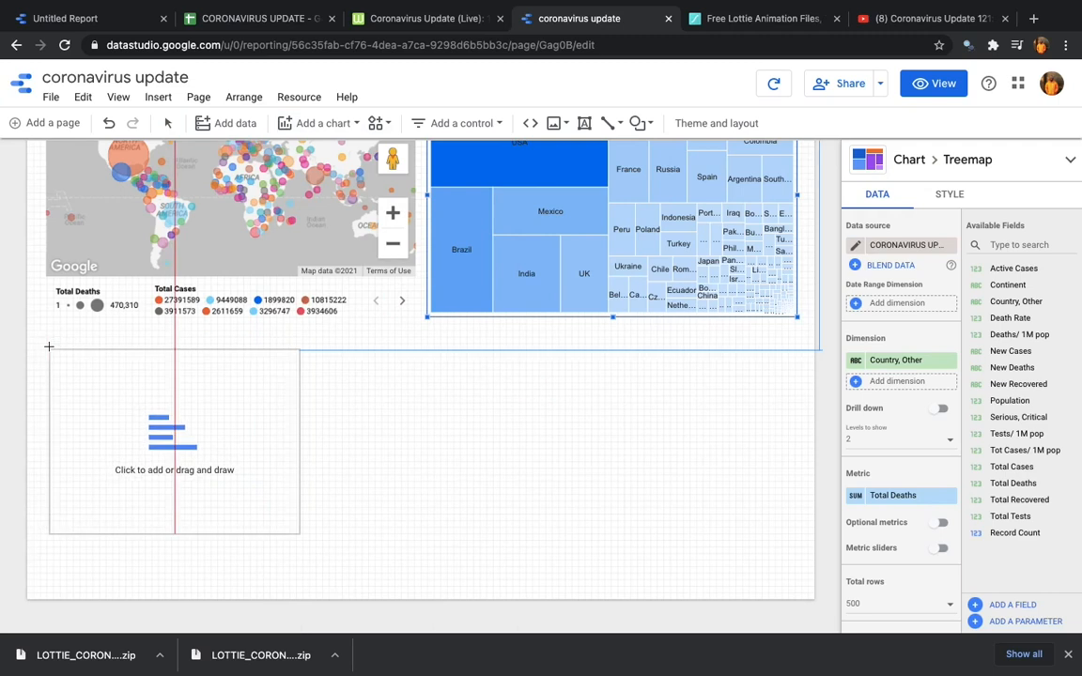
{"action": "left_click", "coordinate": [46, 350]}
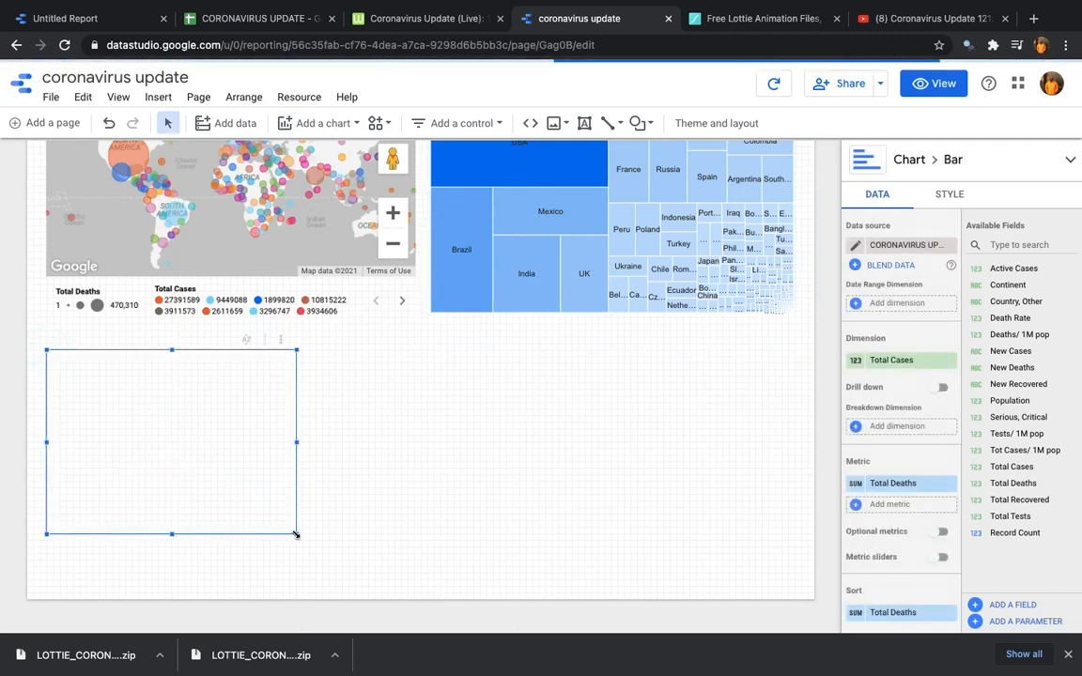
{"action": "left_click_drag", "start_coordinate": [296, 534], "coordinate": [352, 576]}
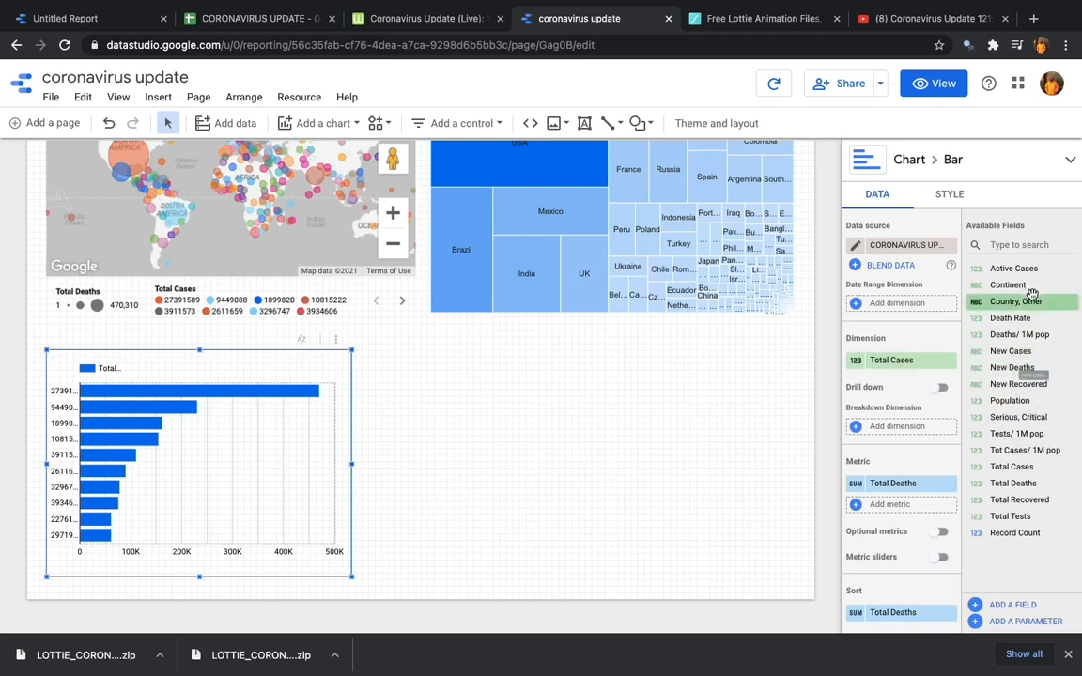
{"action": "left_click_drag", "start_coordinate": [1033, 296], "coordinate": [907, 361]}
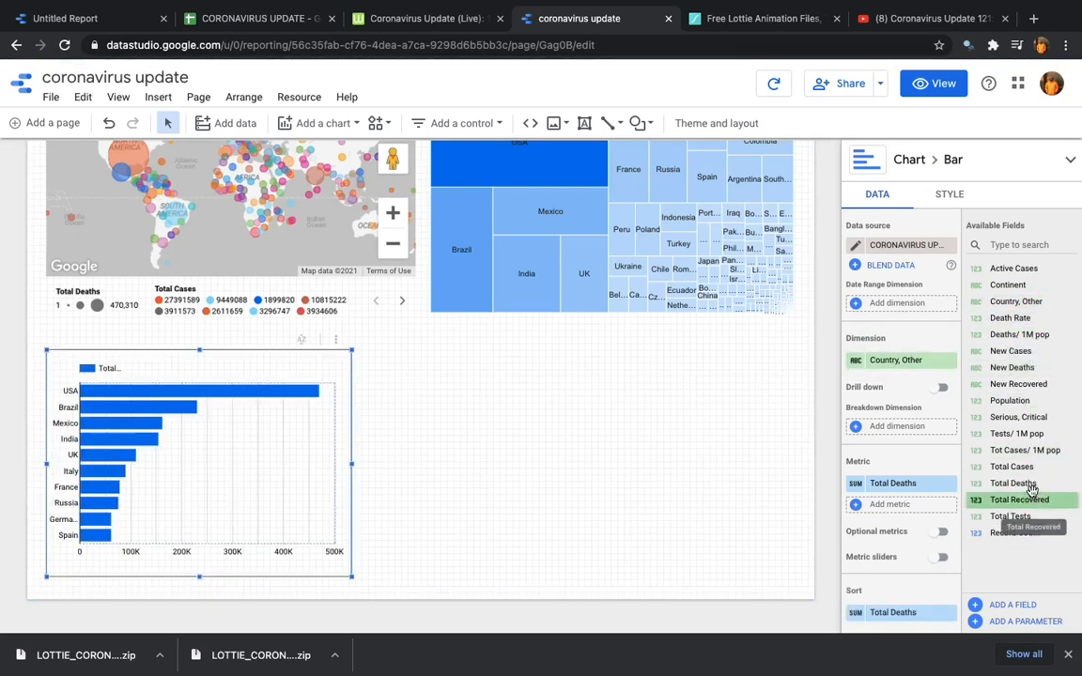
{"action": "left_click_drag", "start_coordinate": [1031, 468], "coordinate": [911, 487]}
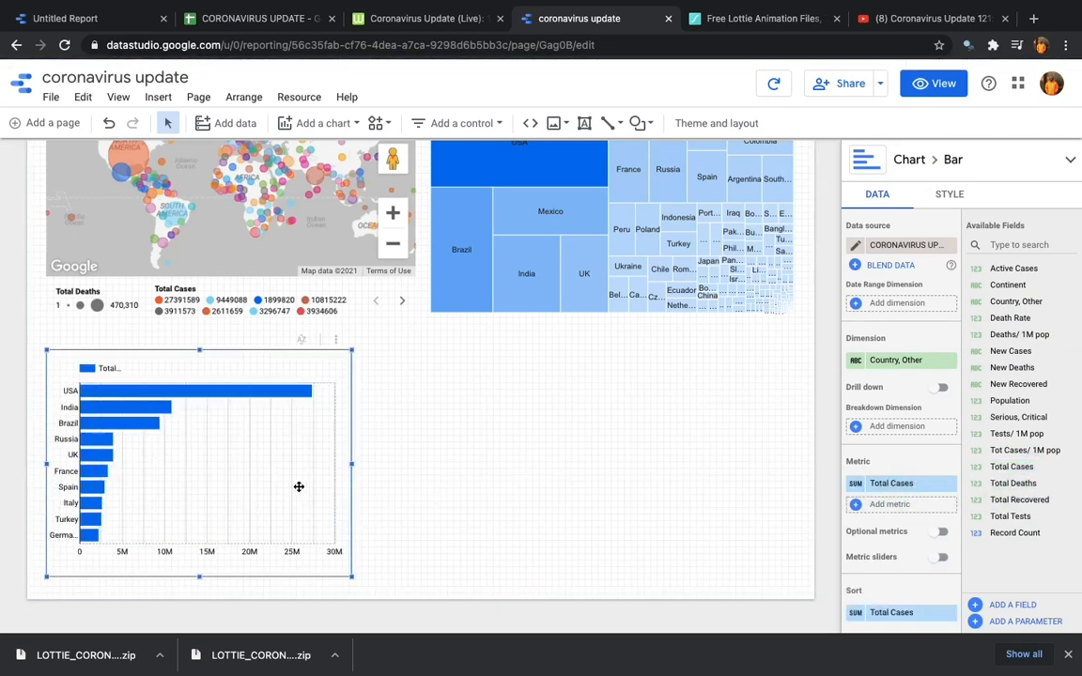
- Change the bar chart's grid color so that its grid lines are invisible
{"action": "left_click", "coordinate": [950, 194]}
{"action": "scroll", "coordinate": [920, 375], "scroll_direction": "down", "scroll_amount": 10}
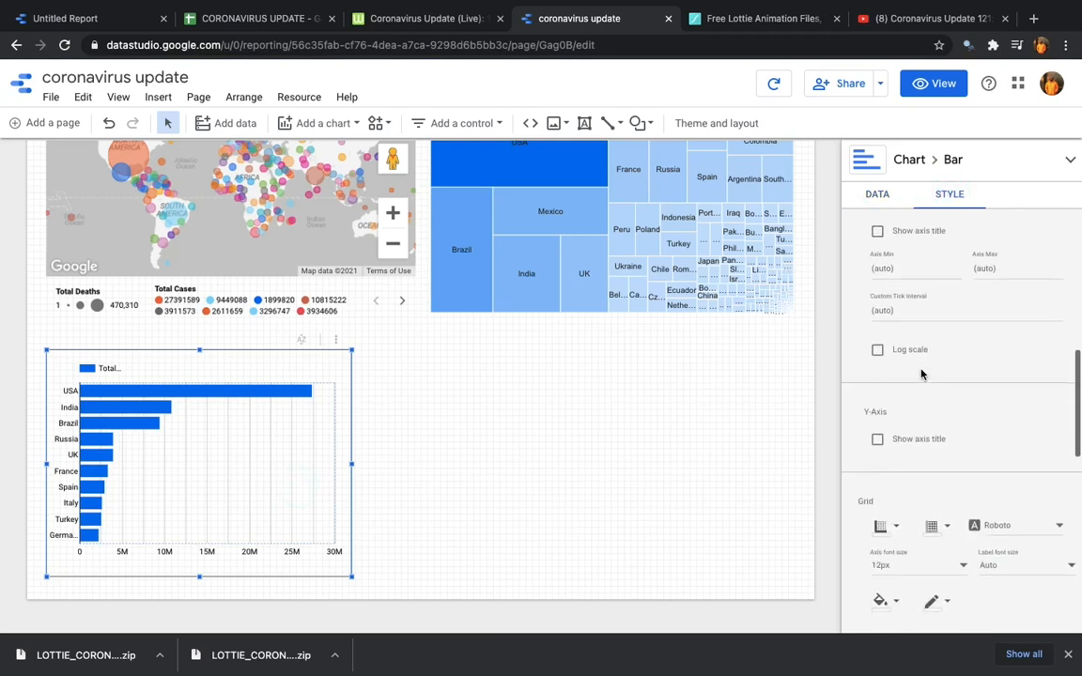
{"action": "scroll", "coordinate": [921, 375], "scroll_direction": "down", "scroll_amount": 2}
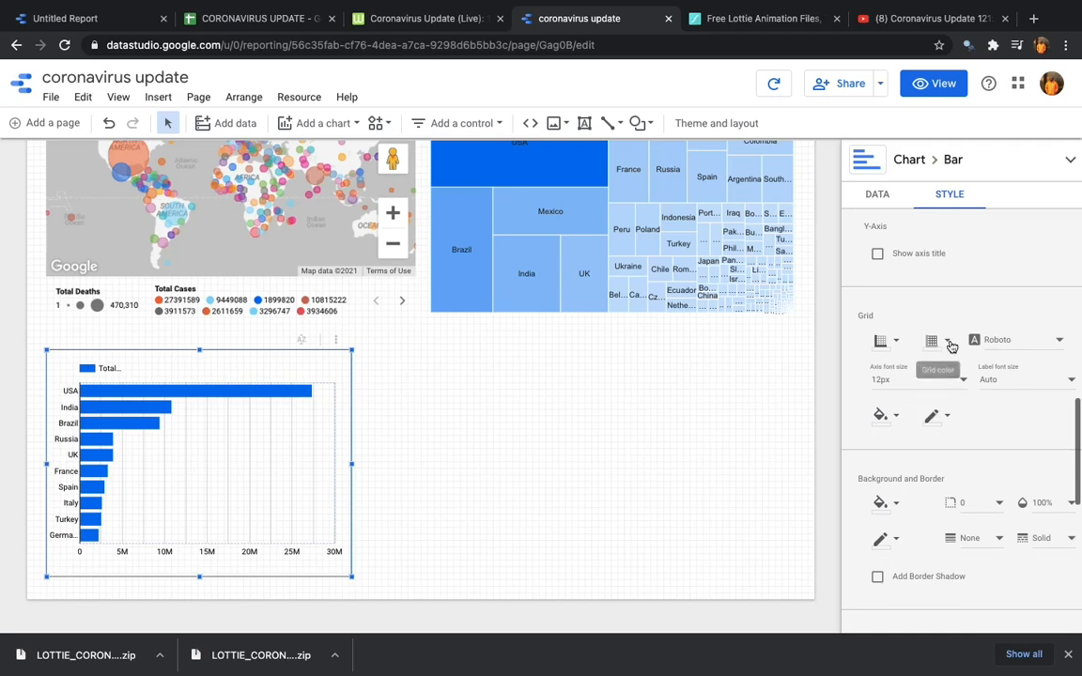
{"action": "left_click", "coordinate": [951, 346]}
{"action": "left_click", "coordinate": [974, 375]}
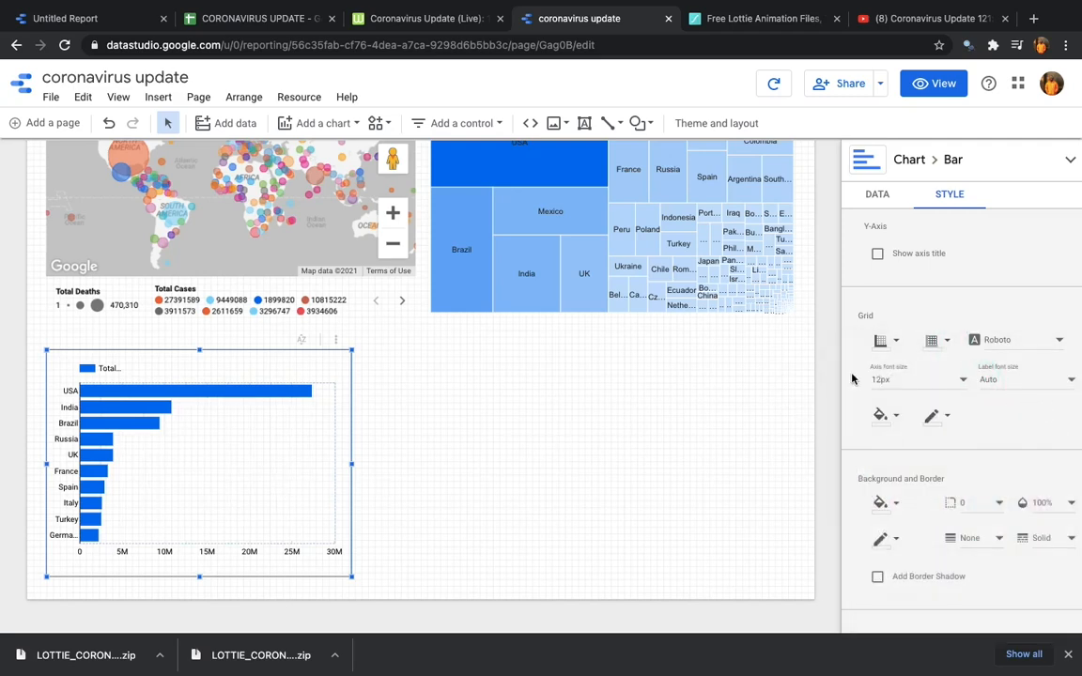
- Recolor the bar chart's bars red and deselect the chart
{"action": "scroll", "coordinate": [916, 399], "scroll_direction": "up", "scroll_amount": 12}
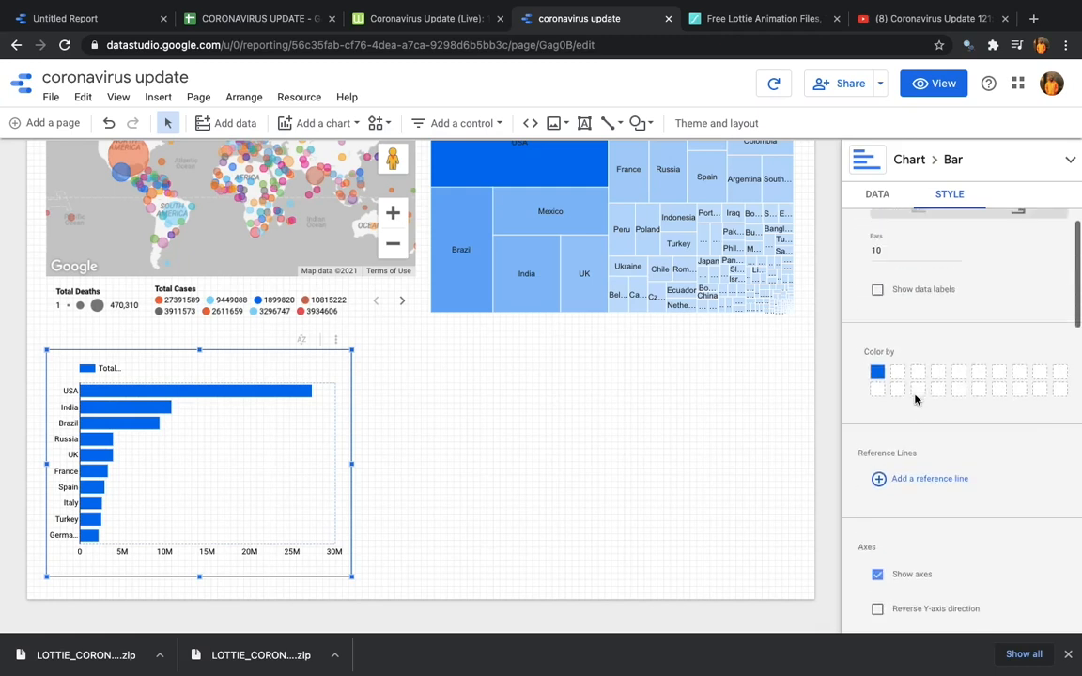
{"action": "left_click", "coordinate": [875, 415]}
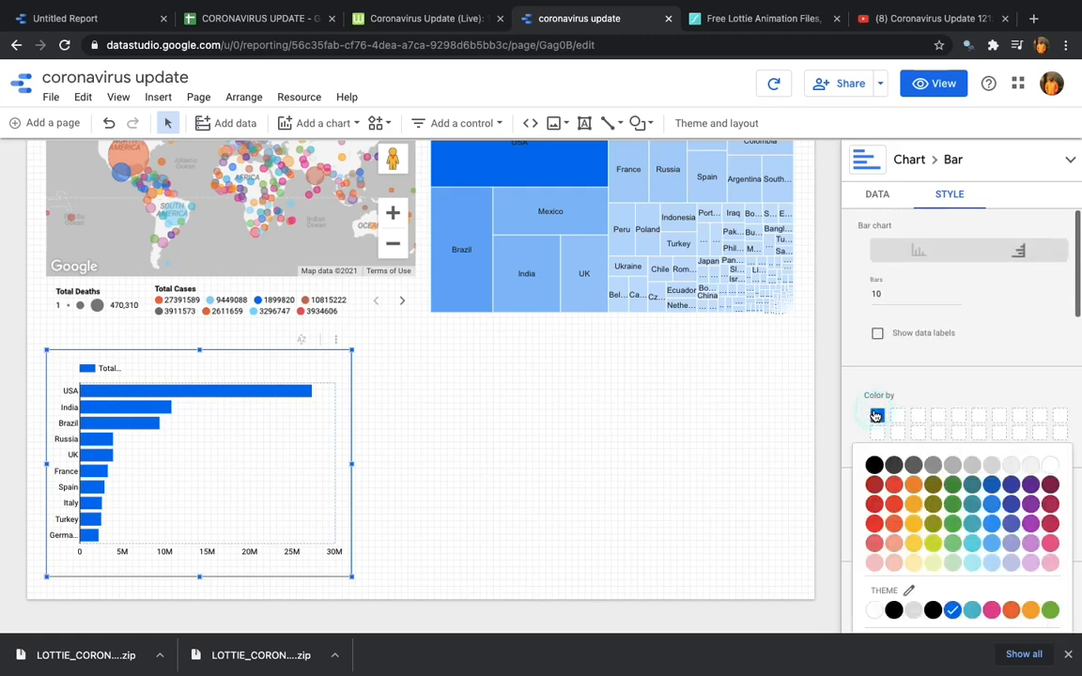
{"action": "left_click", "coordinate": [874, 524]}
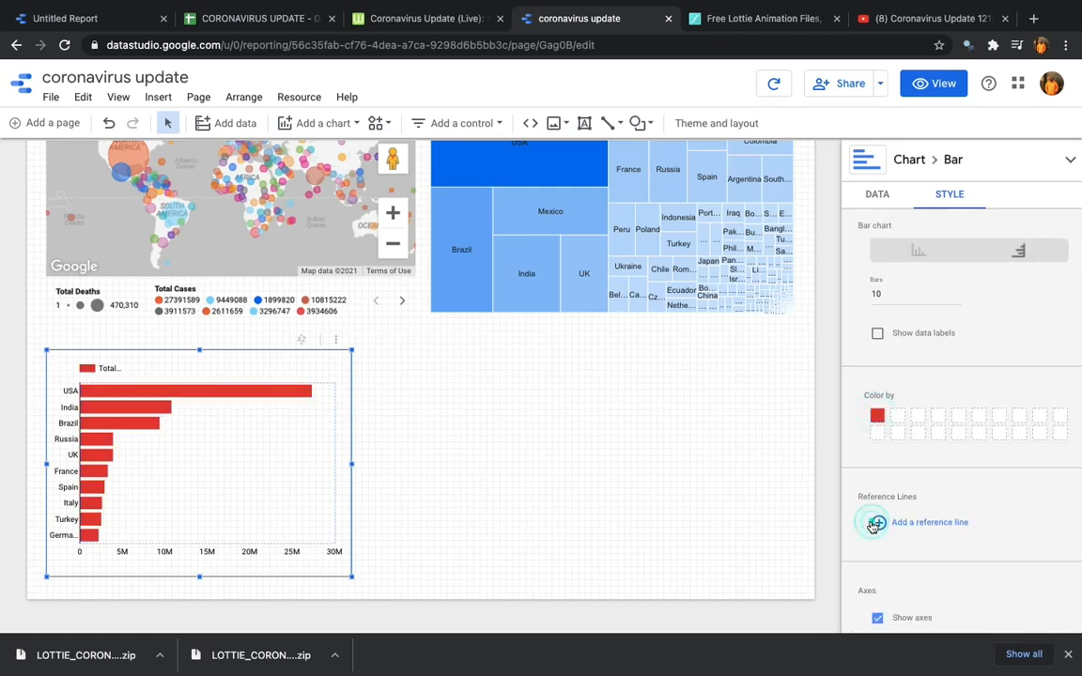
{"action": "left_click", "coordinate": [441, 460]}
- Duplicate the red bar chart and move the copy to the right until it sits beside the original at the same height
{"action": "left_click", "coordinate": [157, 444]}
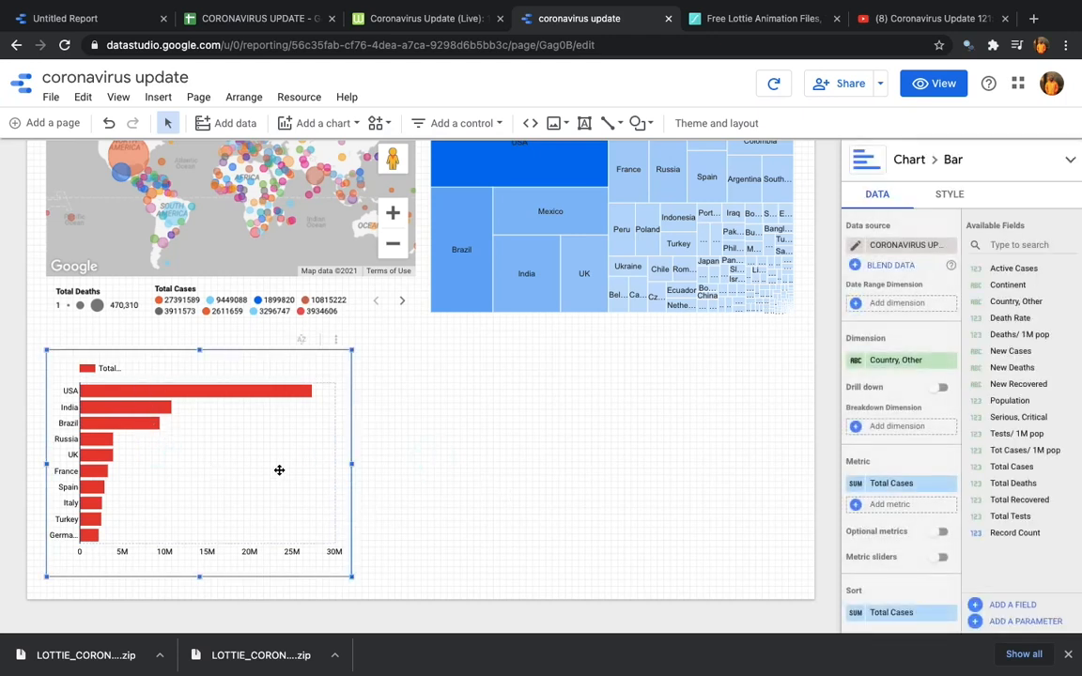
{"action": "key", "text": "ctrl+d"}
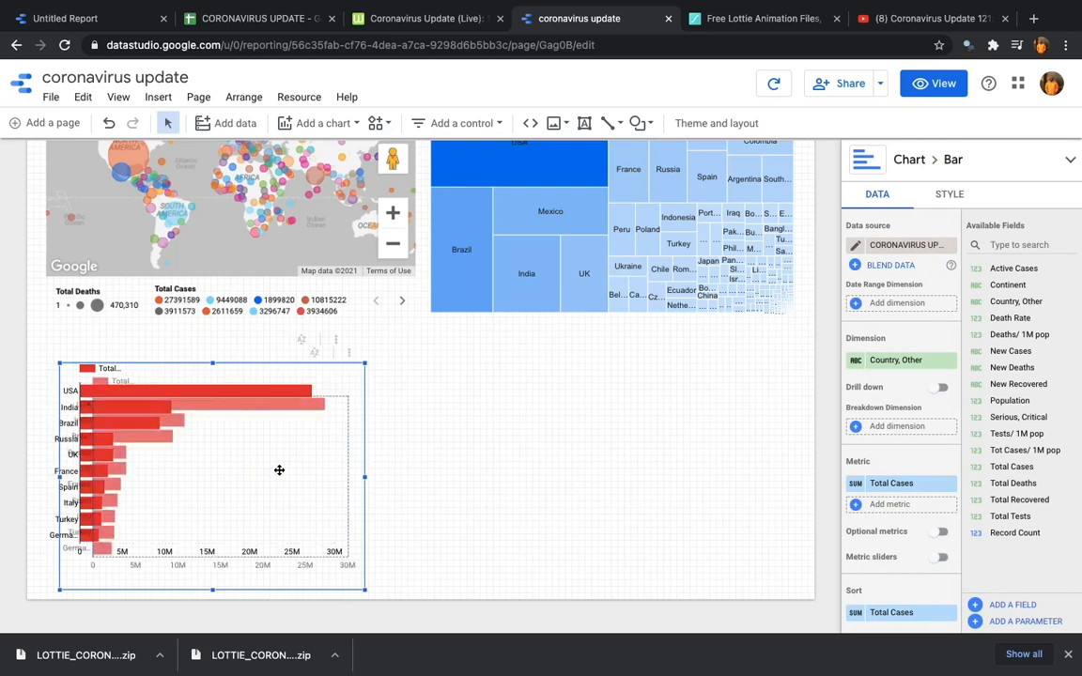
{"action": "key", "text": "Right"}
{"action": "key", "text": "Right"}
{"action": "key", "text": "Right"}
{"action": "key", "text": "Right"}
{"action": "key", "text": "Right"}
{"action": "key", "text": "Right"}
{"action": "key", "text": "Right"}
{"action": "key", "text": "Right"}
{"action": "key", "text": "Right"}
{"action": "key", "text": "Right"}
{"action": "key", "text": "Right"}
{"action": "key", "text": "Right"}
{"action": "key", "text": "Right"}
{"action": "key", "text": "Right"}
{"action": "key", "text": "Right"}
{"action": "key", "text": "Right"}
{"action": "key", "text": "Right"}
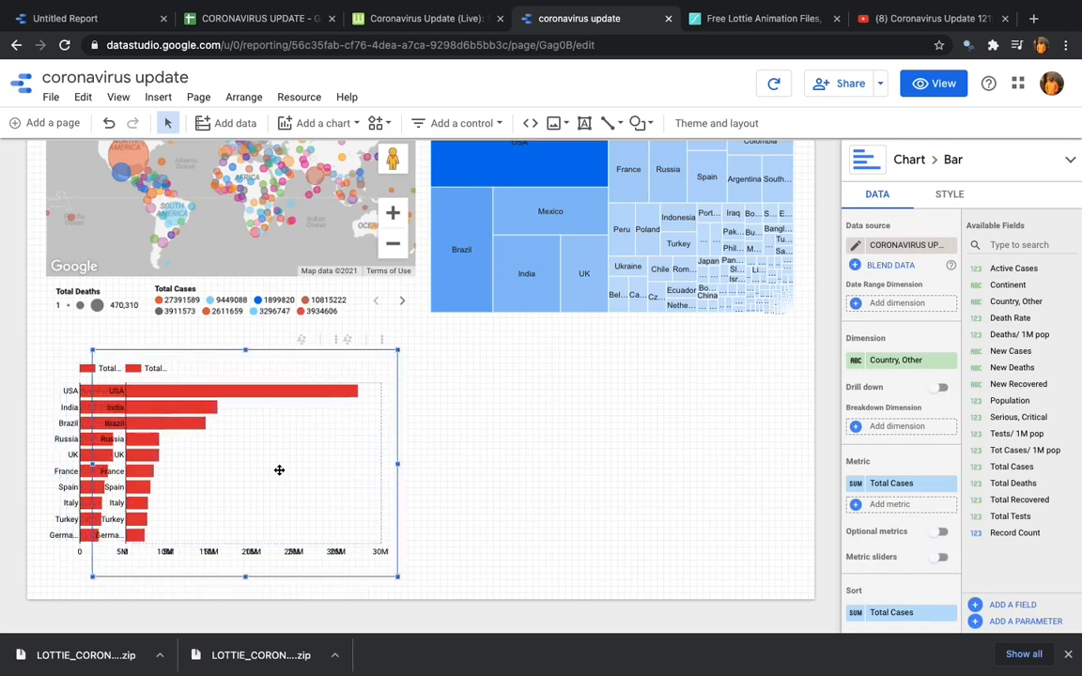
{"action": "key", "text": "Right"}
{"action": "key", "text": "Right"}
{"action": "key", "text": "Right"}
{"action": "key", "text": "Right"}
{"action": "key", "text": "Right"}
{"action": "key", "text": "Right"}
{"action": "key", "text": "Right"}
{"action": "key", "text": "Right"}
{"action": "key", "text": "Right"}
{"action": "key", "text": "Right"}
{"action": "key", "text": "Right"}
{"action": "key", "text": "Right"}
{"action": "key", "text": "Right"}
{"action": "key", "text": "Right"}
{"action": "key", "text": "Right"}
{"action": "key", "text": "Right"}
{"action": "key", "text": "Right"}
{"action": "key", "text": "Right"}
{"action": "key", "text": "Right"}
{"action": "key", "text": "Right"}
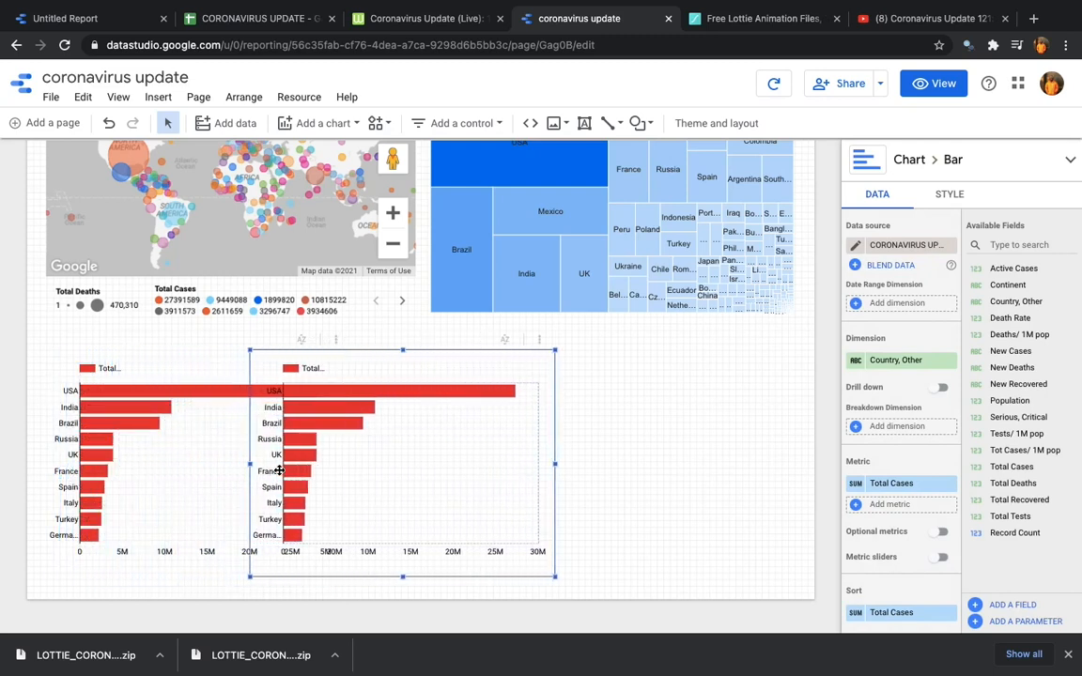
{"action": "key", "text": "Right"}
{"action": "key", "text": "Right"}
{"action": "key", "text": "Right"}
{"action": "key", "text": "Right"}
{"action": "key", "text": "Right"}
{"action": "key", "text": "Right"}
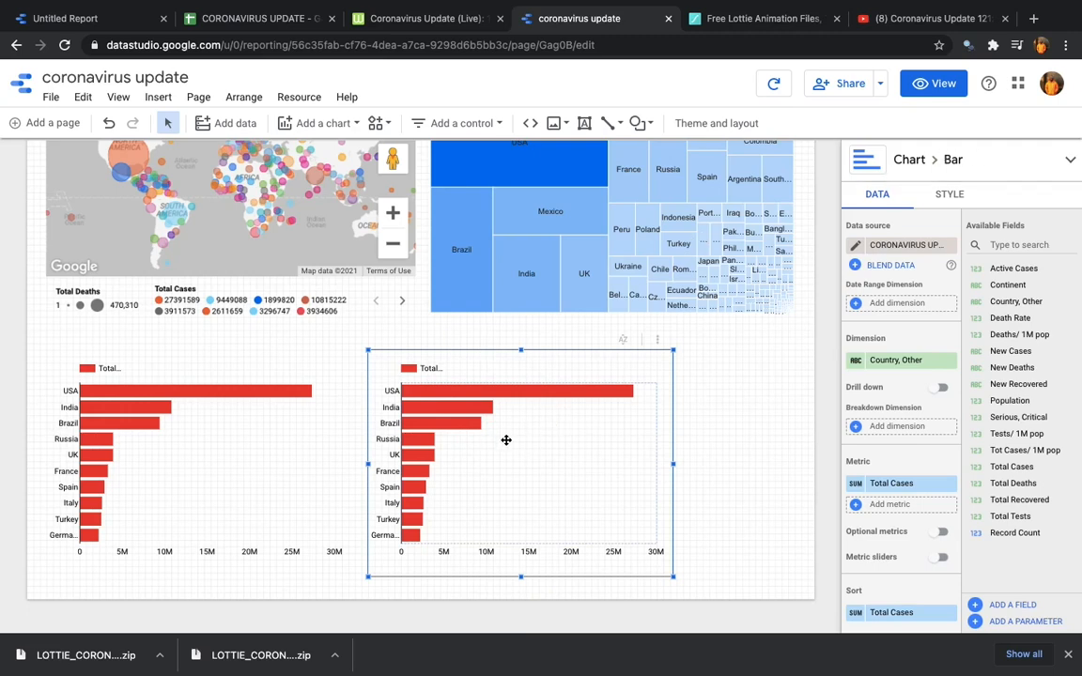
- Convert the copied bar chart to a smoothed line chart and add Total Deaths as its second metric
{"action": "left_click", "coordinate": [1070, 159]}
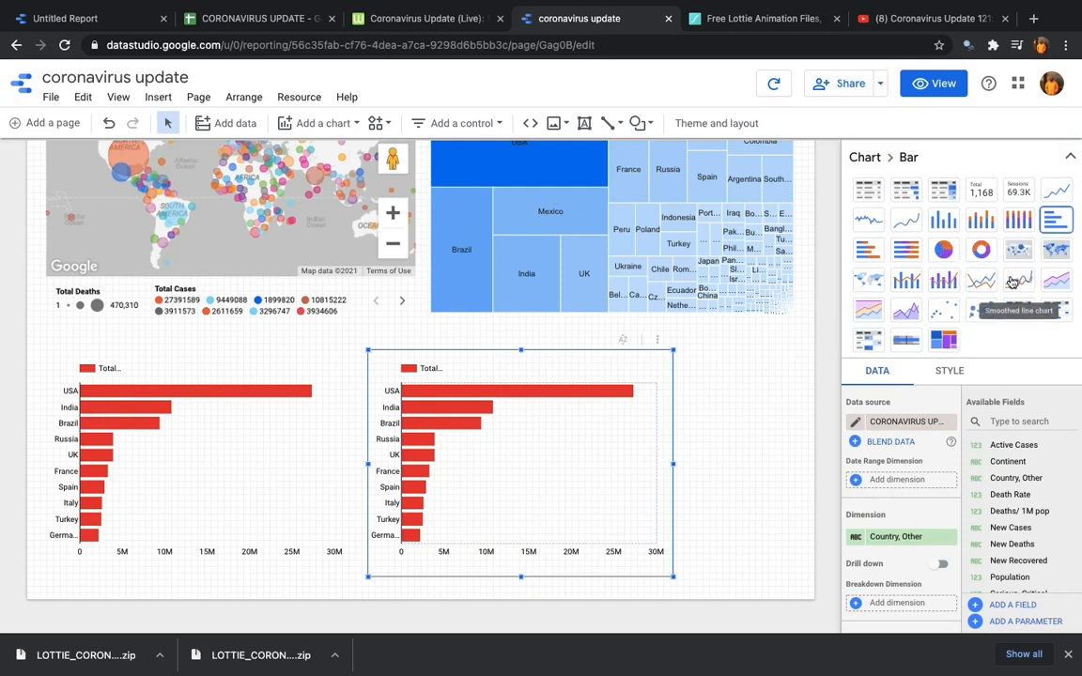
{"action": "left_click", "coordinate": [1013, 281]}
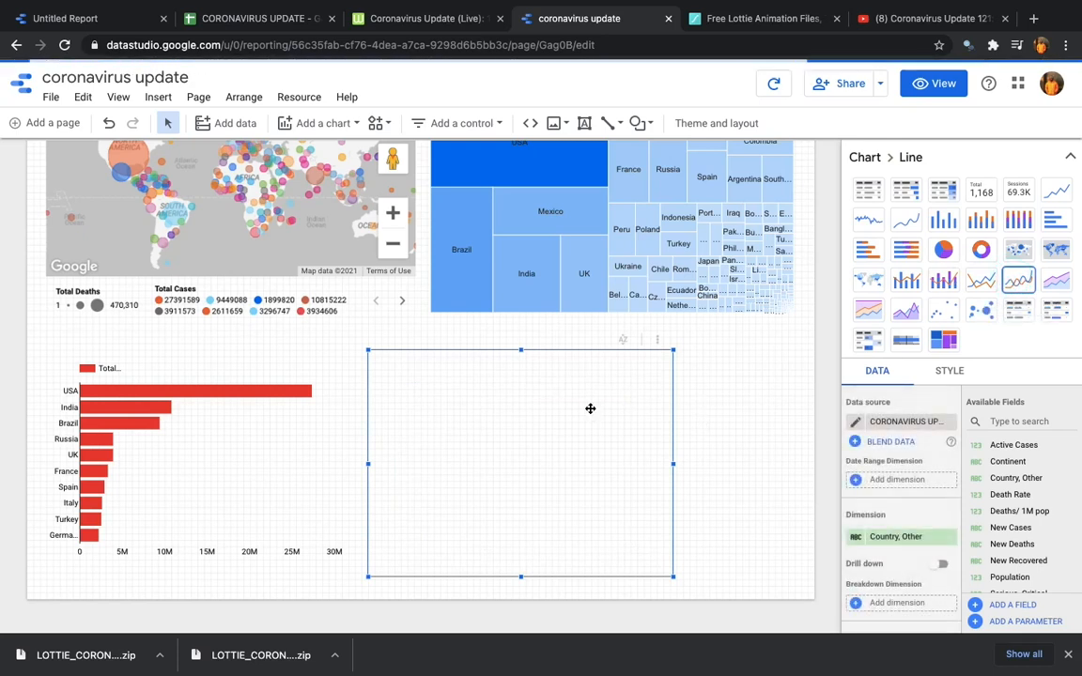
{"action": "scroll", "coordinate": [887, 459], "scroll_direction": "down", "scroll_amount": 2}
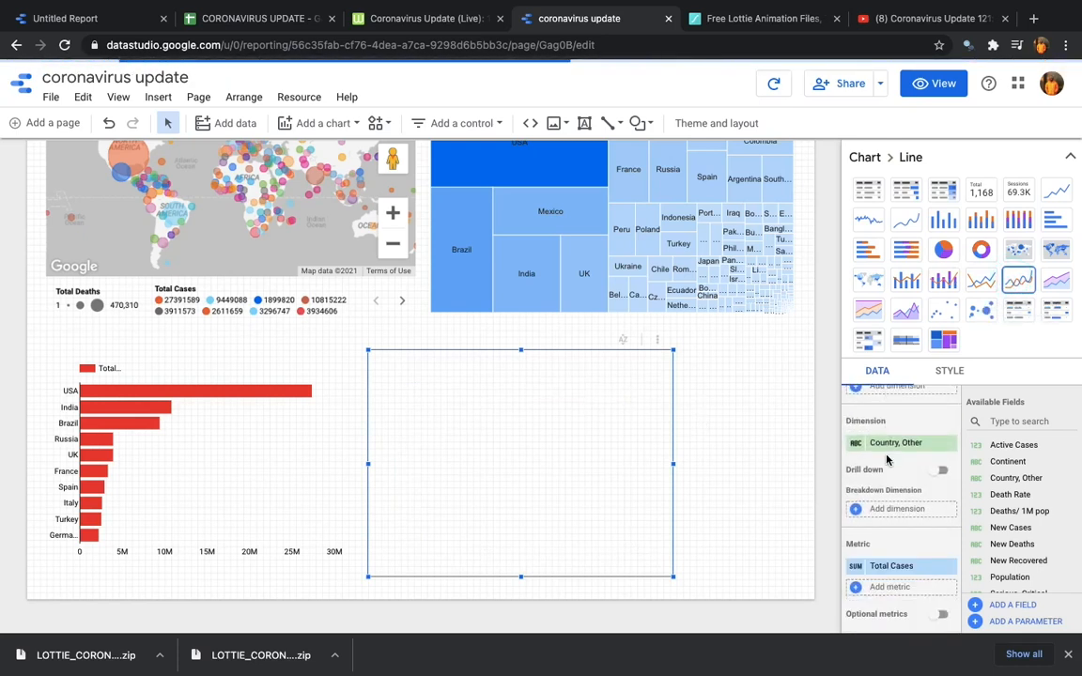
{"action": "scroll", "coordinate": [924, 555], "scroll_direction": "down", "scroll_amount": 1}
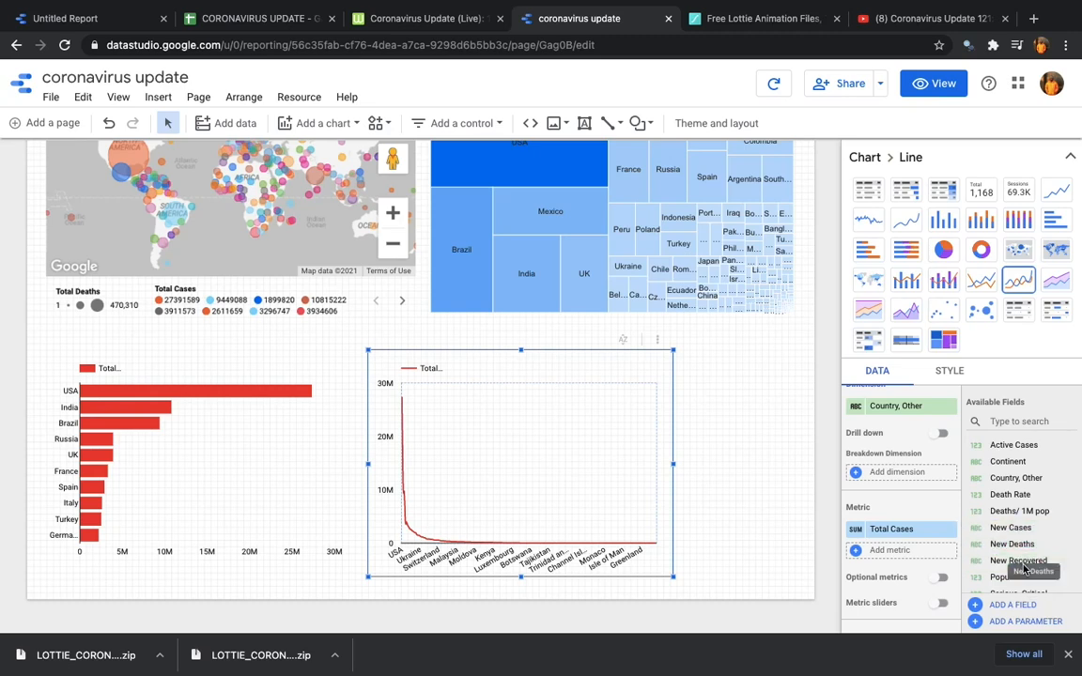
{"action": "scroll", "coordinate": [1016, 537], "scroll_direction": "down", "scroll_amount": 2}
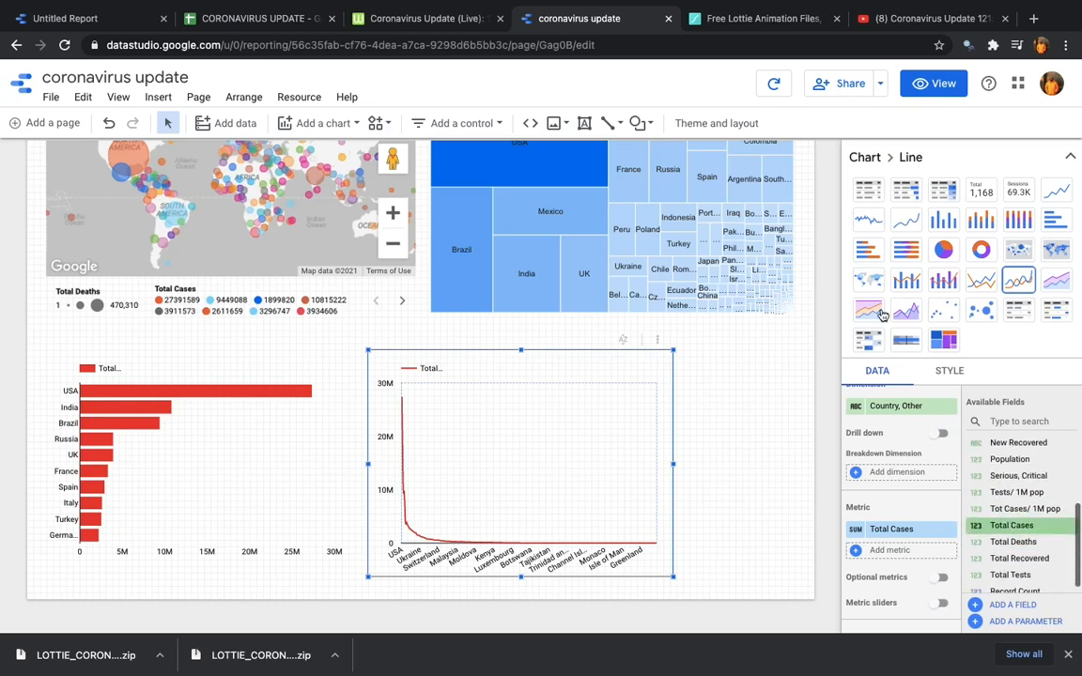
{"action": "left_click", "coordinate": [1071, 155]}
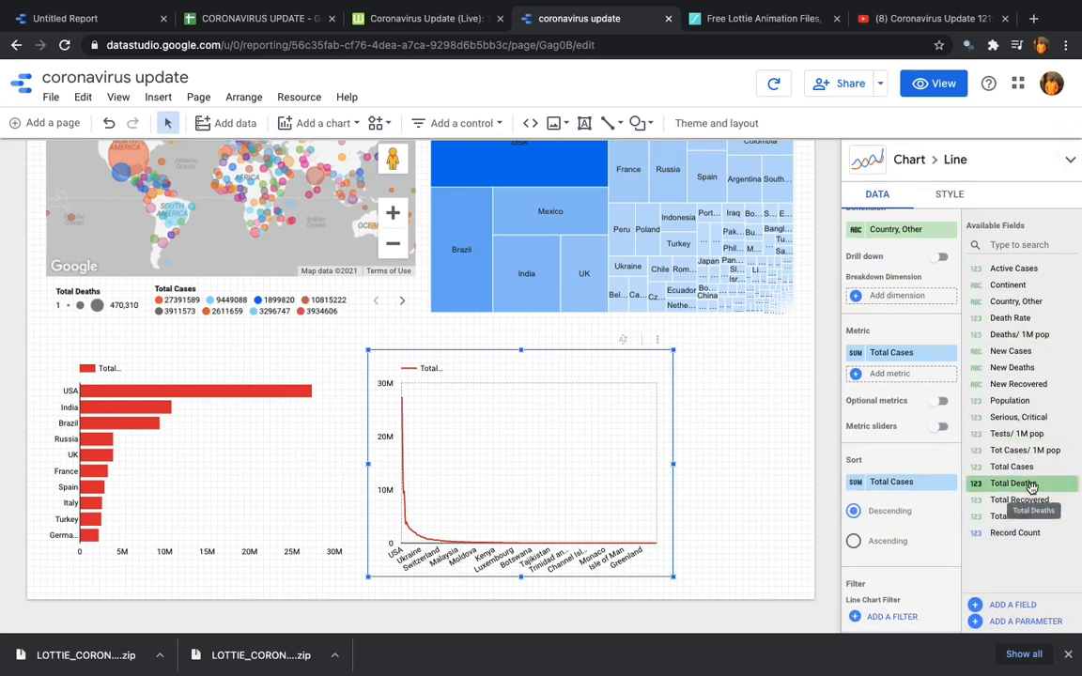
{"action": "left_click_drag", "start_coordinate": [1031, 486], "coordinate": [911, 376]}
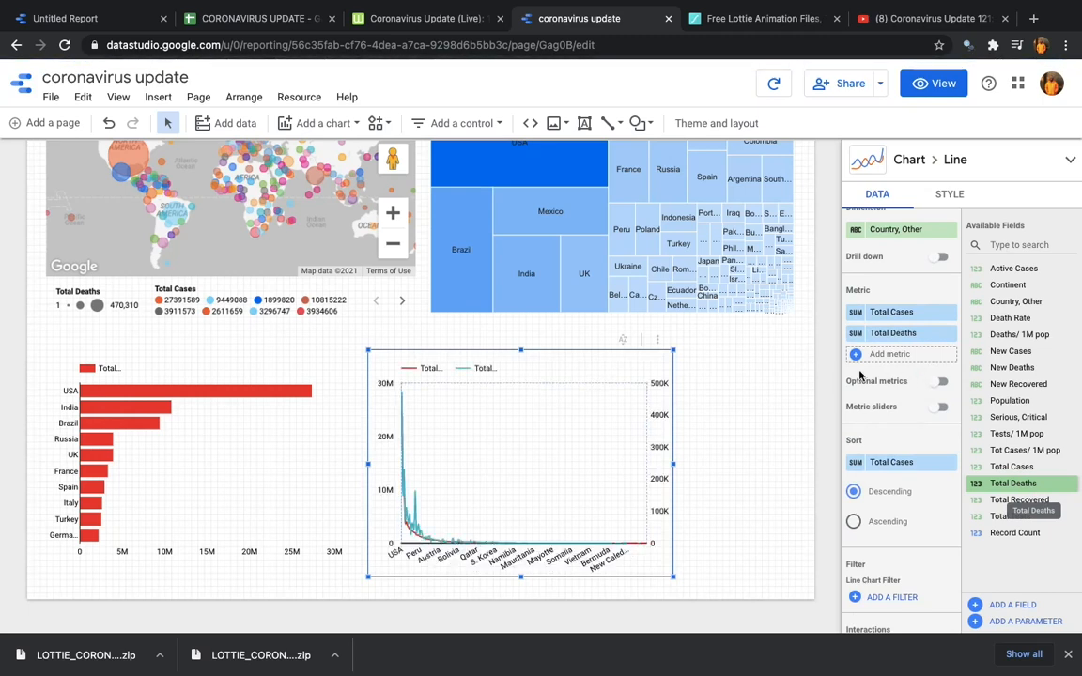
{"action": "left_click", "coordinate": [696, 394]}
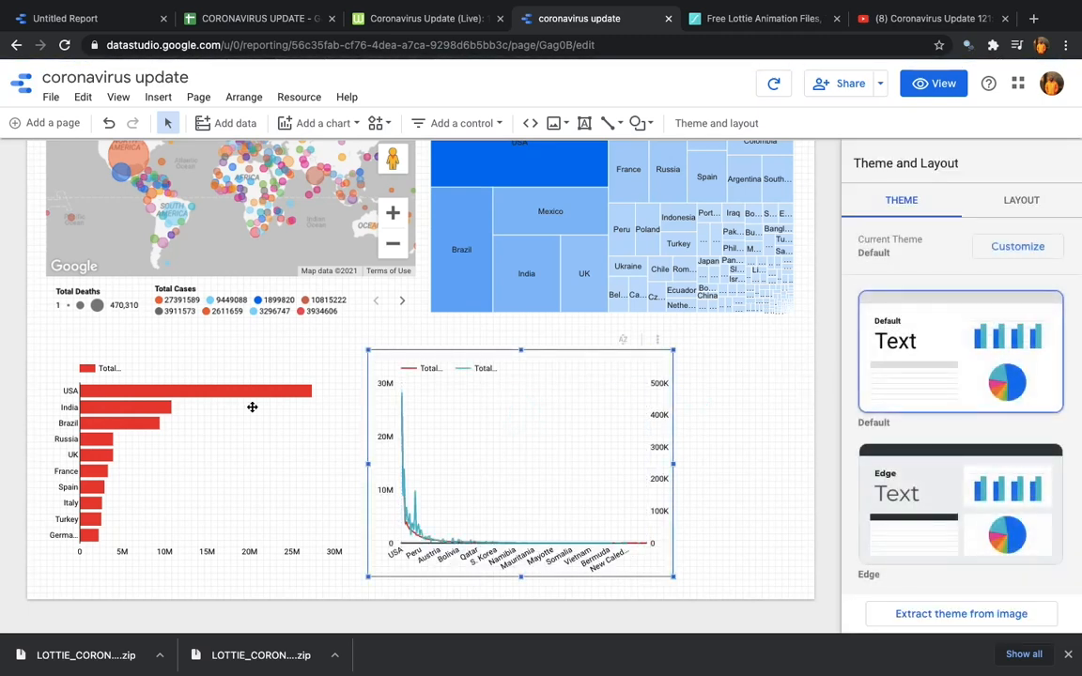
- Shrink the bar chart and the line chart from their upper-right corners to free space for a third chart
{"action": "left_click", "coordinate": [251, 406]}
{"action": "left_click", "coordinate": [460, 405]}
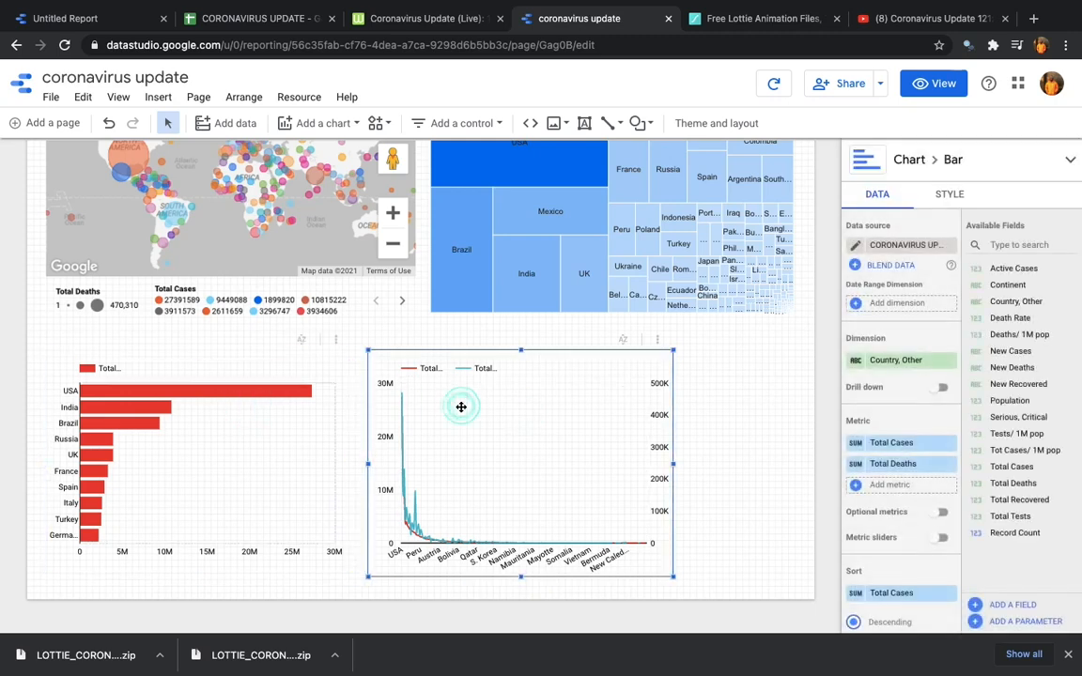
{"action": "left_click", "coordinate": [261, 405]}
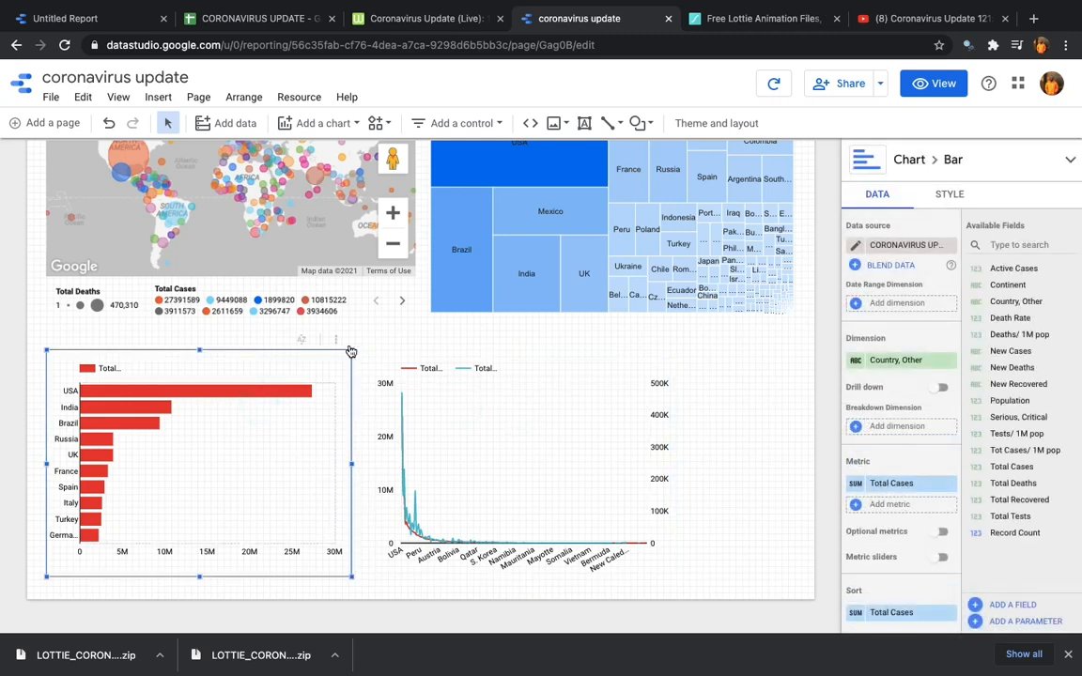
{"action": "left_click_drag", "start_coordinate": [351, 351], "coordinate": [267, 369]}
{"action": "left_click", "coordinate": [499, 411]}
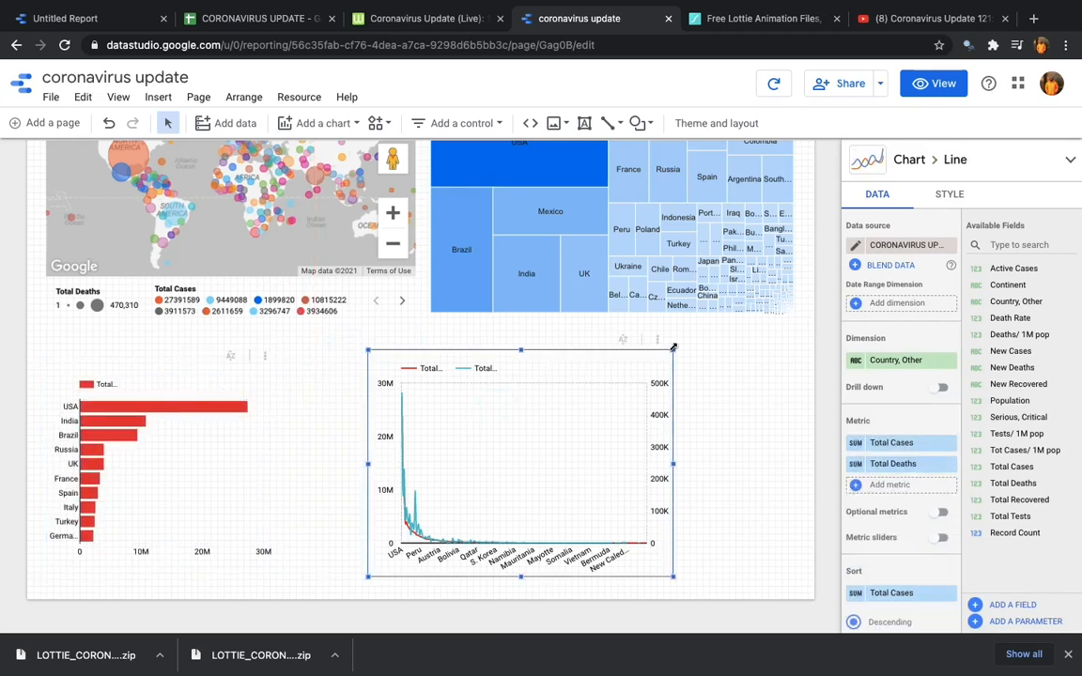
{"action": "left_click_drag", "start_coordinate": [674, 350], "coordinate": [596, 357]}
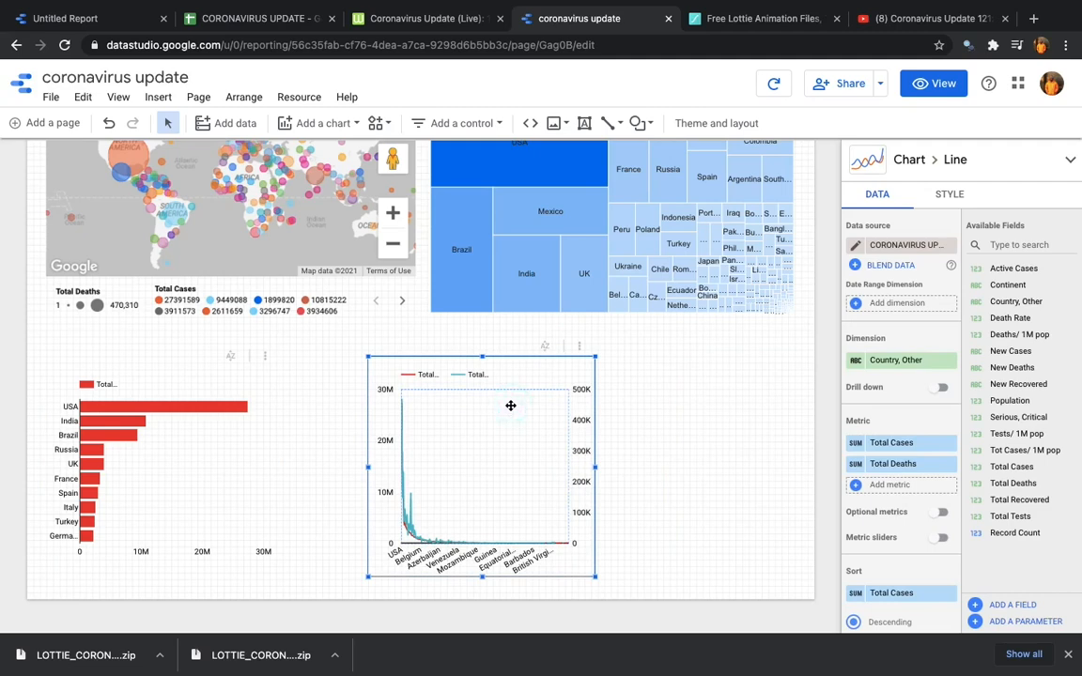
- Duplicate the line chart and move the copy to the right, near the page's edge
{"action": "key", "text": "ctrl+d"}
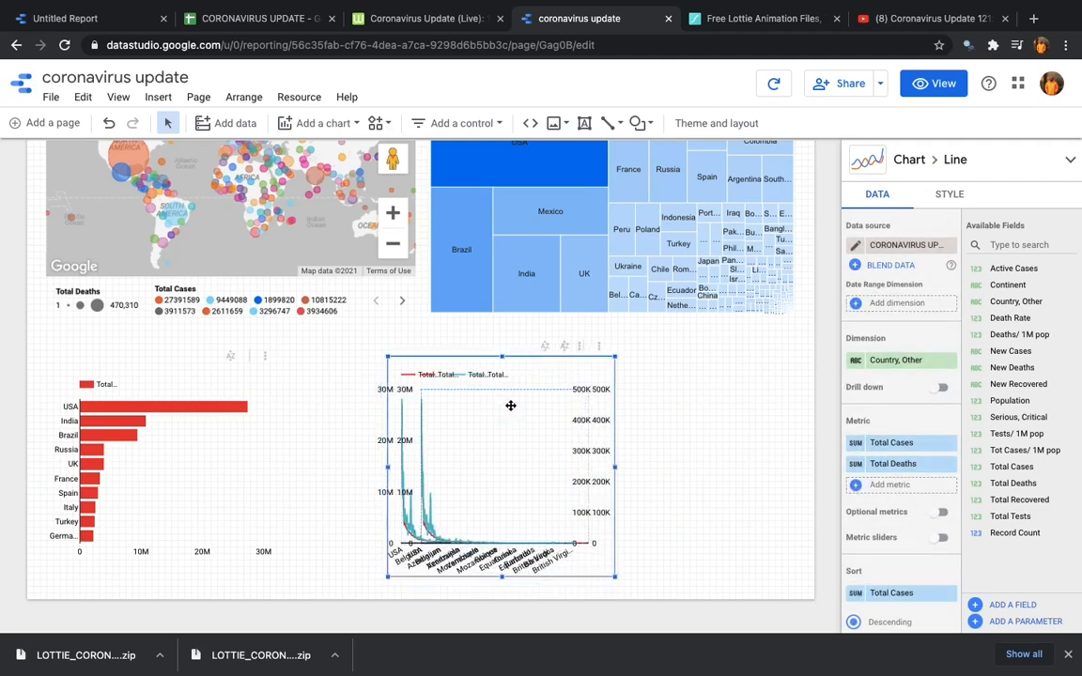
{"action": "key", "text": "Right"}
{"action": "key", "text": "Right"}
{"action": "key", "text": "Right"}
{"action": "key", "text": "Right"}
{"action": "key", "text": "Right"}
{"action": "key", "text": "Right"}
{"action": "key", "text": "Right"}
{"action": "key", "text": "Right"}
{"action": "key", "text": "Right"}
{"action": "key", "text": "Right"}
{"action": "key", "text": "Right"}
{"action": "key", "text": "Right"}
{"action": "key", "text": "Right"}
{"action": "key", "text": "Right"}
{"action": "key", "text": "Right"}
{"action": "key", "text": "Right"}
{"action": "key", "text": "Right"}
{"action": "key", "text": "Right"}
{"action": "key", "text": "Right"}
{"action": "key", "text": "Right"}
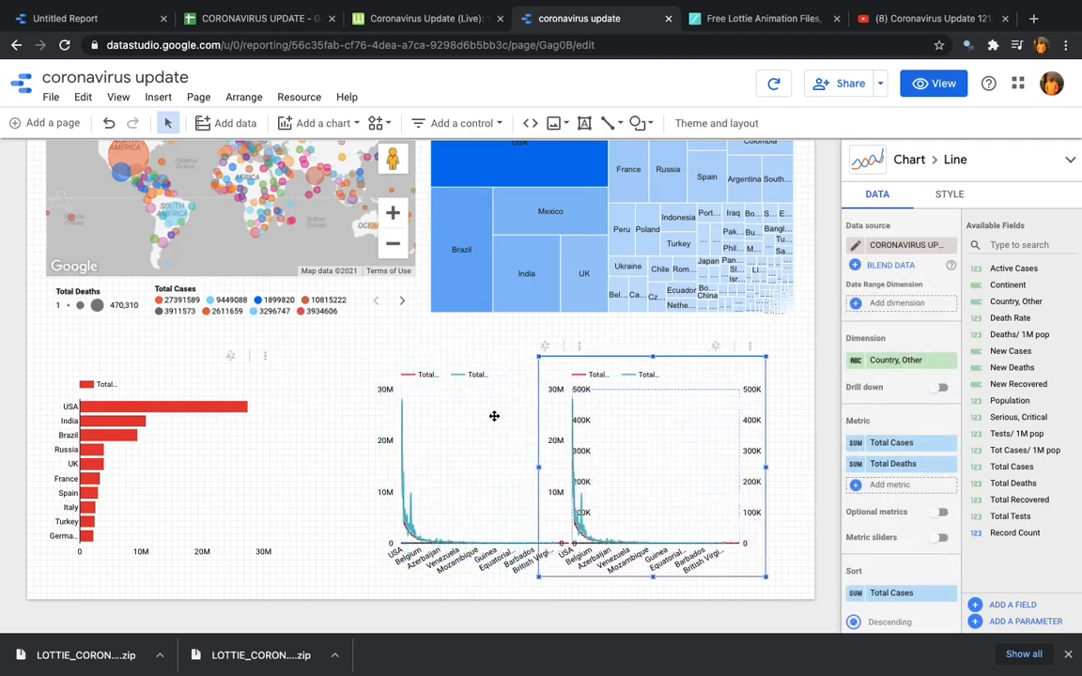
{"action": "key", "text": "Right"}
{"action": "key", "text": "Right"}
{"action": "key", "text": "Right"}
{"action": "key", "text": "Right"}
{"action": "key", "text": "Right"}
{"action": "key", "text": "Right"}
- Move the original line chart left to space it evenly between the bar chart and the copied line chart
{"action": "left_click", "coordinate": [459, 437]}
{"action": "key", "text": "Left"}
{"action": "key", "text": "Left"}
{"action": "key", "text": "Left"}
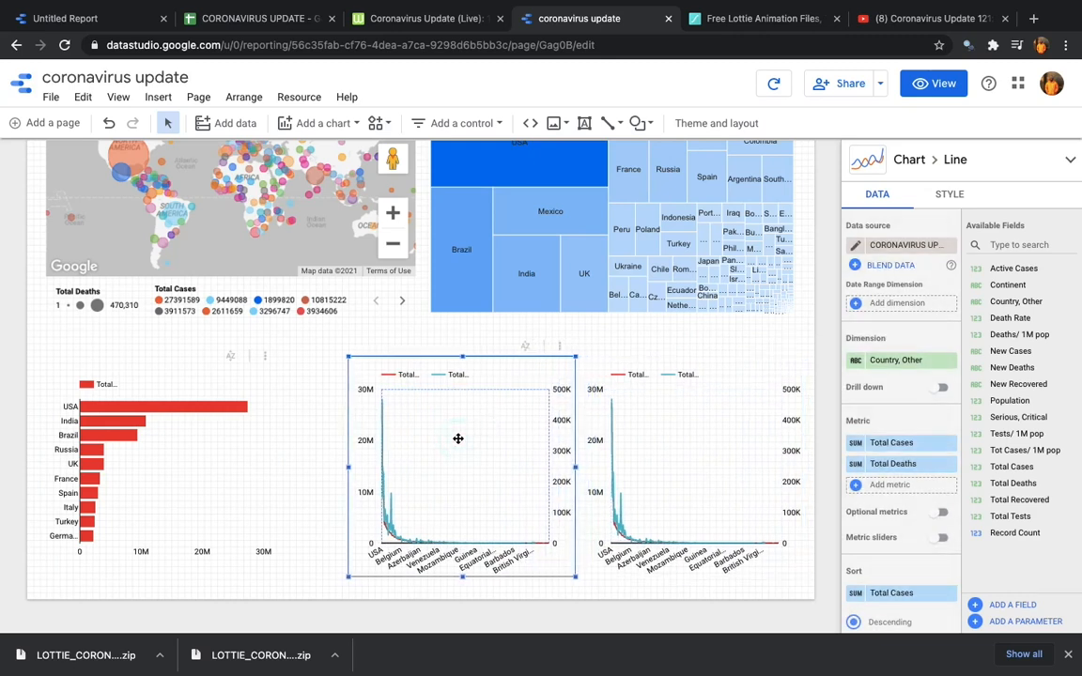
{"action": "key", "text": "Left"}
{"action": "key", "text": "Left"}
{"action": "key", "text": "Left"}
{"action": "key", "text": "Left"}
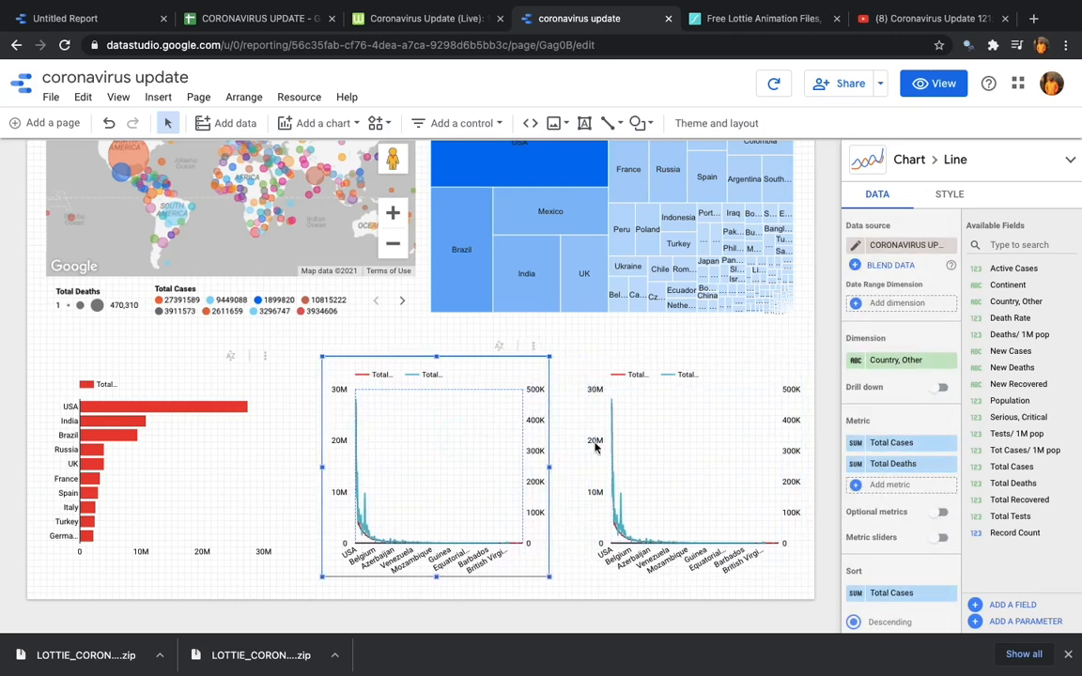
- Convert the copied line chart near the page's edge to a pie chart
{"action": "left_click", "coordinate": [669, 447]}
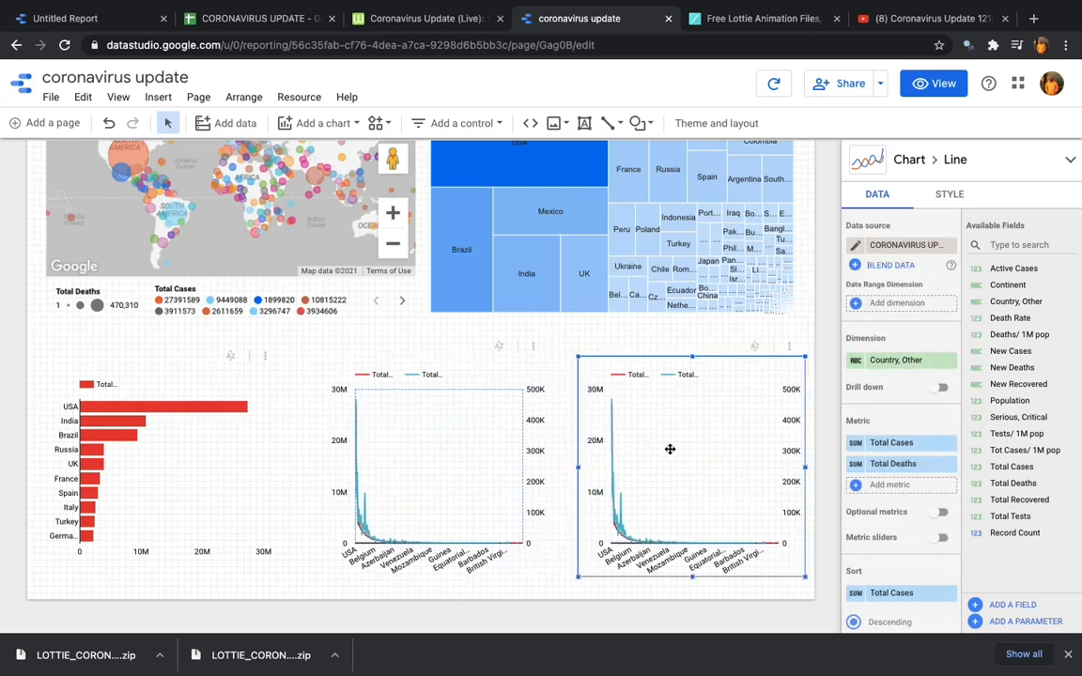
{"action": "left_click", "coordinate": [947, 196]}
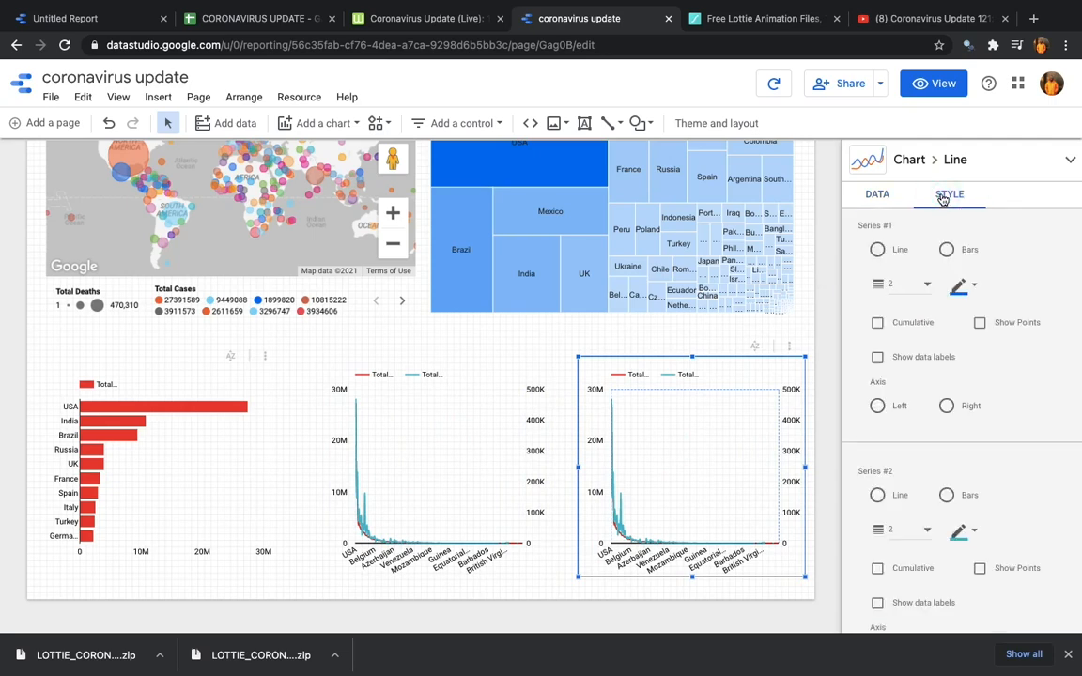
{"action": "left_click", "coordinate": [1068, 160]}
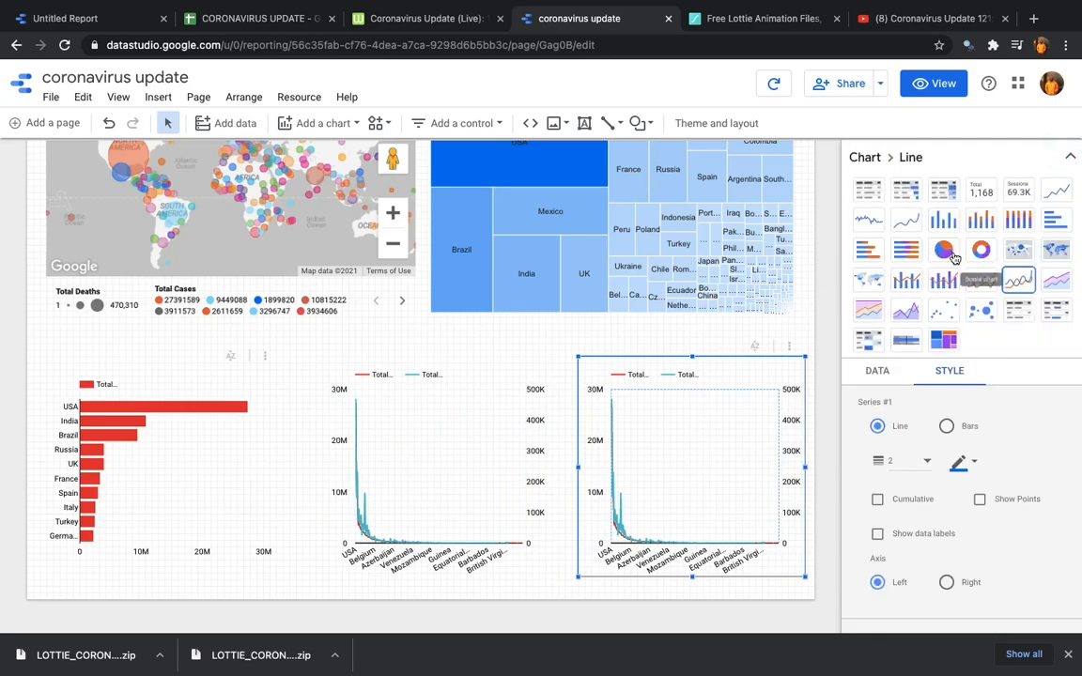
{"action": "left_click", "coordinate": [946, 252]}
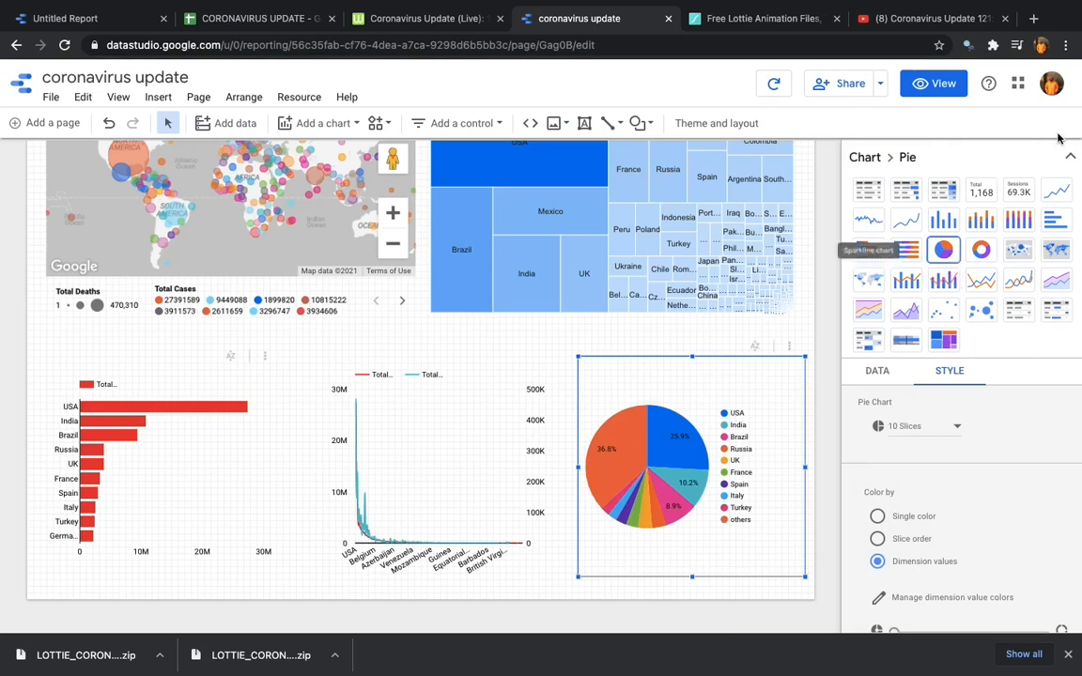
{"action": "left_click", "coordinate": [1071, 159]}
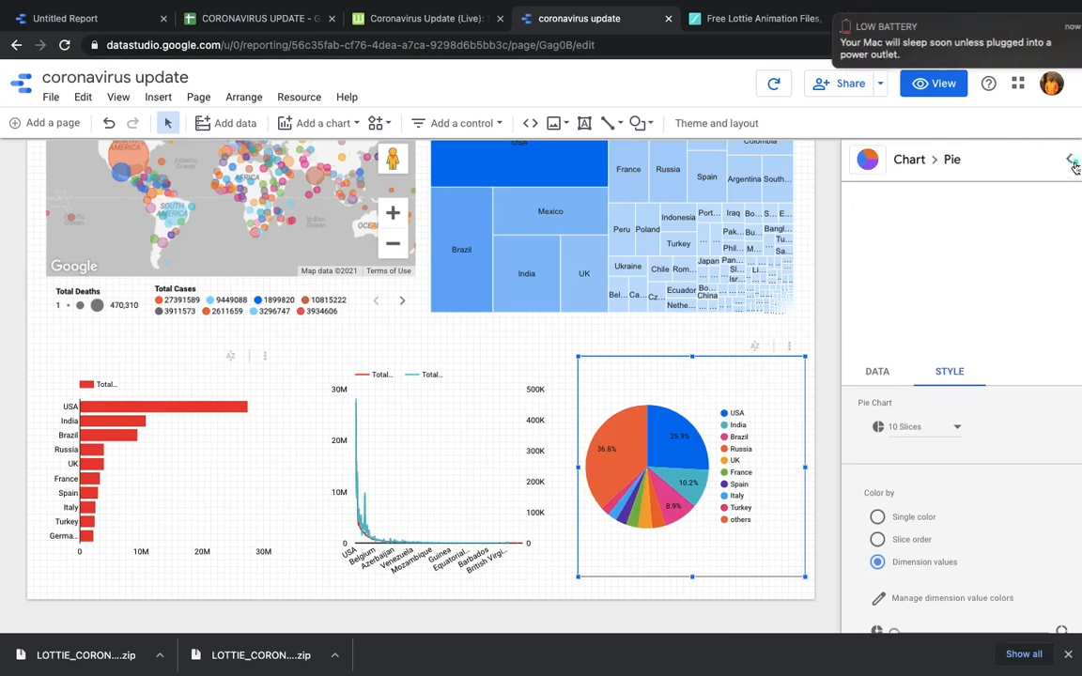
- Apply the Constellation theme to the whole report
{"action": "left_click", "coordinate": [810, 327]}
{"action": "scroll", "coordinate": [807, 328], "scroll_direction": "up", "scroll_amount": 10}
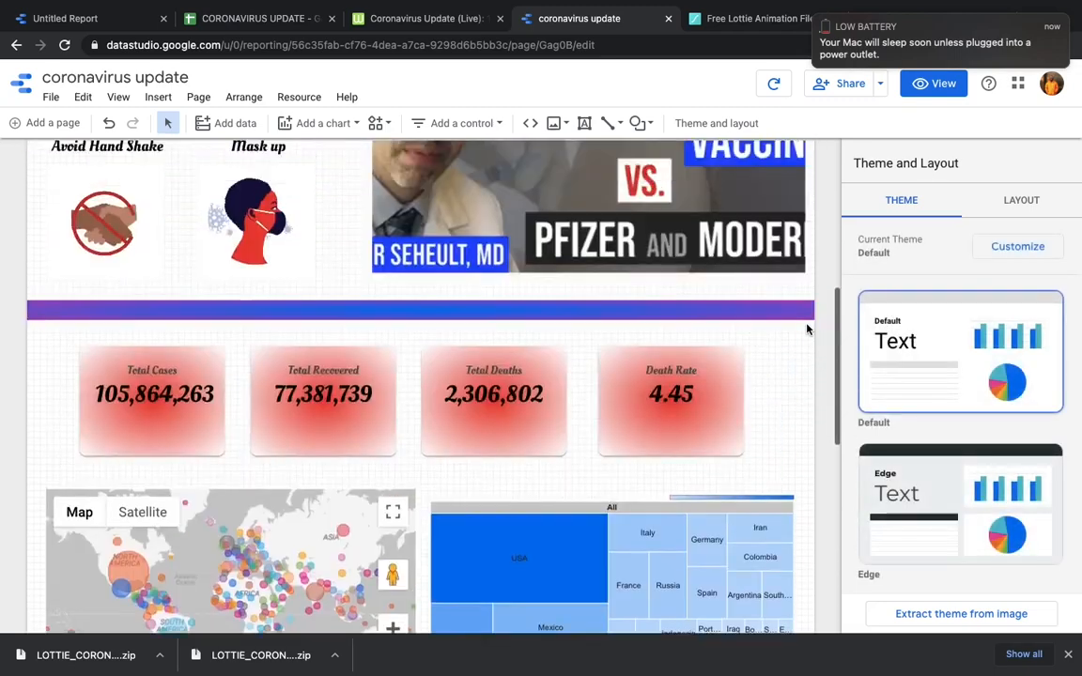
{"action": "scroll", "coordinate": [806, 328], "scroll_direction": "down", "scroll_amount": 10}
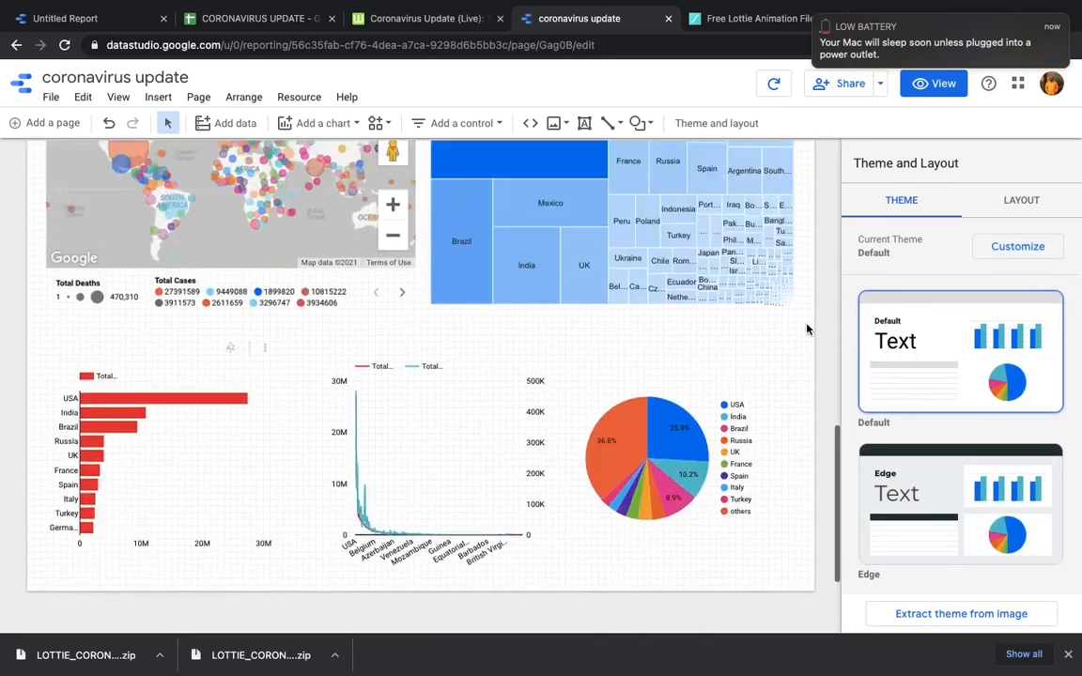
{"action": "scroll", "coordinate": [806, 328], "scroll_direction": "up", "scroll_amount": 4}
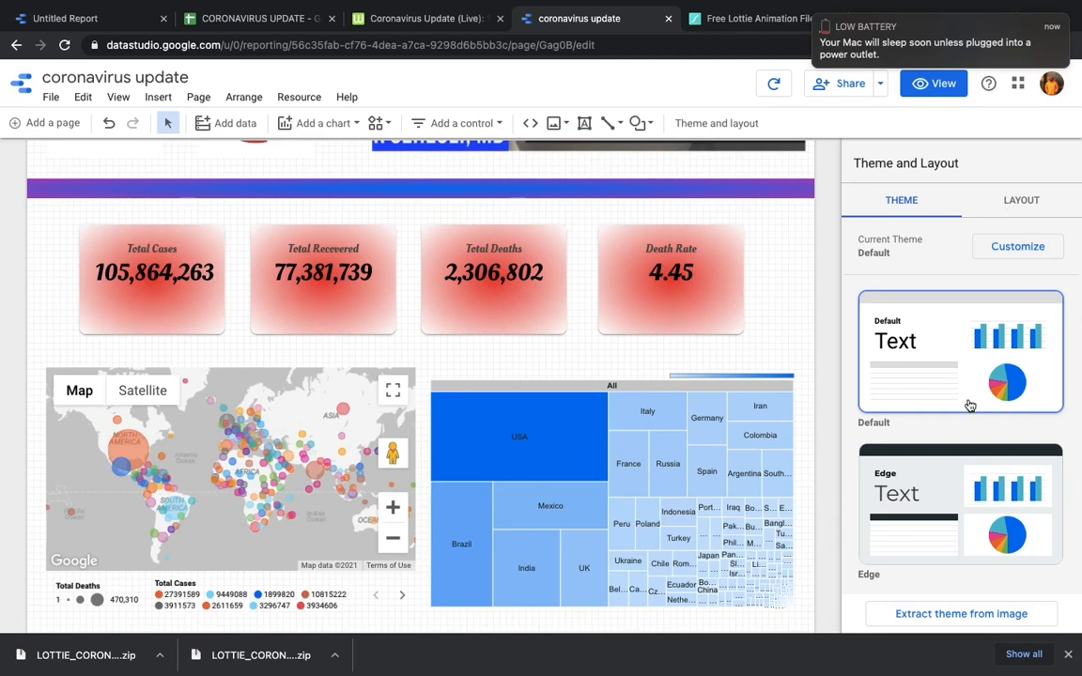
{"action": "scroll", "coordinate": [969, 406], "scroll_direction": "down", "scroll_amount": 4}
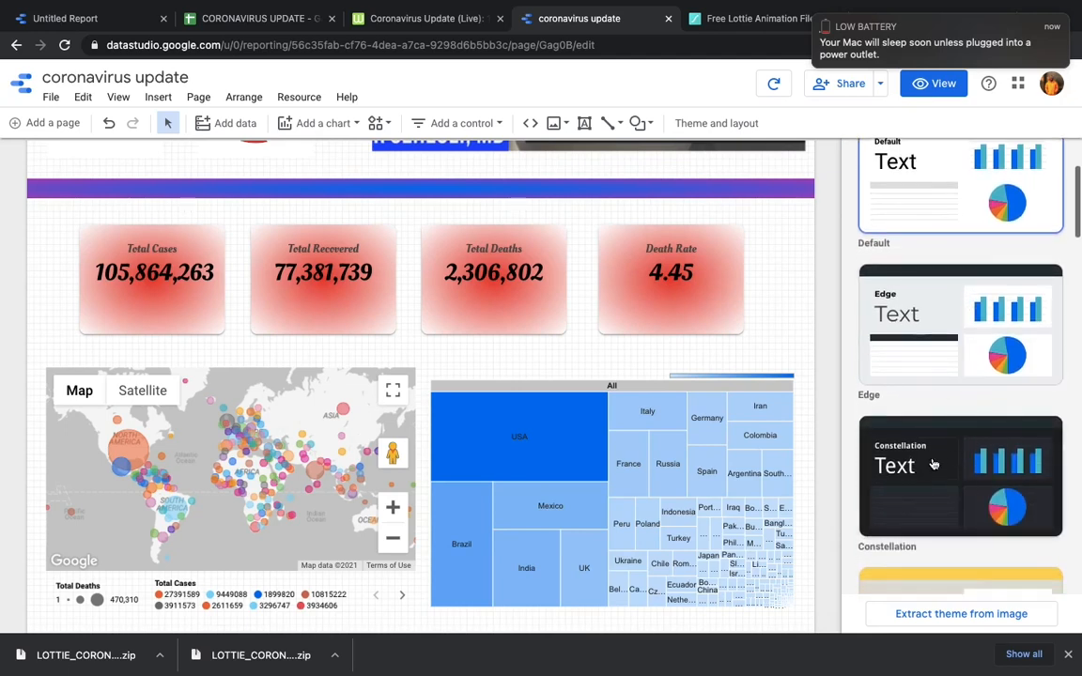
{"action": "left_click", "coordinate": [935, 469]}
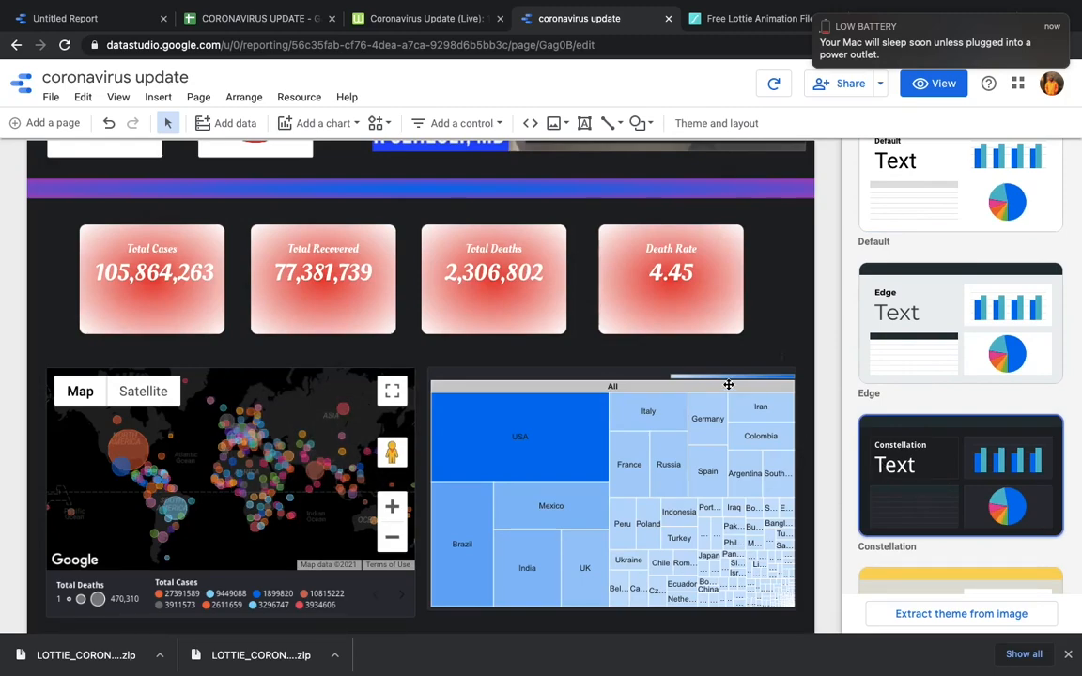
- Examine how the header, precaution images, scorecards, map, treemap and bottom charts look in the dark theme
{"action": "scroll", "coordinate": [727, 385], "scroll_direction": "down", "scroll_amount": 5}
{"action": "scroll", "coordinate": [728, 387], "scroll_direction": "up", "scroll_amount": 3}
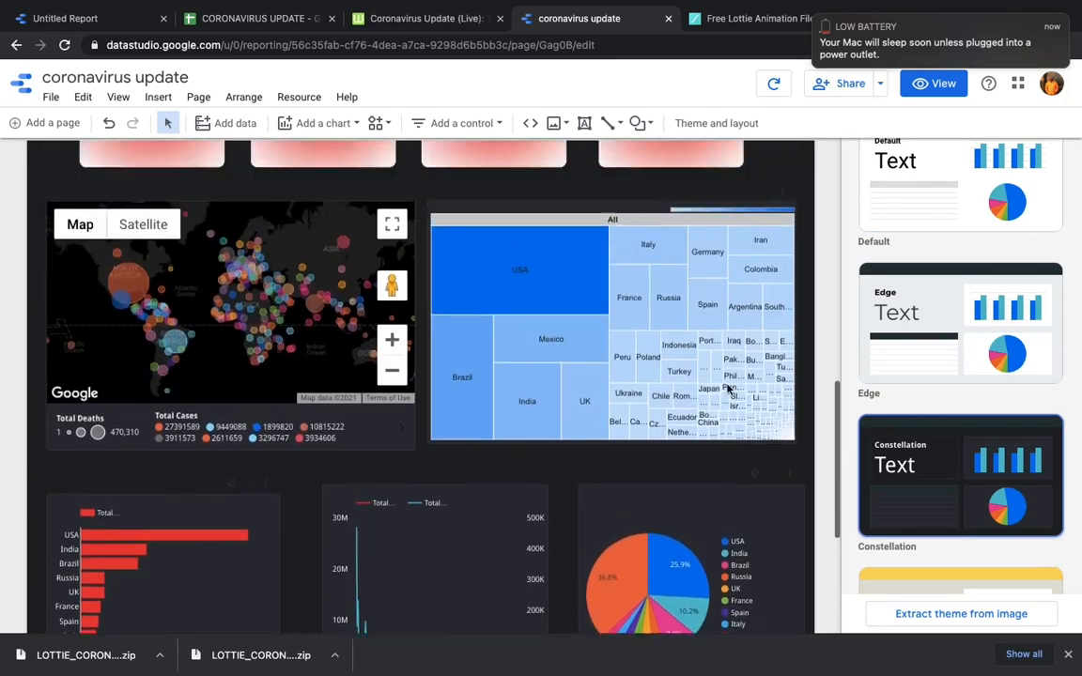
{"action": "scroll", "coordinate": [728, 385], "scroll_direction": "up", "scroll_amount": 10}
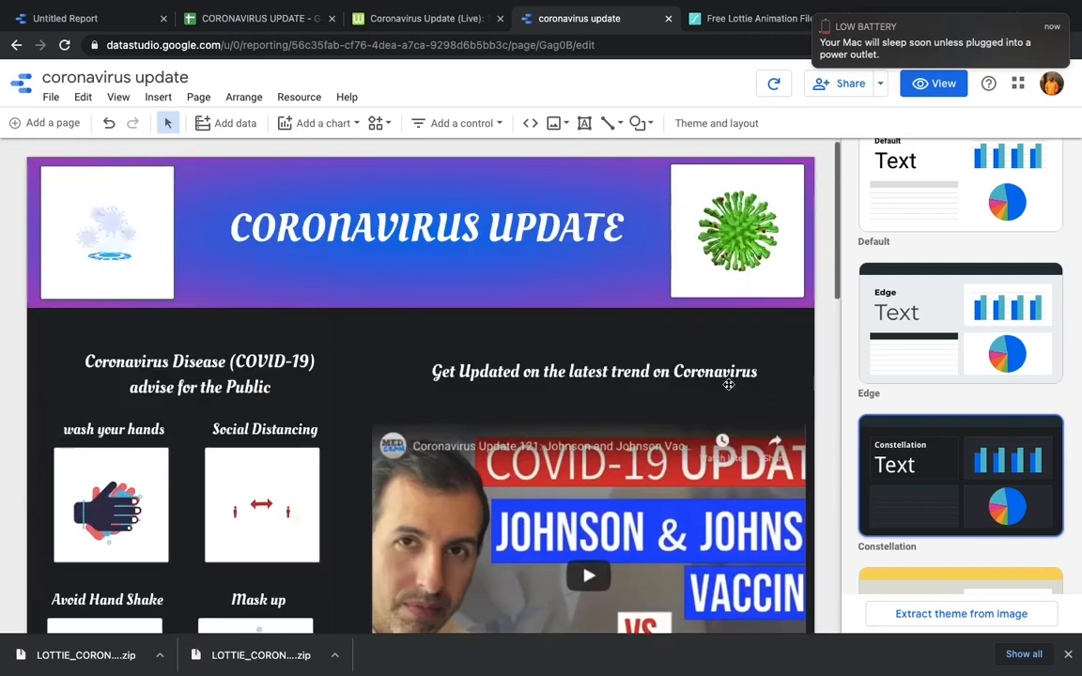
{"action": "scroll", "coordinate": [728, 385], "scroll_direction": "down", "scroll_amount": 8}
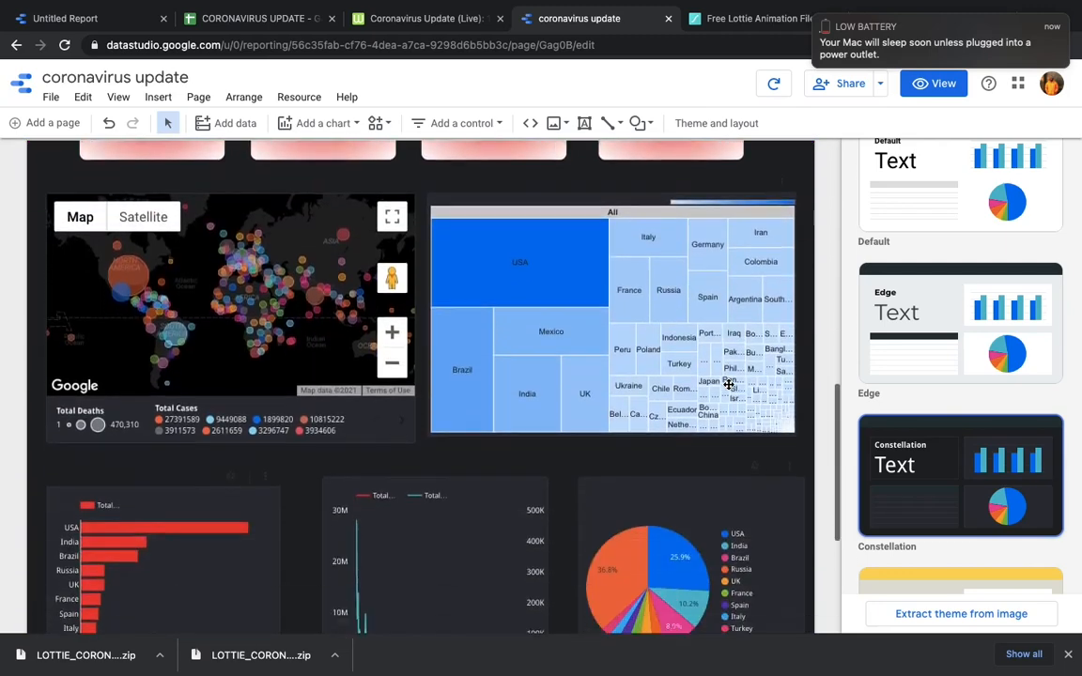
{"action": "scroll", "coordinate": [728, 385], "scroll_direction": "down", "scroll_amount": 2}
{"action": "scroll", "coordinate": [728, 385], "scroll_direction": "up", "scroll_amount": 10}
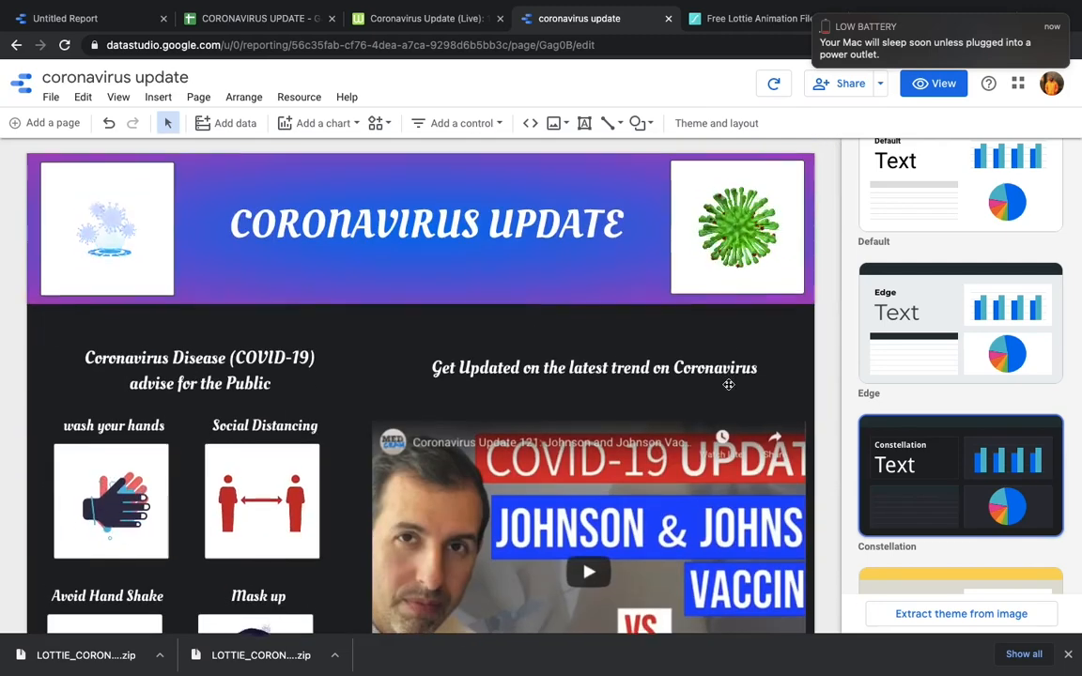
{"action": "scroll", "coordinate": [728, 384], "scroll_direction": "down", "scroll_amount": 3}
{"action": "scroll", "coordinate": [728, 384], "scroll_direction": "down", "scroll_amount": 10}
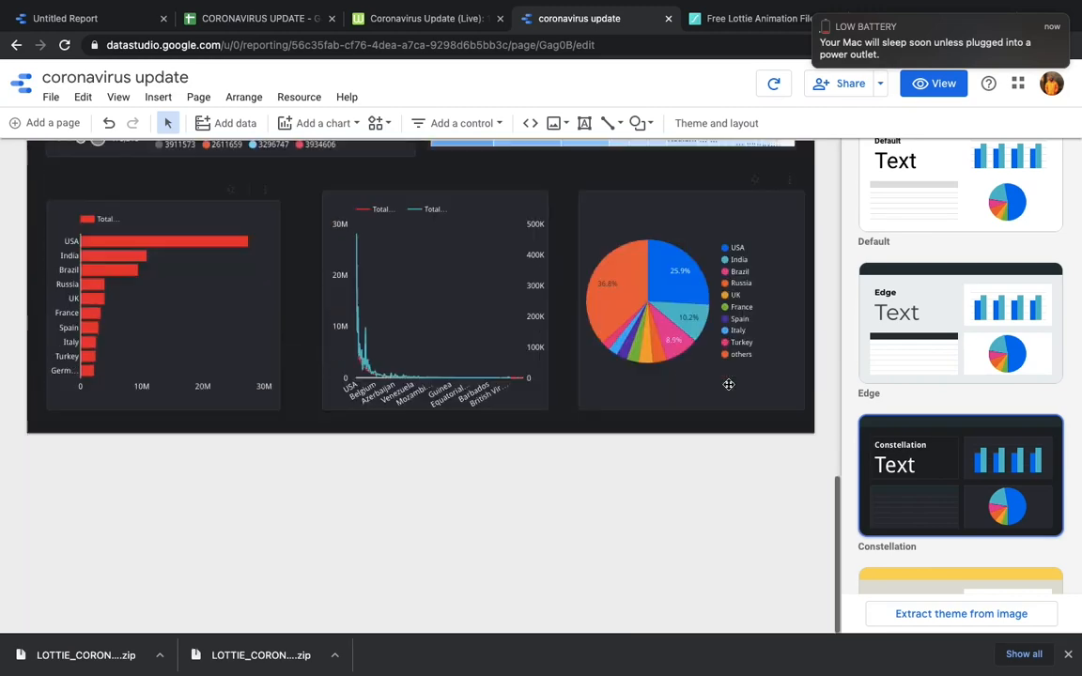
{"action": "scroll", "coordinate": [728, 385], "scroll_direction": "up", "scroll_amount": 15}
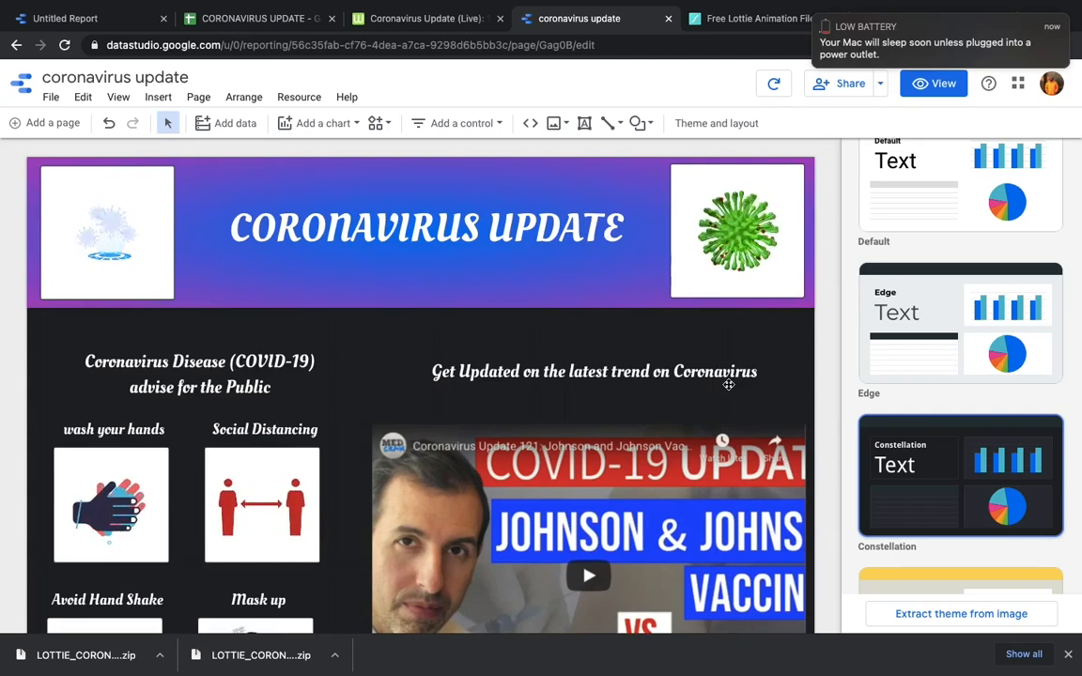
{"action": "scroll", "coordinate": [728, 384], "scroll_direction": "down", "scroll_amount": 5}
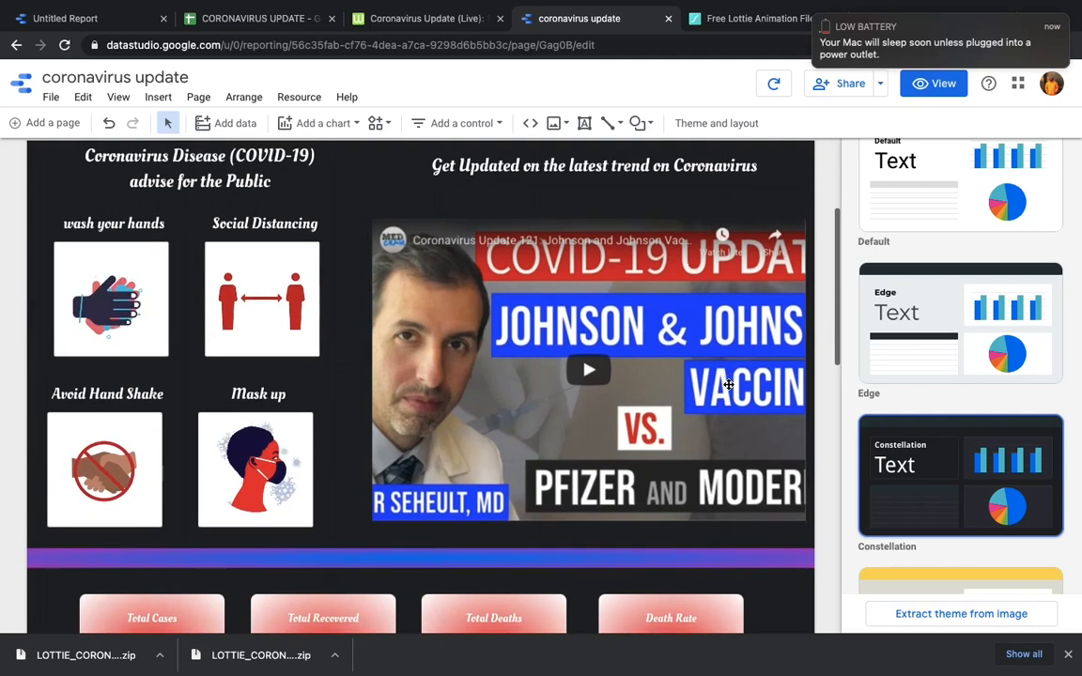
{"action": "scroll", "coordinate": [728, 384], "scroll_direction": "down", "scroll_amount": 10}
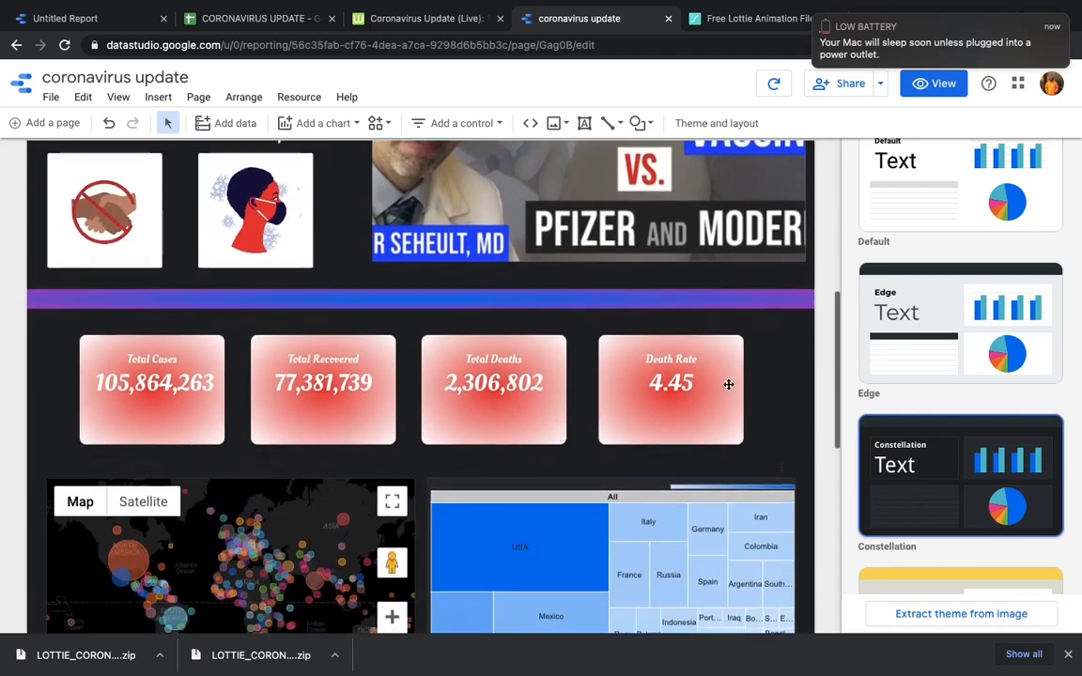
{"action": "scroll", "coordinate": [728, 384], "scroll_direction": "down", "scroll_amount": 7}
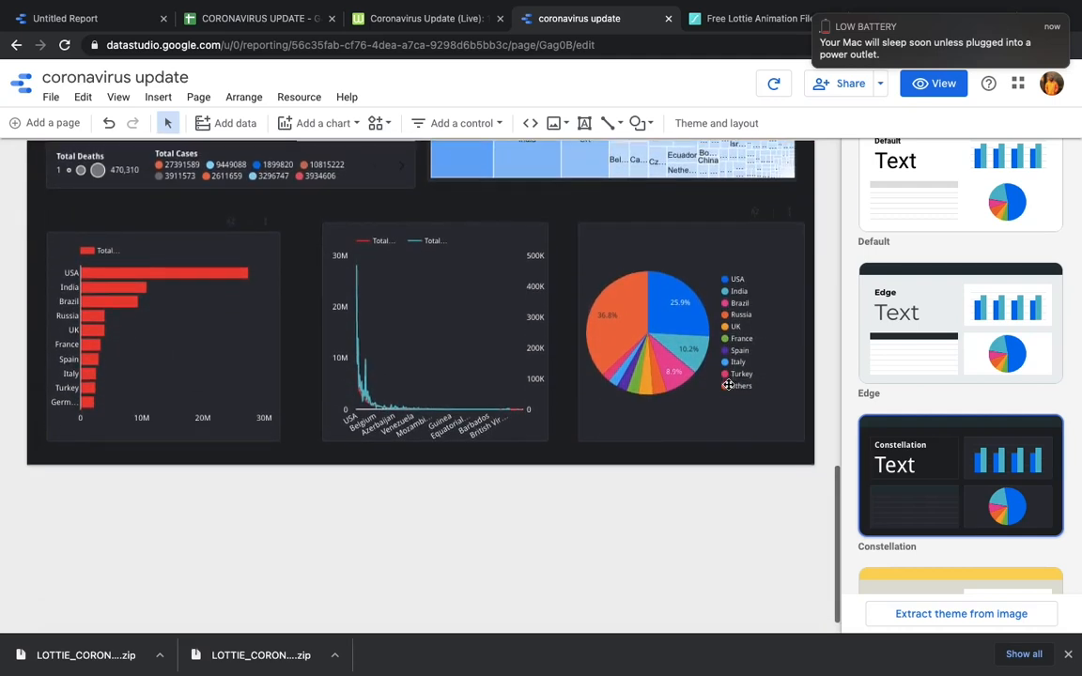
{"action": "scroll", "coordinate": [728, 384], "scroll_direction": "up", "scroll_amount": 20}
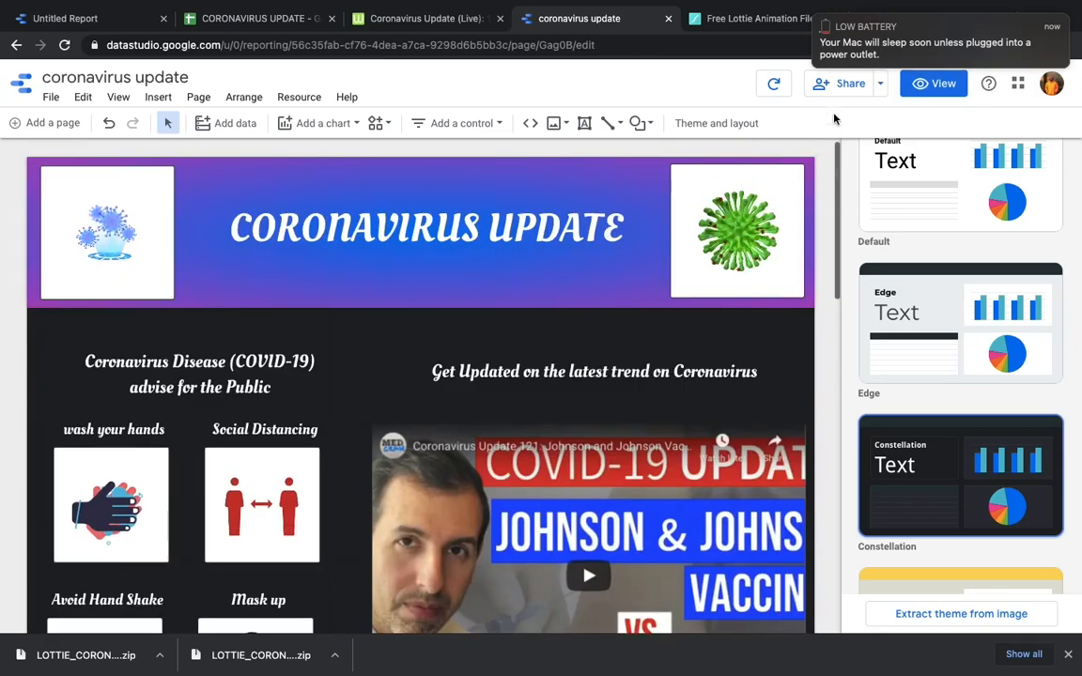
{"action": "left_click", "coordinate": [881, 84]}
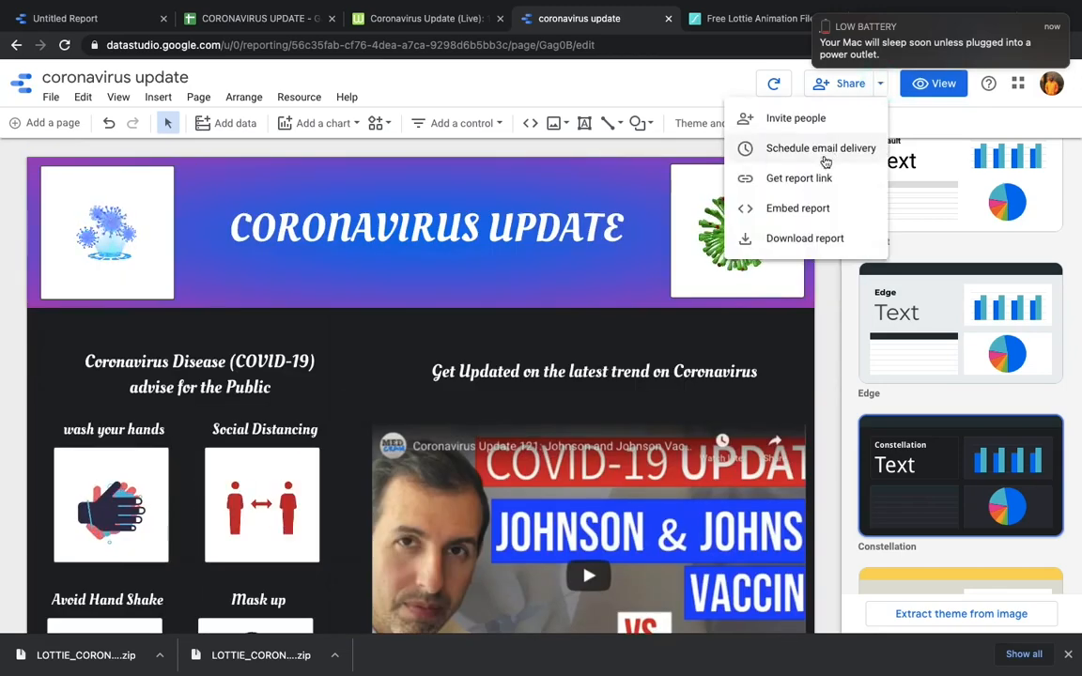
{"action": "left_click", "coordinate": [798, 179]}
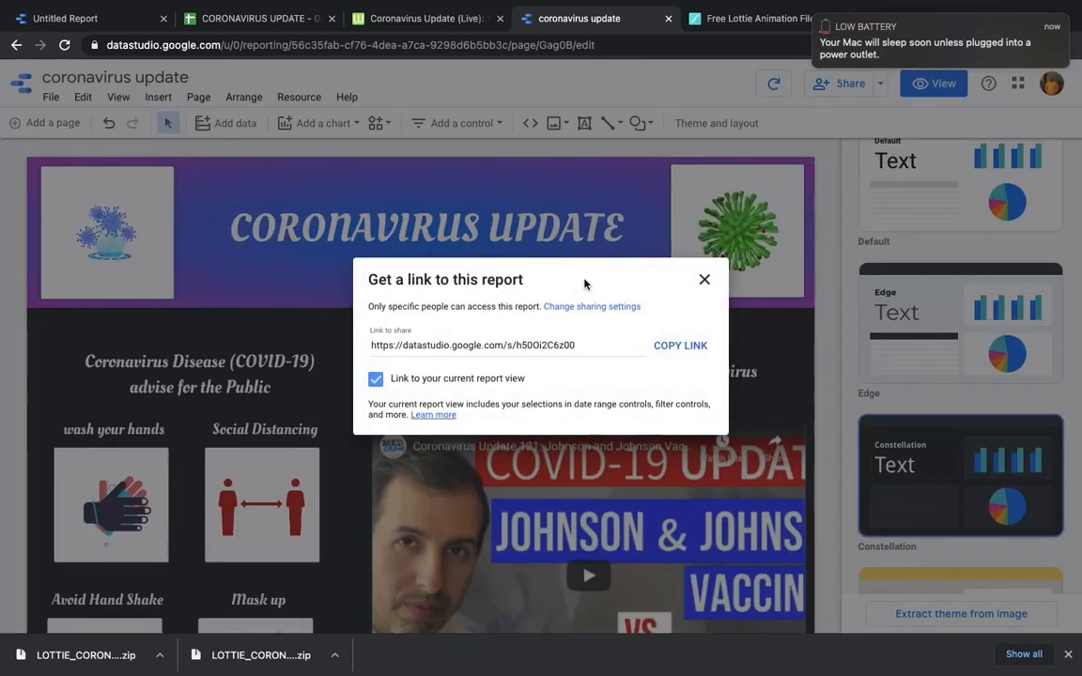
{"action": "left_click", "coordinate": [704, 279]}
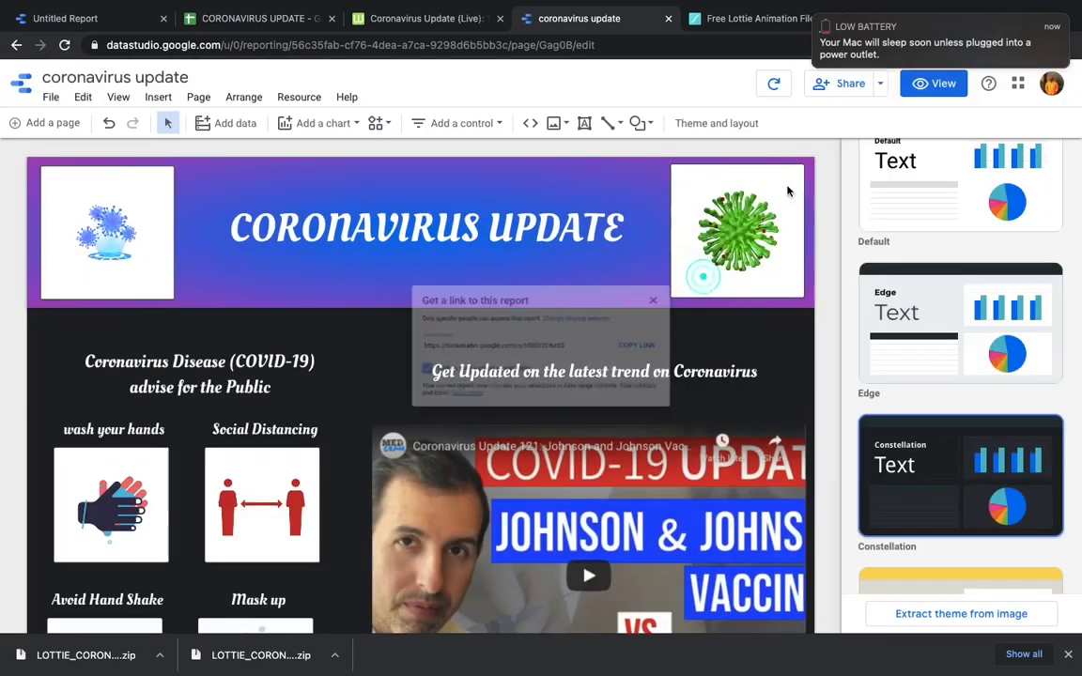
- Set the report's link sharing to "Anyone on the Internet can find and view", copy its link and save the access settings
{"action": "left_click", "coordinate": [884, 83]}
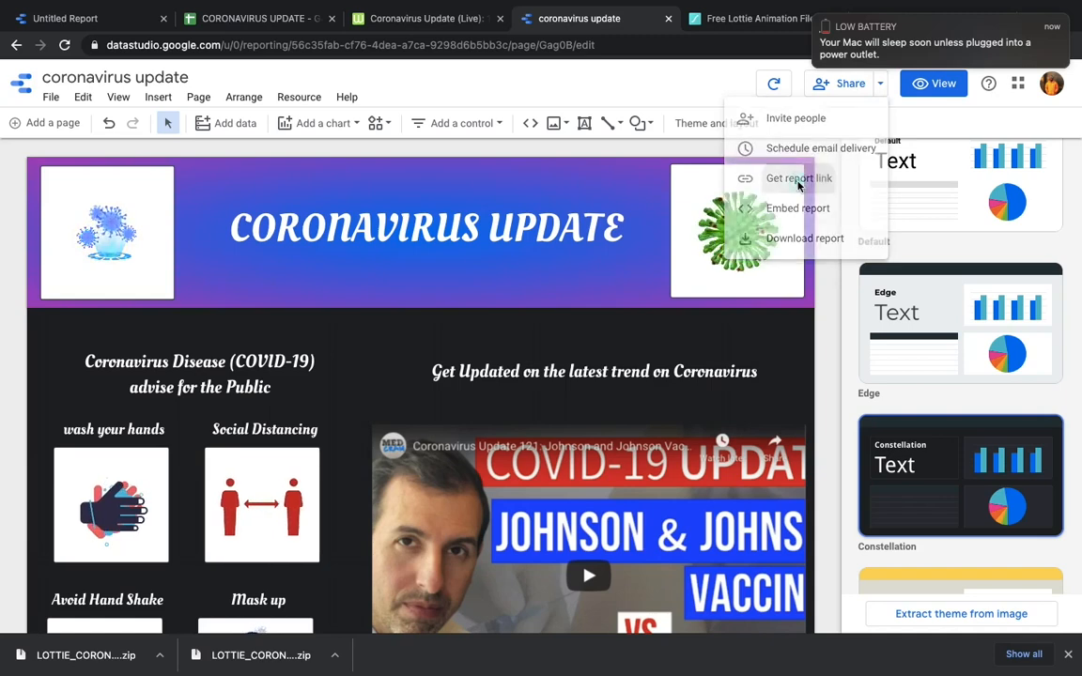
{"action": "left_click", "coordinate": [799, 179]}
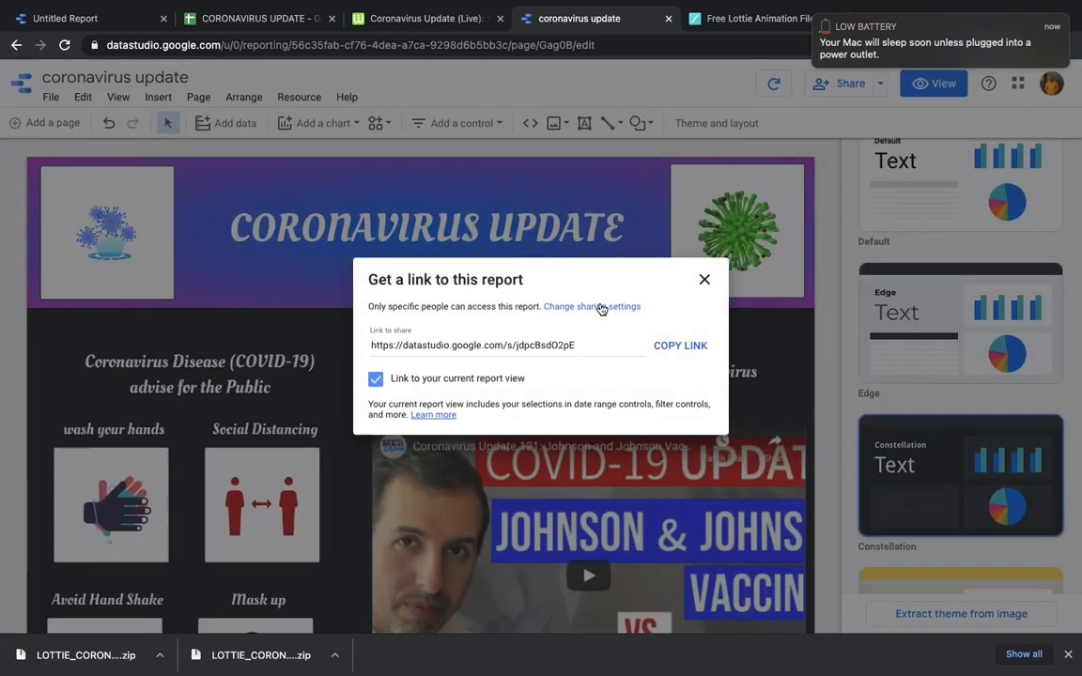
{"action": "left_click", "coordinate": [600, 307]}
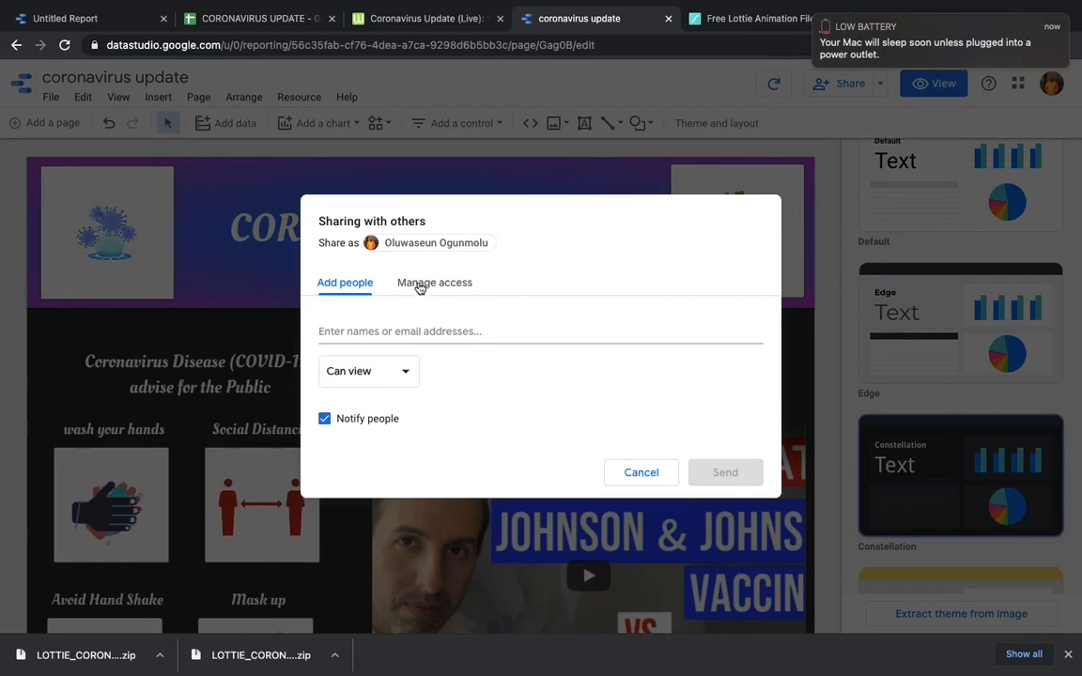
{"action": "left_click", "coordinate": [420, 286]}
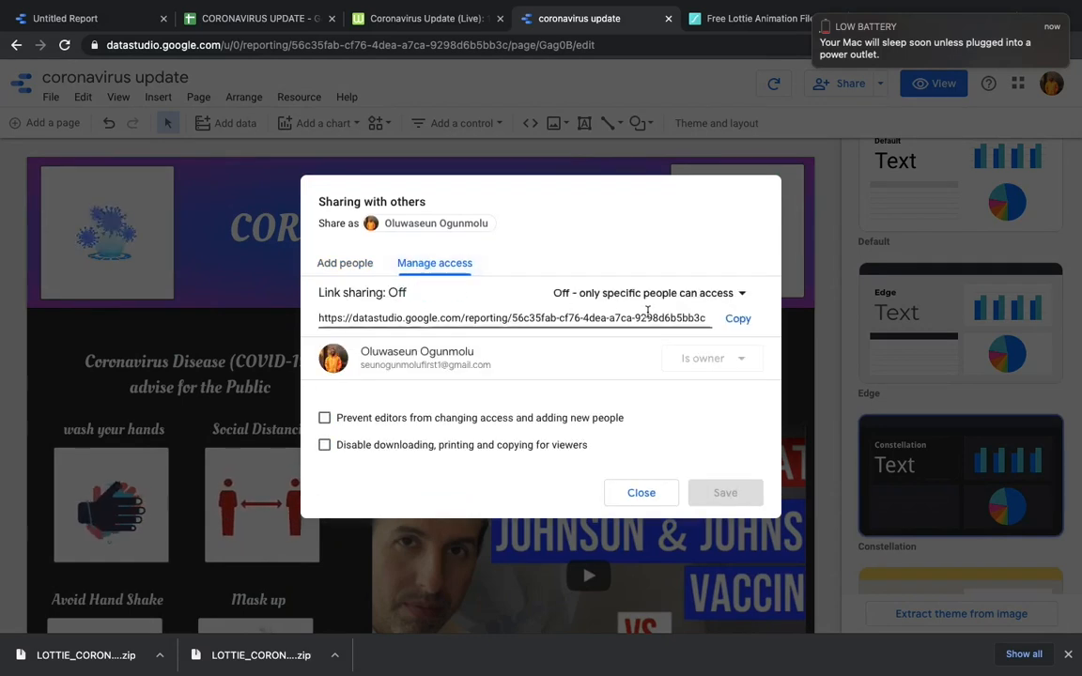
{"action": "left_click", "coordinate": [741, 294]}
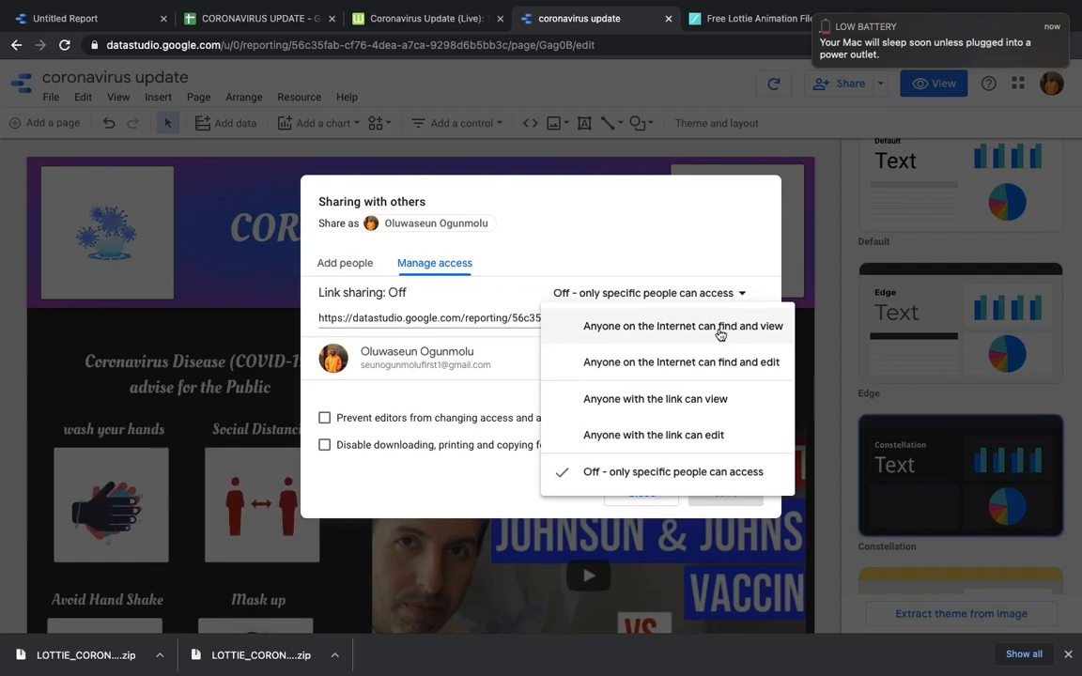
{"action": "left_click", "coordinate": [720, 328]}
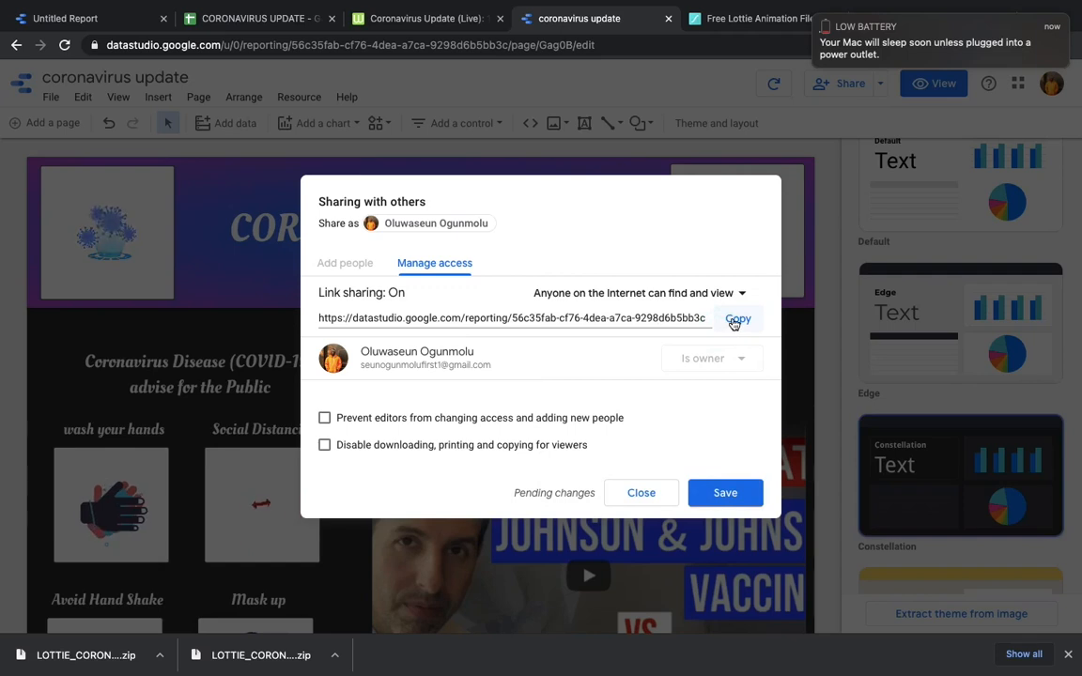
{"action": "left_click", "coordinate": [735, 320]}
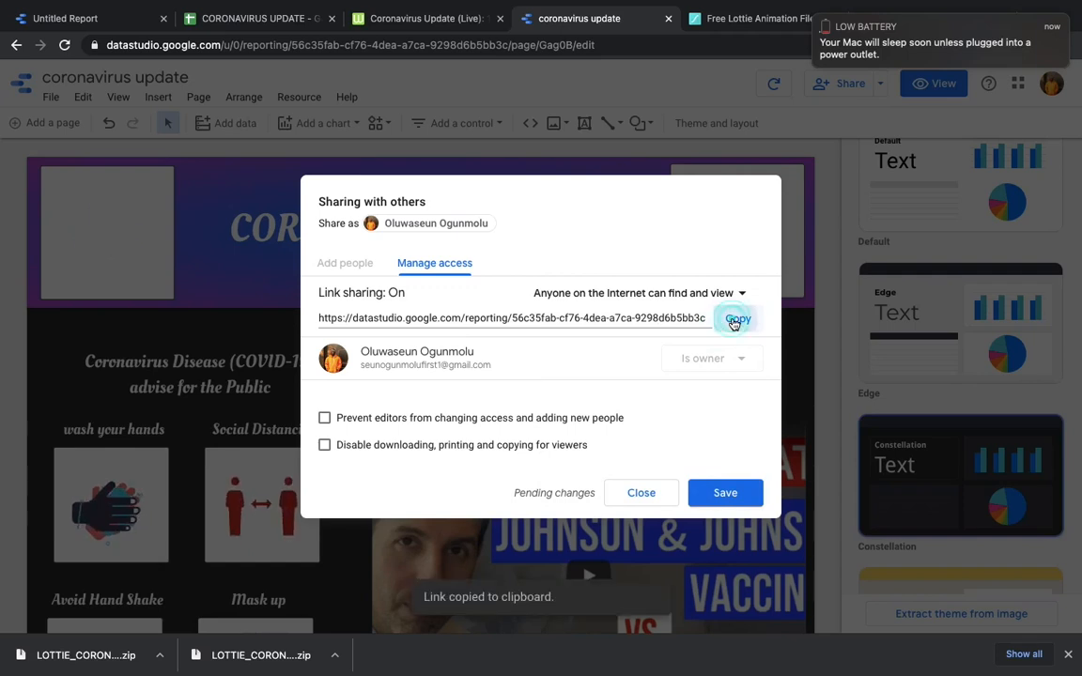
{"action": "left_click", "coordinate": [710, 502]}
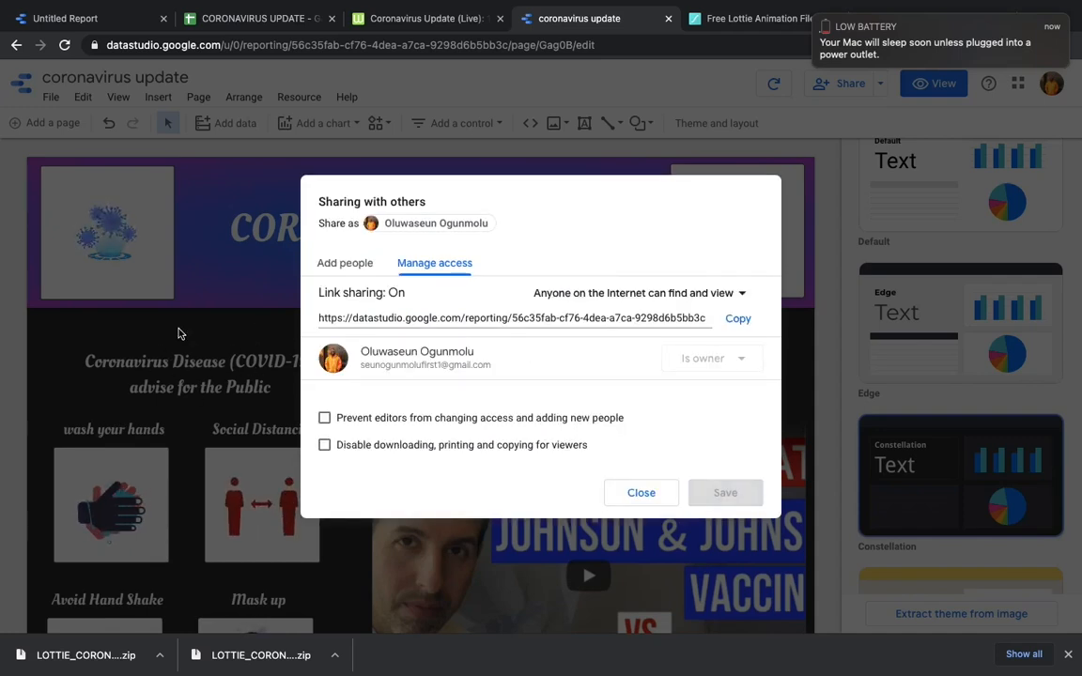
{"action": "left_click", "coordinate": [740, 295]}
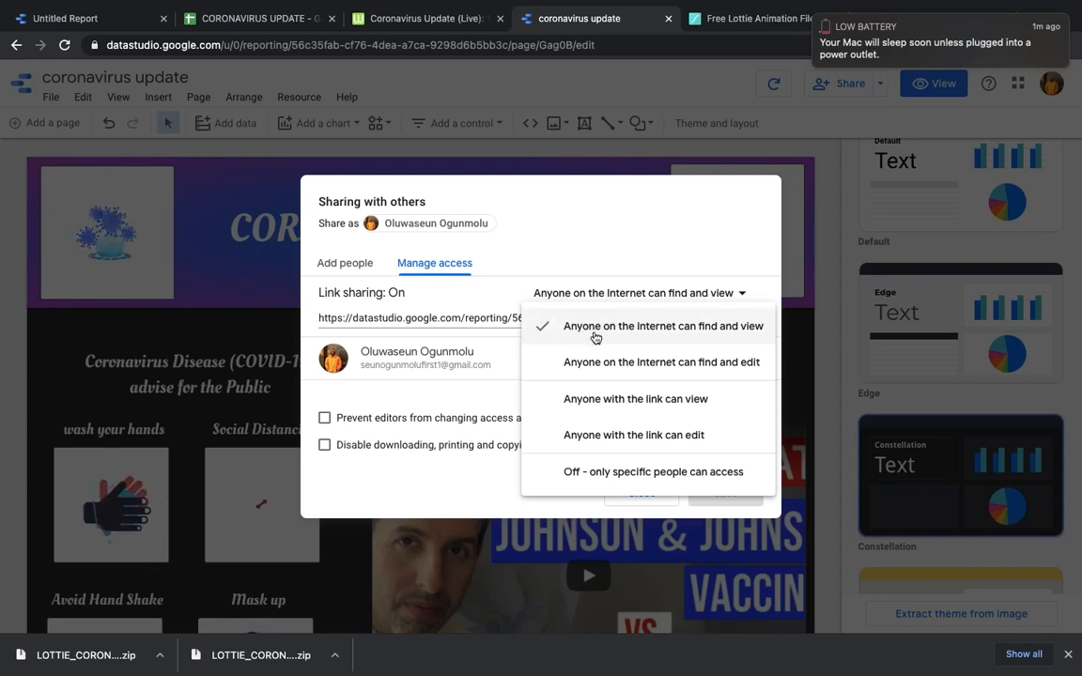
{"action": "left_click", "coordinate": [725, 333]}
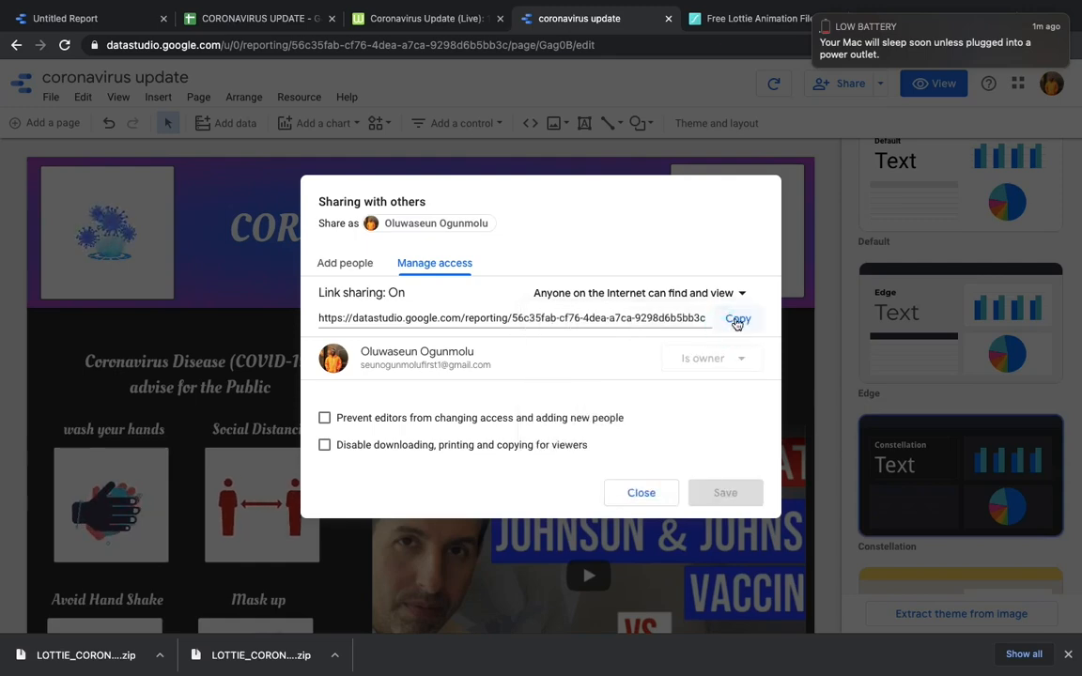
{"action": "left_click", "coordinate": [642, 493]}
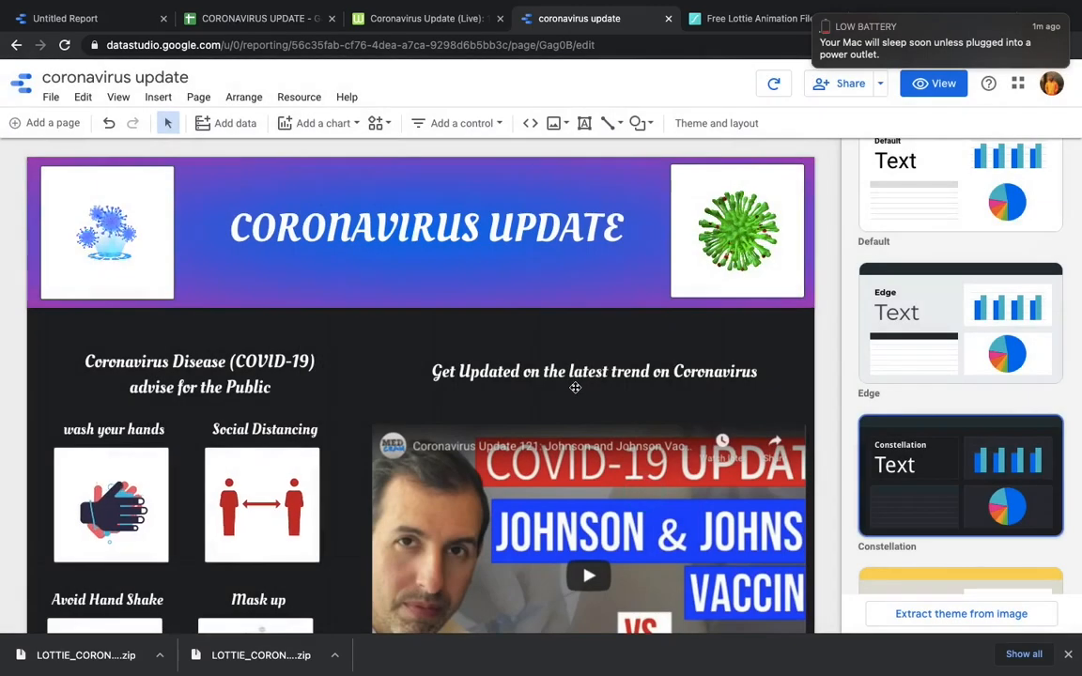
- Switch the report to view mode and look over the finished page from the header to the bottom charts
{"action": "scroll", "coordinate": [589, 396], "scroll_direction": "down", "scroll_amount": 1}
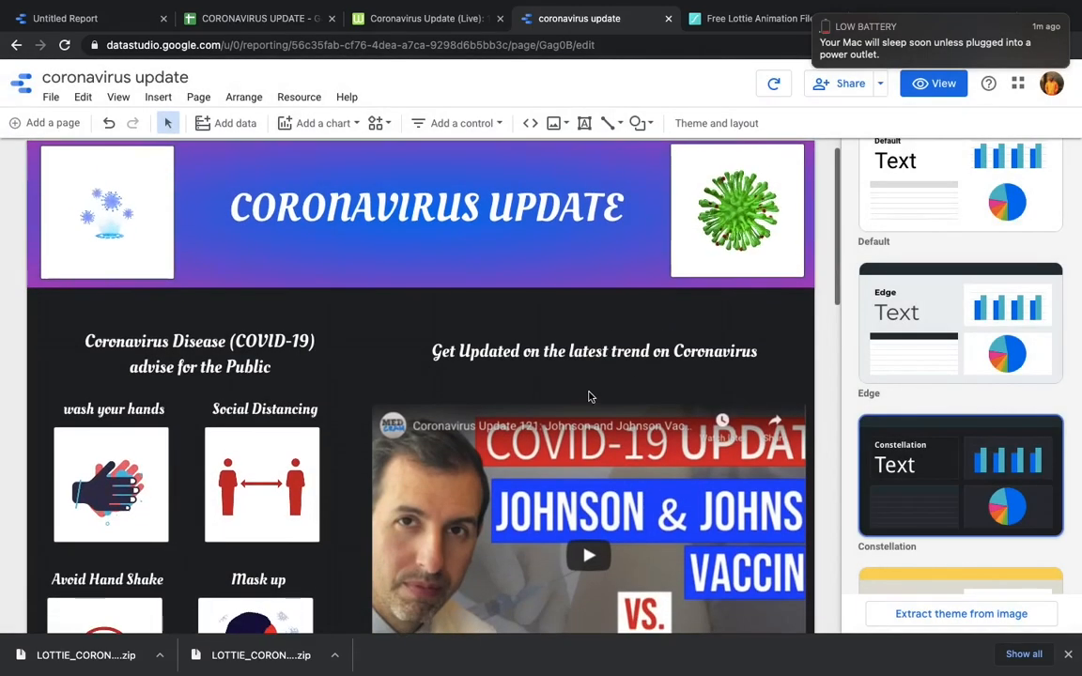
{"action": "left_click", "coordinate": [940, 84]}
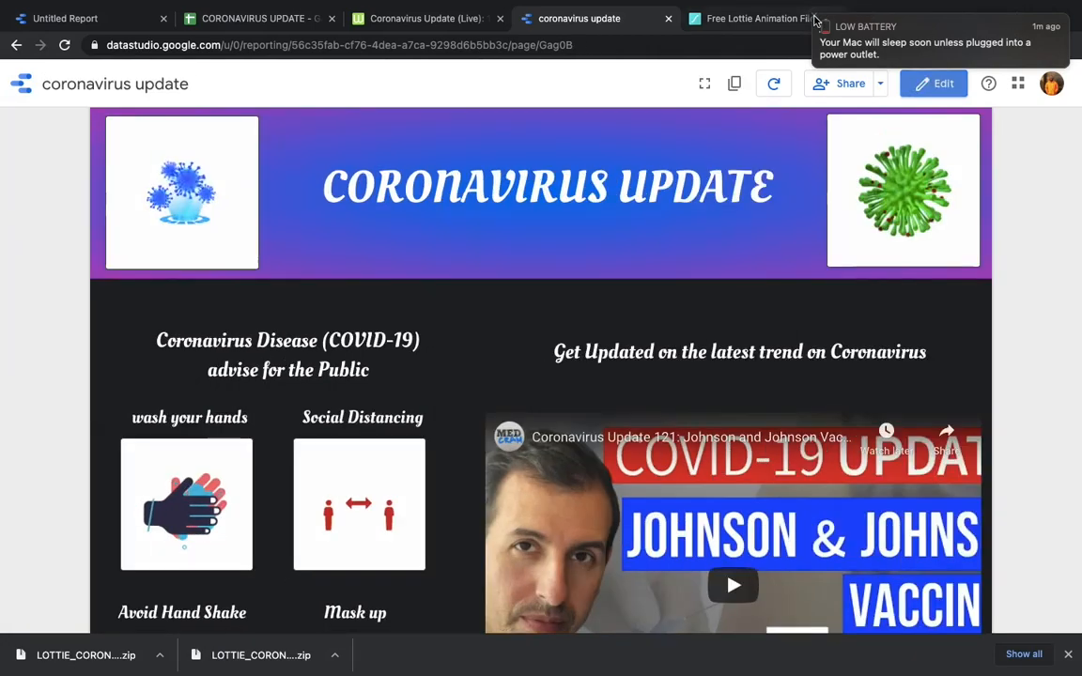
{"action": "left_click", "coordinate": [816, 17]}
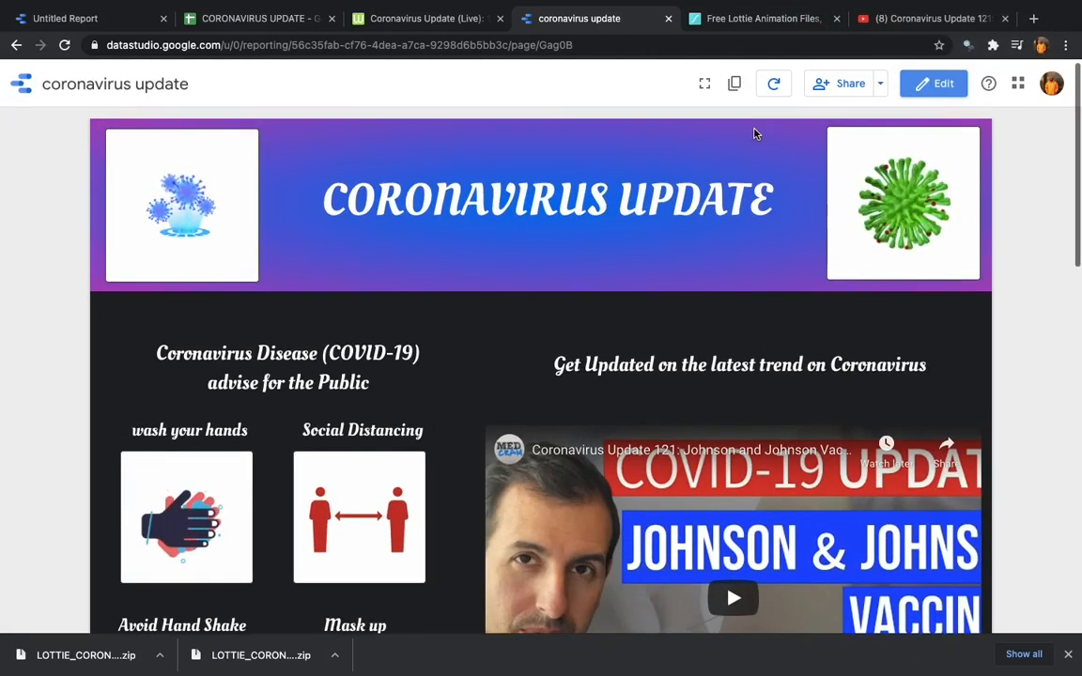
{"action": "scroll", "coordinate": [756, 132], "scroll_direction": "down", "scroll_amount": 5}
{"action": "scroll", "coordinate": [756, 133], "scroll_direction": "down", "scroll_amount": 3}
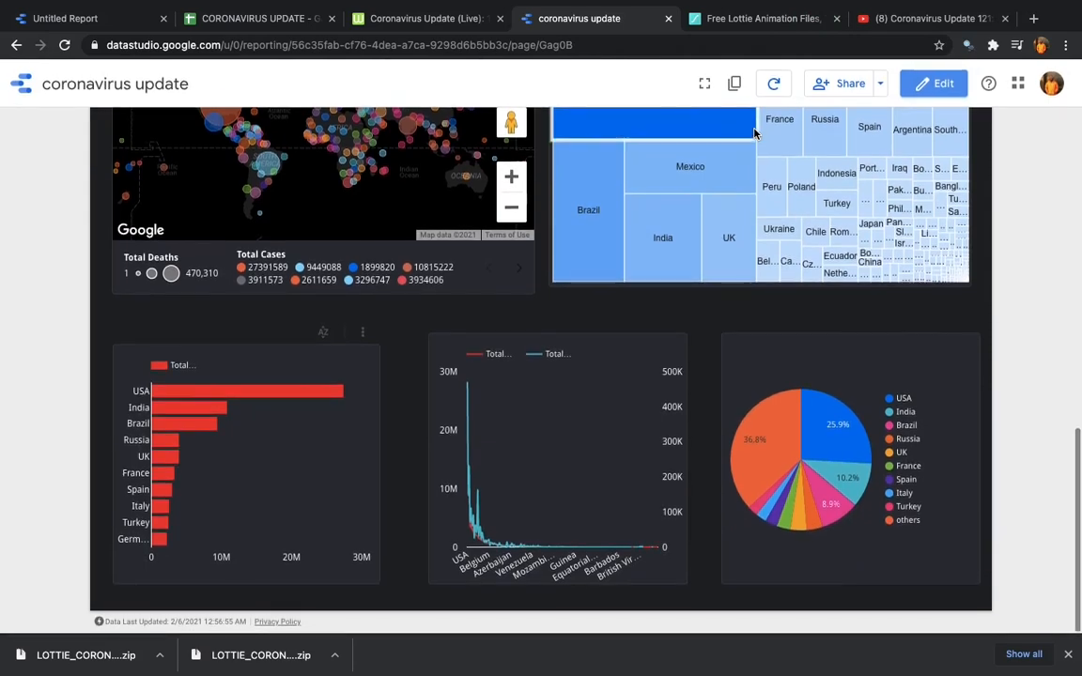
{"action": "scroll", "coordinate": [757, 132], "scroll_direction": "up", "scroll_amount": 10}
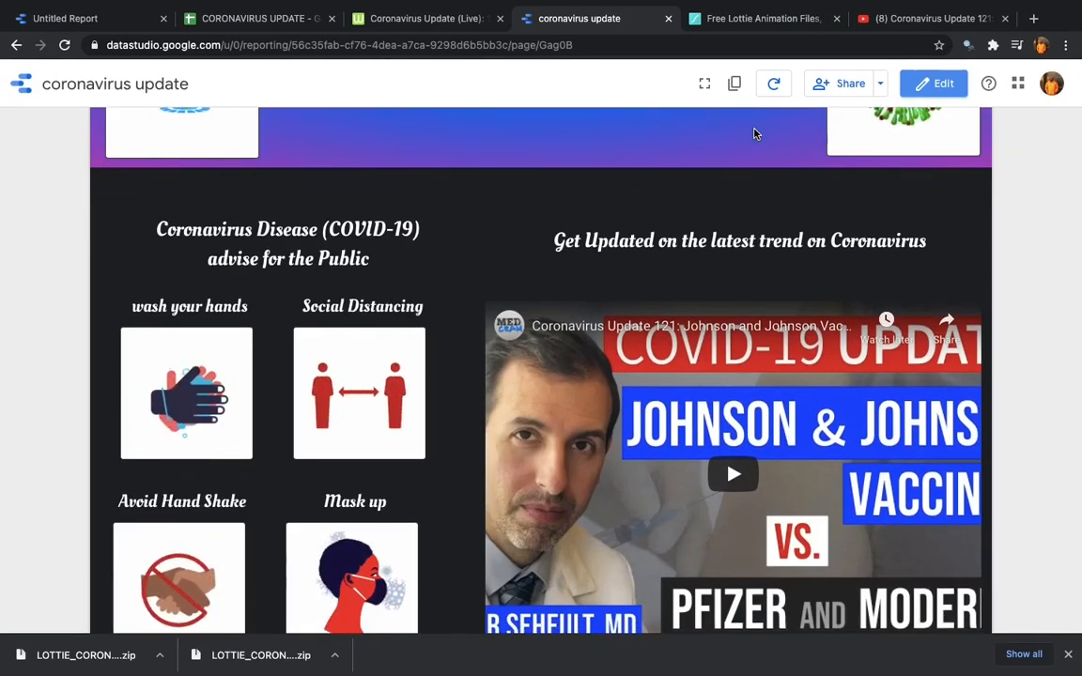
{"action": "scroll", "coordinate": [756, 132], "scroll_direction": "down", "scroll_amount": 1}
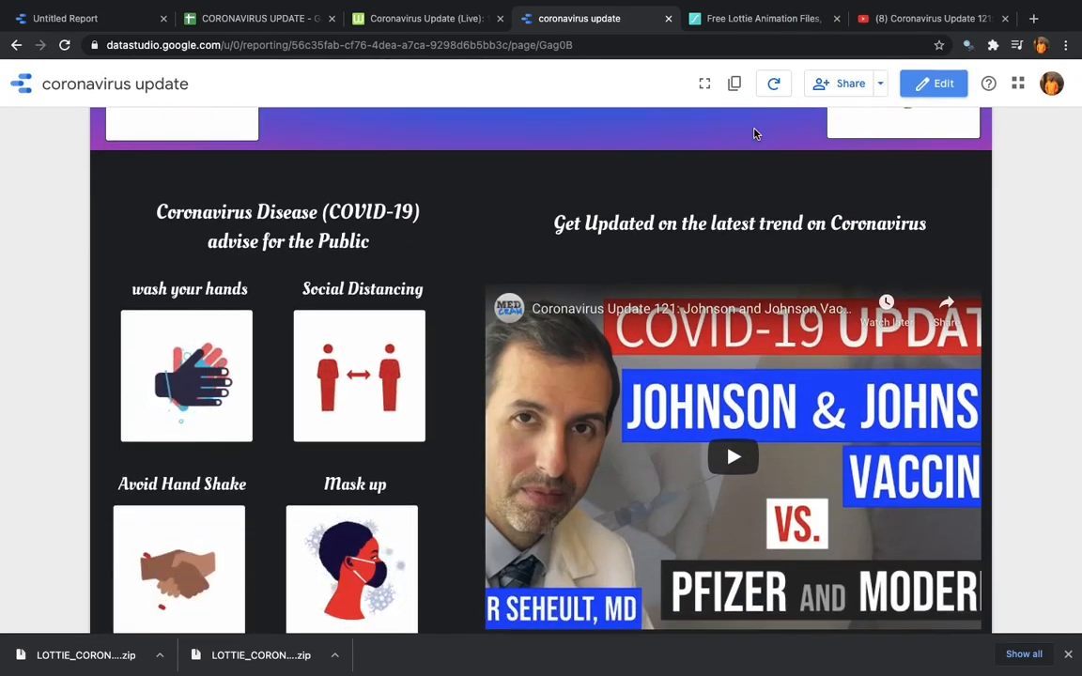